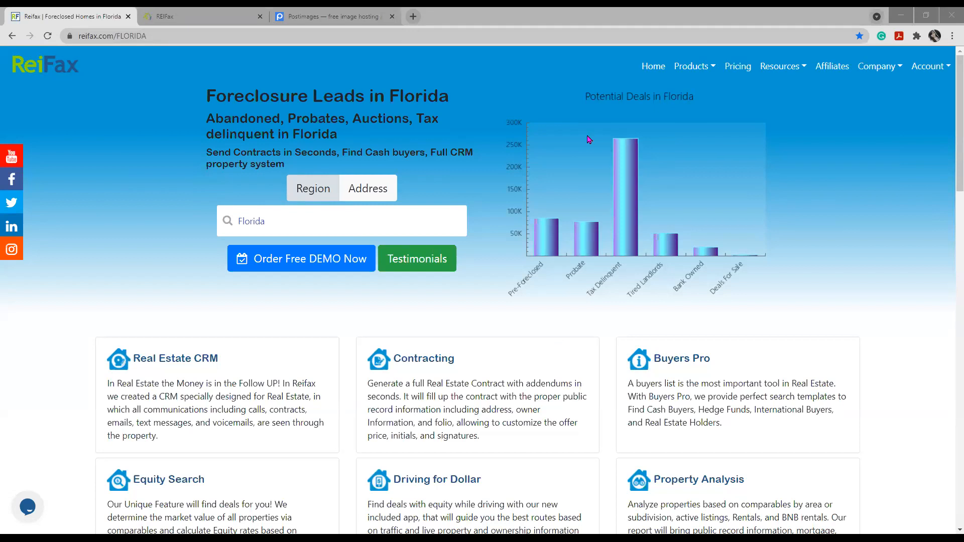
drag(141, 385, 271, 418)
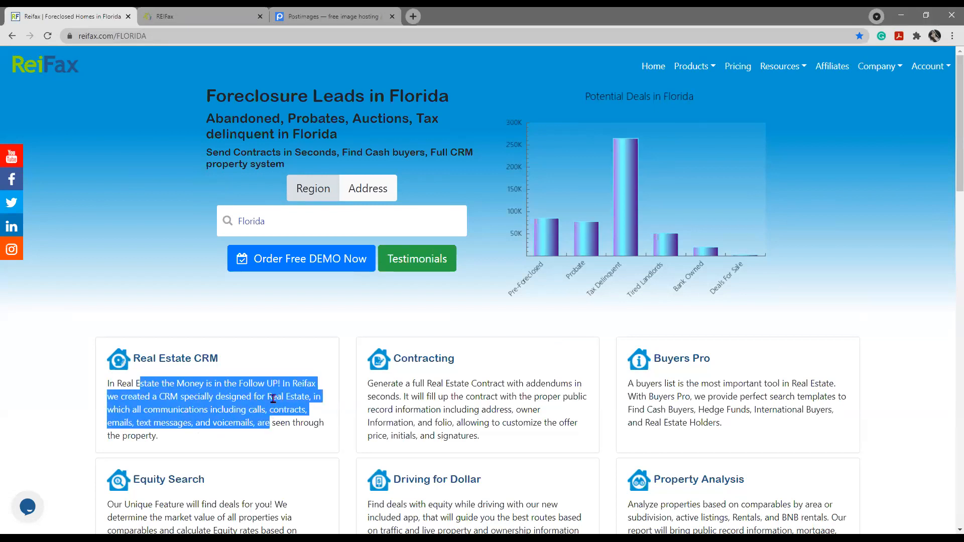
click(275, 397)
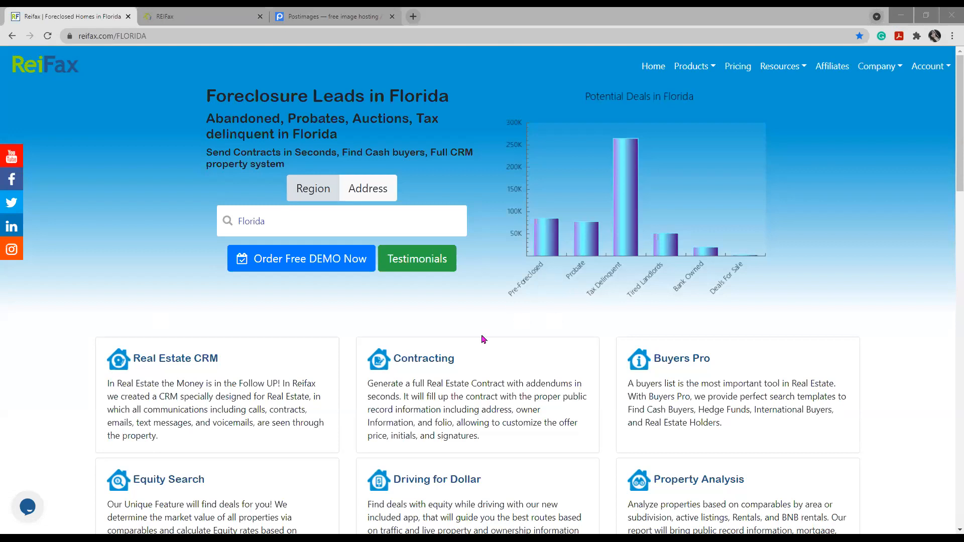
click(434, 313)
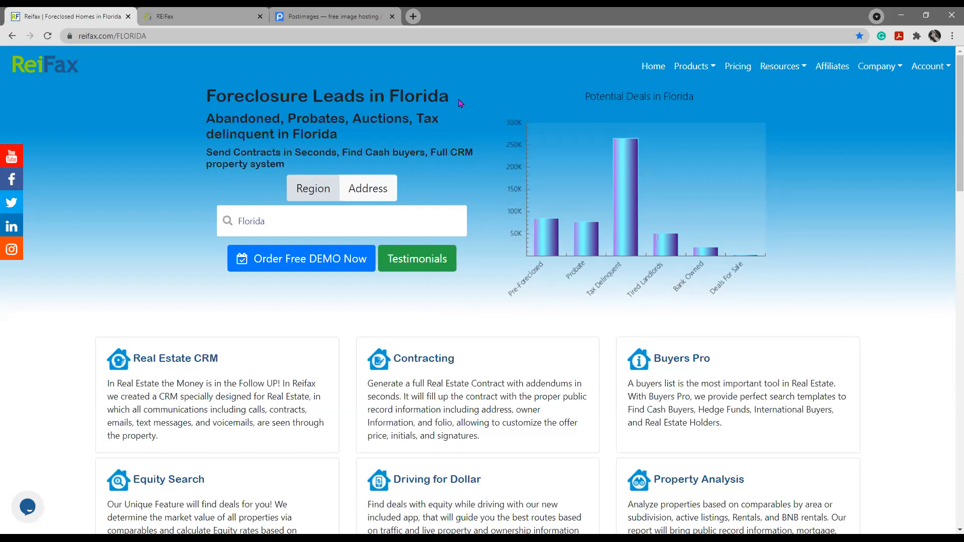
click(404, 307)
Review the account's personal data and editable profile details from the control panel, leaving them unedited, and return to the control panel.
click(923, 71)
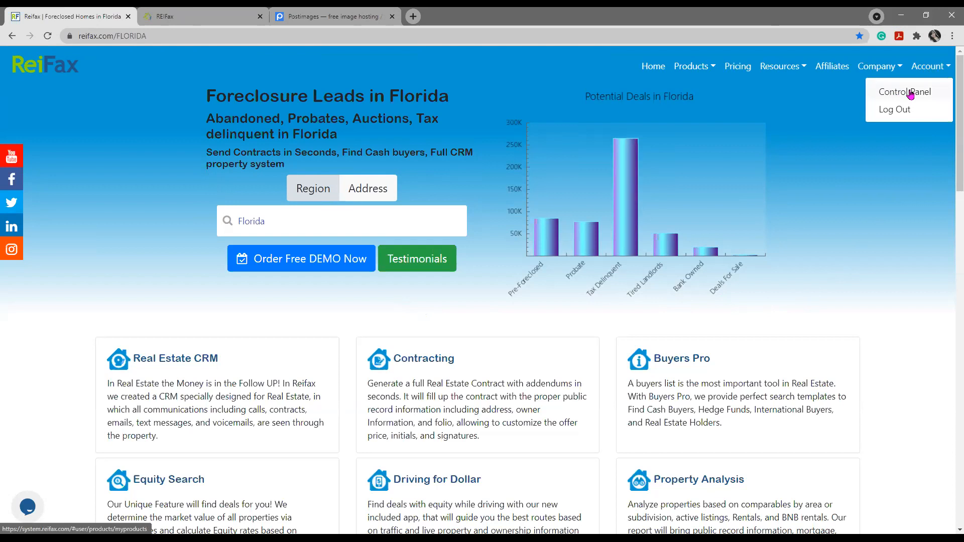
click(202, 26)
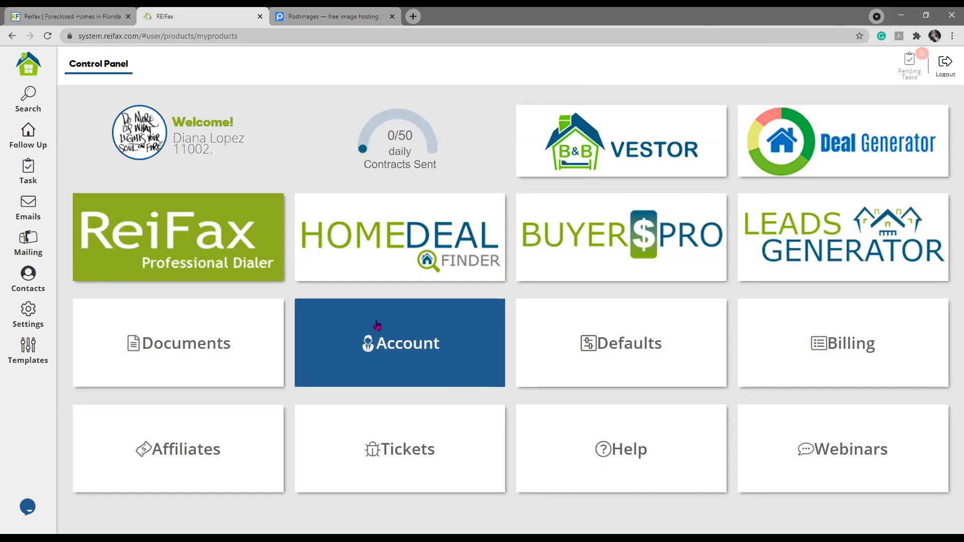
click(420, 338)
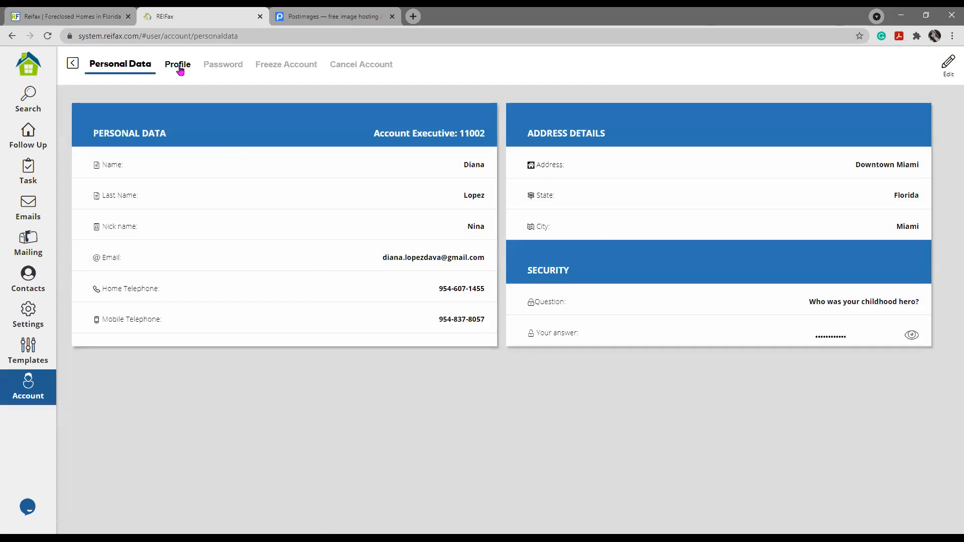
click(179, 70)
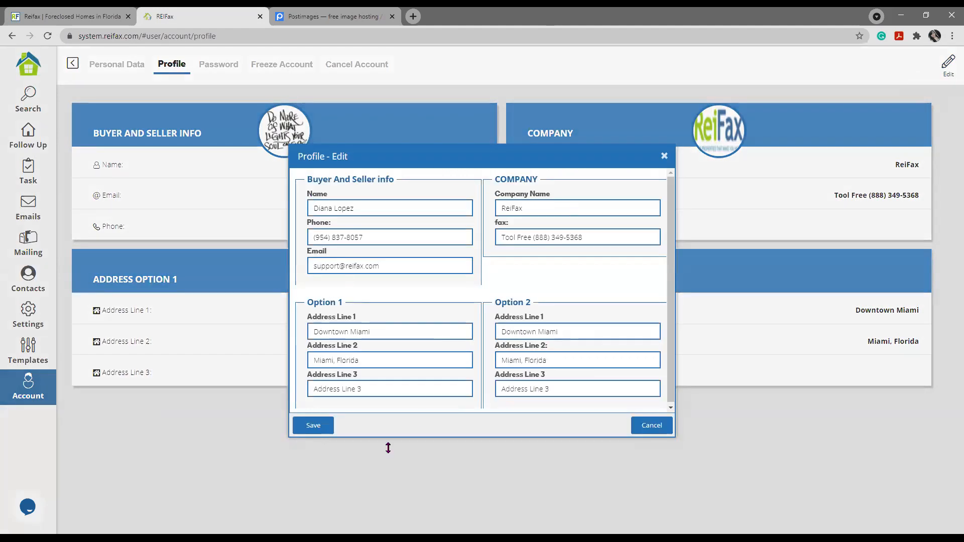
click(664, 157)
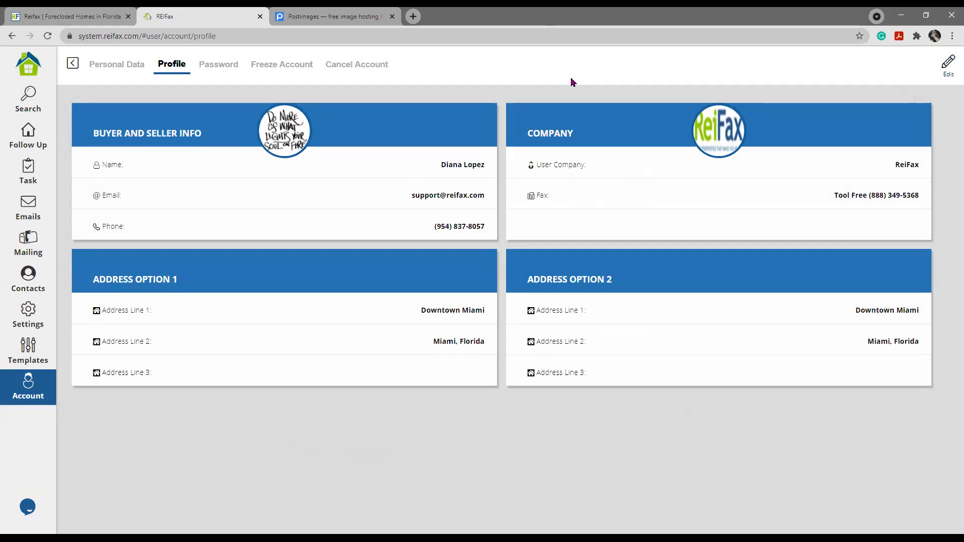
click(73, 65)
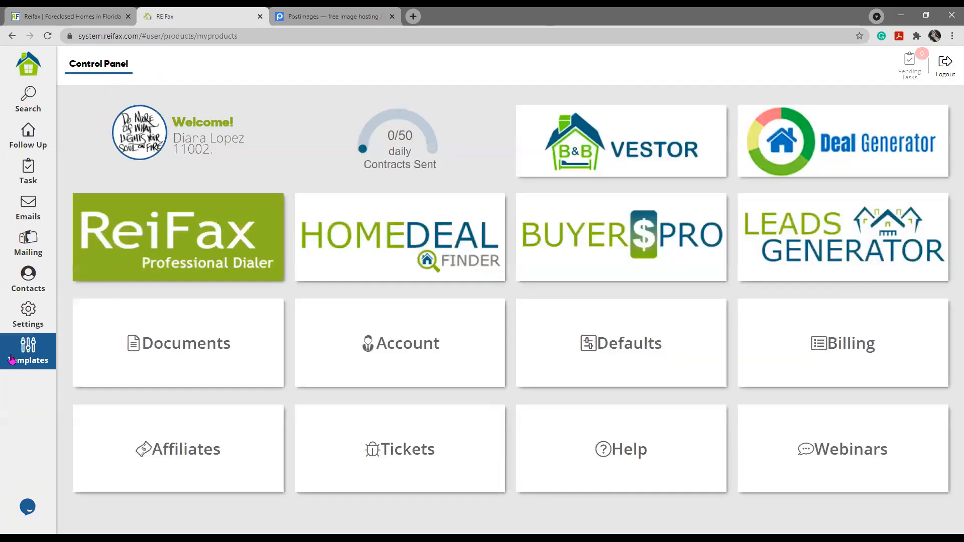
Review the email, SMS, fax, letter, task and call script templates.
click(11, 359)
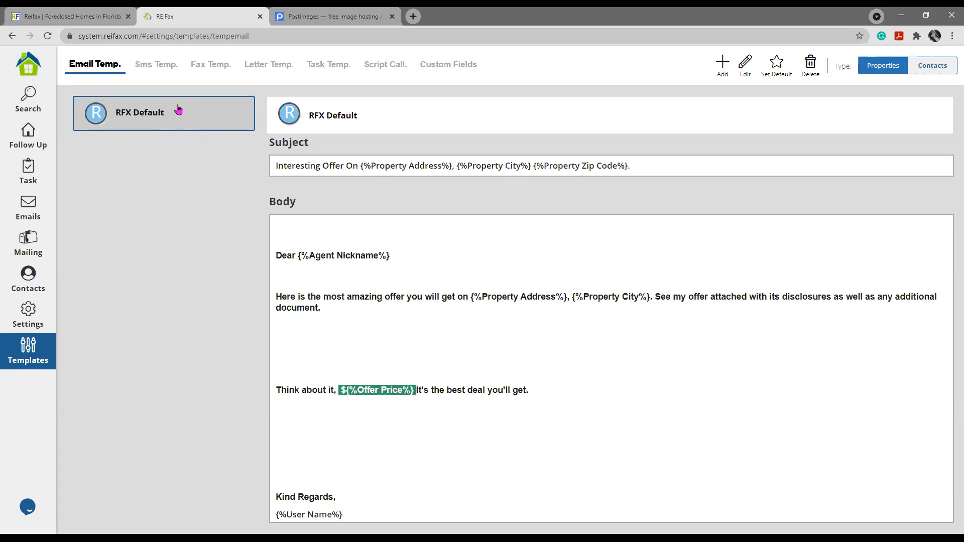
click(157, 66)
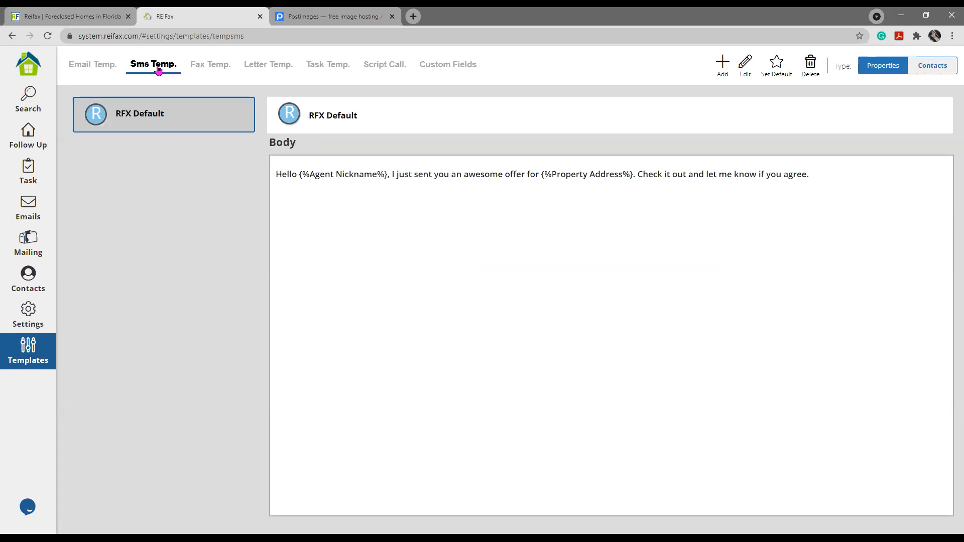
click(216, 69)
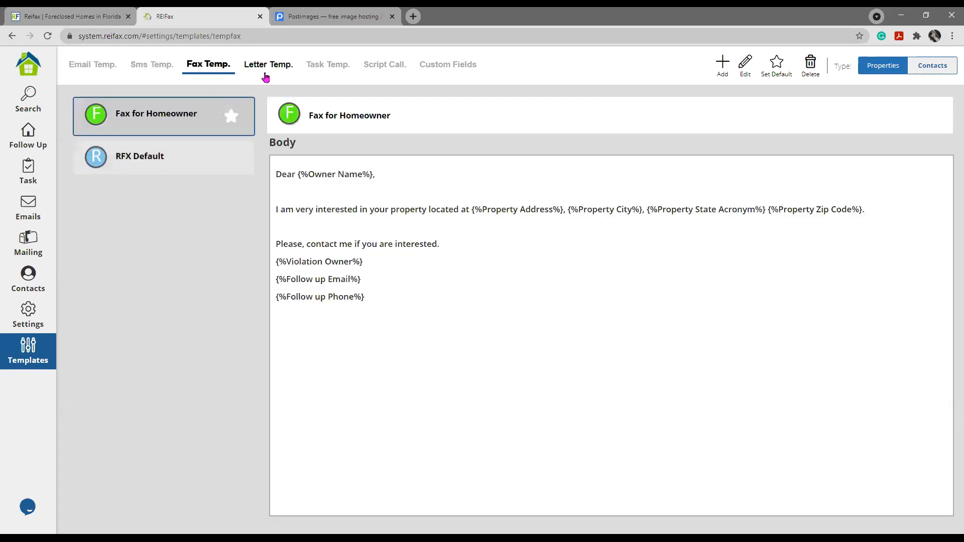
click(265, 77)
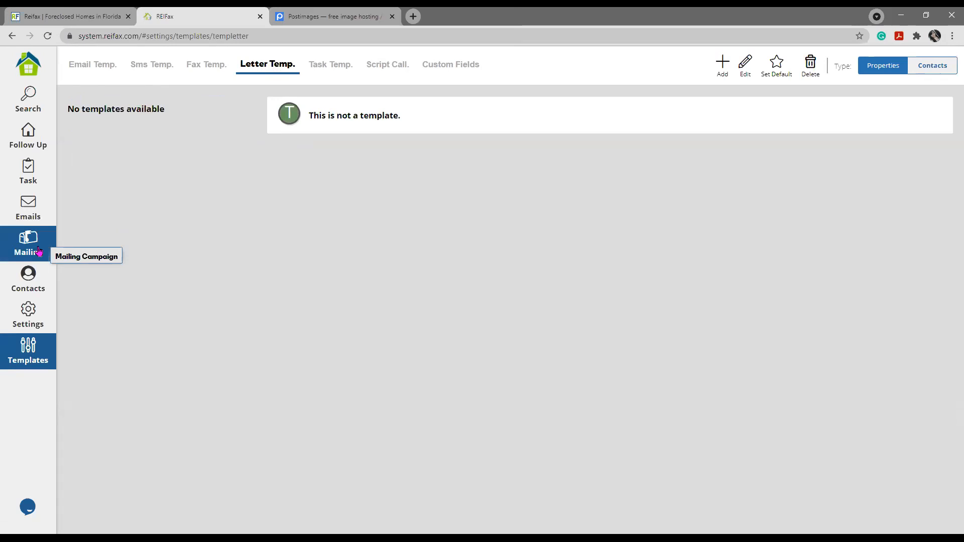
click(332, 70)
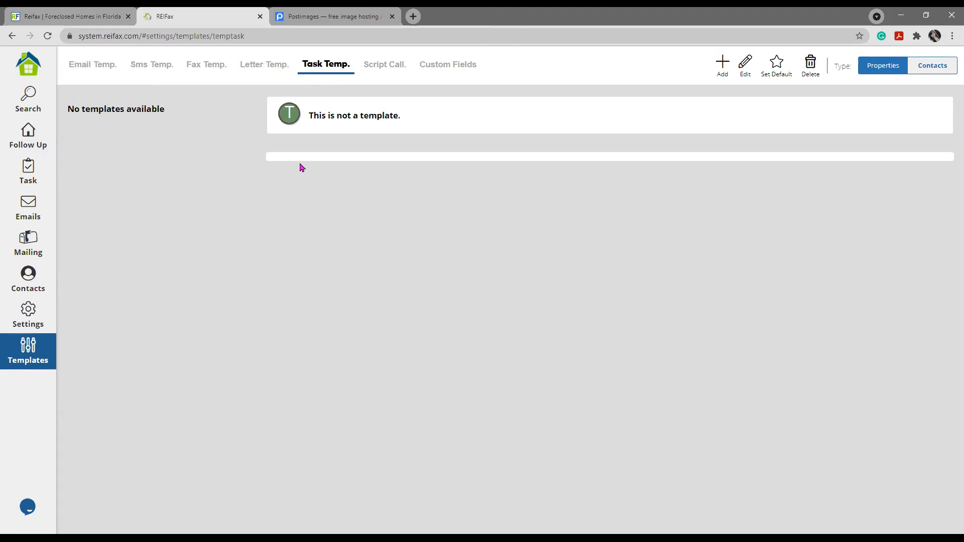
click(395, 74)
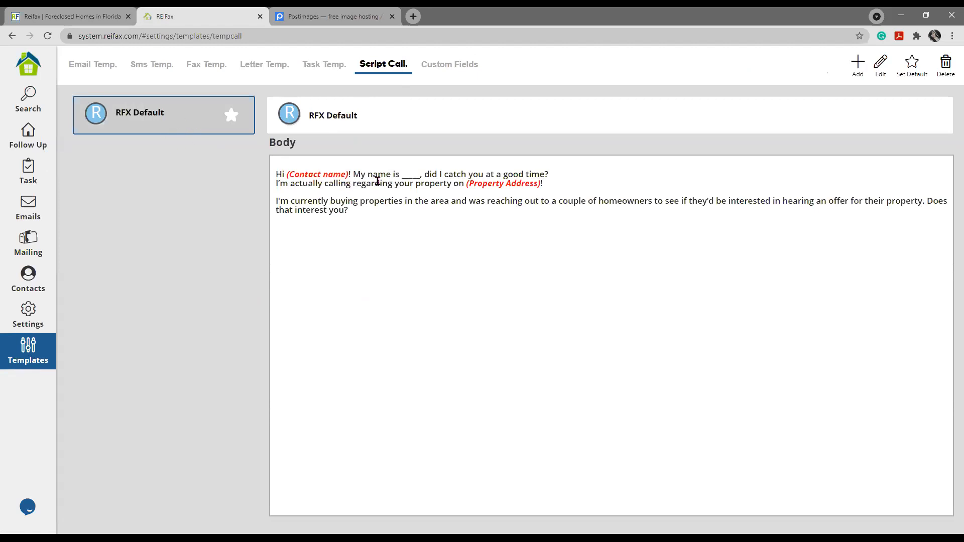
Add a Number custom field named "value" with the description "my value" to the templates' custom fields.
click(453, 73)
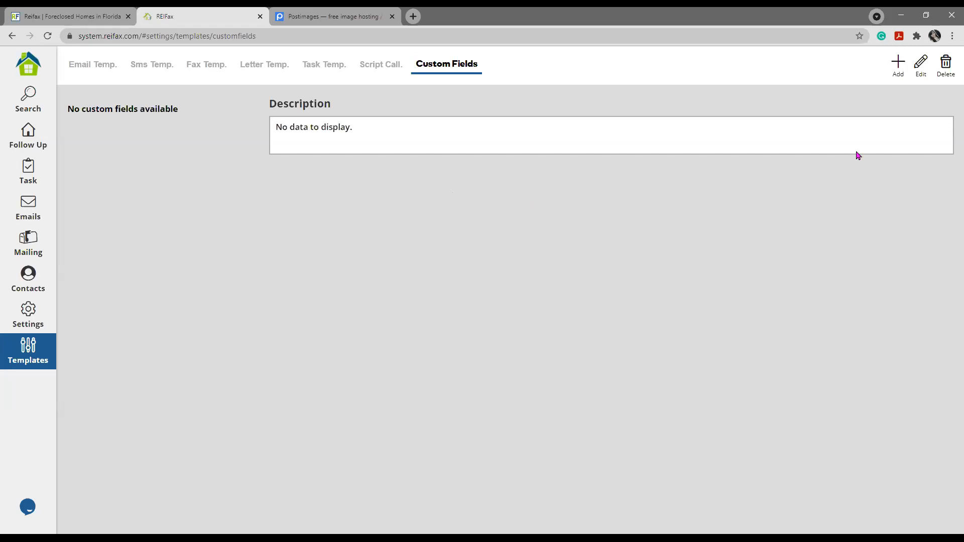
click(898, 66)
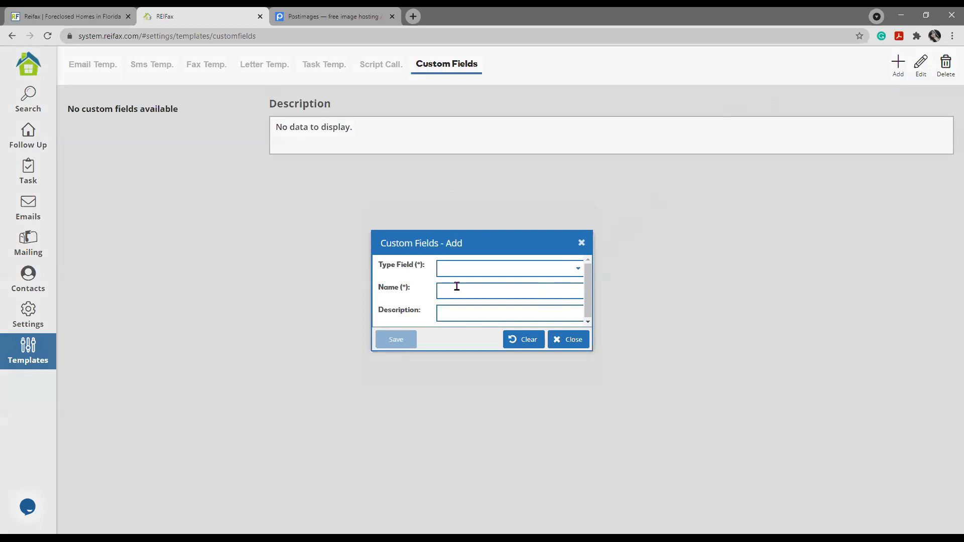
click(578, 274)
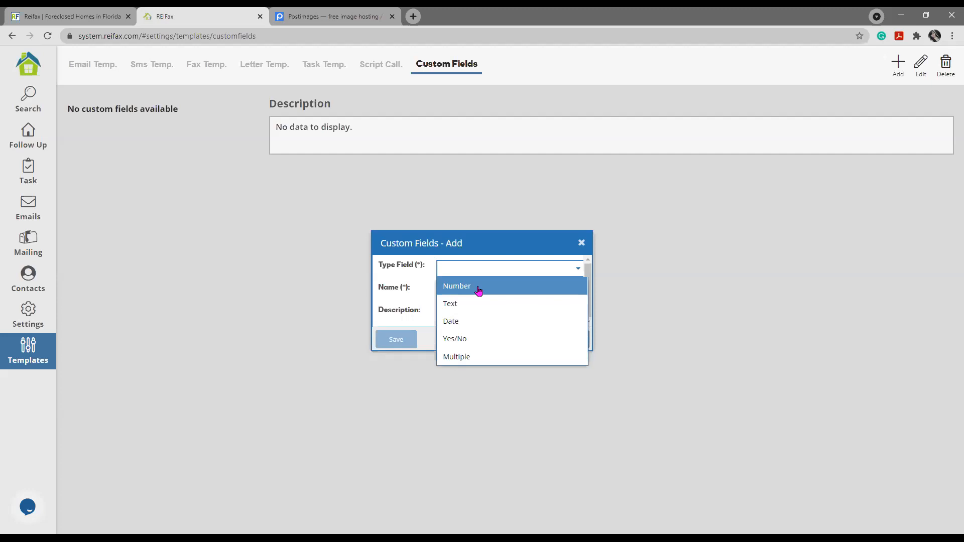
click(479, 289)
click(475, 295)
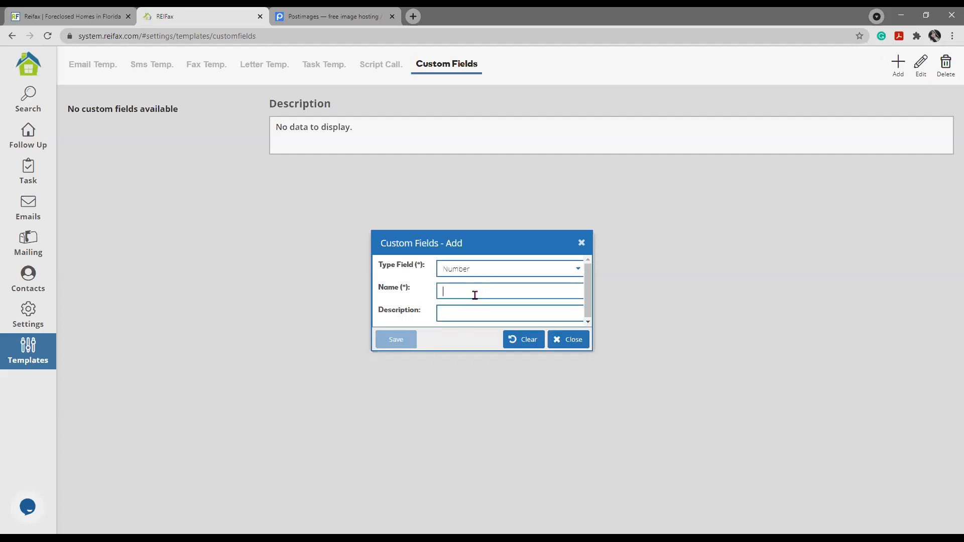
text(value)
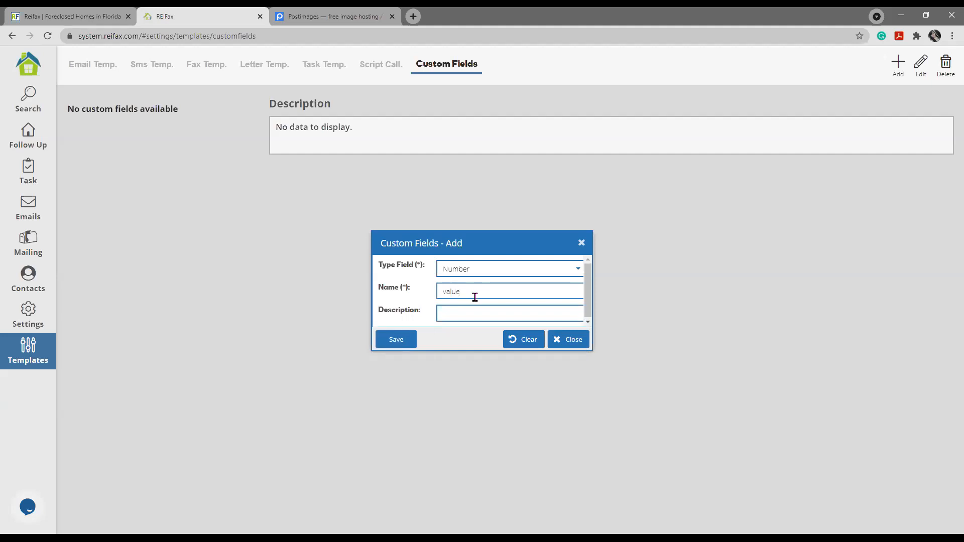
click(466, 313)
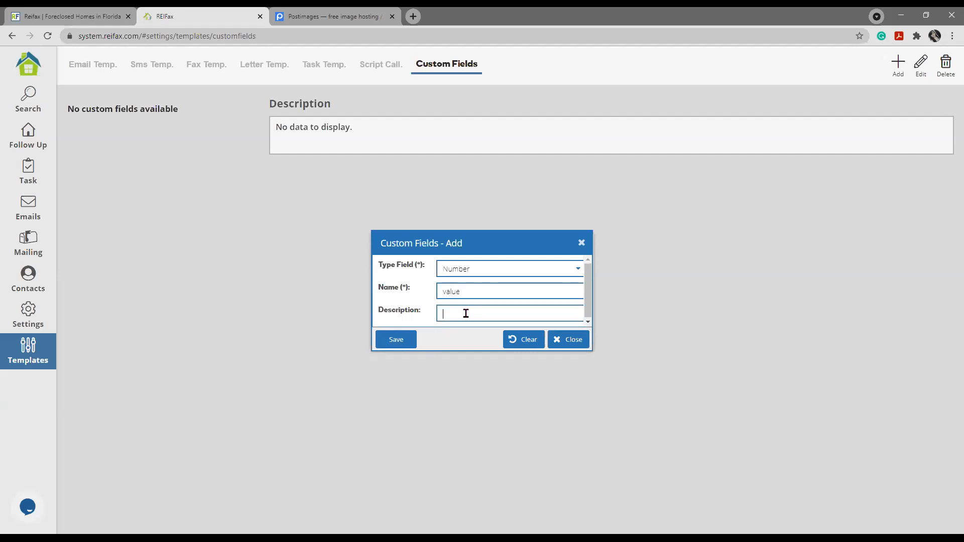
text(my value)
click(399, 342)
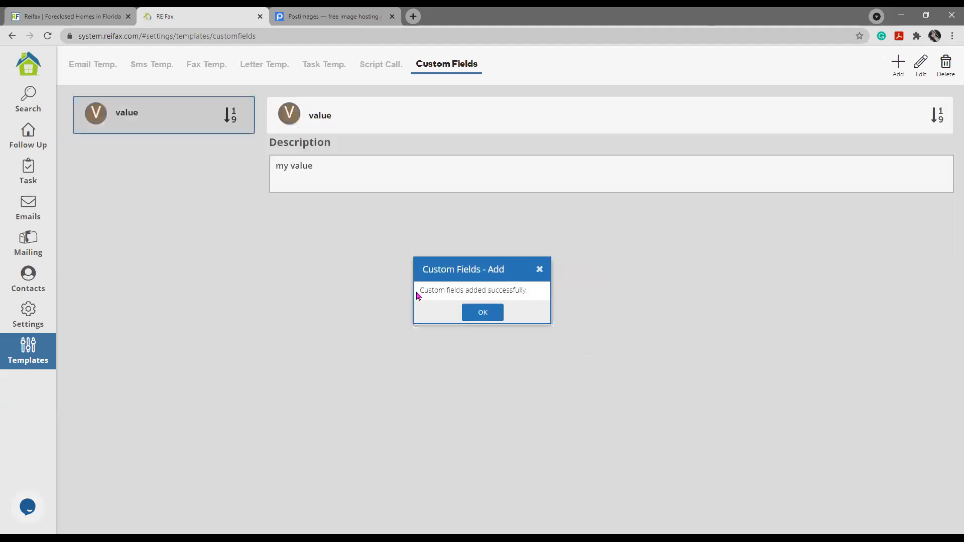
click(480, 314)
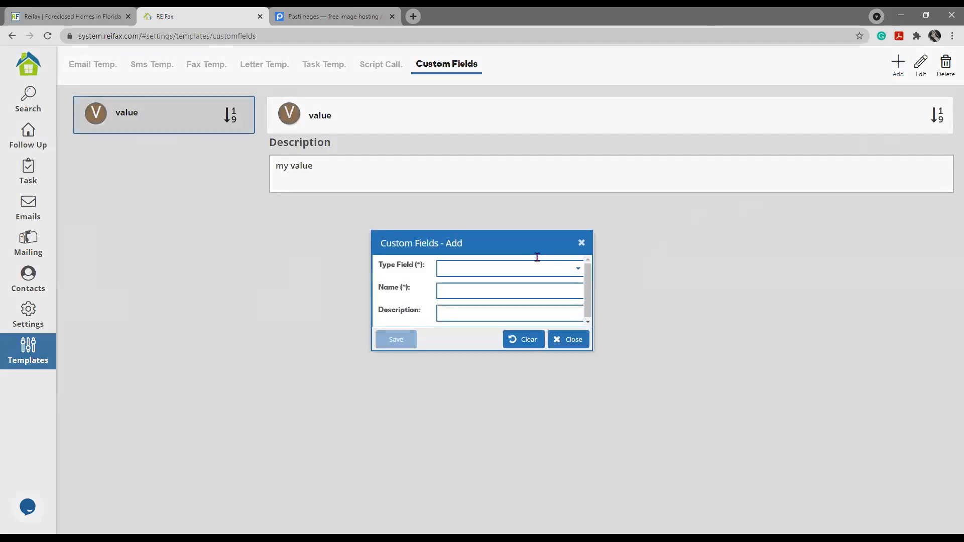
Add a Text custom field named "note" with the description "specific notes".
click(578, 269)
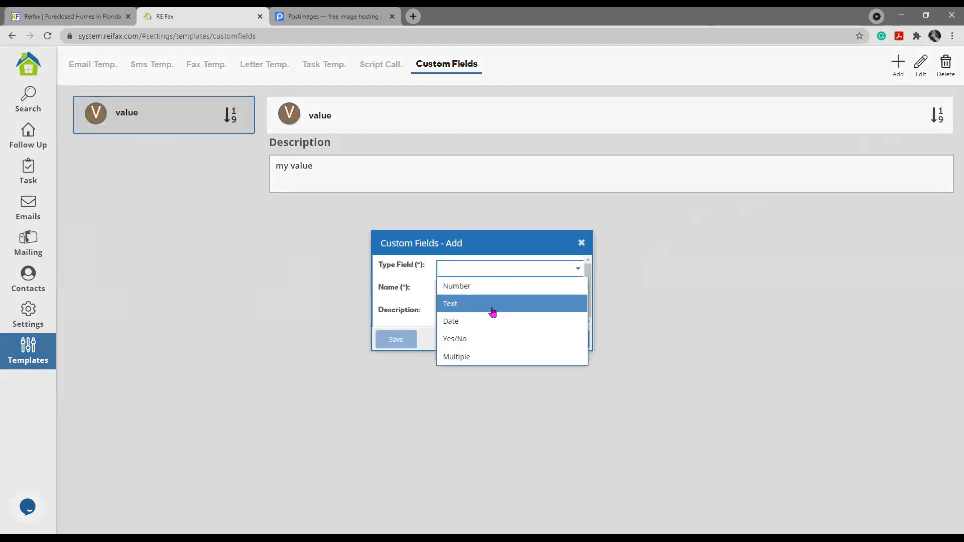
click(493, 304)
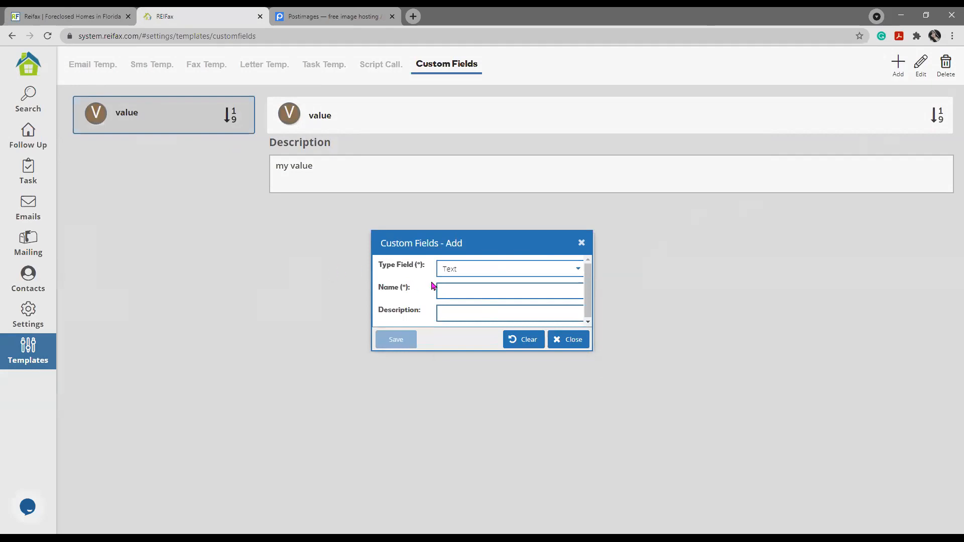
click(454, 290)
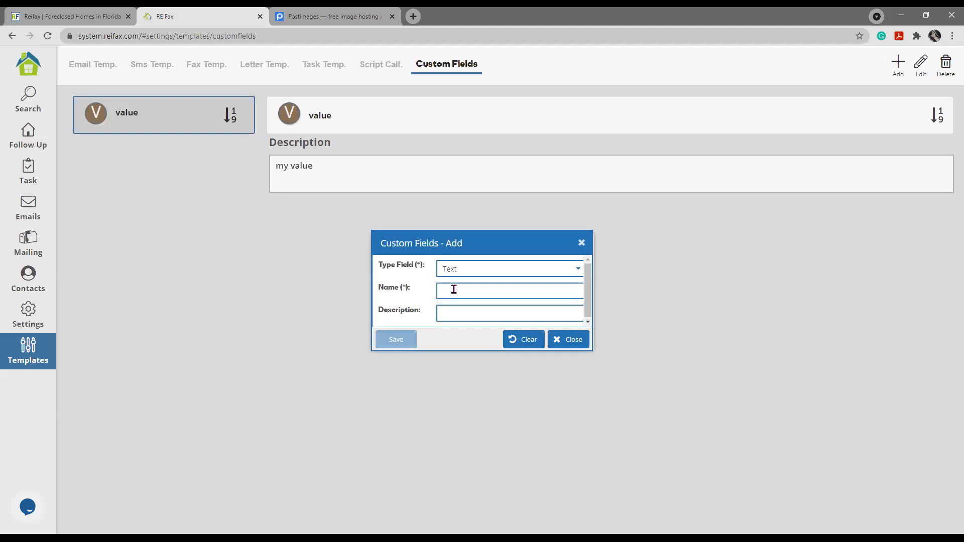
text(note)
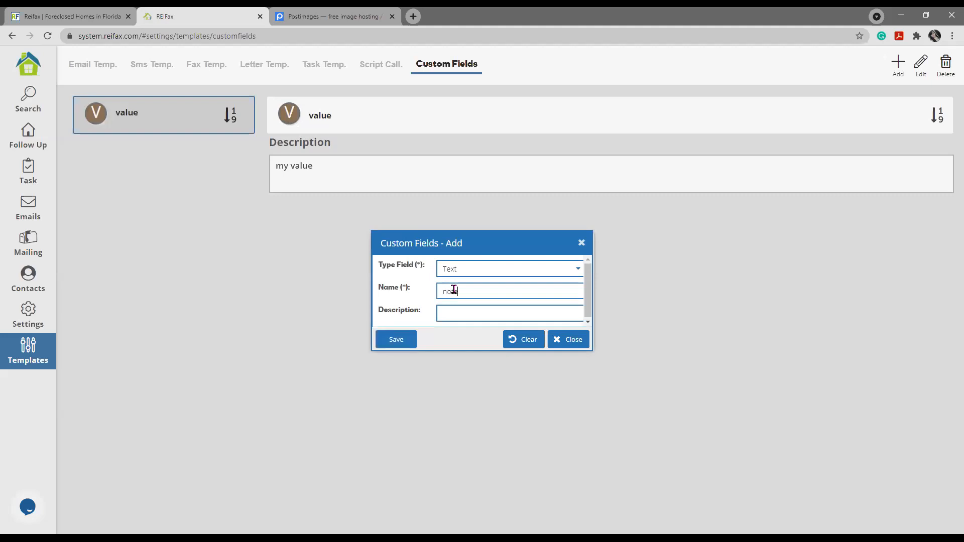
click(486, 314)
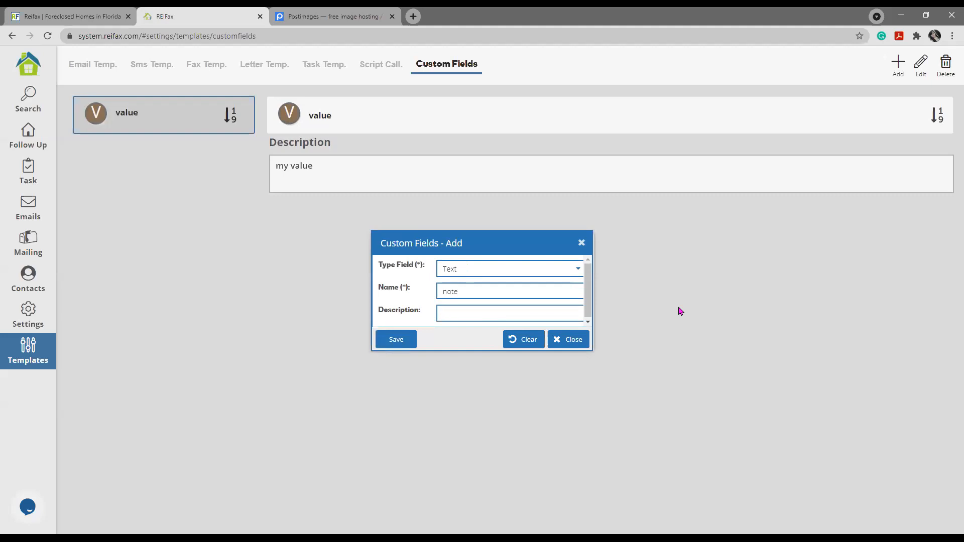
text(specific notes)
click(397, 340)
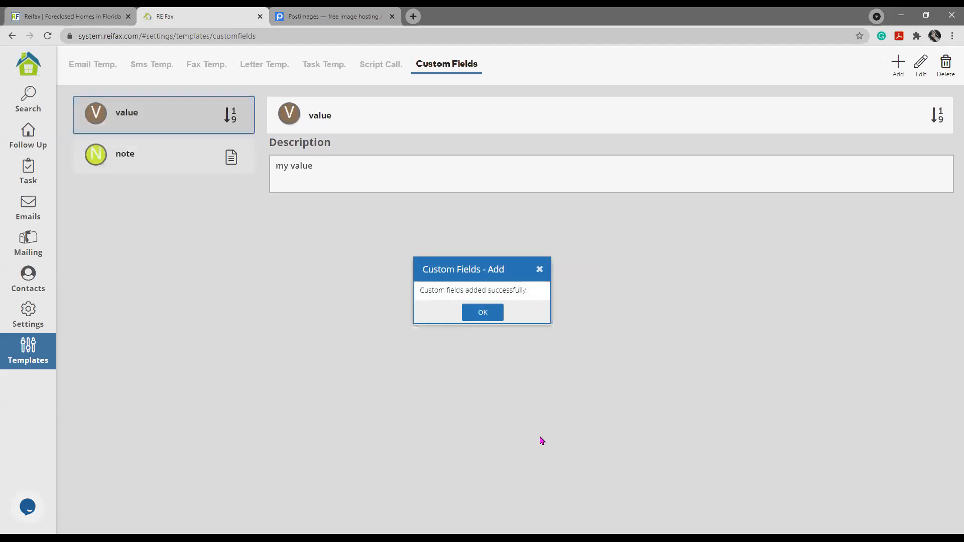
click(484, 315)
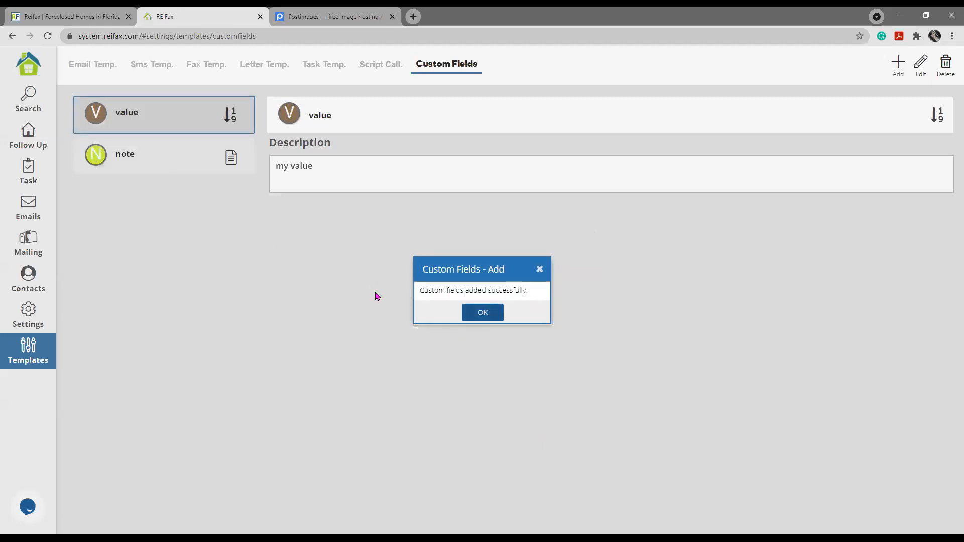
Edit the note custom field and change its name to "notes".
click(162, 160)
click(921, 63)
click(477, 291)
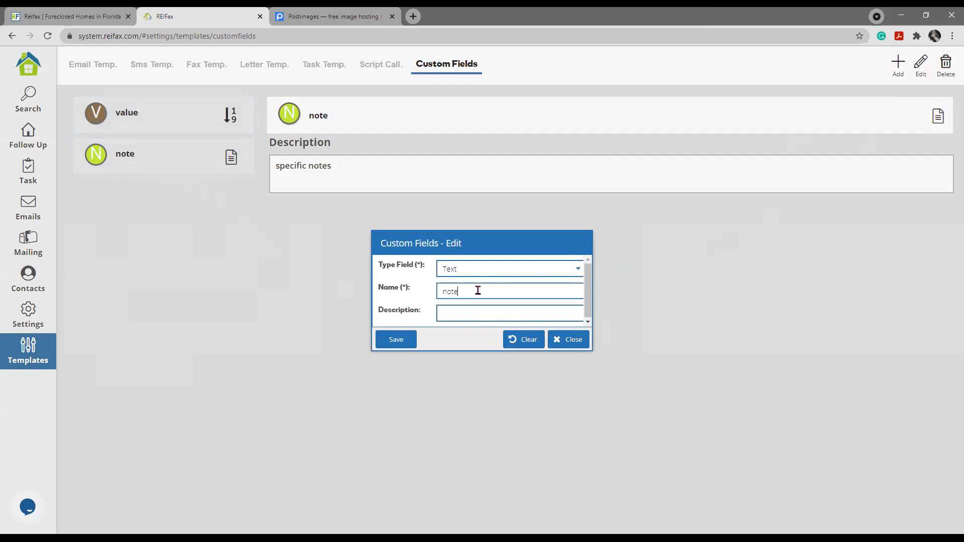
text(s)
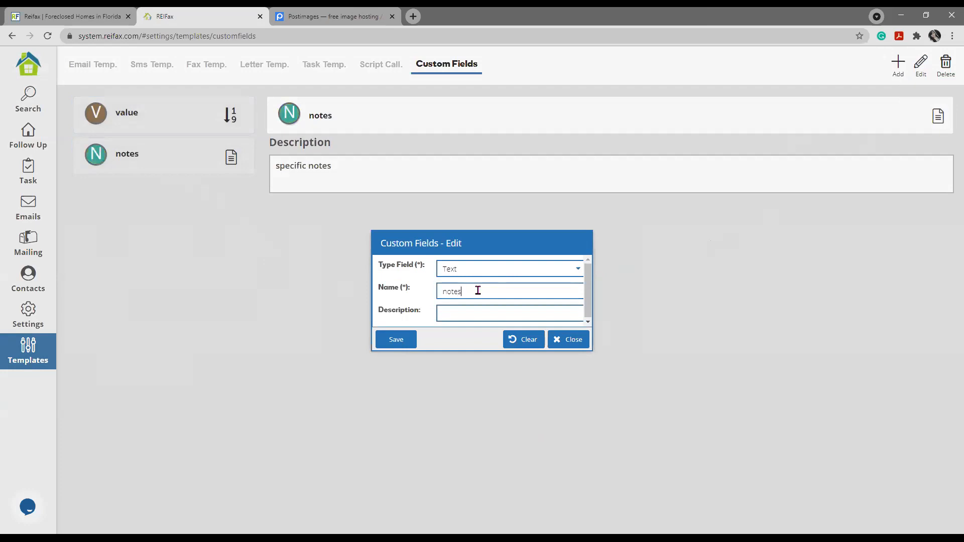
Enter "specific nostes" as the notes field's description, using the spelling suggestion for "specific", and save the edited field.
key(Tab)
text(scepe)
key(BackSpace)
key(BackSpace)
key(BackSpace)
text(pecif nostes)
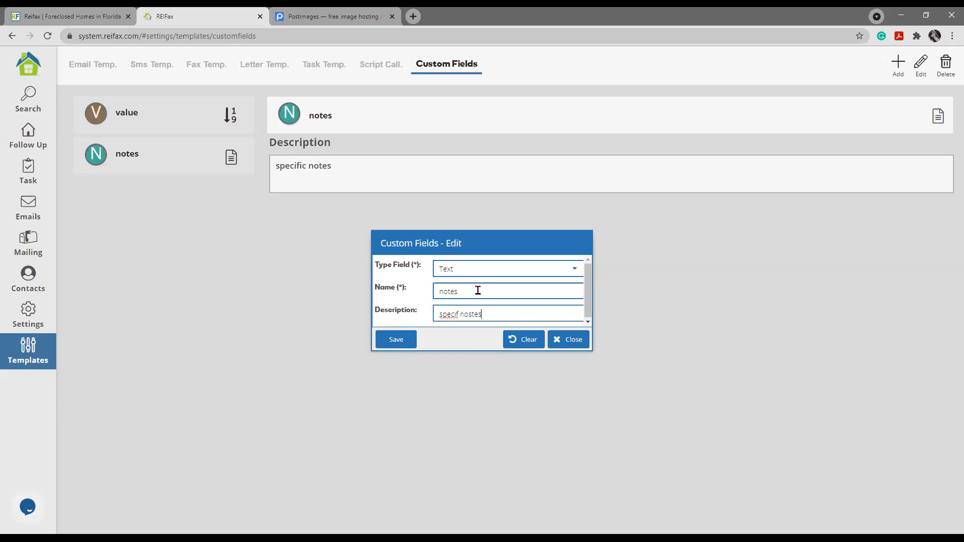
right_click(452, 315)
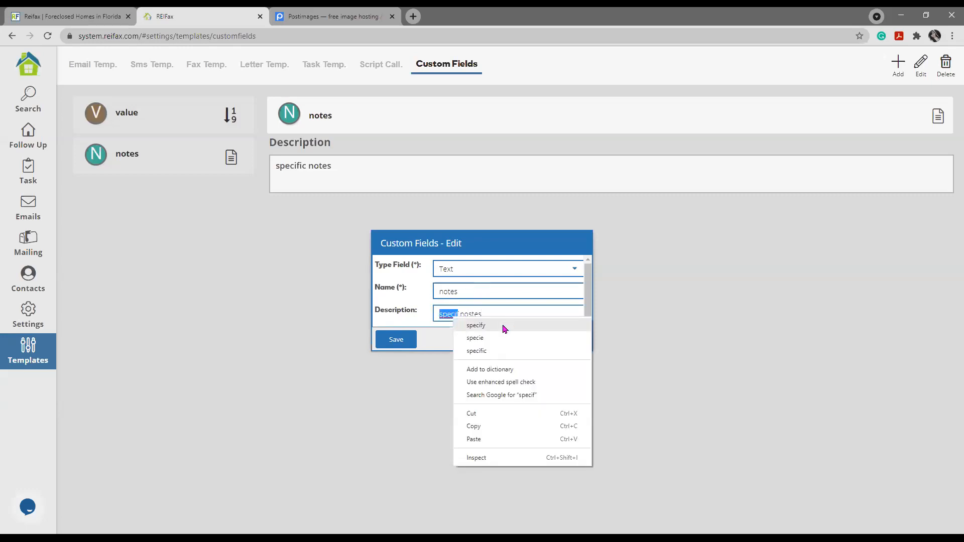
click(507, 351)
click(404, 346)
click(494, 309)
Add a Date custom field named "last contact date" with the same text as its description.
click(898, 65)
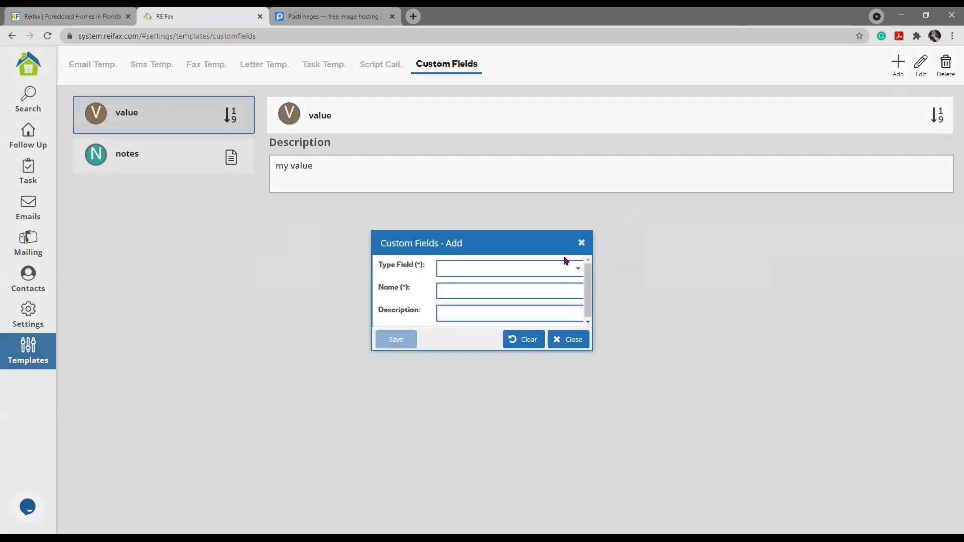
click(577, 270)
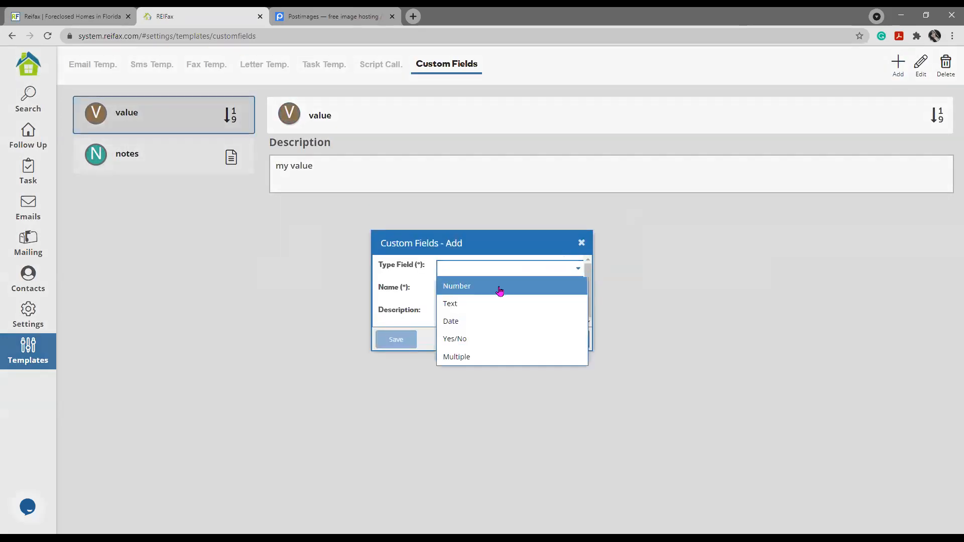
click(477, 323)
click(466, 291)
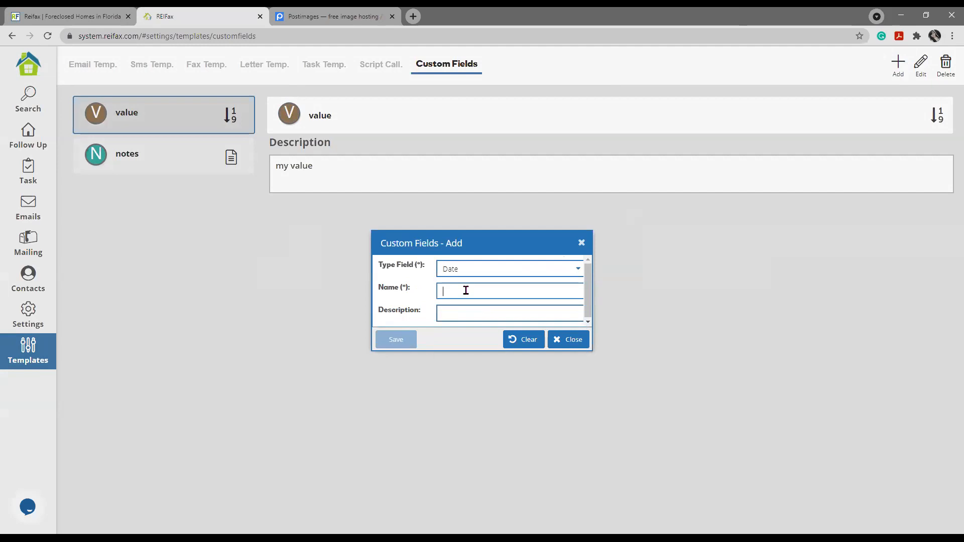
text(last contact)
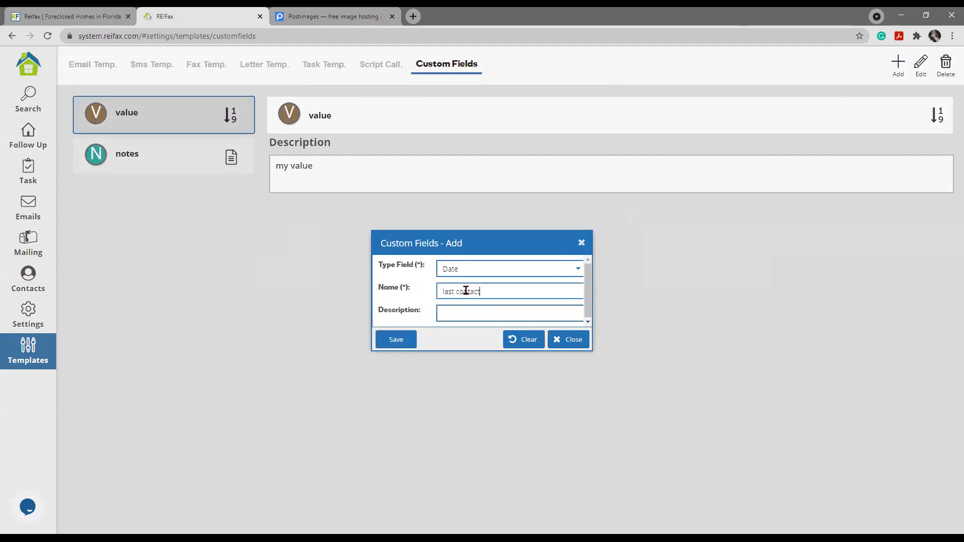
text( date)
key(ctrl+a)
key(ctrl+c)
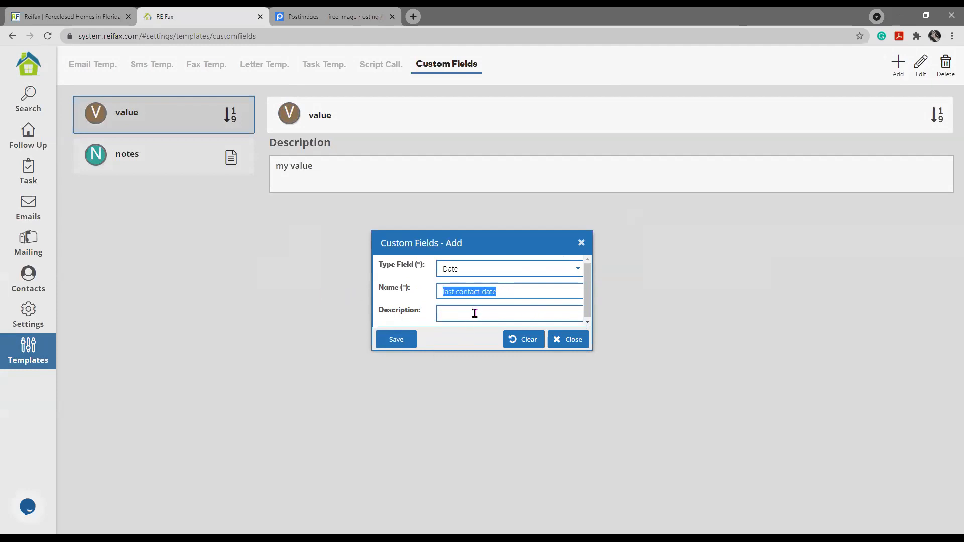
click(475, 314)
key(ctrl+v)
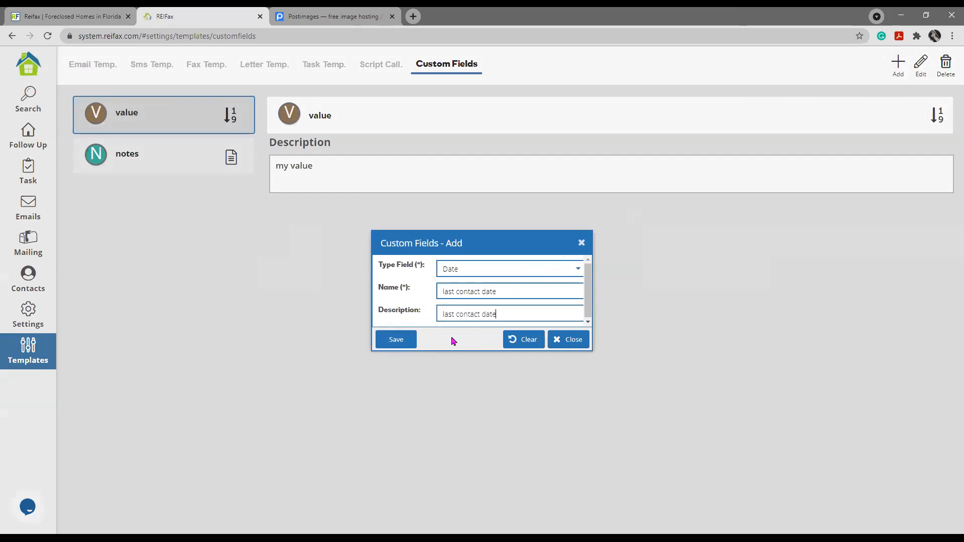
click(395, 339)
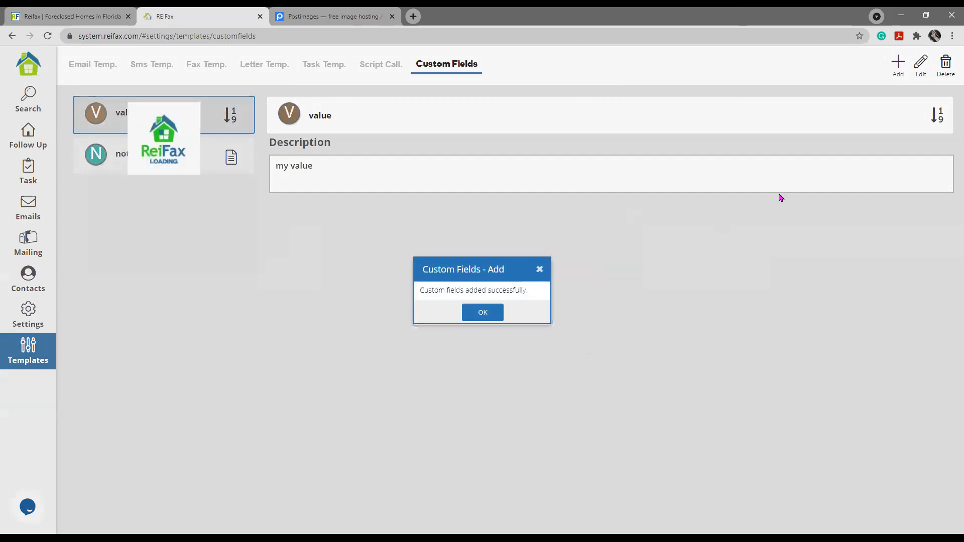
Start a new custom field of type Yes/No and name it "very important".
click(890, 78)
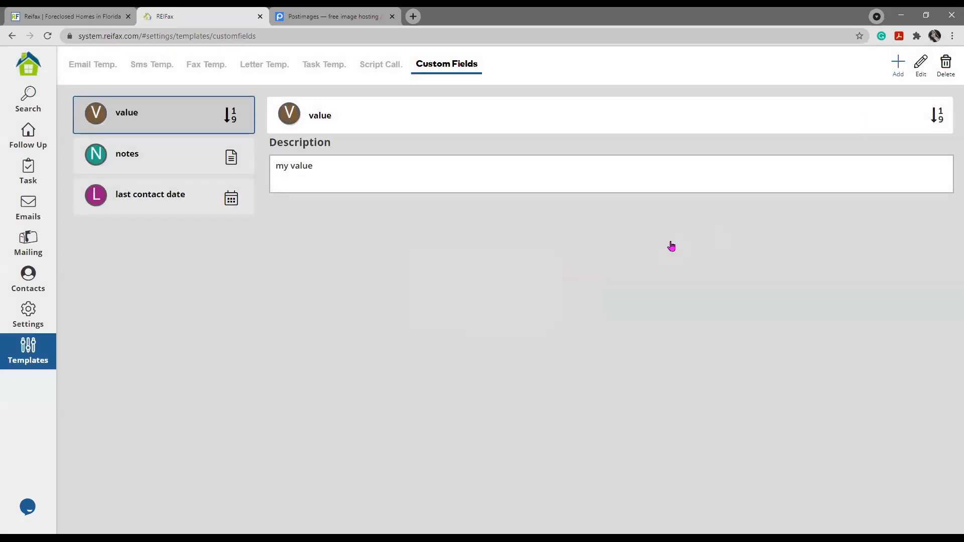
click(577, 272)
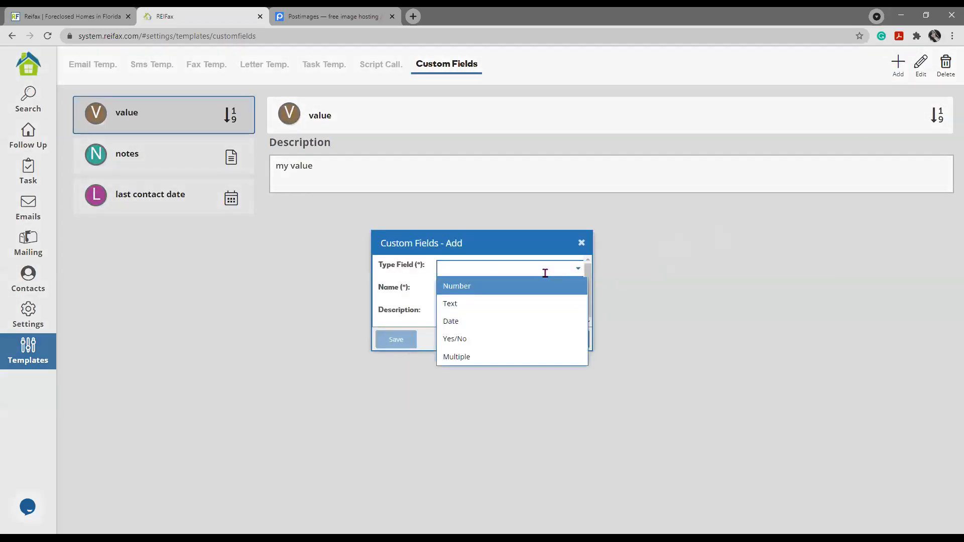
click(466, 340)
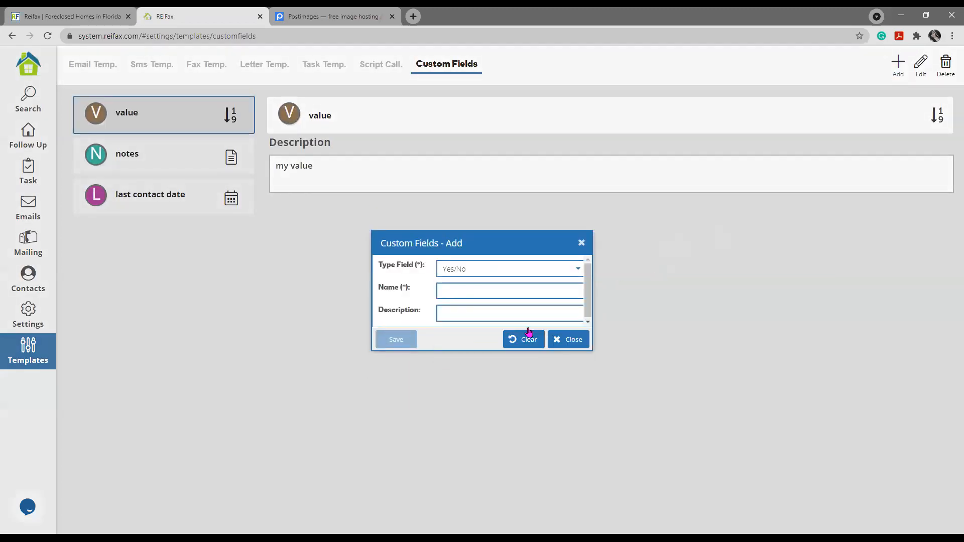
click(481, 289)
text(impo)
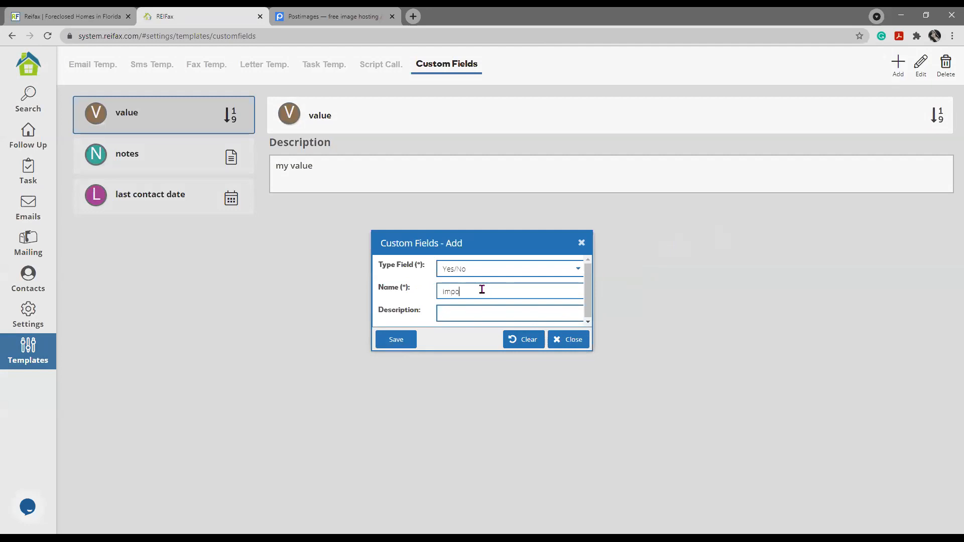
key(BackSpace)
key(BackSpace)
key(BackSpace)
key(BackSpace)
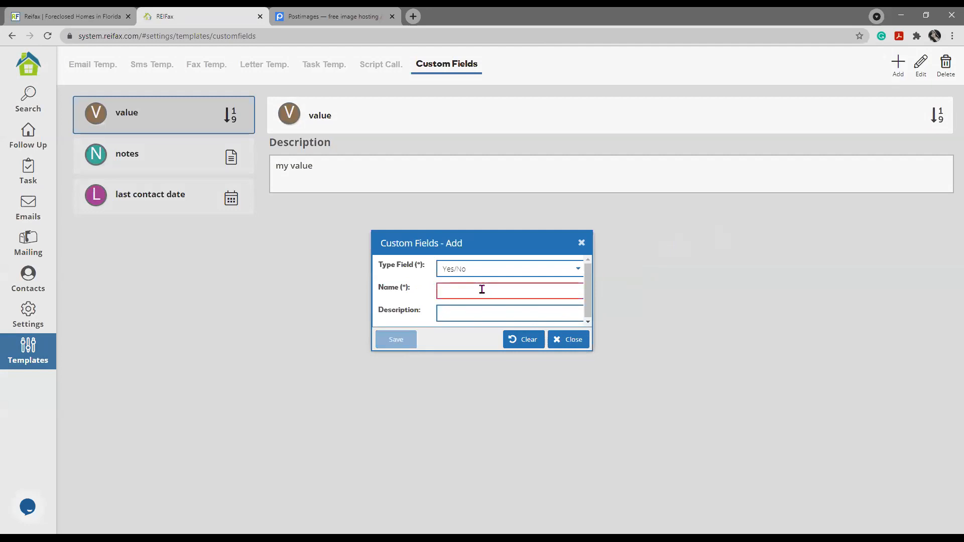
text(very impor)
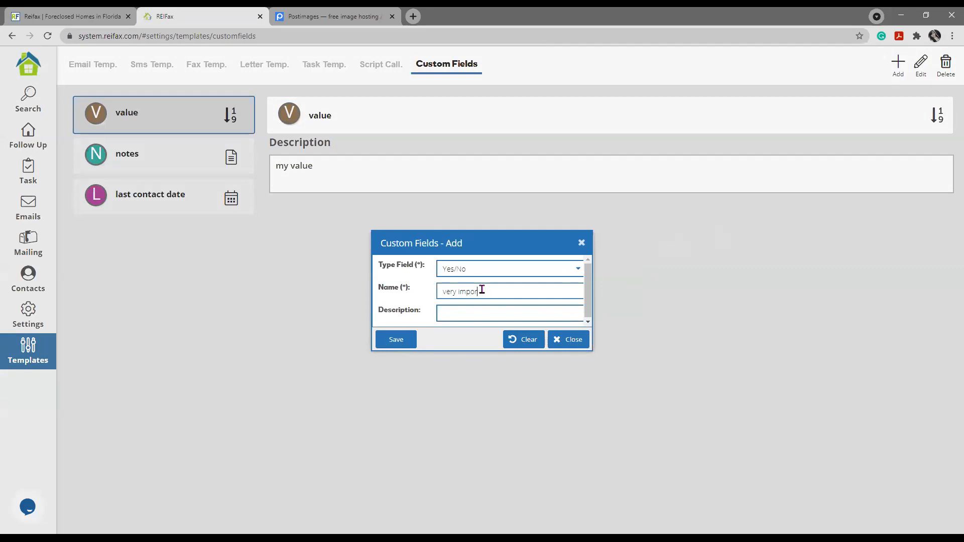
text(tant)
Copy the name "very important" into the Yes/No field's description and save the custom field.
triple_click(439, 291)
key(ctrl+c)
click(450, 312)
key(ctrl+v)
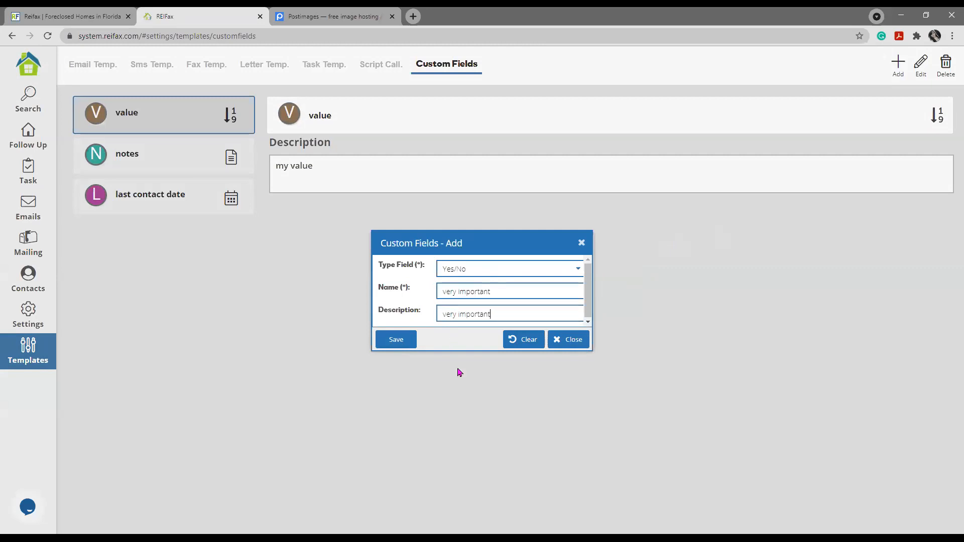
click(400, 343)
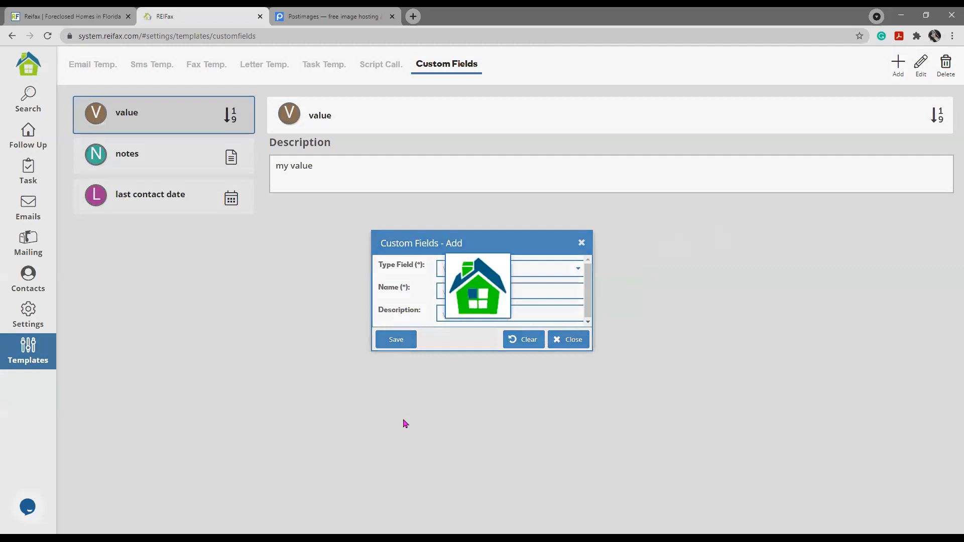
click(481, 317)
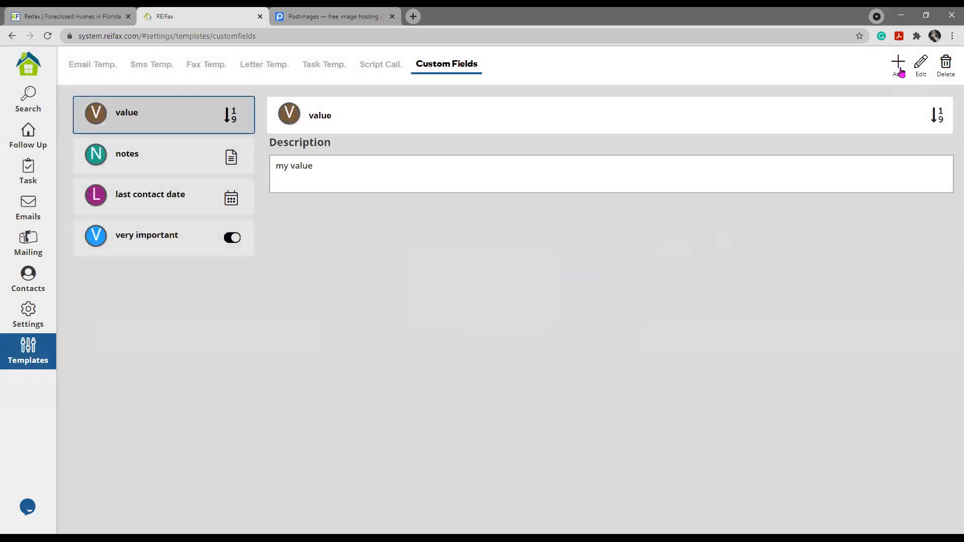
Start a new custom field of type Multiple, with "type property" as both its name and description.
click(576, 270)
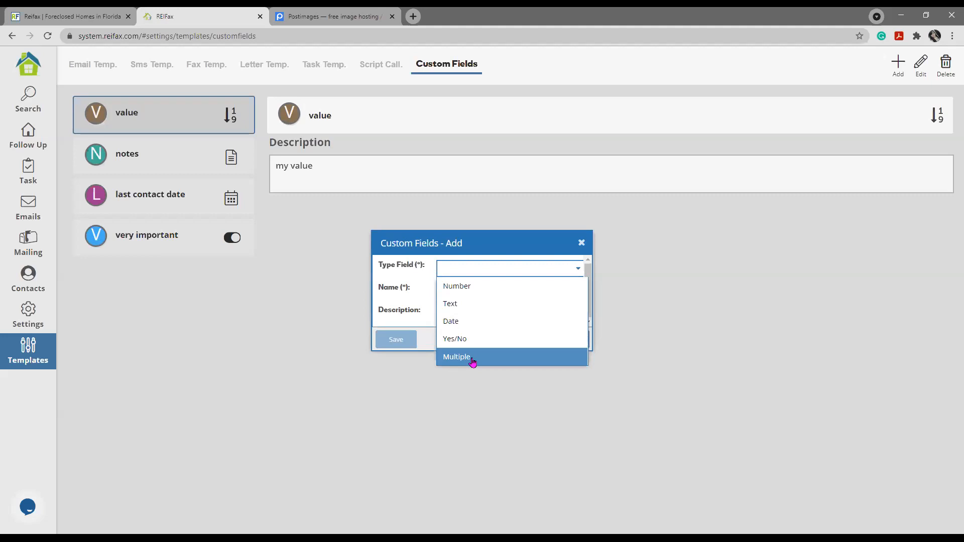
click(472, 361)
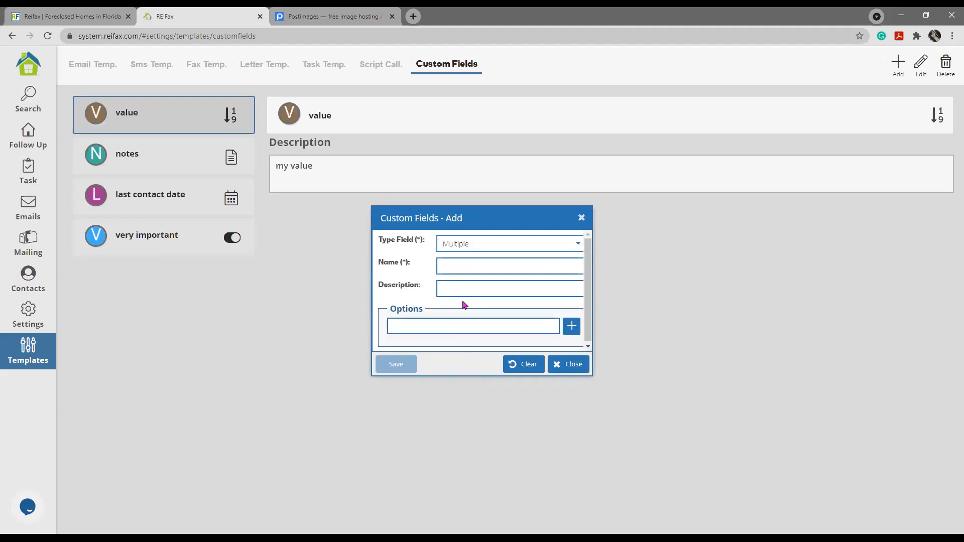
click(465, 267)
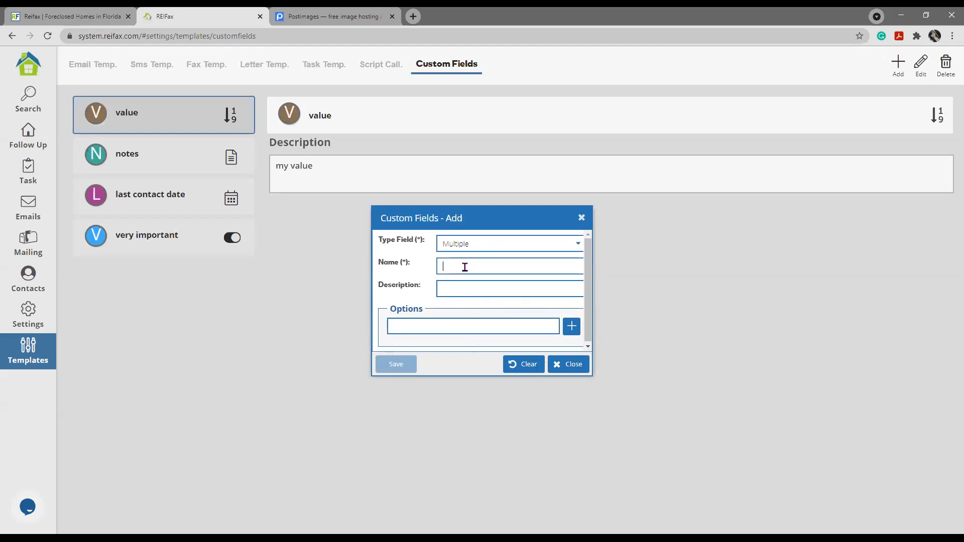
text(type properpy)
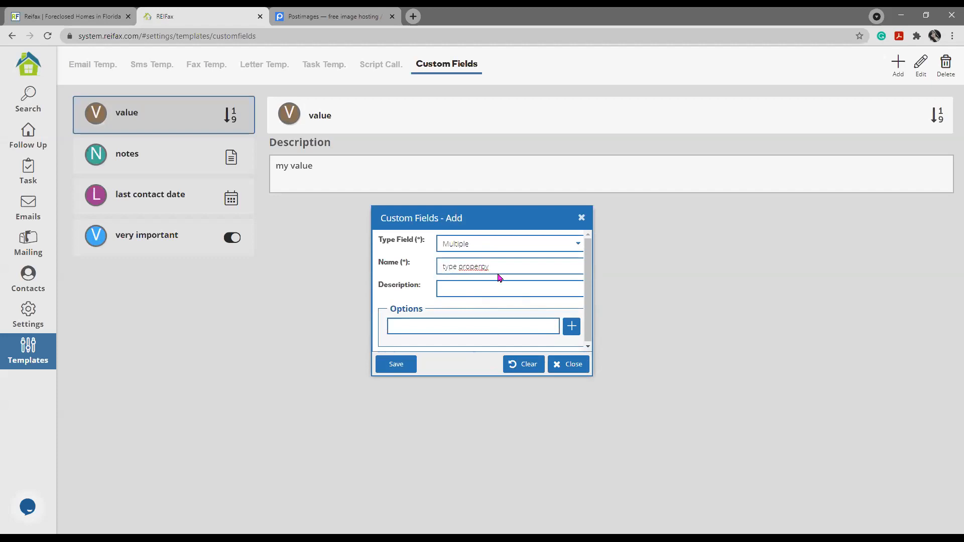
right_click(481, 267)
click(500, 289)
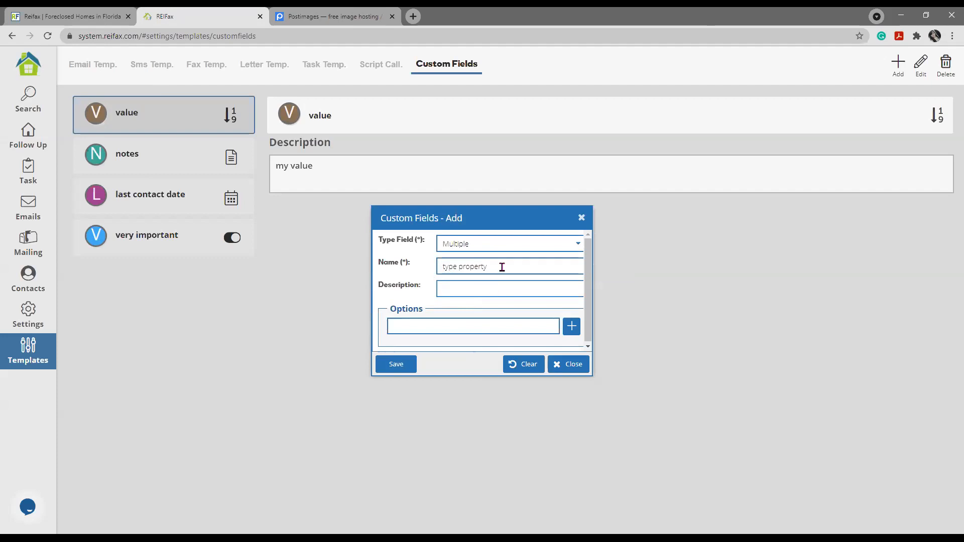
drag(501, 267, 357, 247)
key(ctrl+c)
click(467, 289)
key(ctrl+v)
Give the type property field the options Multi, SFH and Condo, and save the custom field.
click(572, 327)
click(432, 314)
text(SFH)
click(433, 337)
text(Condo)
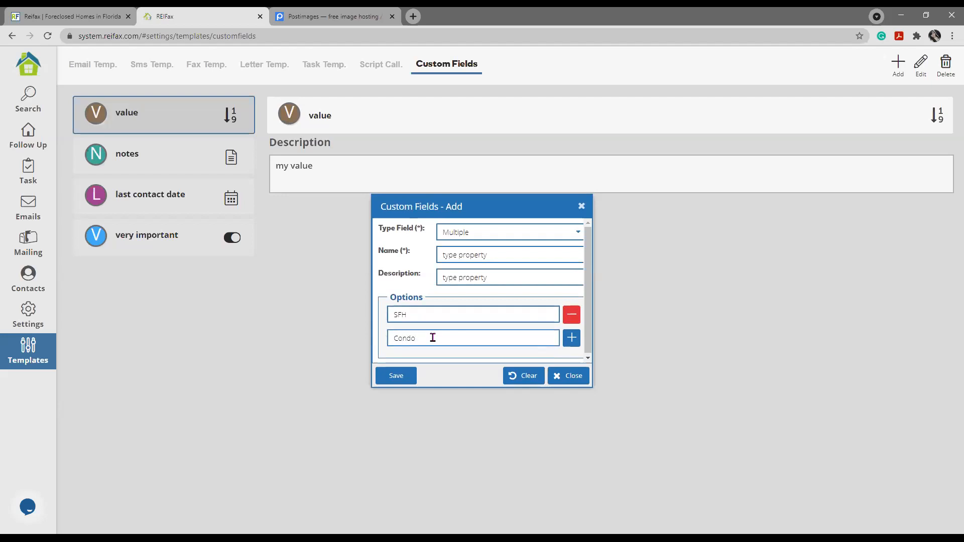
click(571, 338)
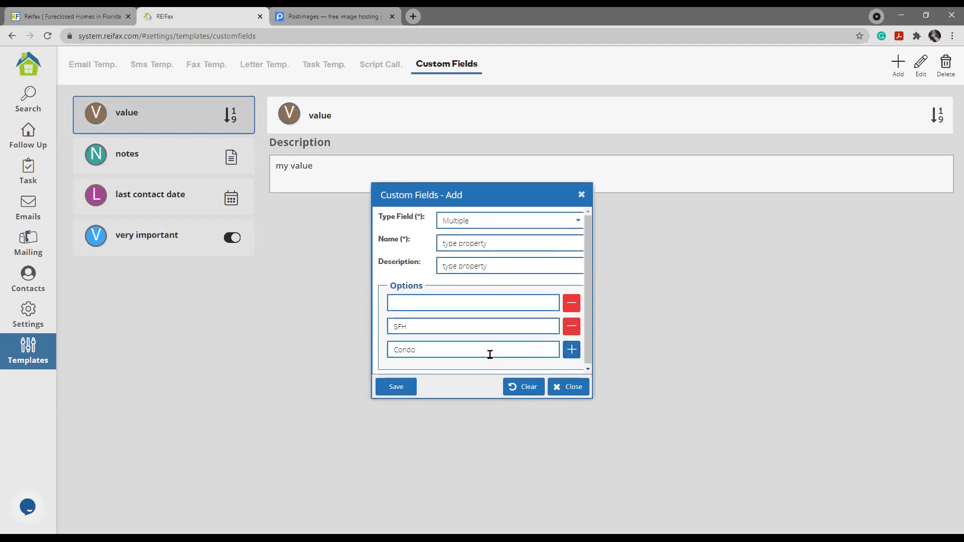
click(423, 303)
text(Multi)
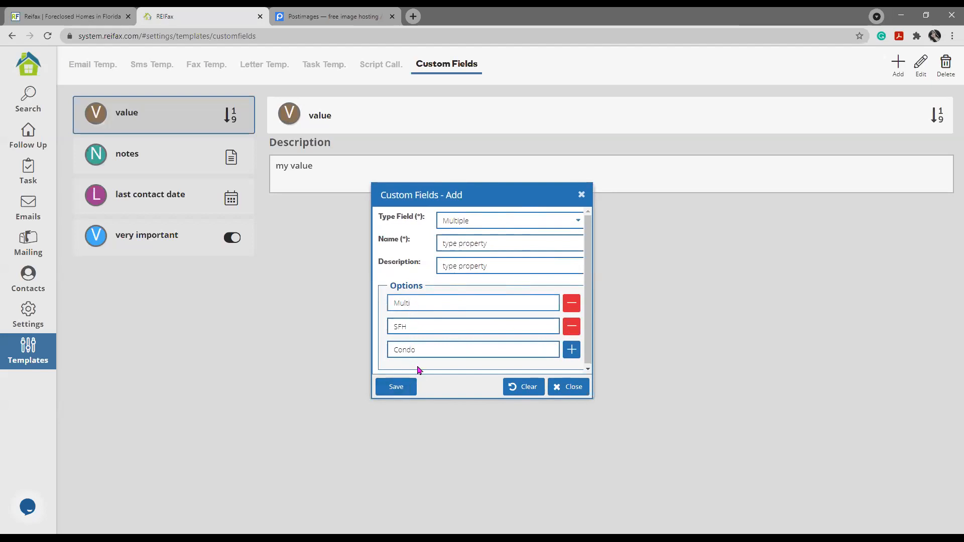
click(457, 302)
drag(500, 244, 377, 239)
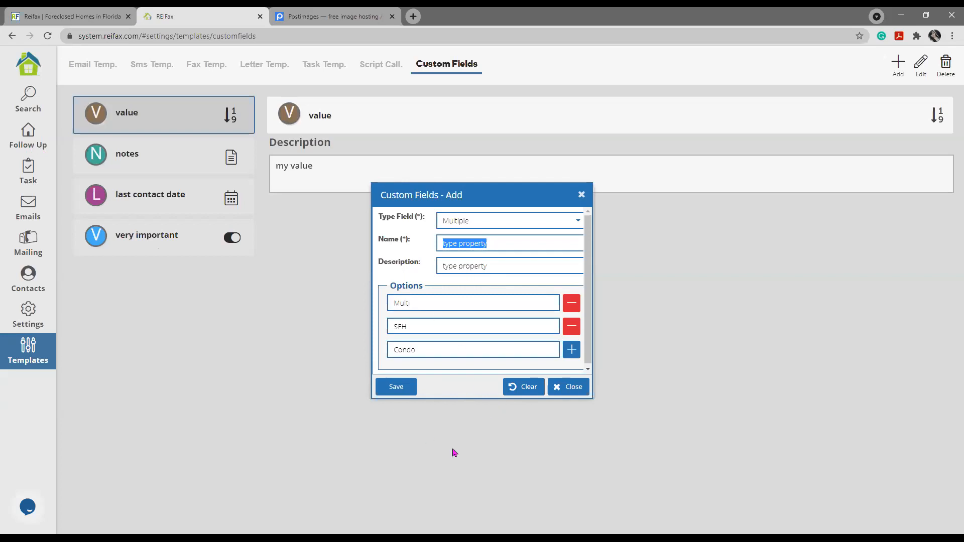
click(397, 391)
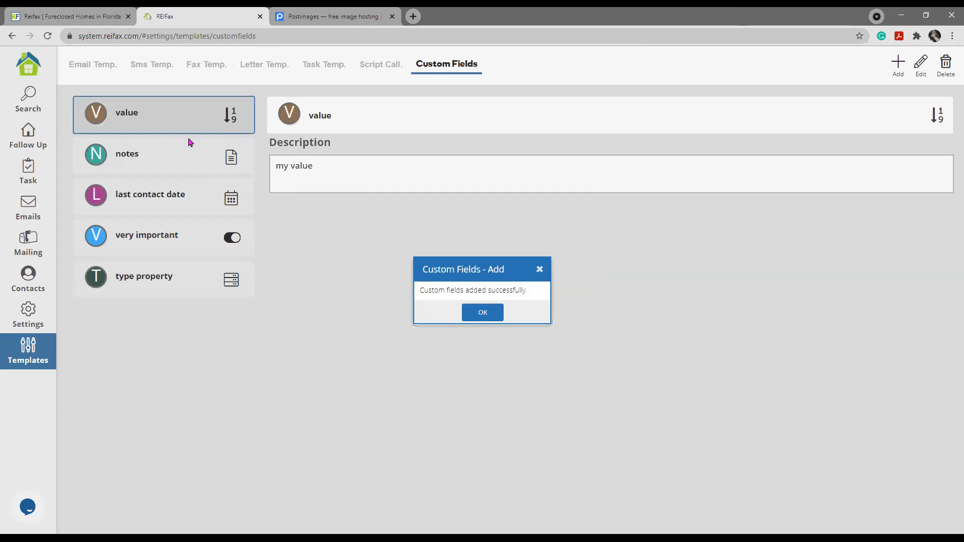
click(482, 312)
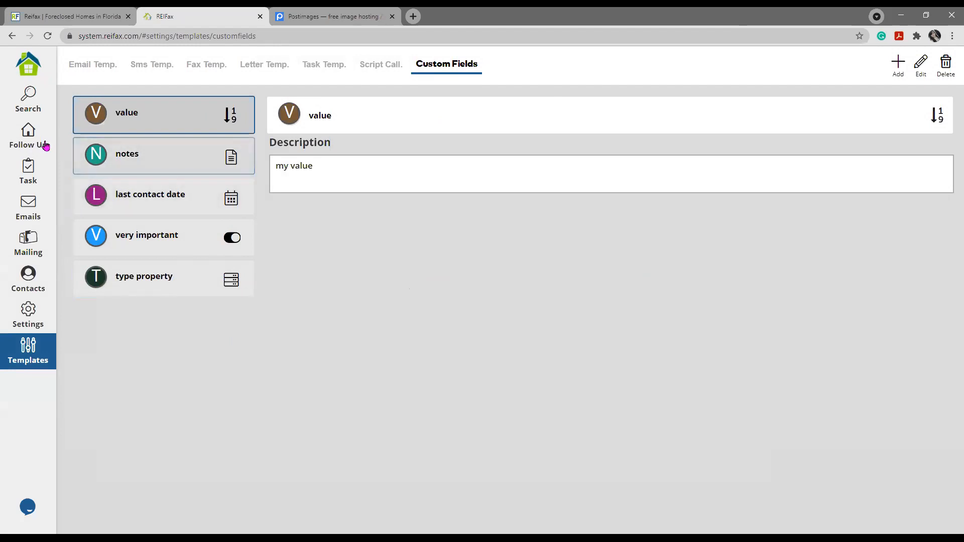
Open the followed properties list in Follow Up and view its property total and available grid templates.
click(31, 141)
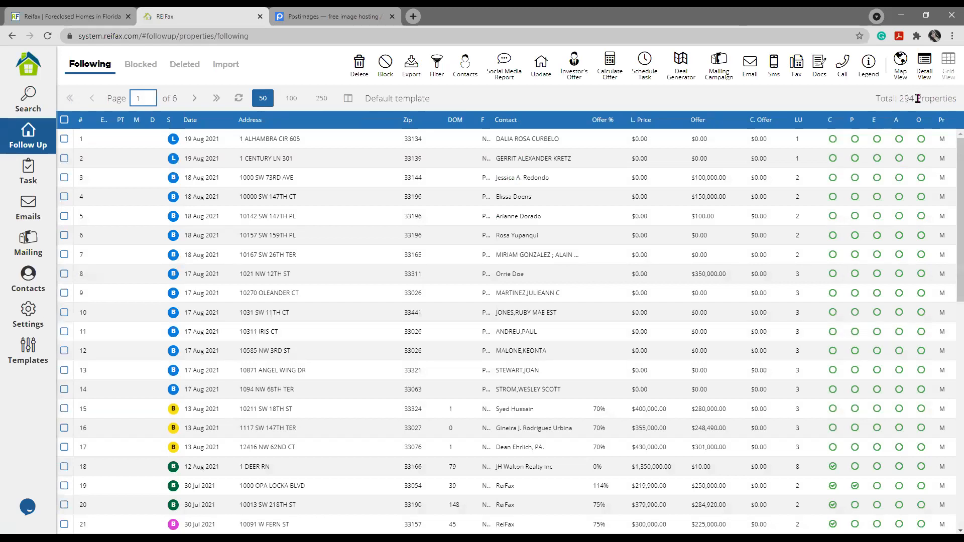
drag(900, 98, 922, 98)
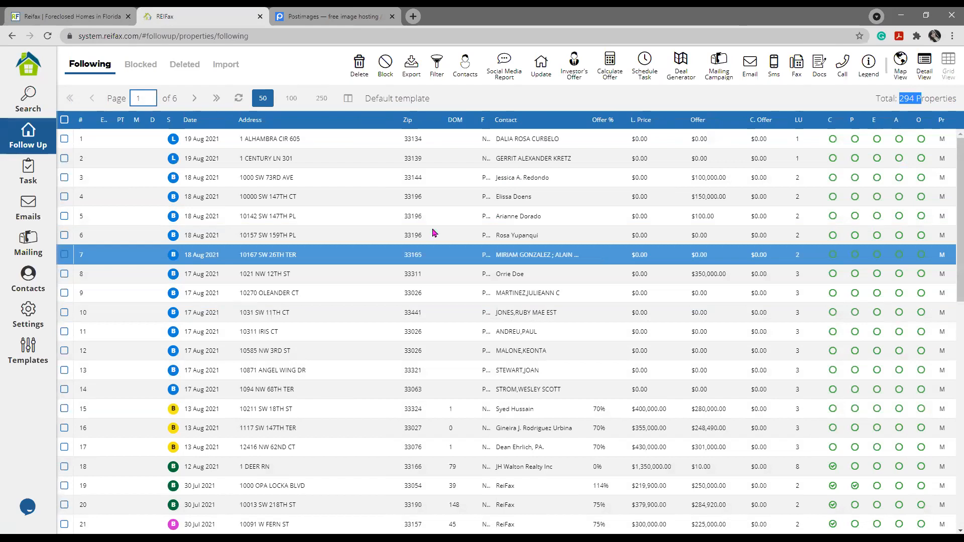
click(348, 98)
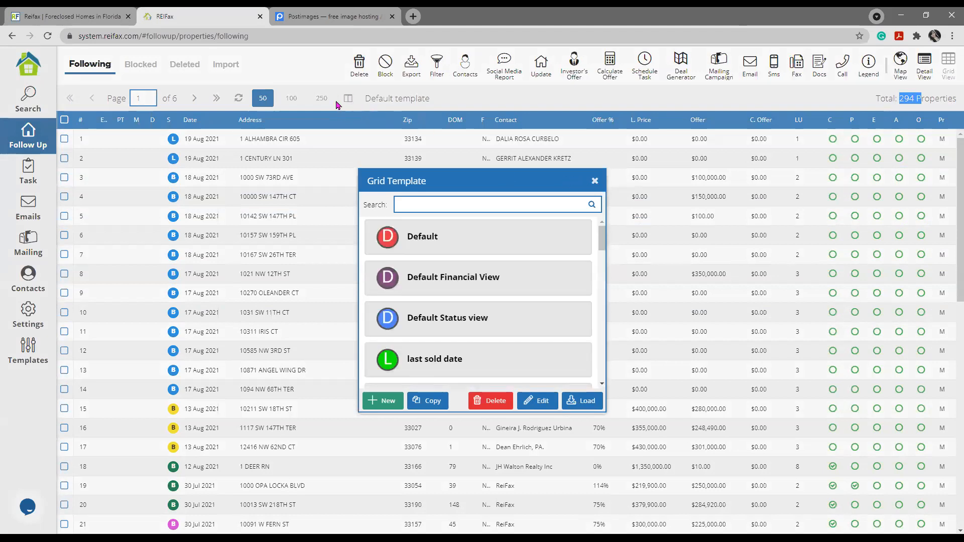
click(348, 107)
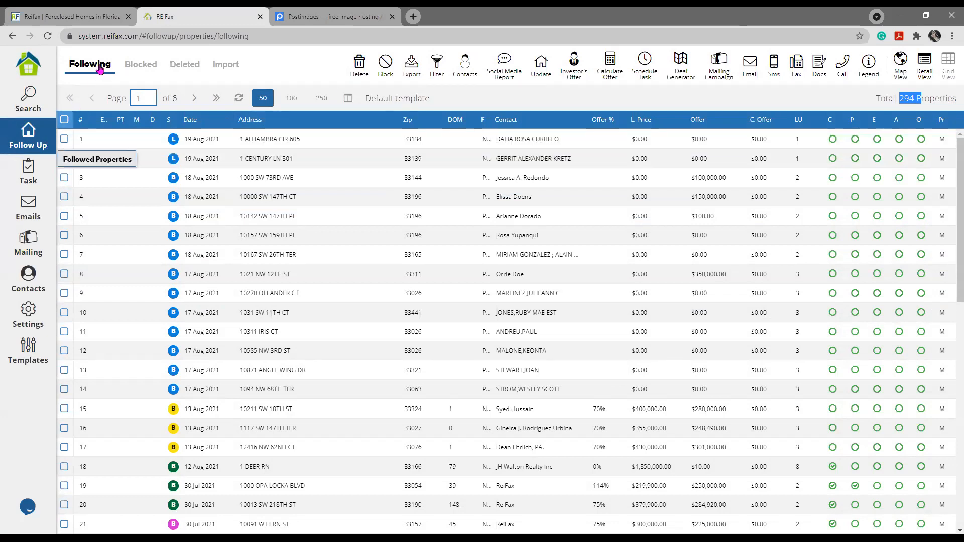
Start a new grid template named "fields" and clear all of its preset columns.
click(348, 99)
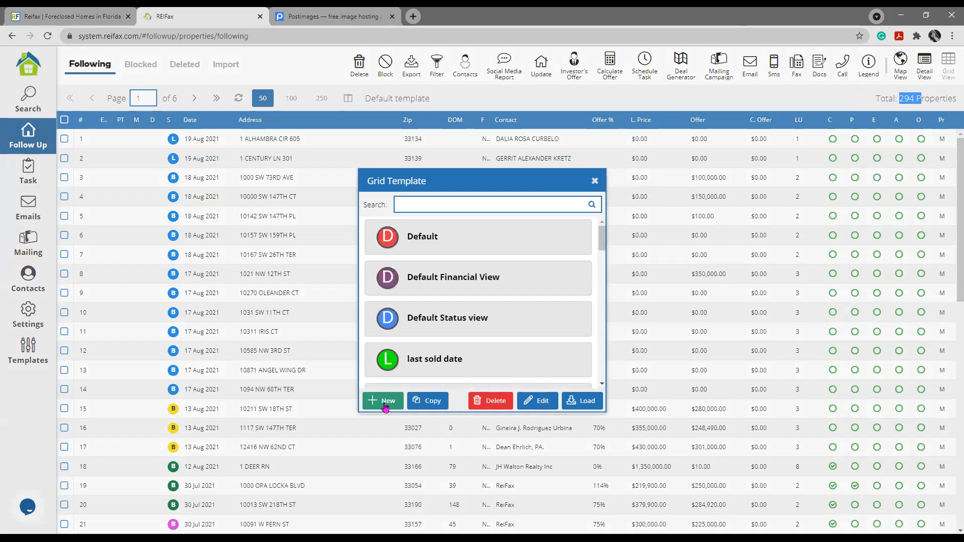
click(385, 402)
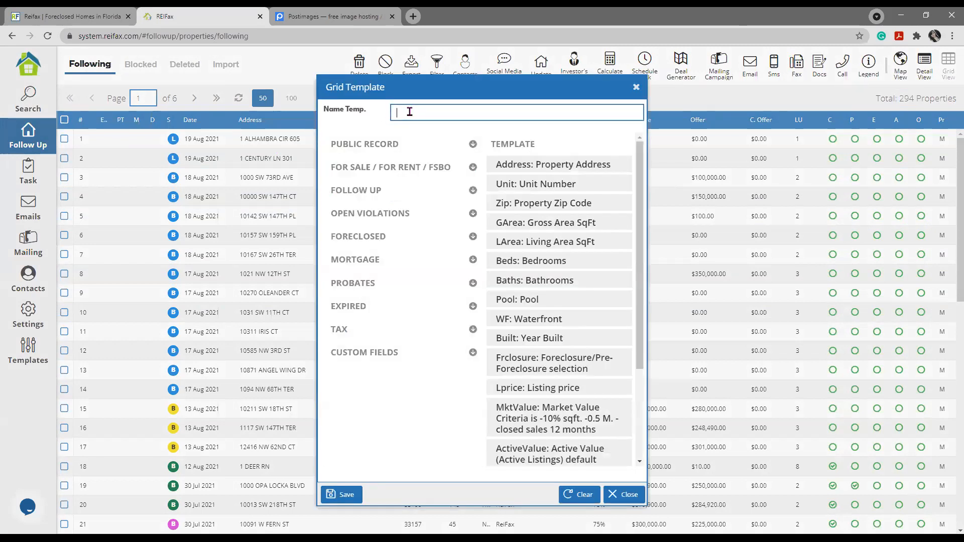
text(fields)
right_click(400, 114)
click(416, 221)
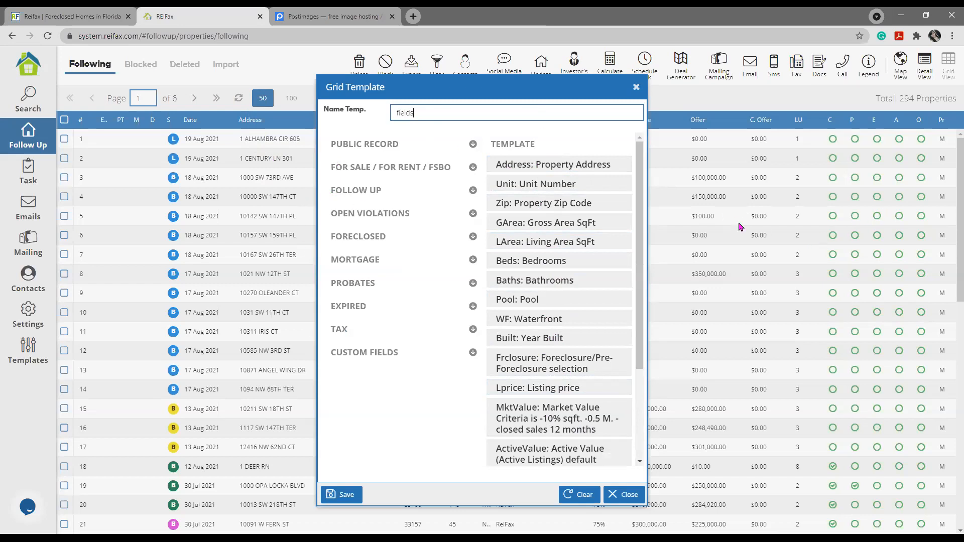
click(579, 495)
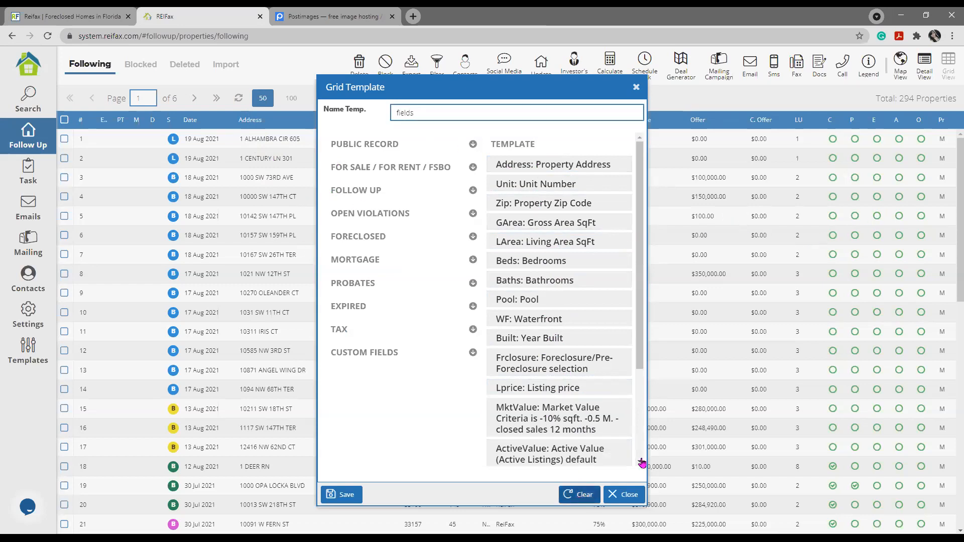
Add the public record fields Address, Beds, Baths and City to the template, placing City directly after Address.
click(362, 146)
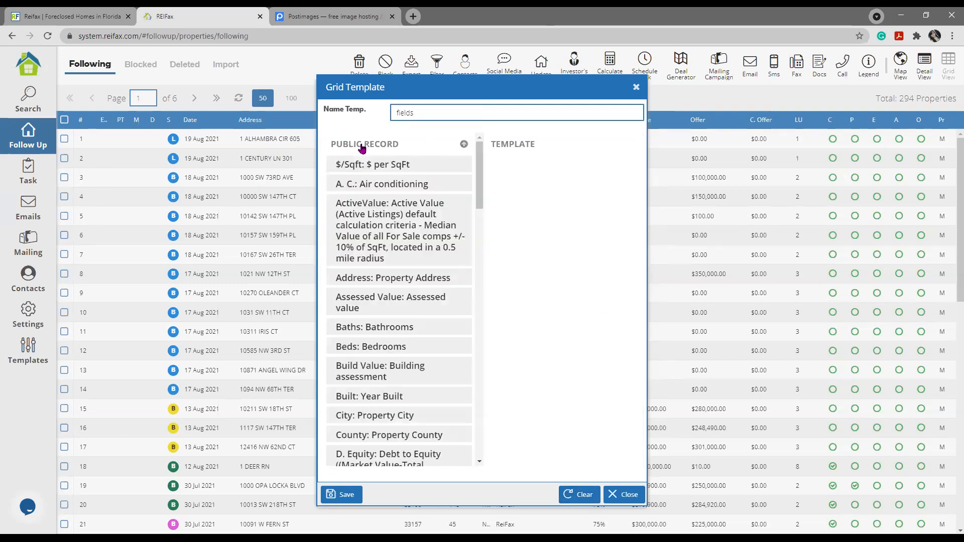
click(406, 283)
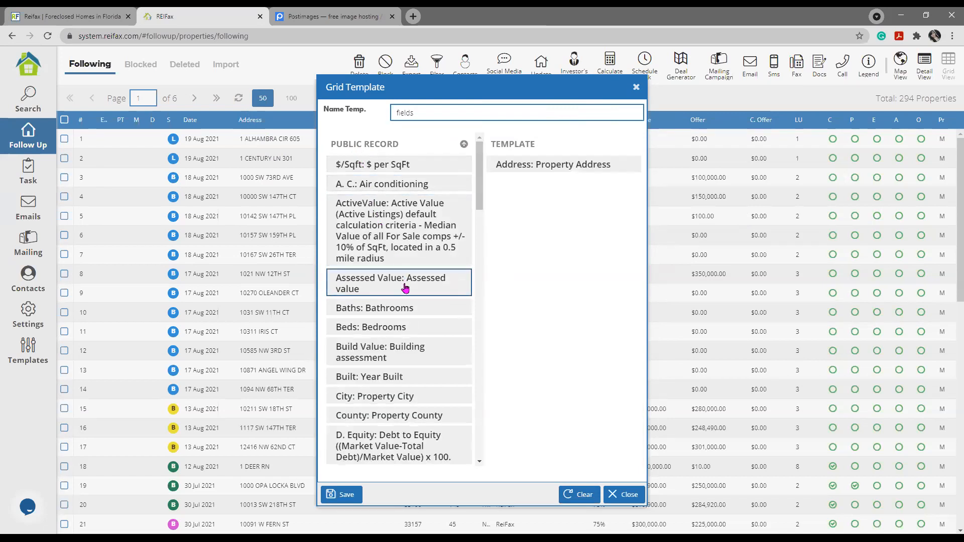
scroll(406, 325, down, 1)
scroll(406, 325, down, 1)
click(404, 218)
click(410, 197)
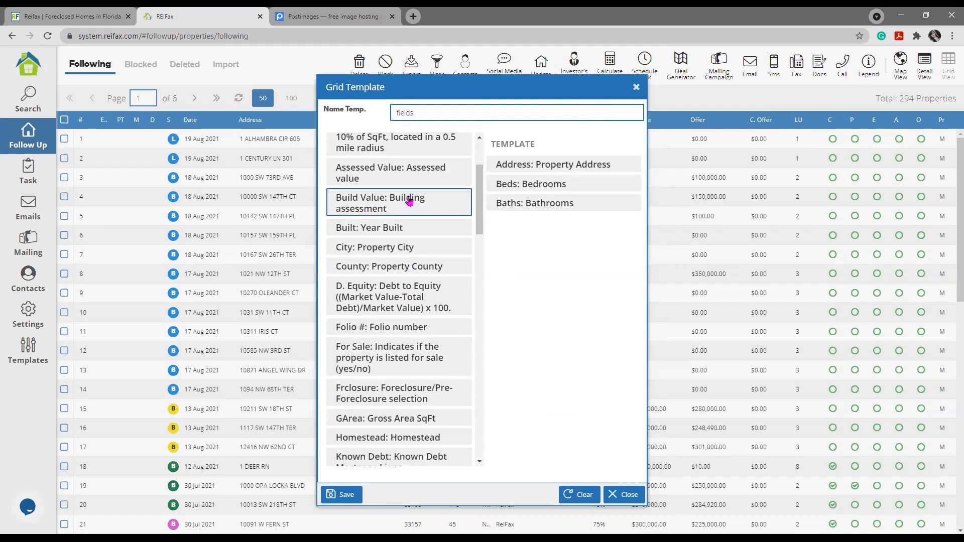
click(447, 258)
drag(563, 224, 568, 186)
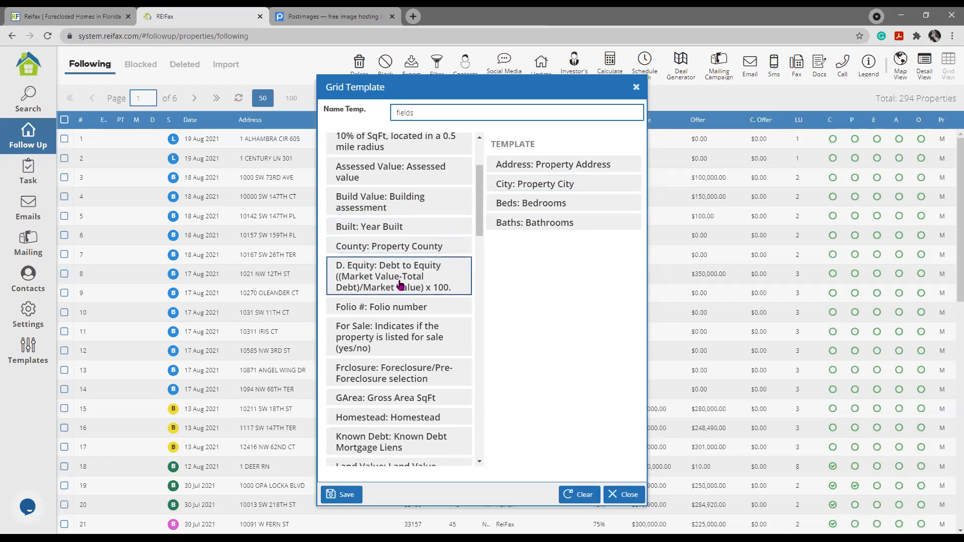
Add the public record Unit Number field to the template and place it between Address and City.
scroll(402, 281, down, 3)
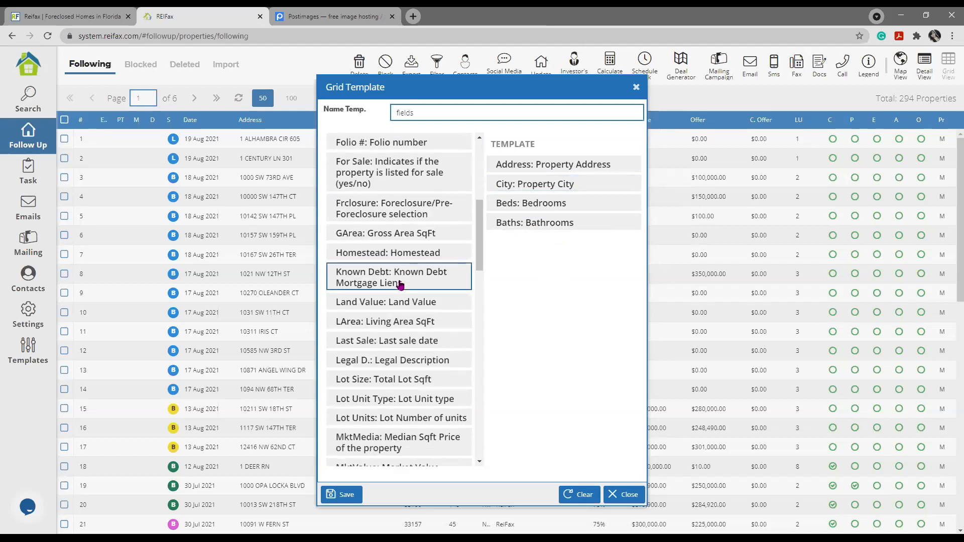
scroll(400, 285, down, 15)
scroll(400, 285, up, 3)
drag(398, 181, 632, 280)
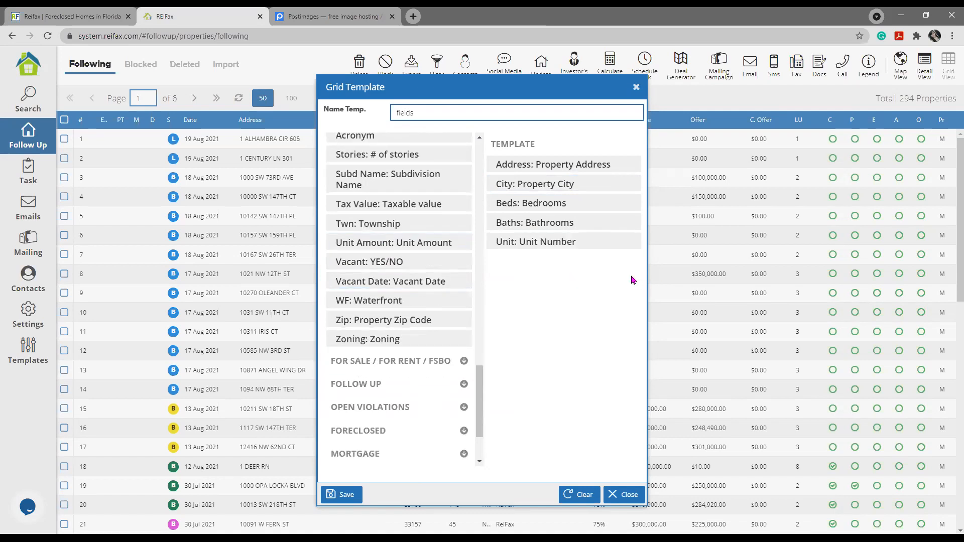
drag(564, 243, 579, 184)
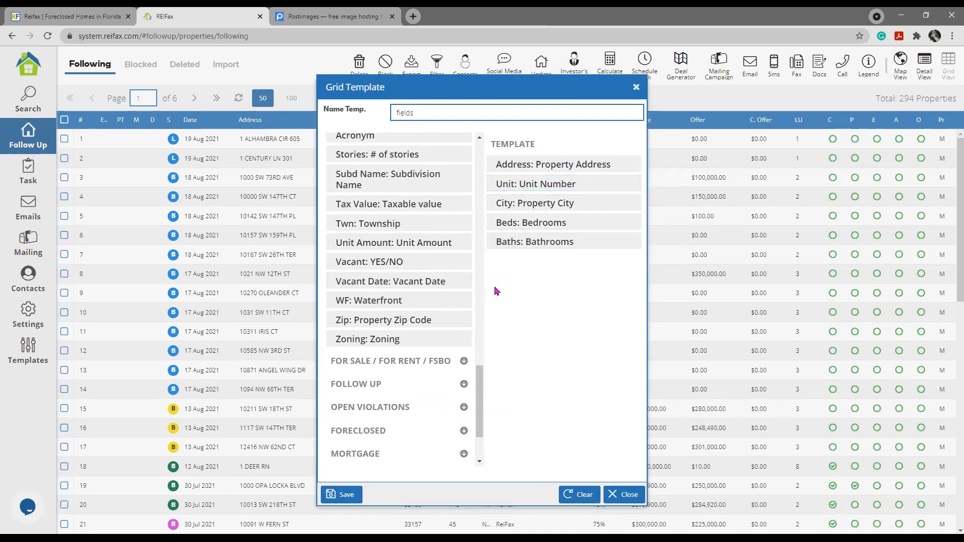
Add the public record fields Owner Name and Phone Number 1 to the end of the template.
scroll(409, 286, up, 10)
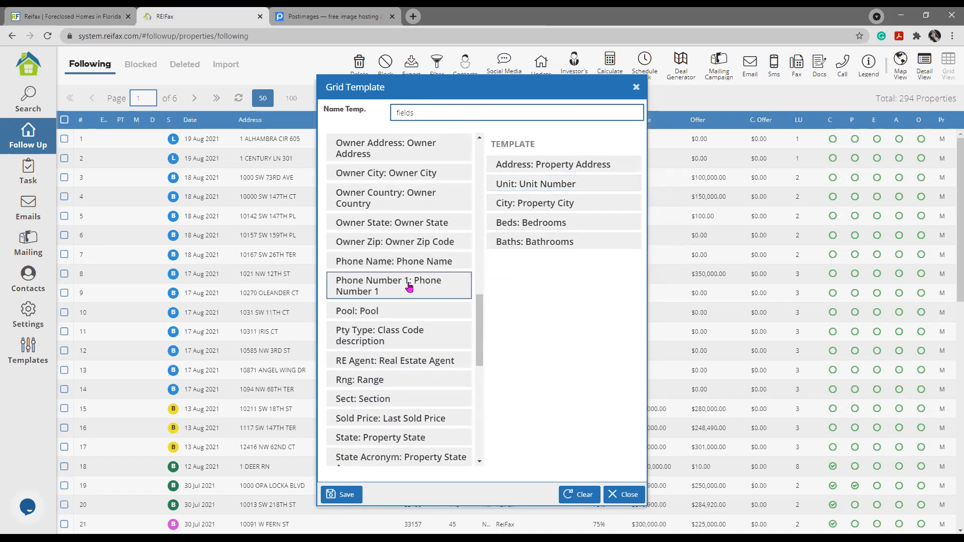
scroll(409, 286, up, 4)
click(415, 290)
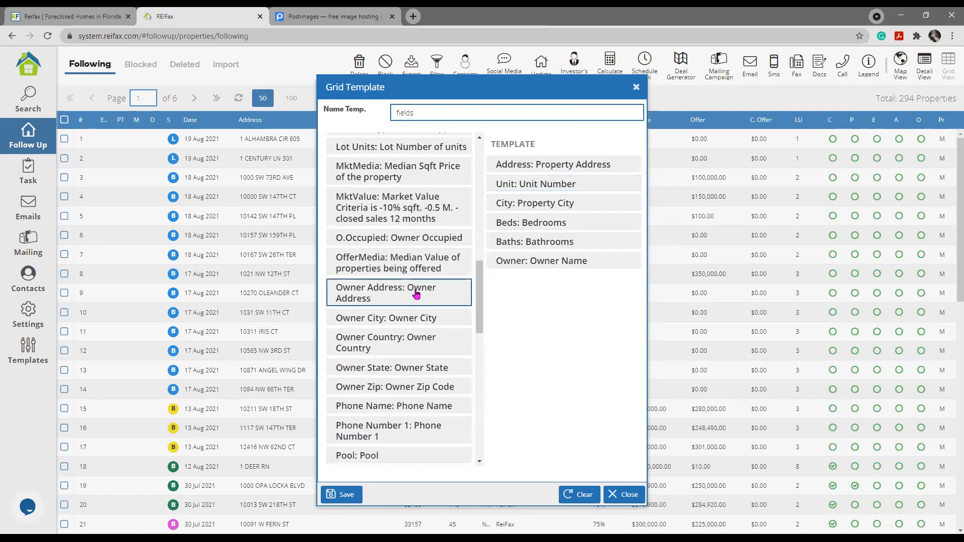
scroll(416, 295, down, 3)
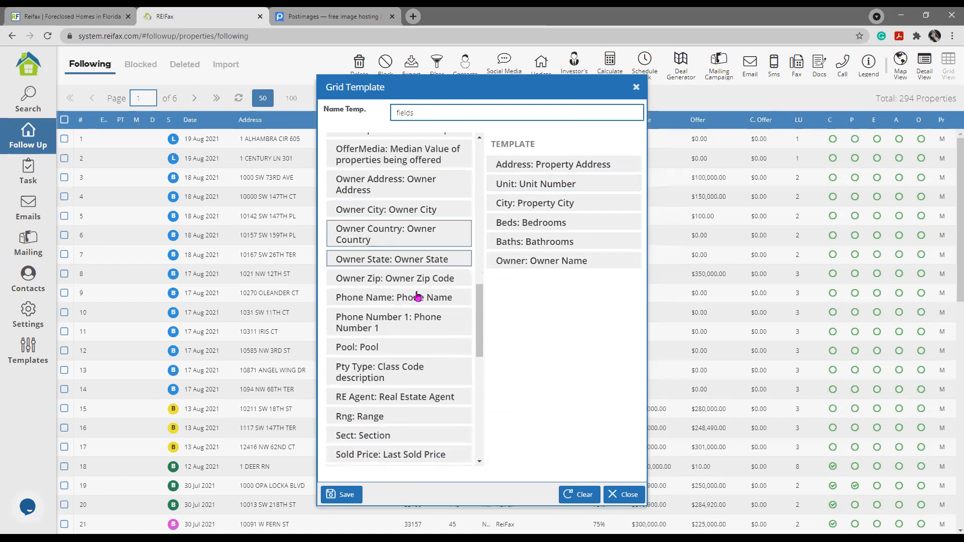
click(407, 327)
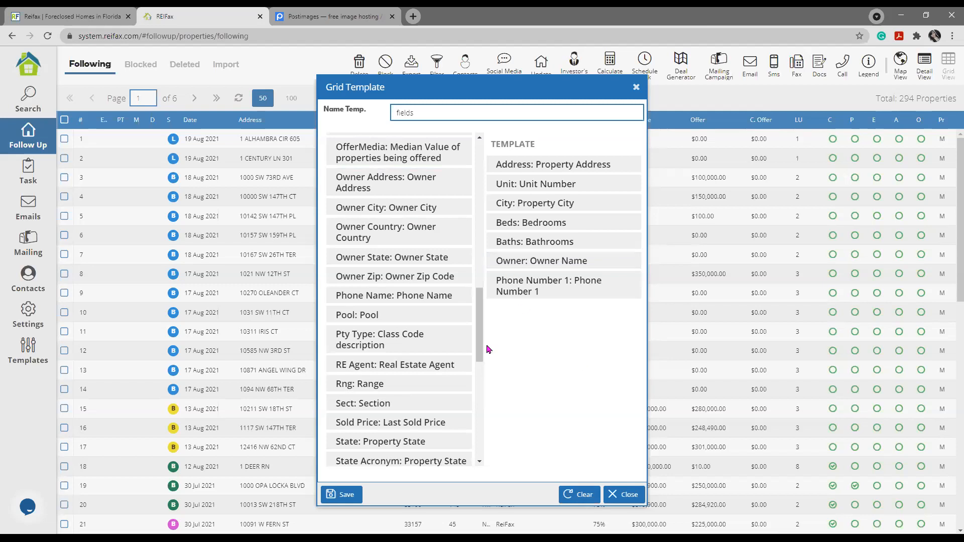
Add the custom fields last contact date, value, very important, notes and type property to the template, in that order.
scroll(393, 190, up, 12)
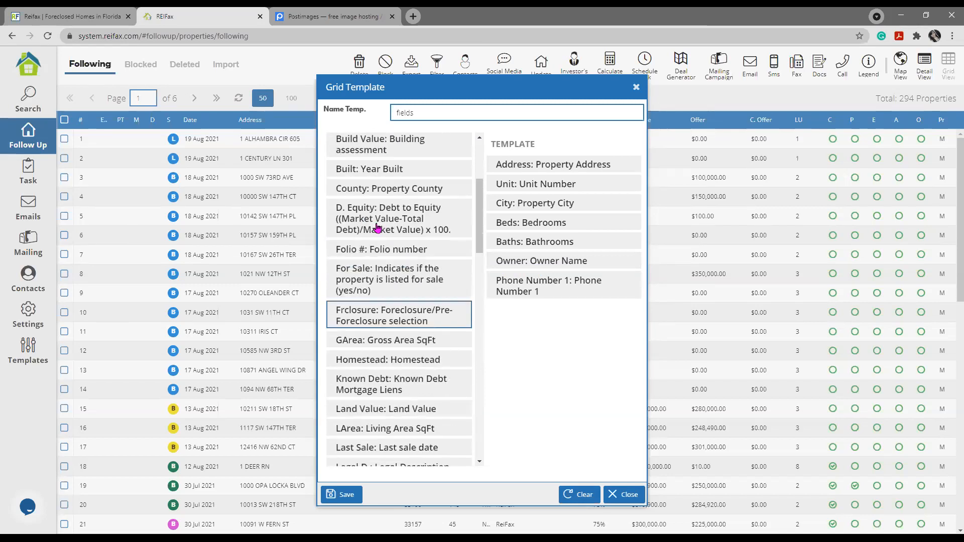
click(377, 146)
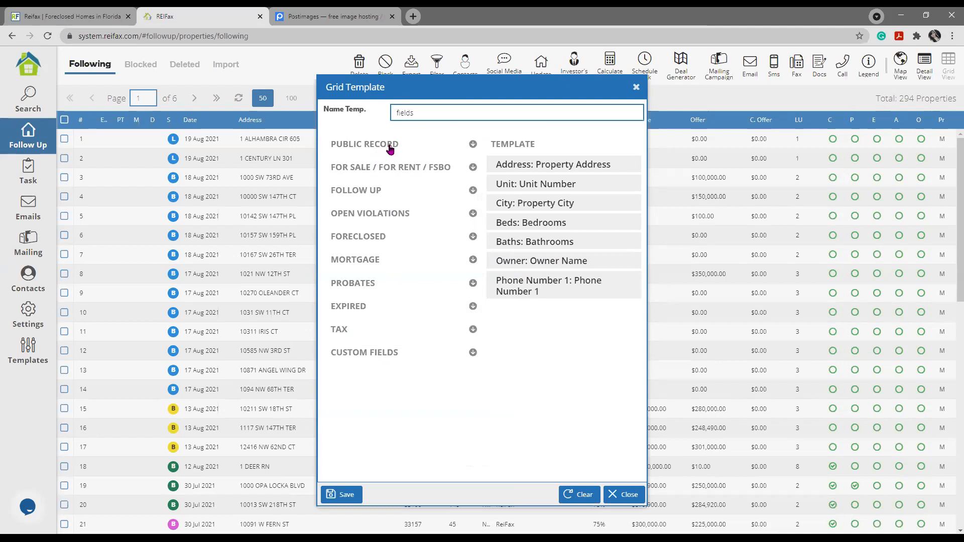
click(370, 359)
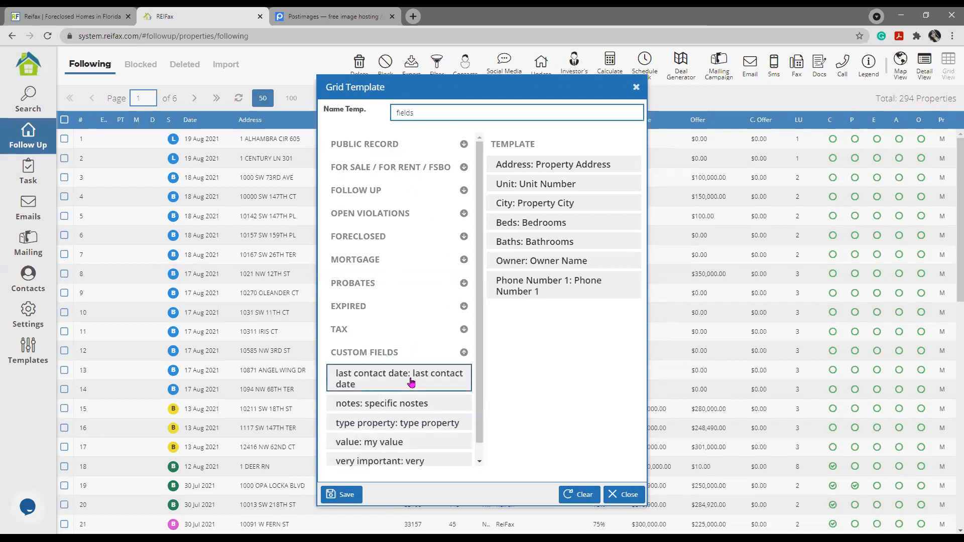
scroll(409, 374, down, 1)
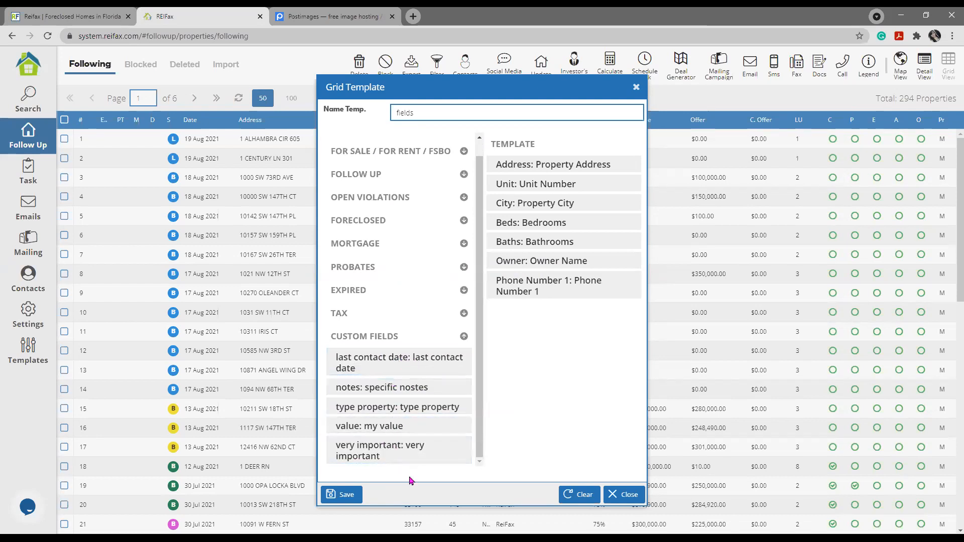
click(393, 370)
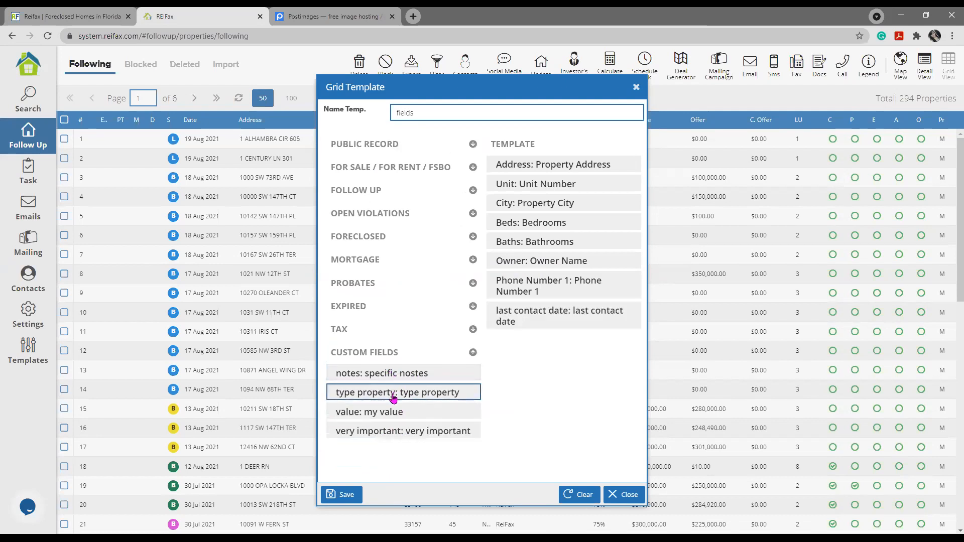
click(398, 411)
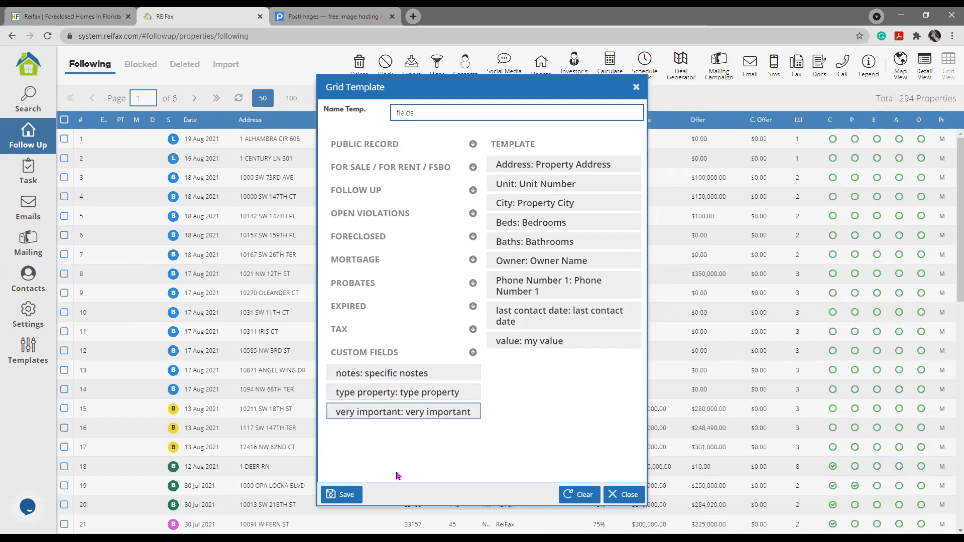
click(404, 413)
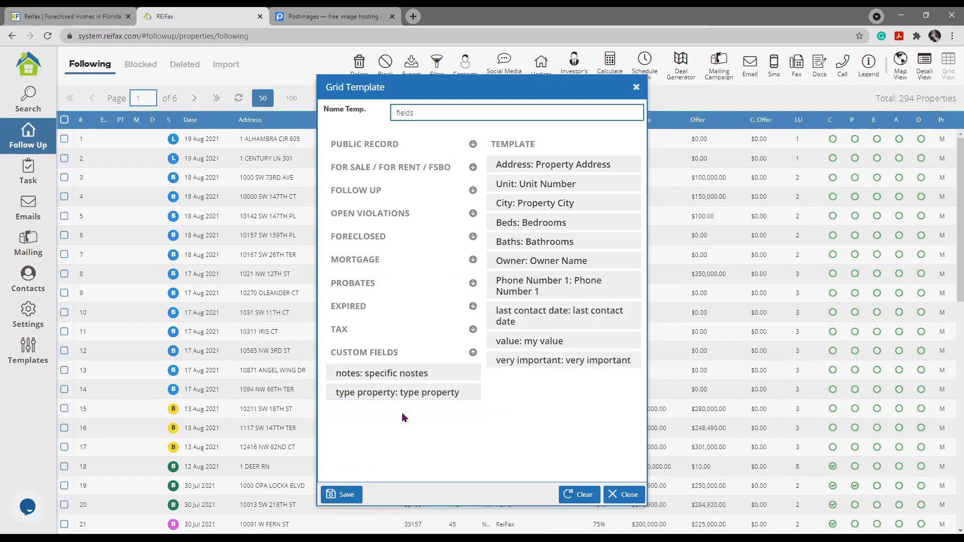
click(414, 377)
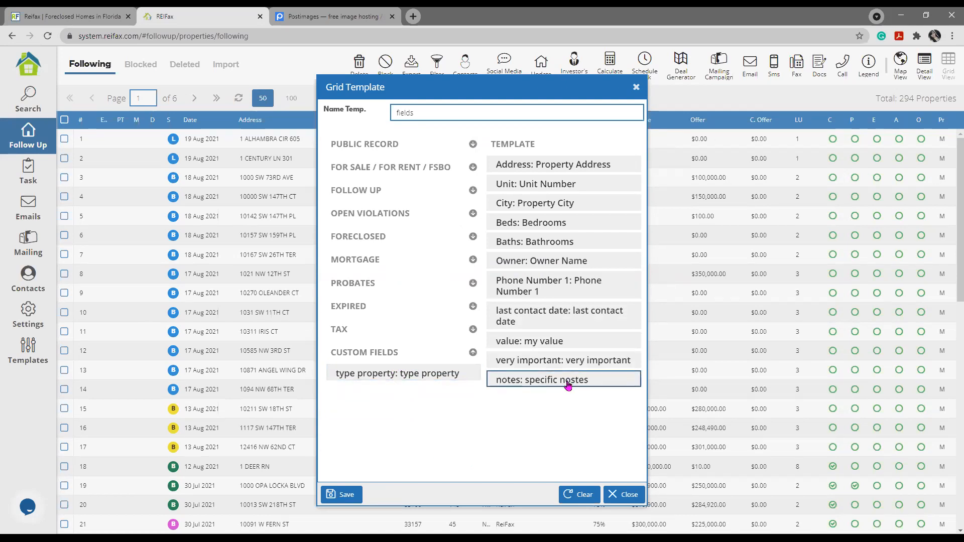
click(400, 375)
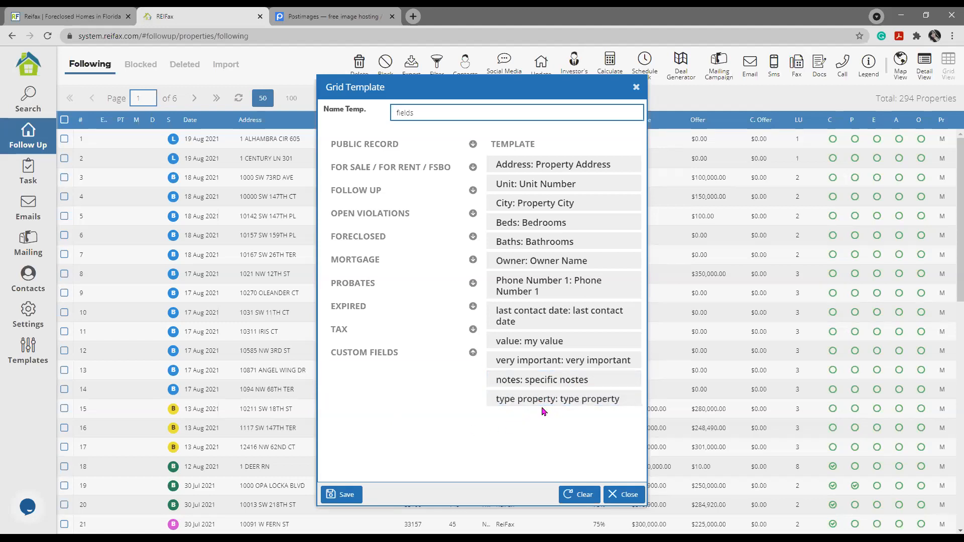
Save the "fields" grid template and load it into the followed properties list.
click(345, 497)
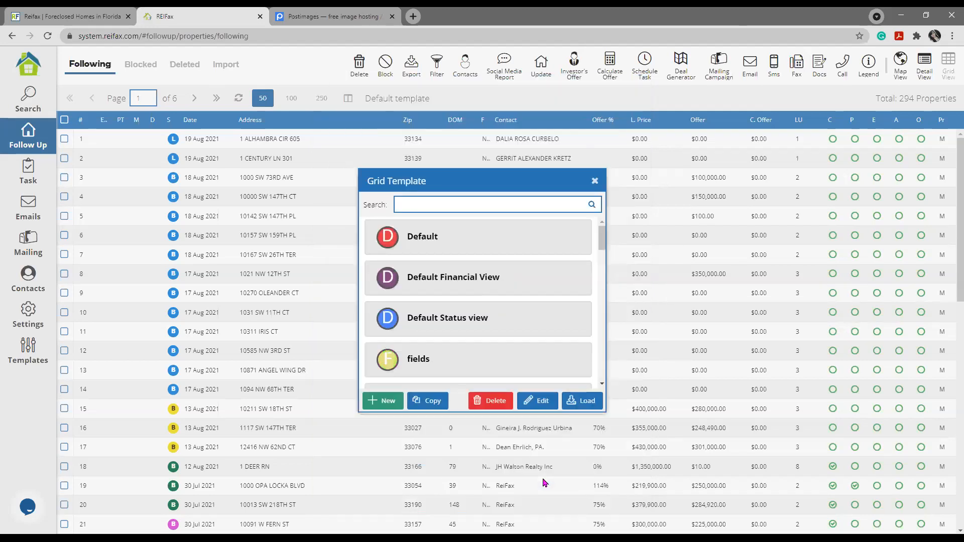
click(447, 365)
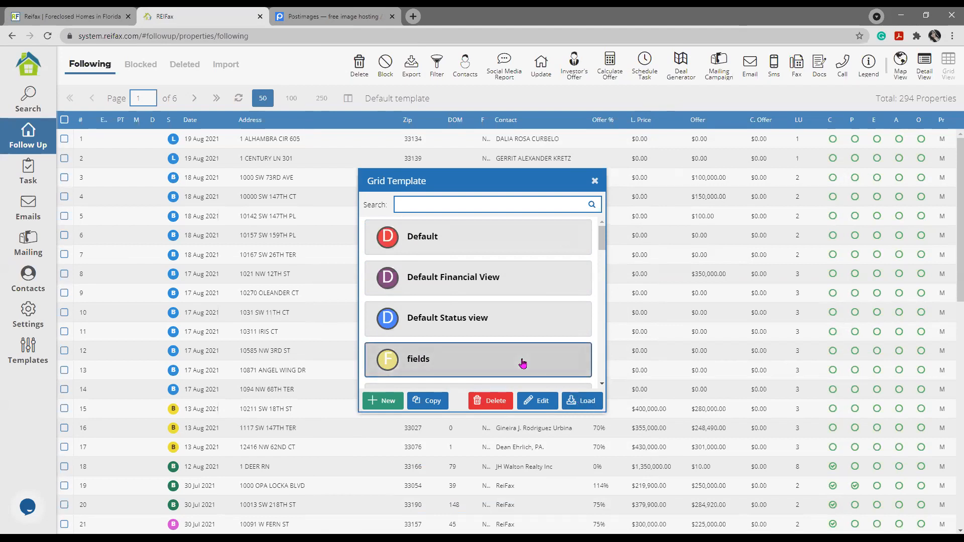
click(586, 400)
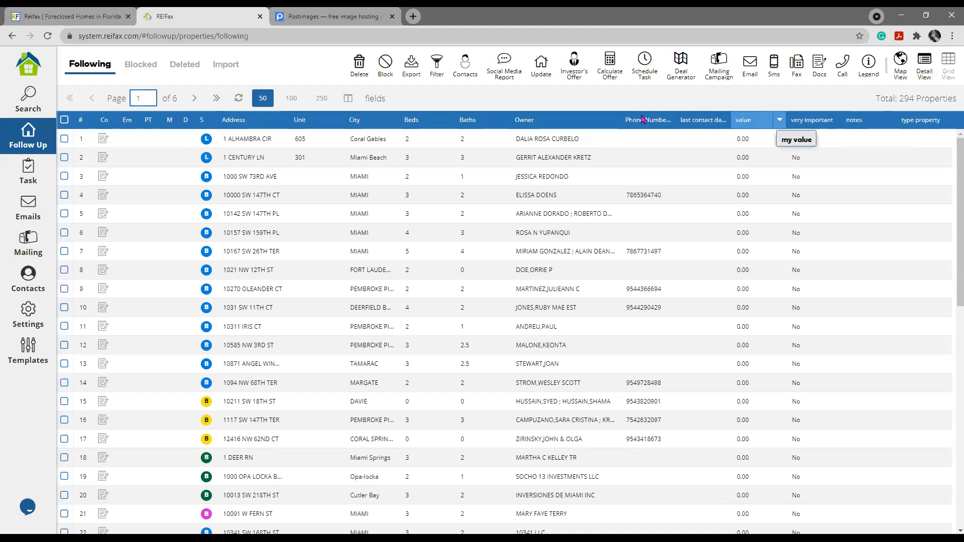
click(608, 236)
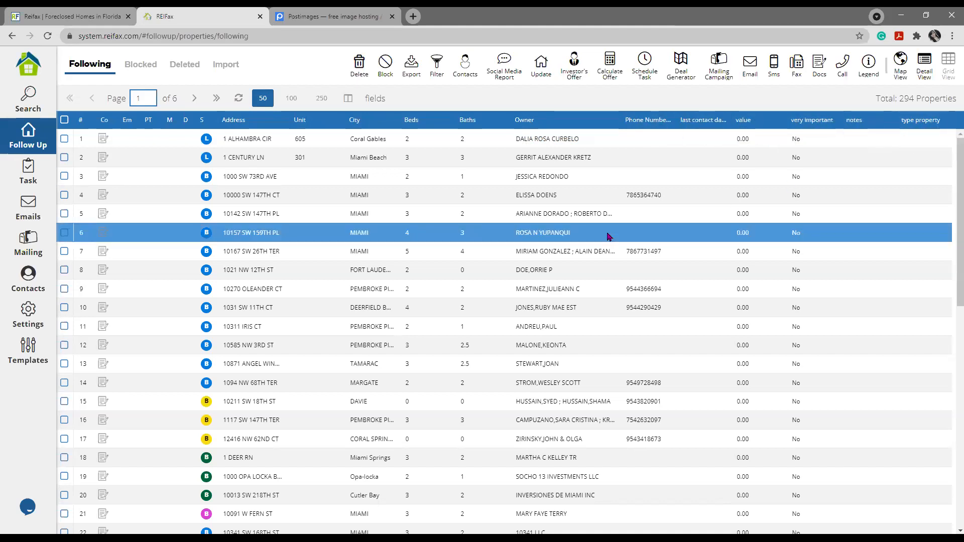
click(612, 332)
click(399, 236)
Select the first two followed properties and widen the last contact date column to fit its full heading.
click(64, 138)
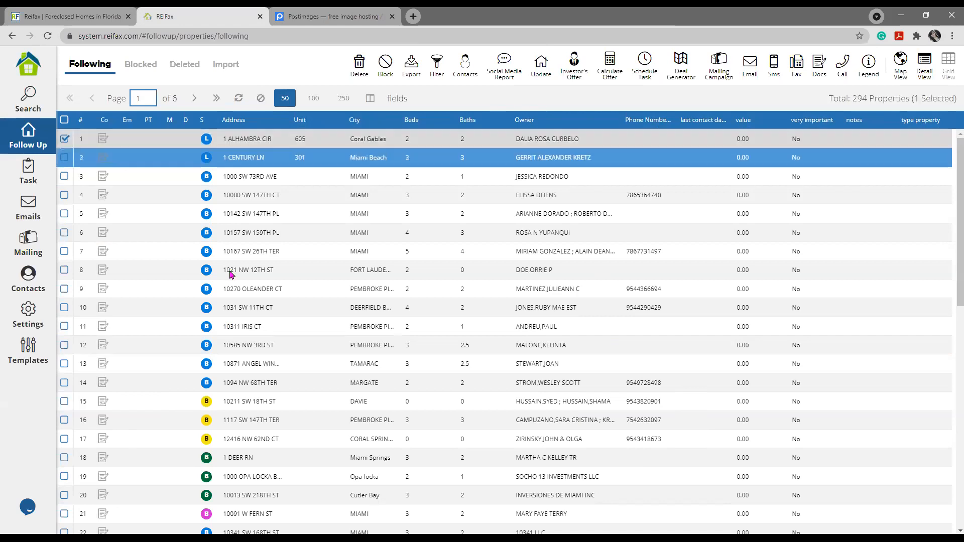
click(64, 158)
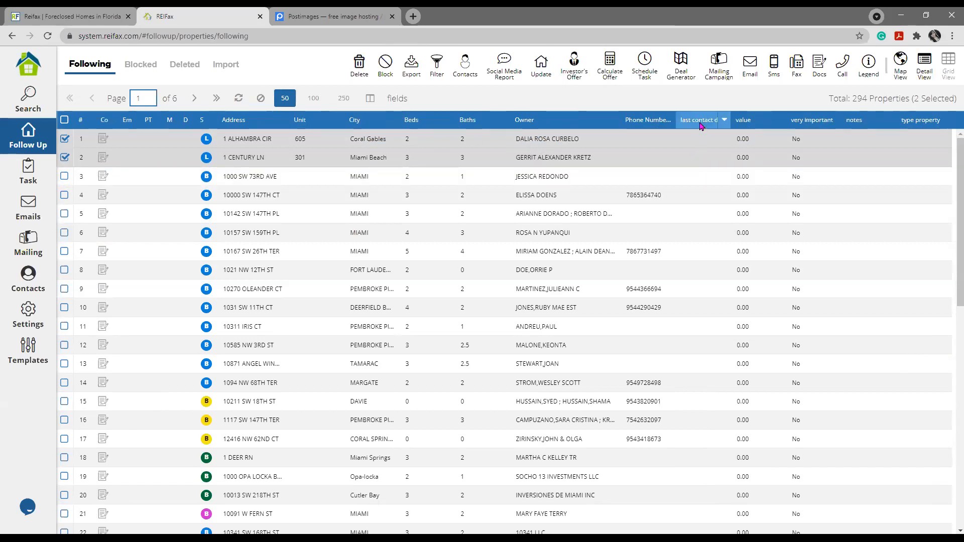
drag(734, 120, 745, 116)
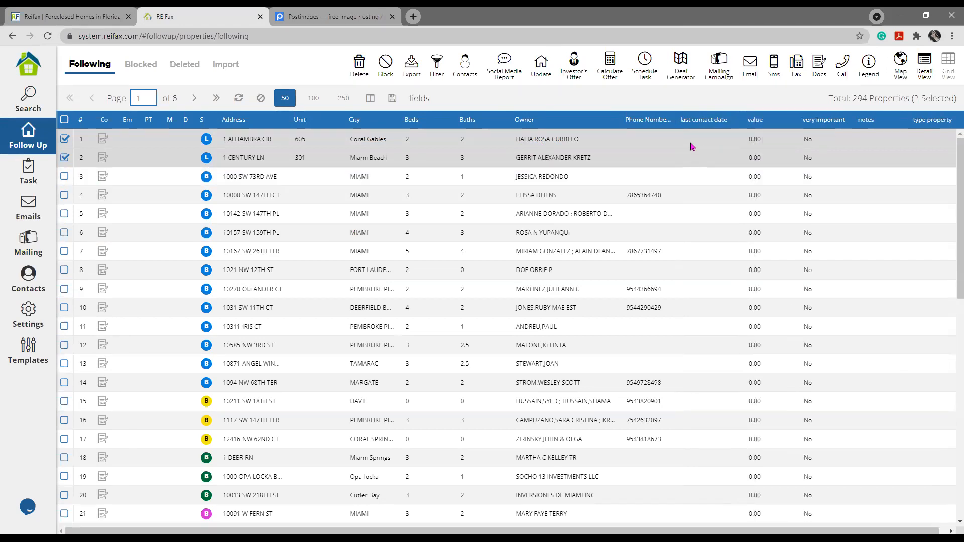
Set the first property's last contact date to August 19, 2021 and update the row.
double_click(691, 140)
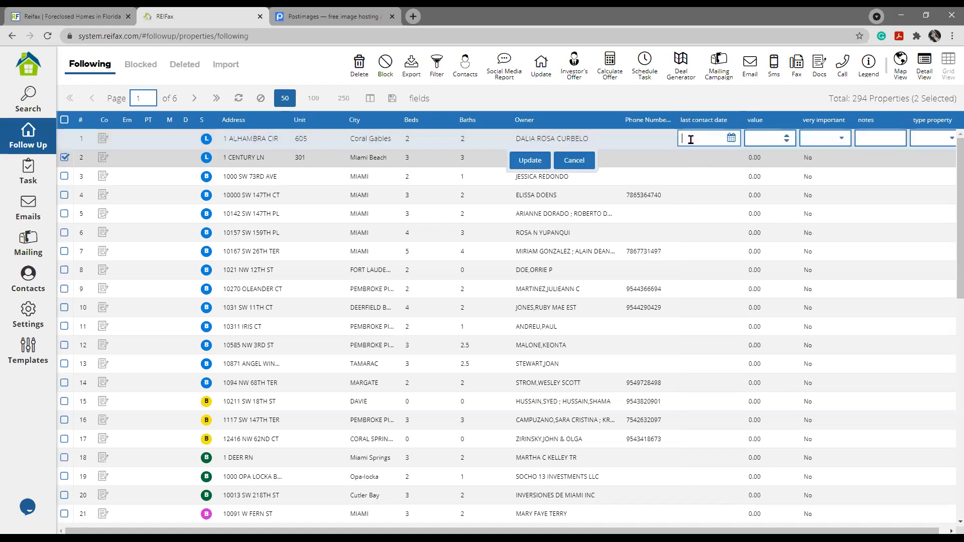
click(731, 139)
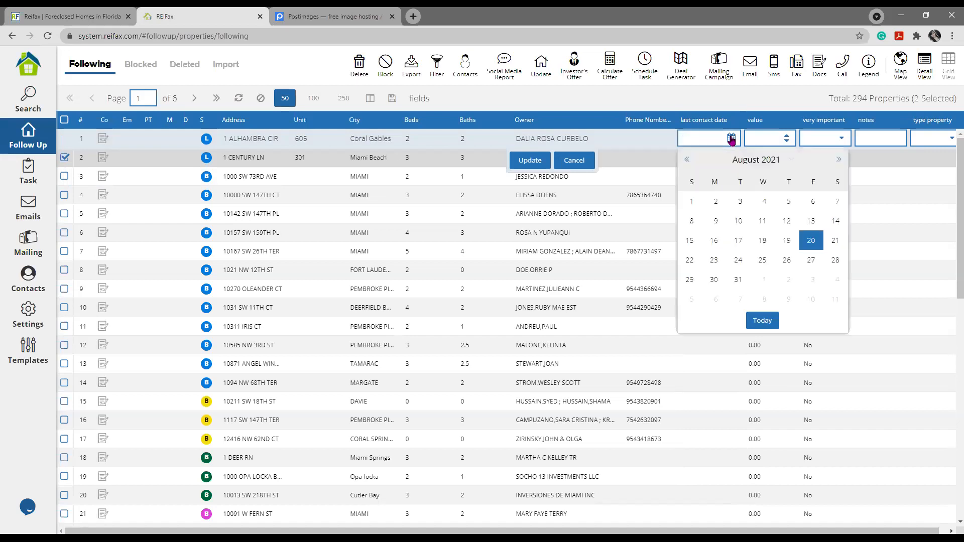
click(792, 245)
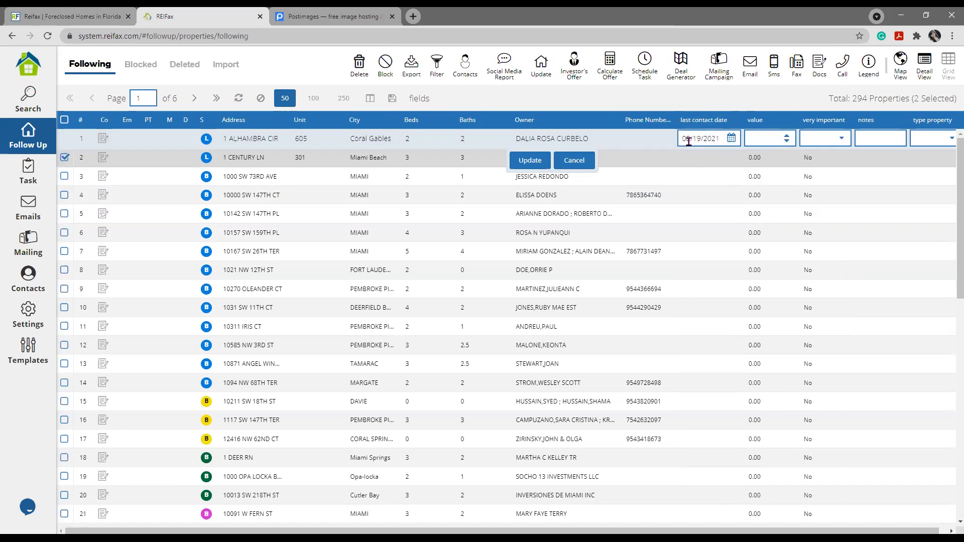
click(534, 160)
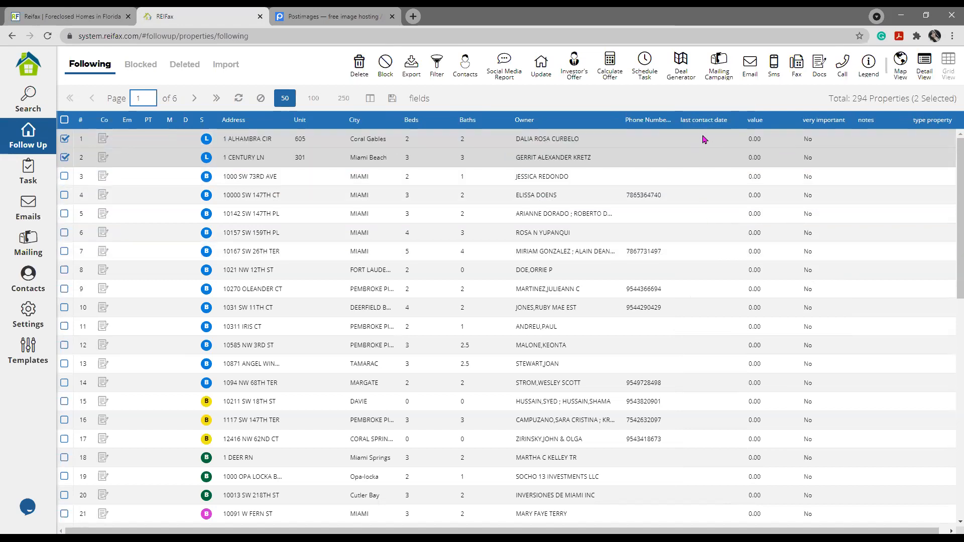
Save the widened column layout to the "fields" template, clear all row selections and refresh the property list.
click(393, 98)
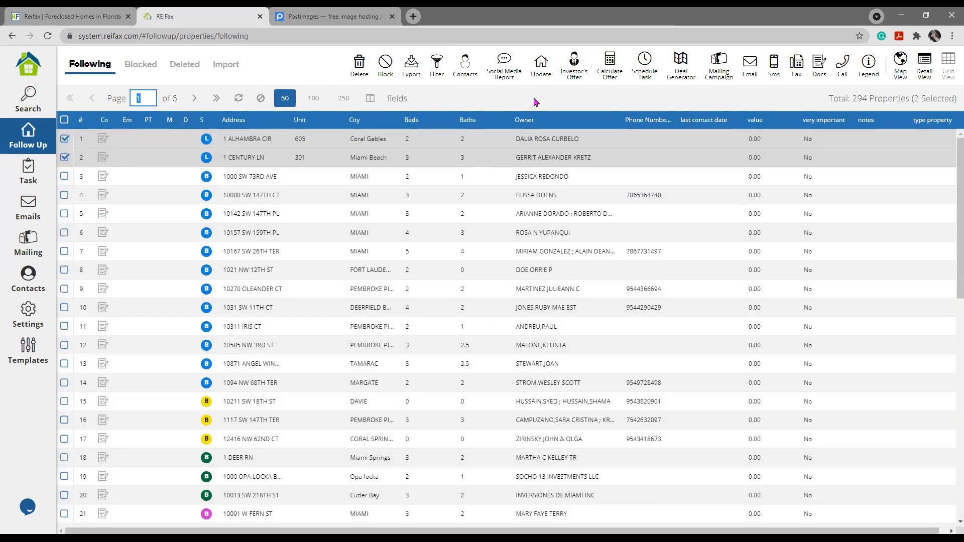
click(65, 142)
click(64, 120)
click(232, 99)
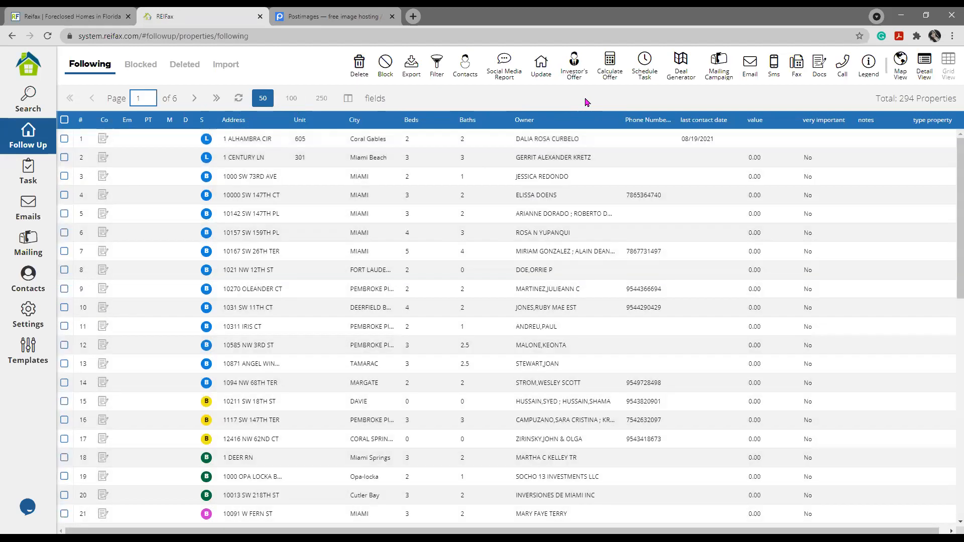
Set the second property's last contact date to August 20, 2021 and update the row.
click(715, 145)
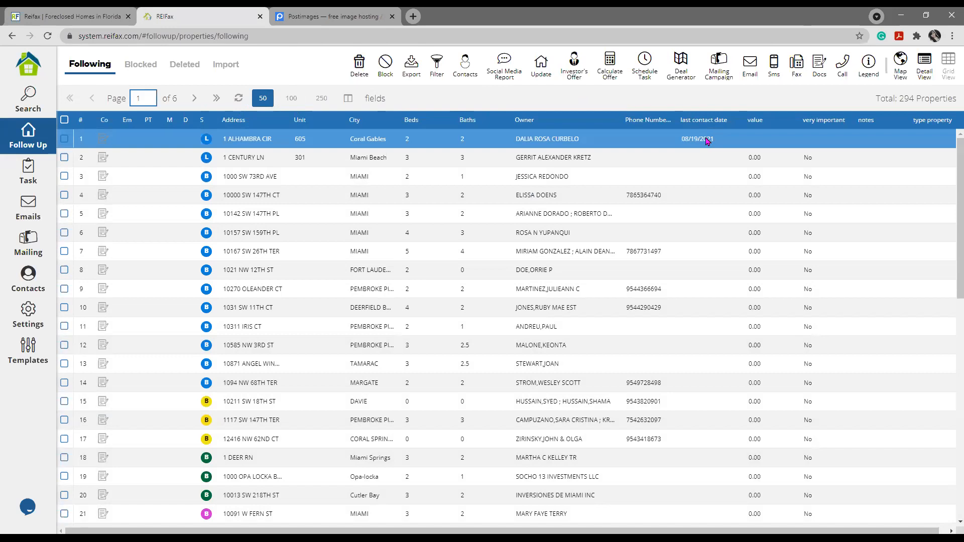
click(635, 164)
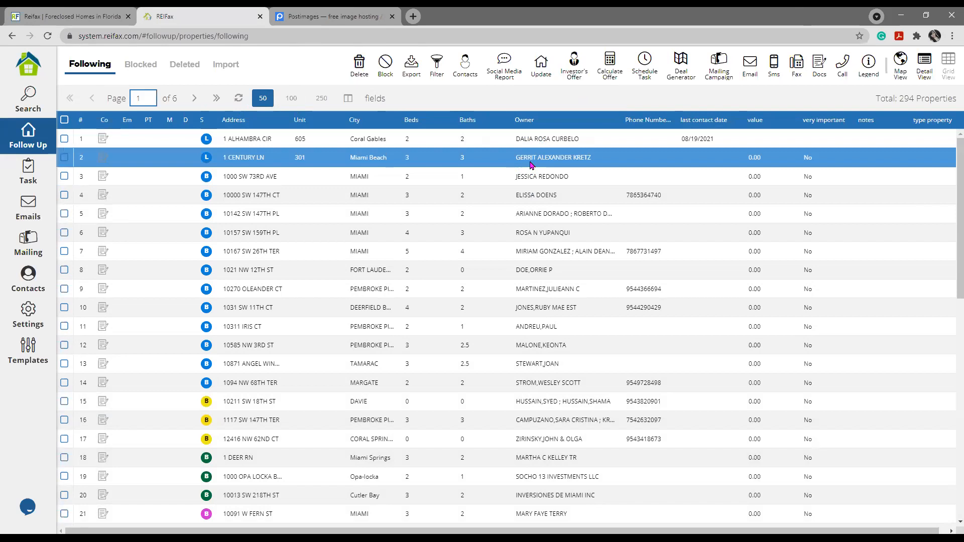
double_click(712, 153)
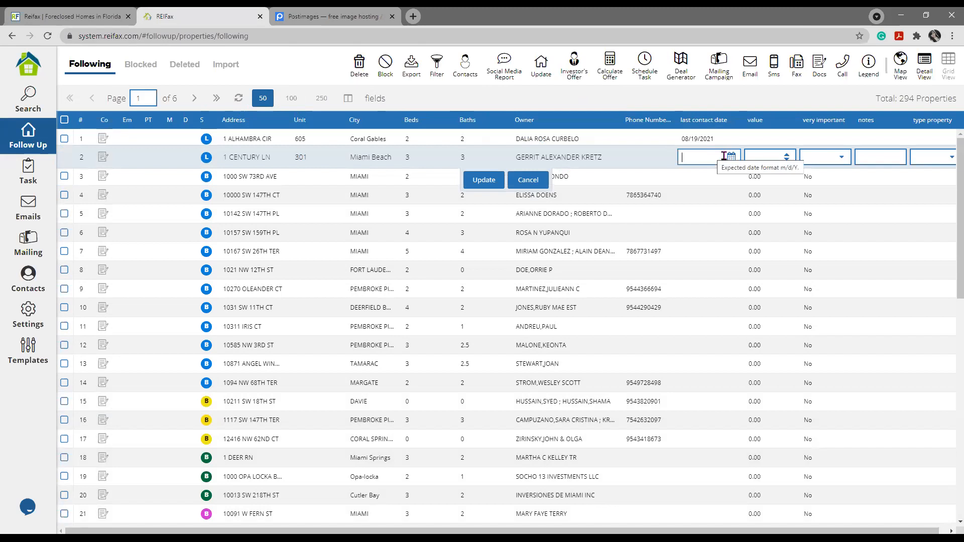
click(731, 156)
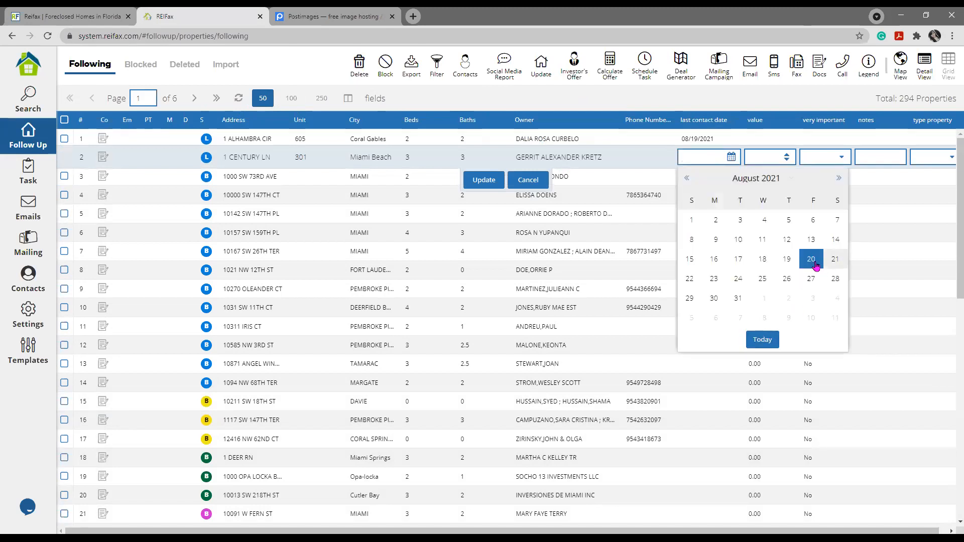
click(767, 342)
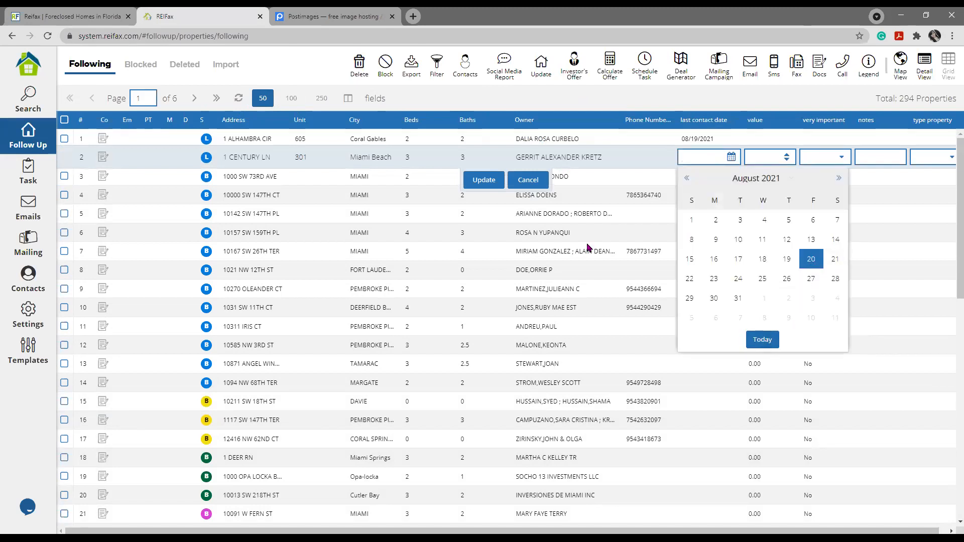
click(484, 181)
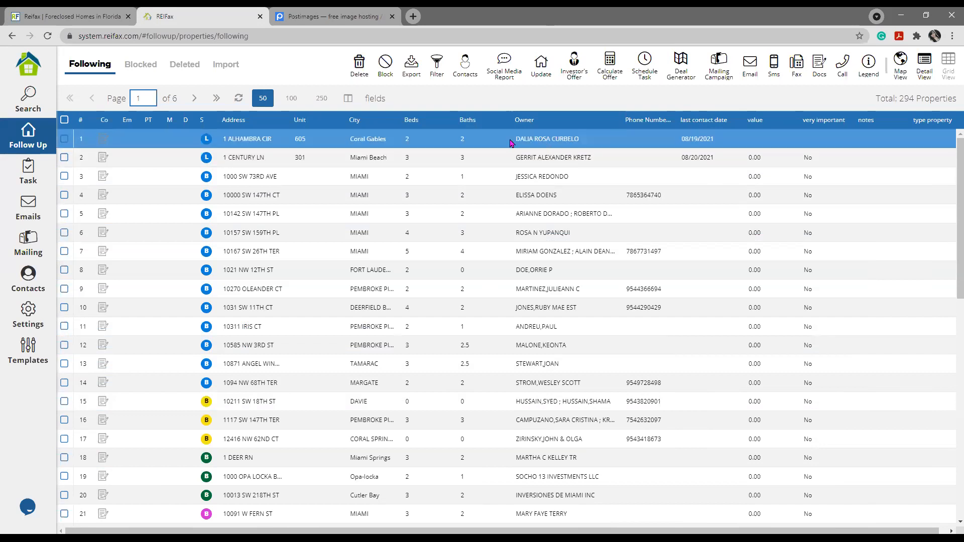
Set the first property's value to 150000 and update the row.
click(263, 139)
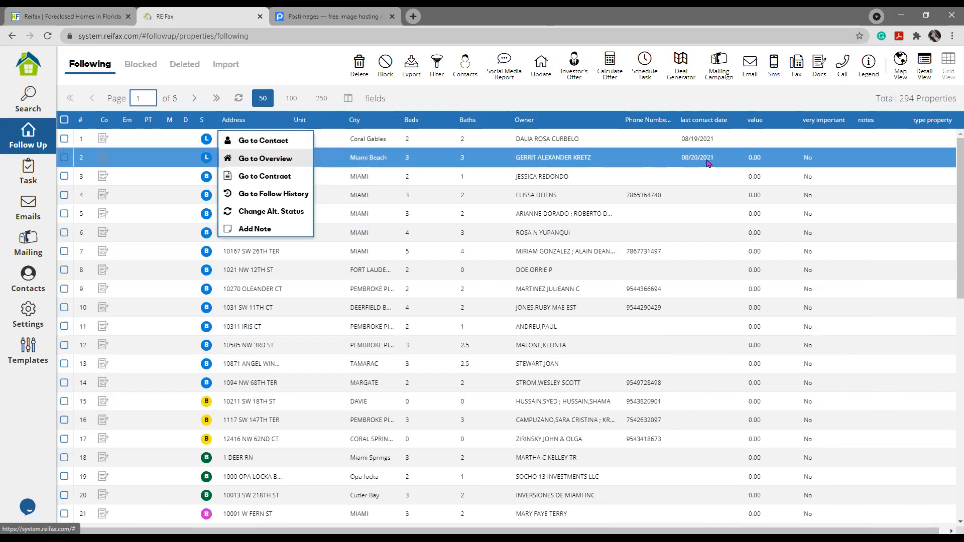
click(757, 140)
double_click(757, 139)
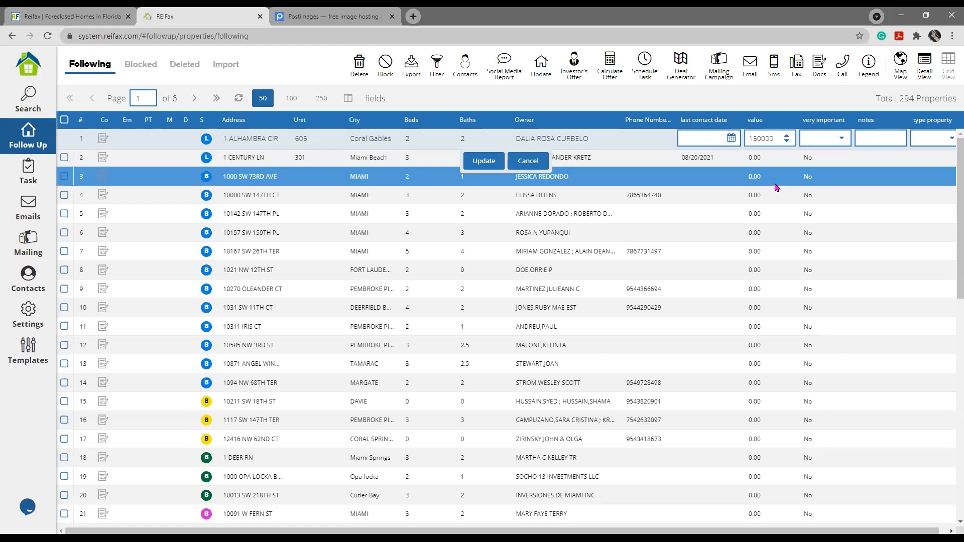
click(496, 163)
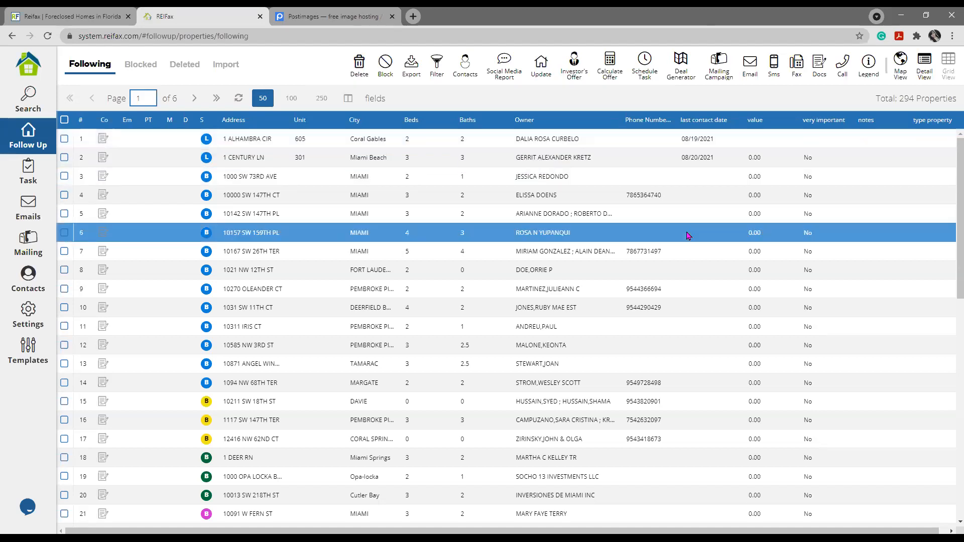
Set the second property's value to 242000 and update the row.
double_click(765, 159)
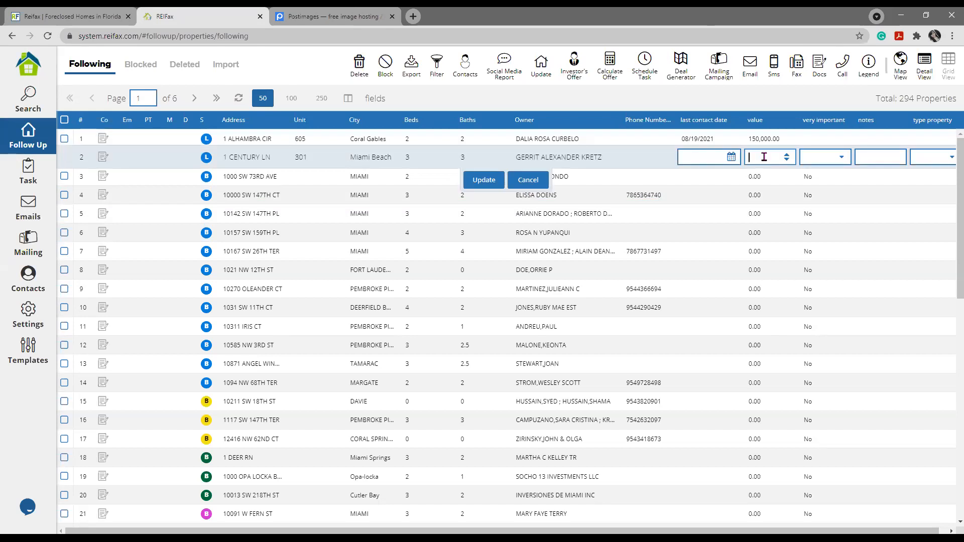
text(242000)
click(483, 179)
click(759, 159)
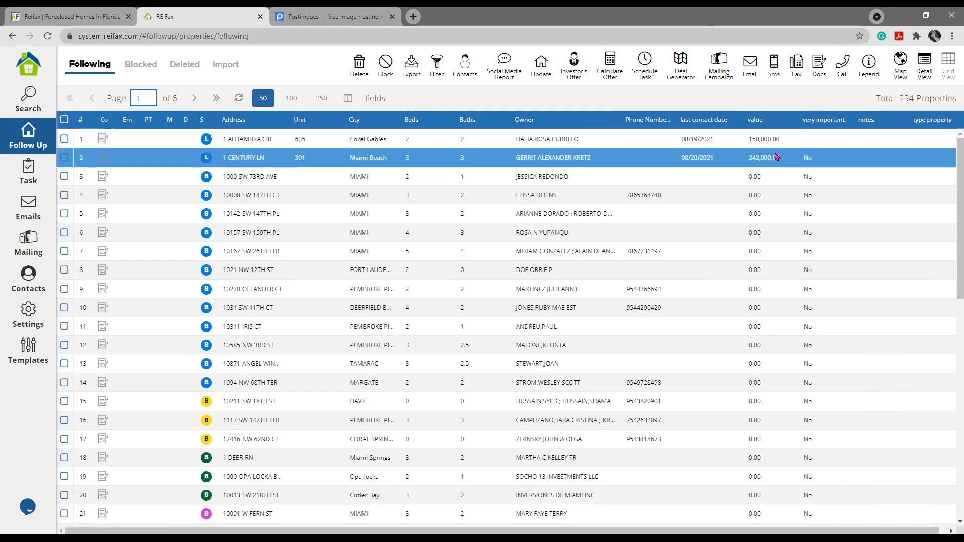
Set the first property's very important field to No and update the row.
click(802, 145)
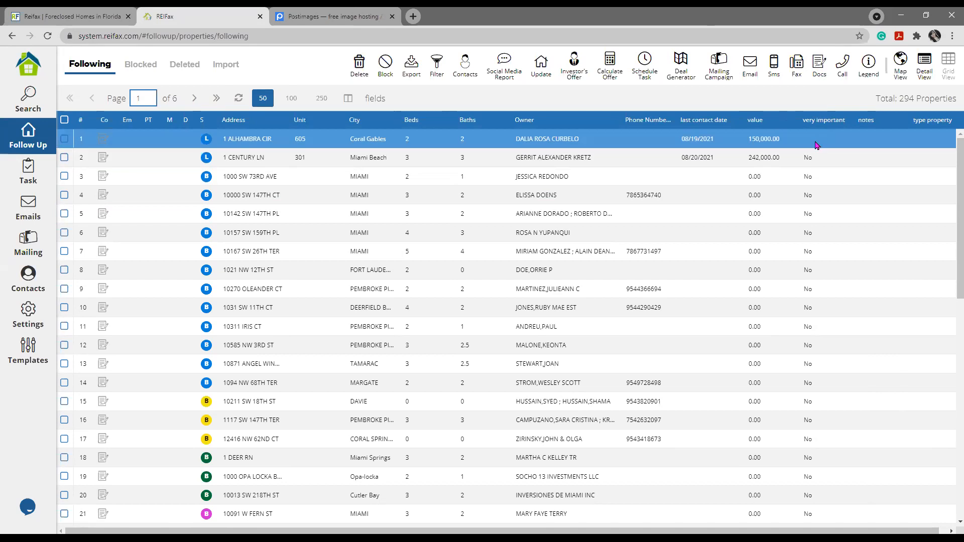
double_click(815, 145)
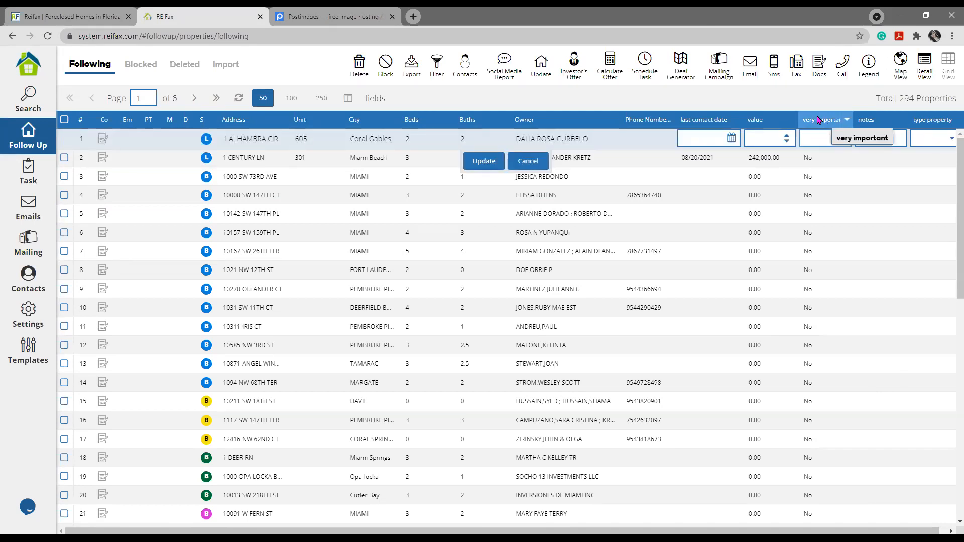
click(843, 139)
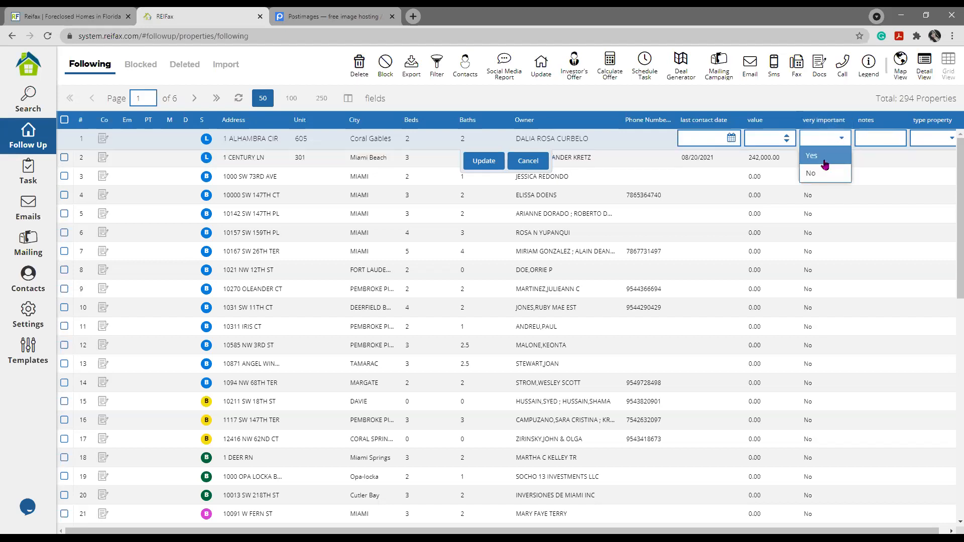
click(837, 204)
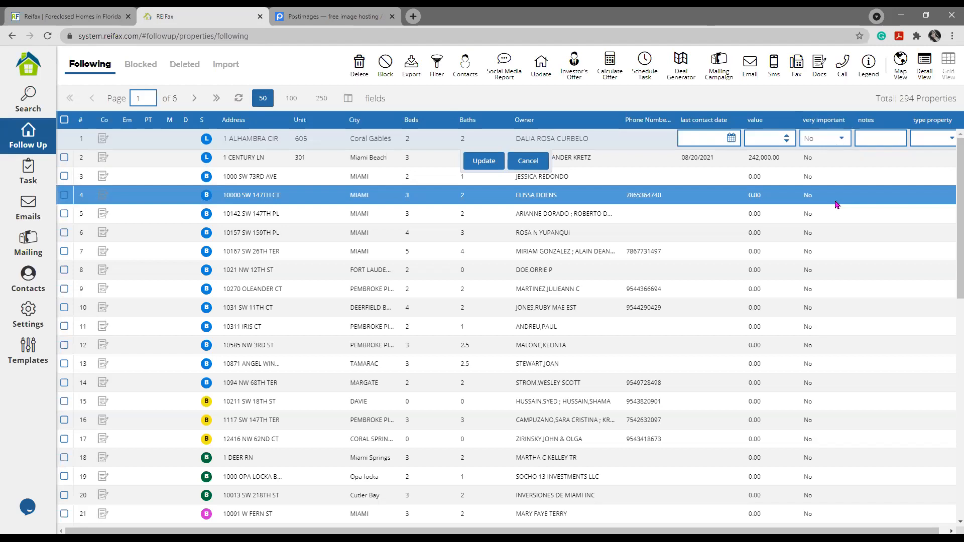
click(483, 161)
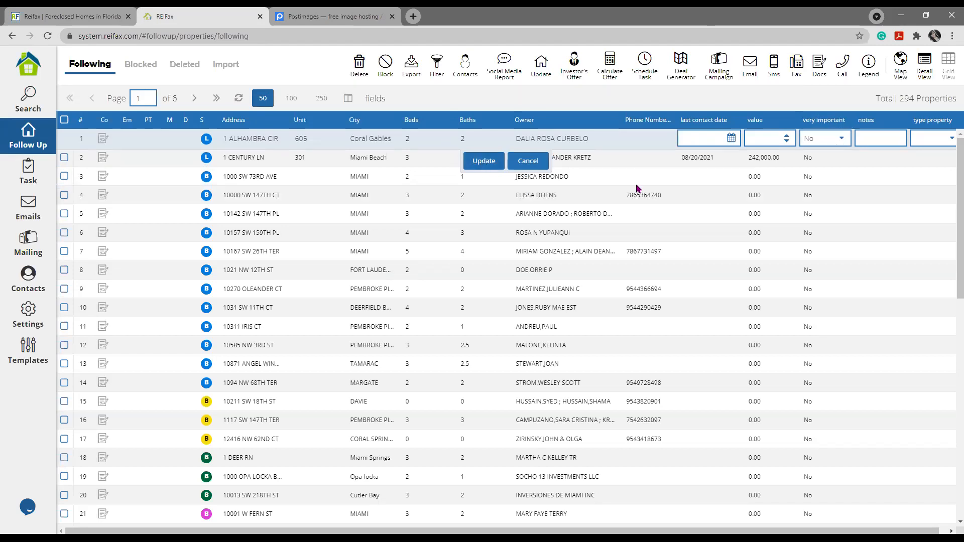
Set the second property's very important field to Yes and update the row.
click(826, 160)
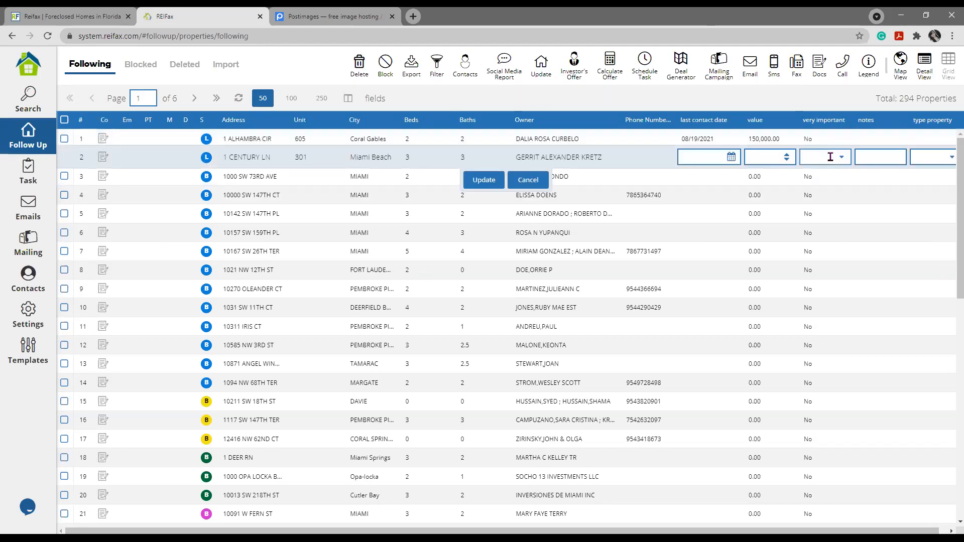
click(841, 158)
click(827, 179)
click(484, 180)
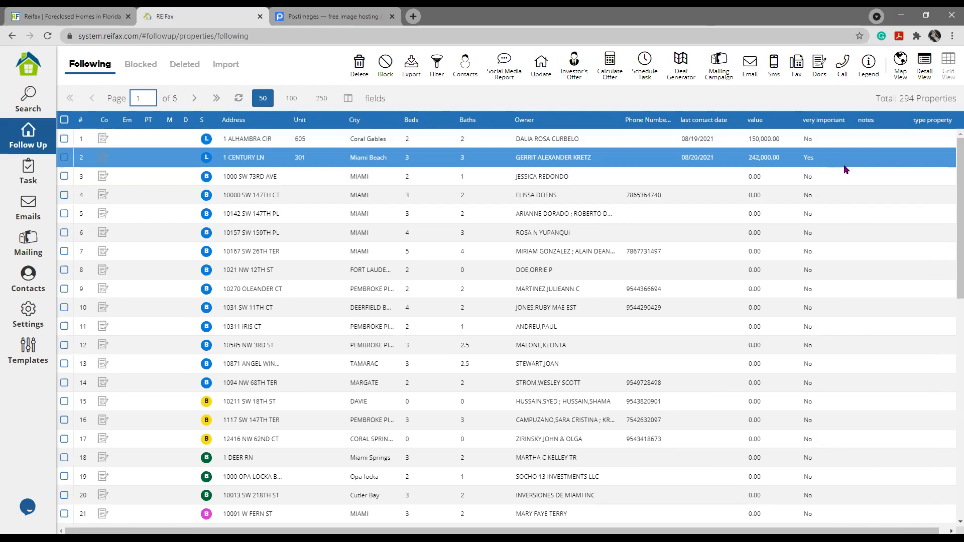
Enter "owner not interested" in the first property's notes, update the row and widen the notes column to fit the full text.
double_click(866, 145)
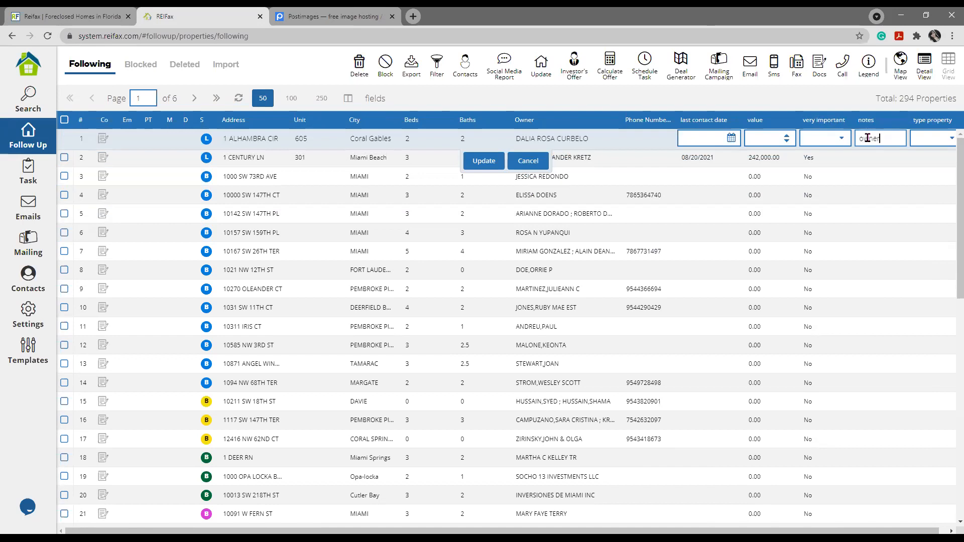
text(owner not interte)
key(BackSpace)
key(BackSpace)
text(ested)
click(493, 164)
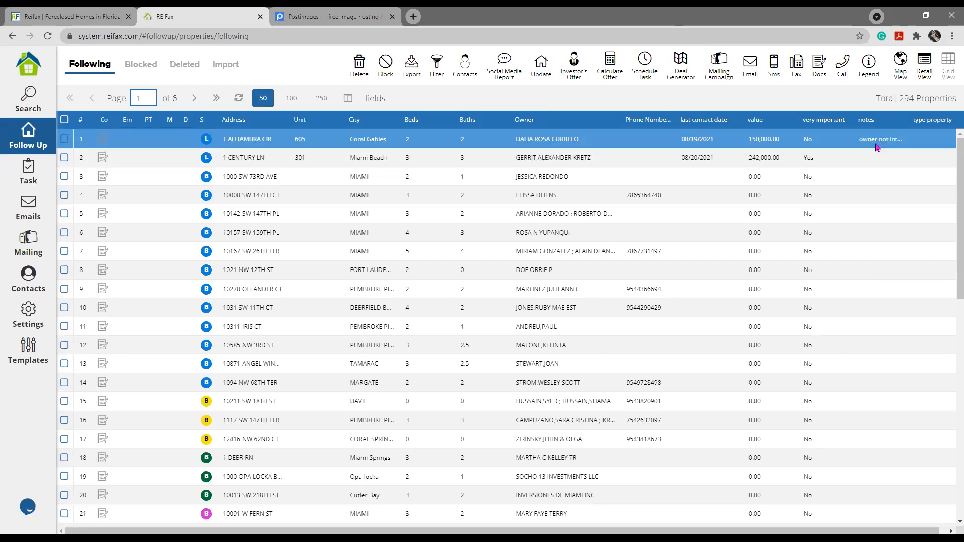
drag(910, 116, 949, 116)
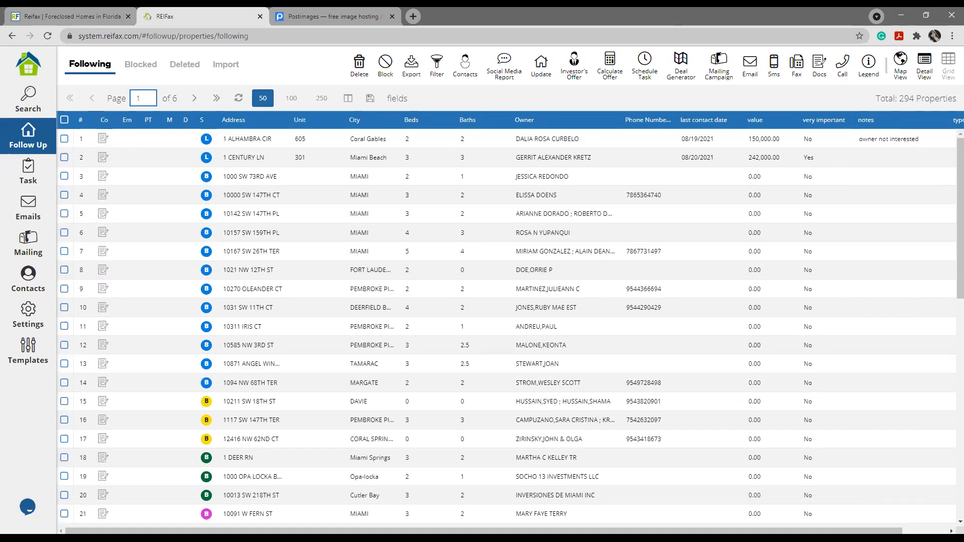
Enter "aked me call him on monday" in the second property's notes and update the row.
drag(743, 530, 794, 530)
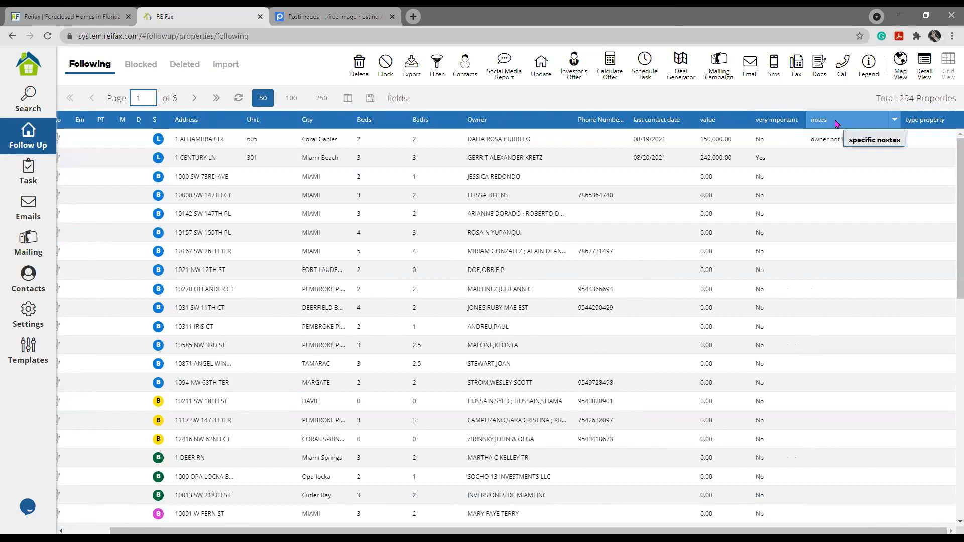
click(821, 160)
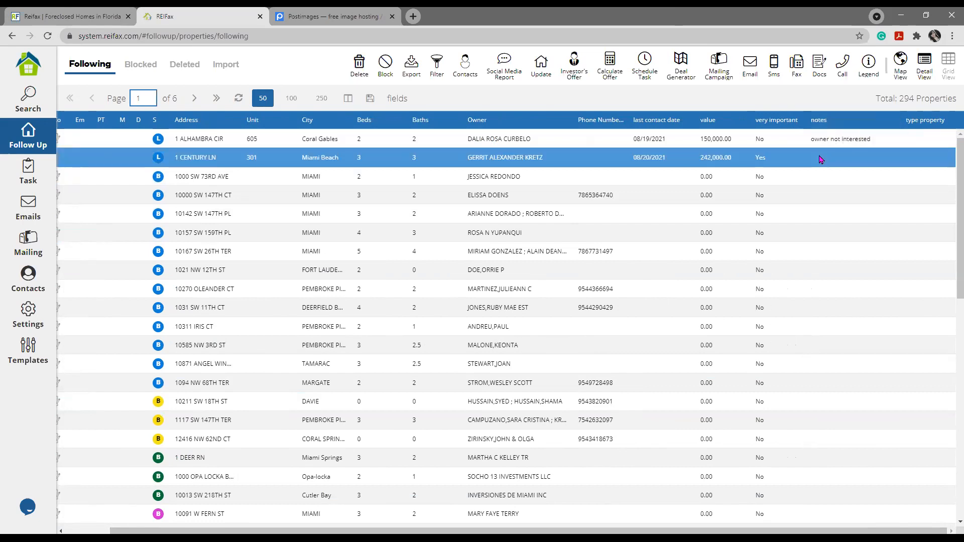
click(820, 157)
text(aled me)
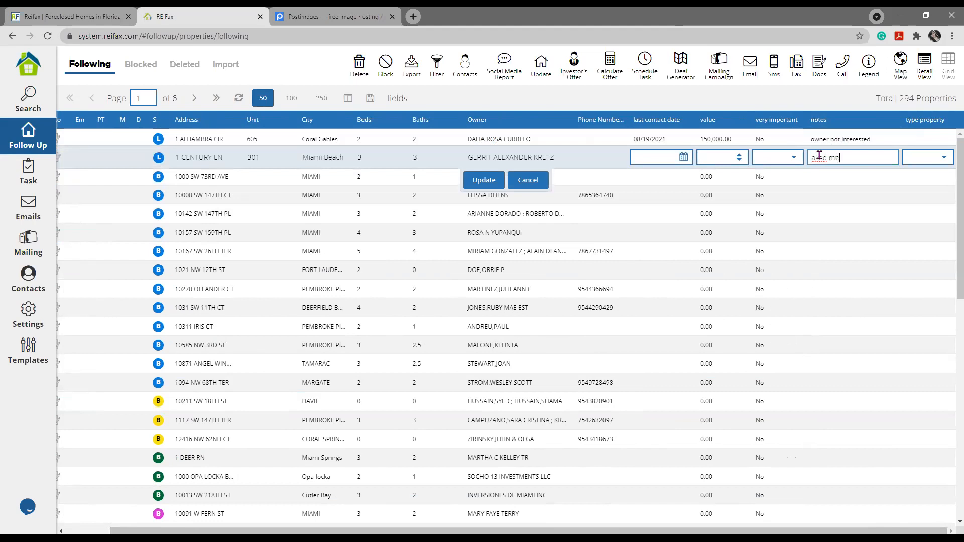
text( call him on monday)
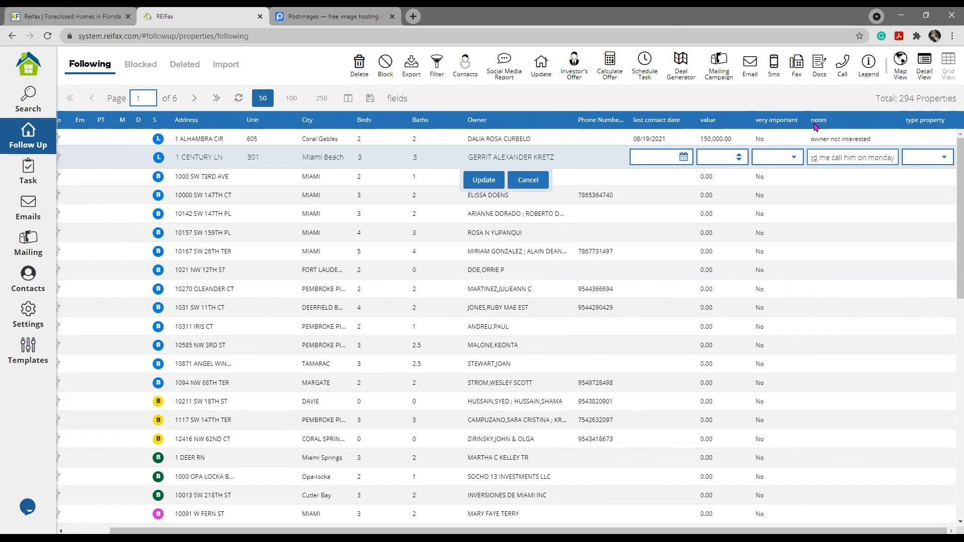
click(485, 182)
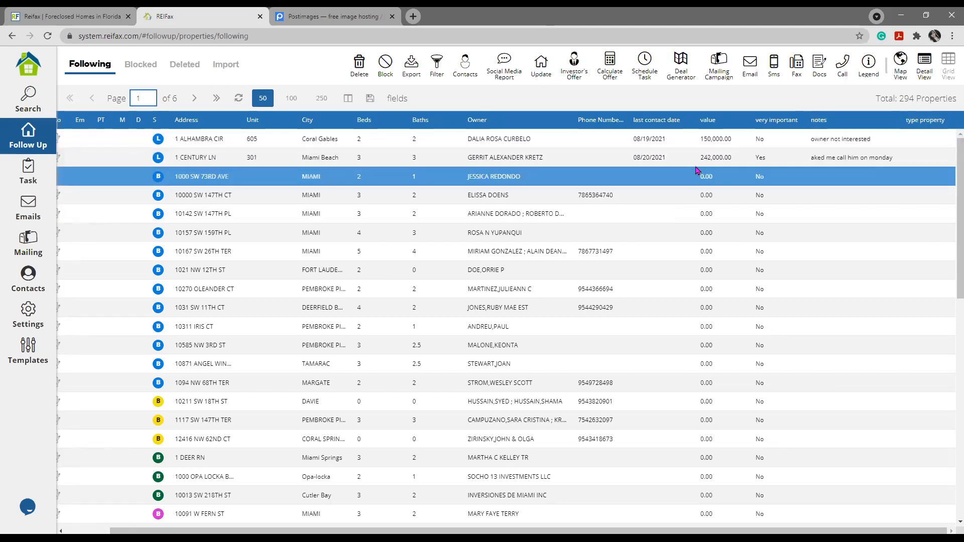
click(935, 142)
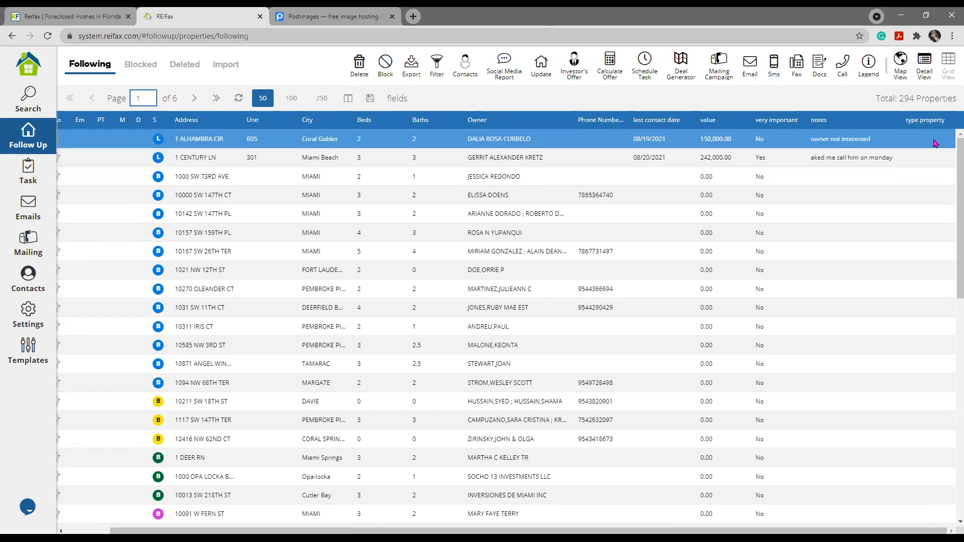
click(935, 143)
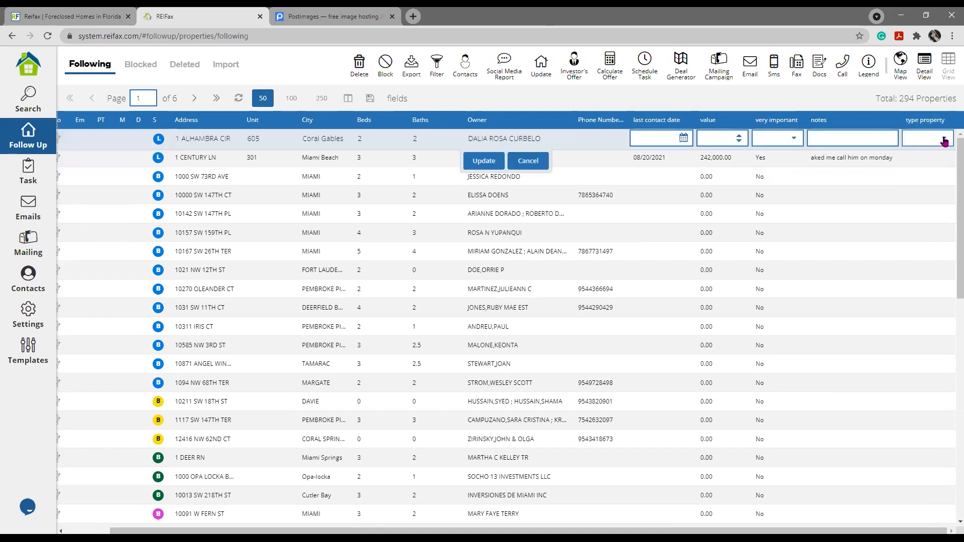
click(945, 142)
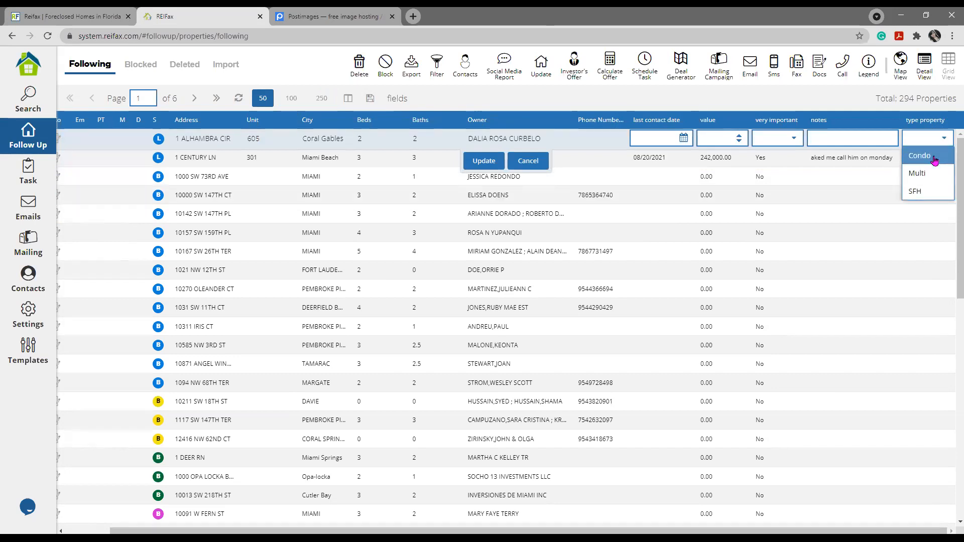
click(931, 157)
click(939, 159)
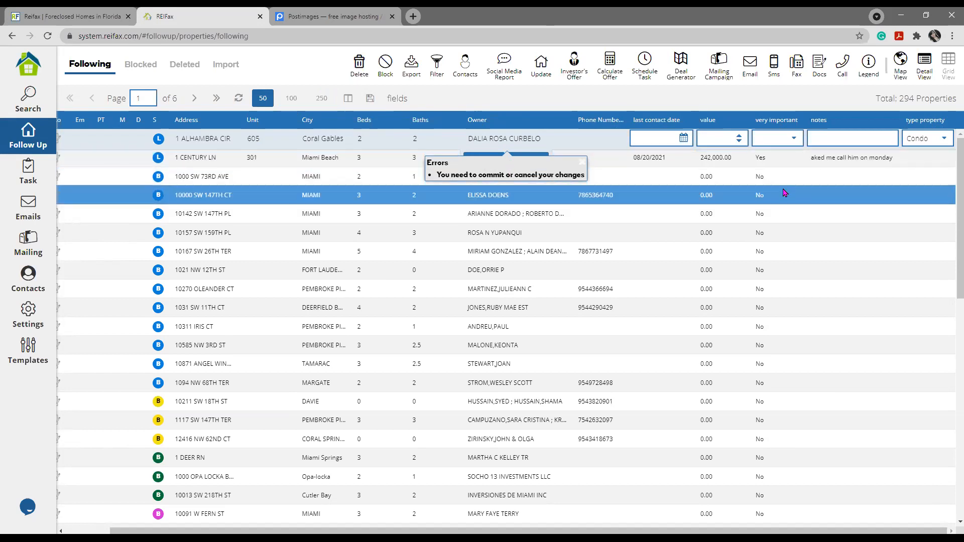
click(545, 154)
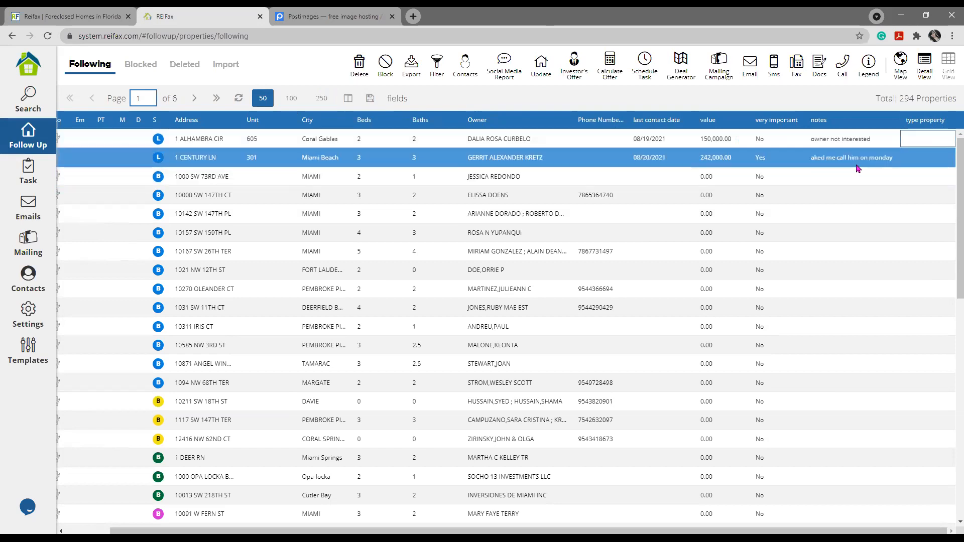
Set the first property's type property to Condo and update the row.
double_click(926, 144)
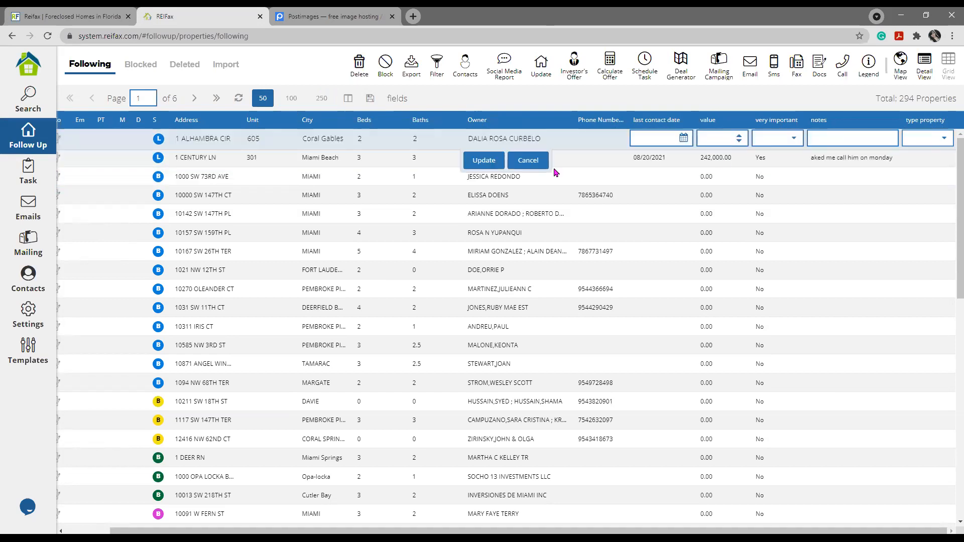
click(944, 139)
click(918, 163)
click(489, 161)
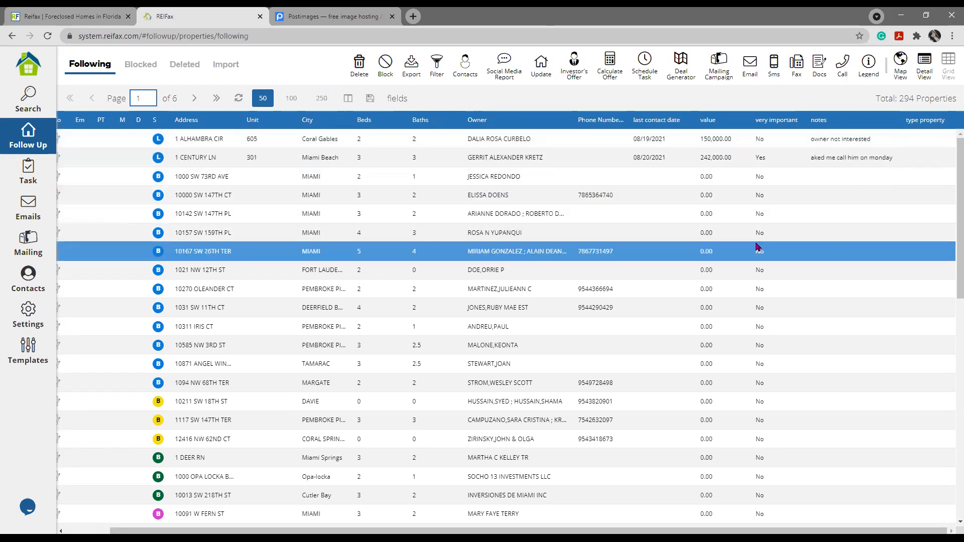
Set the second property's type property to Multi and update the row.
click(931, 162)
click(940, 158)
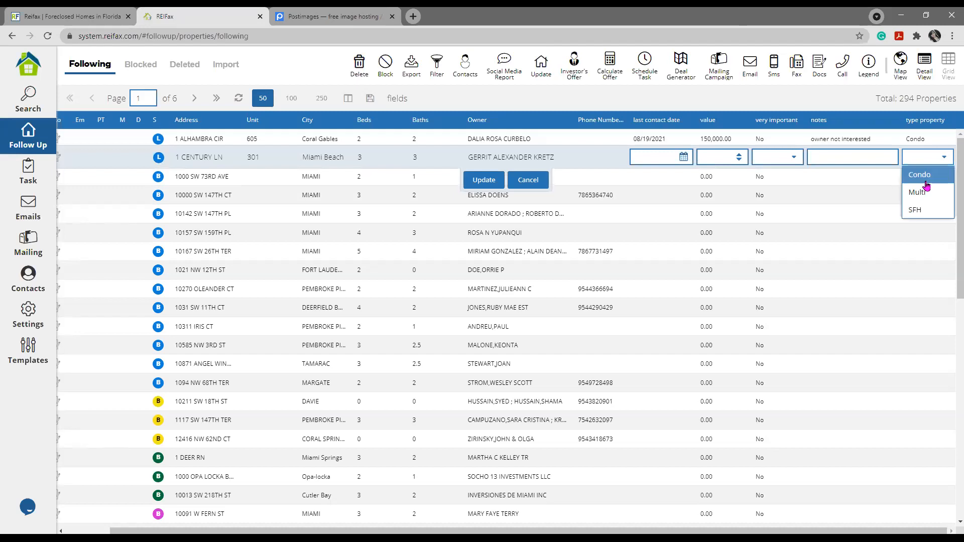
click(919, 193)
click(486, 179)
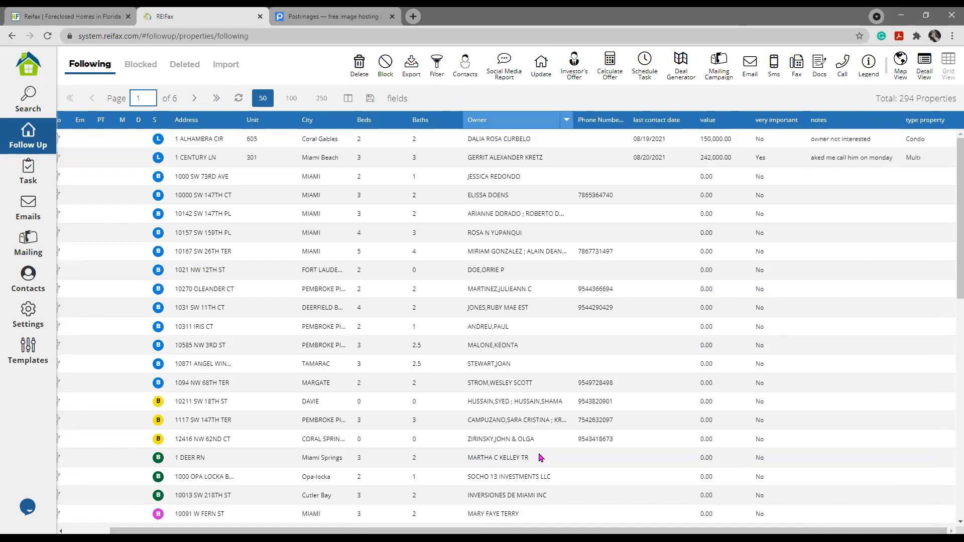
Load the Default grid template for the followed properties.
scroll(474, 457, left, 1)
scroll(474, 458, left, 2)
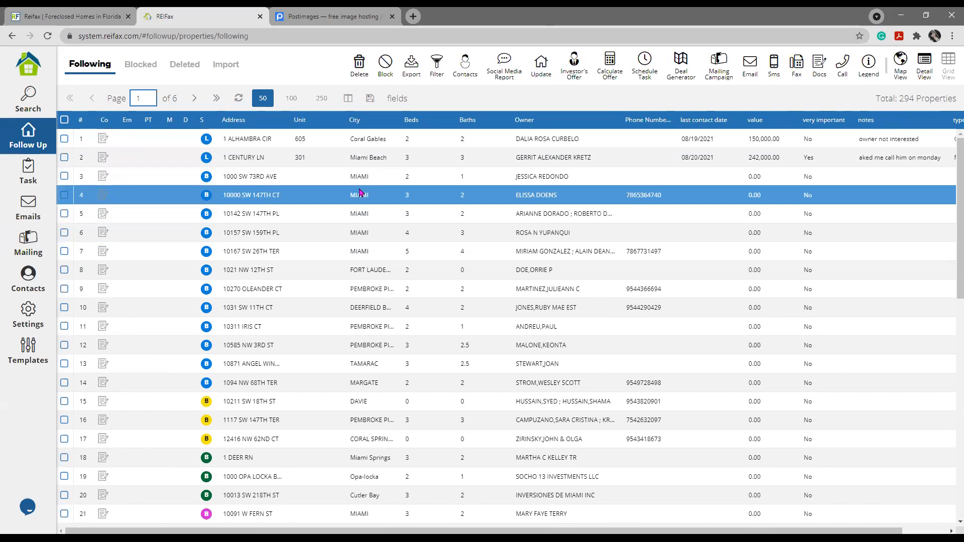
click(348, 98)
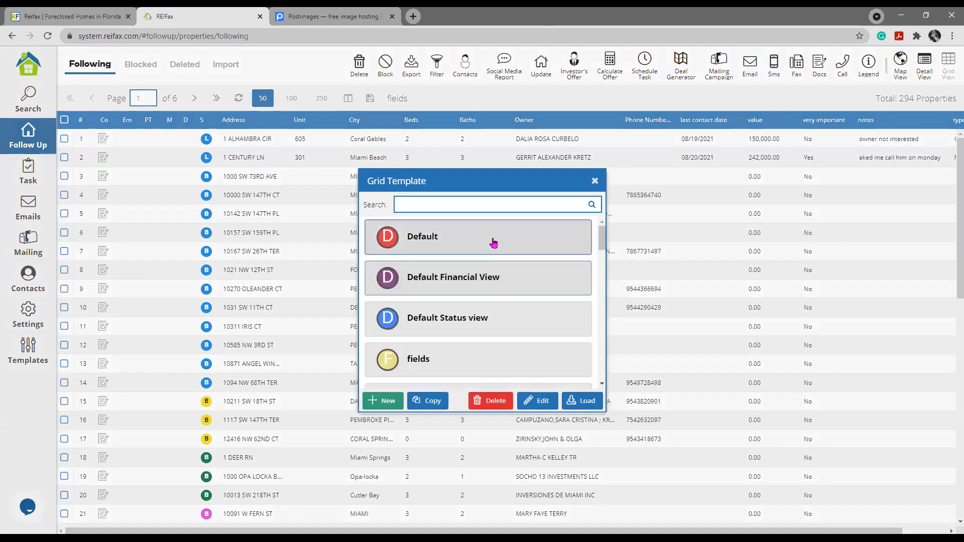
click(577, 408)
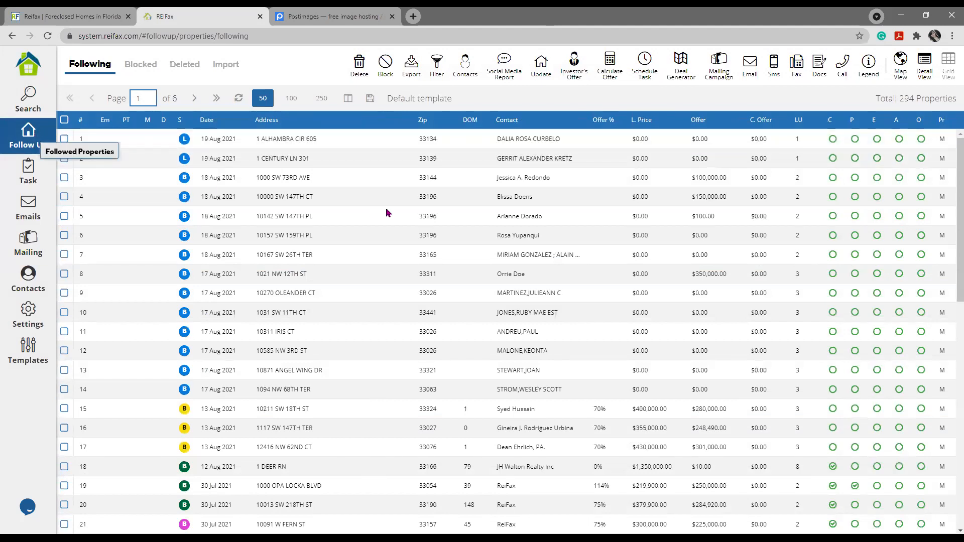
Filter the followed properties to those whose type property custom field is Condo.
click(437, 64)
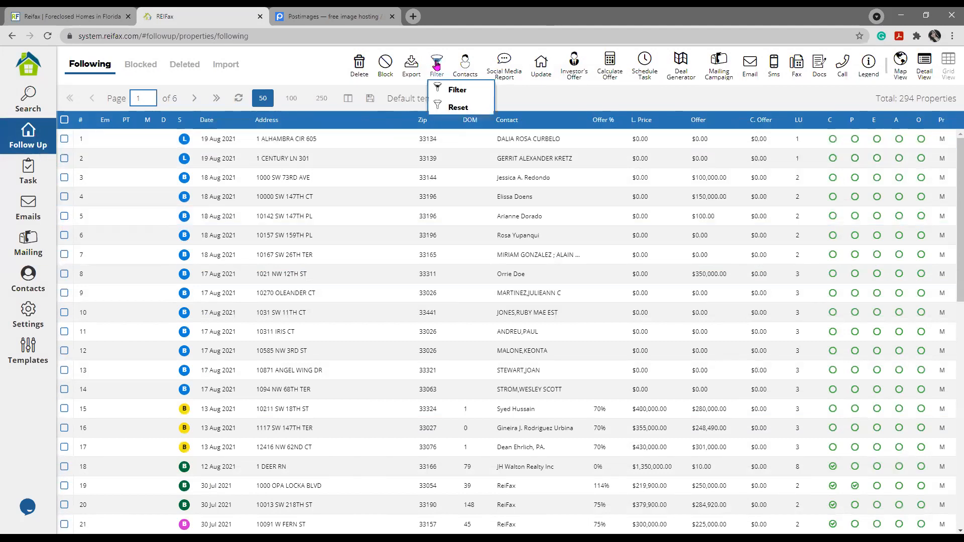
click(455, 91)
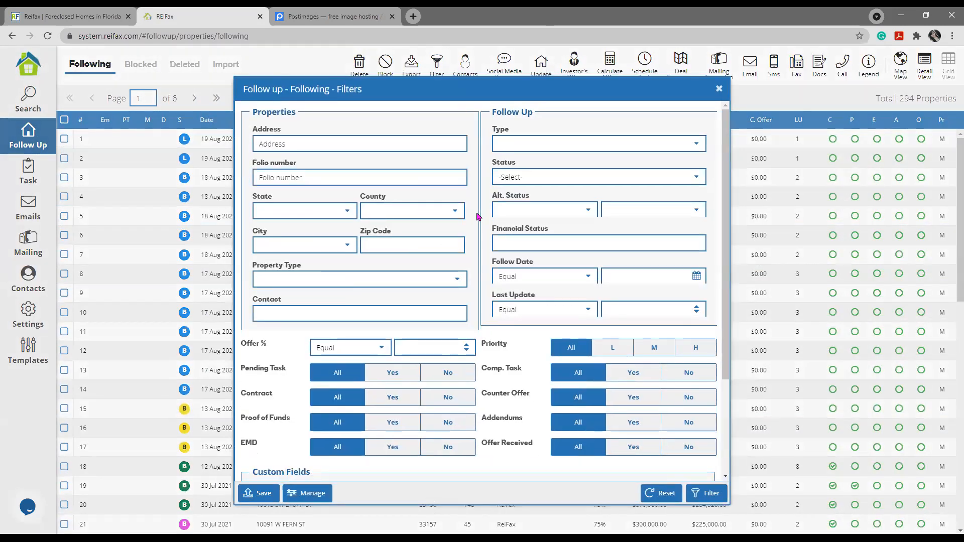
scroll(481, 217, down, 1)
scroll(477, 217, down, 1)
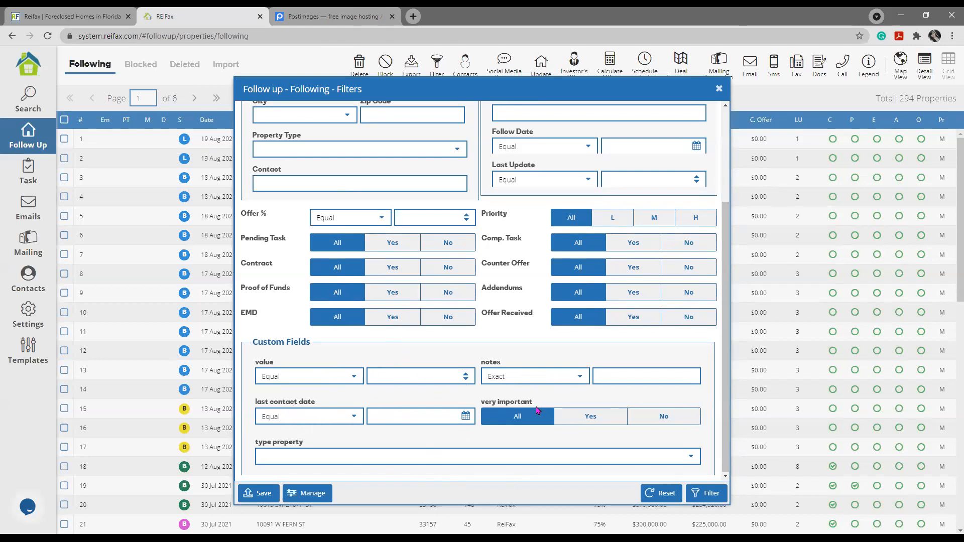
click(692, 457)
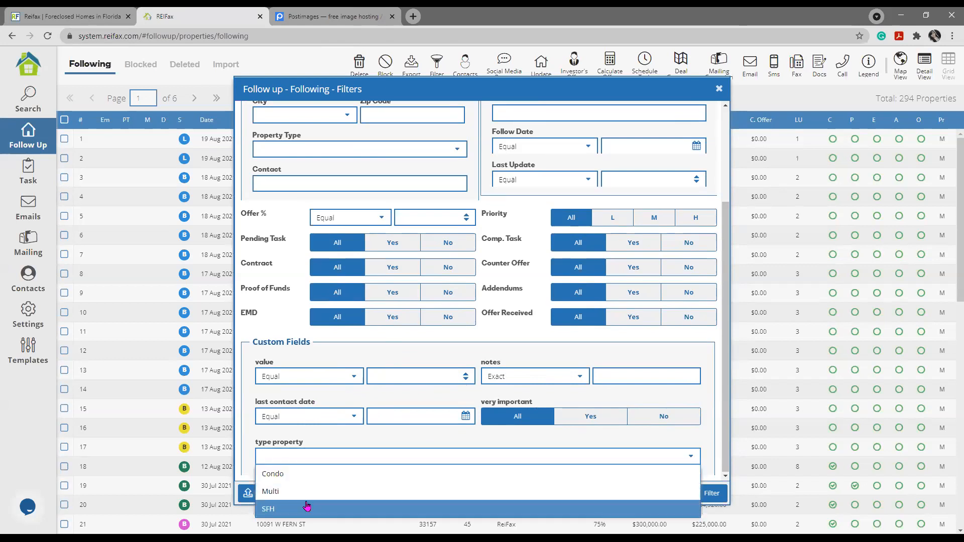
click(242, 431)
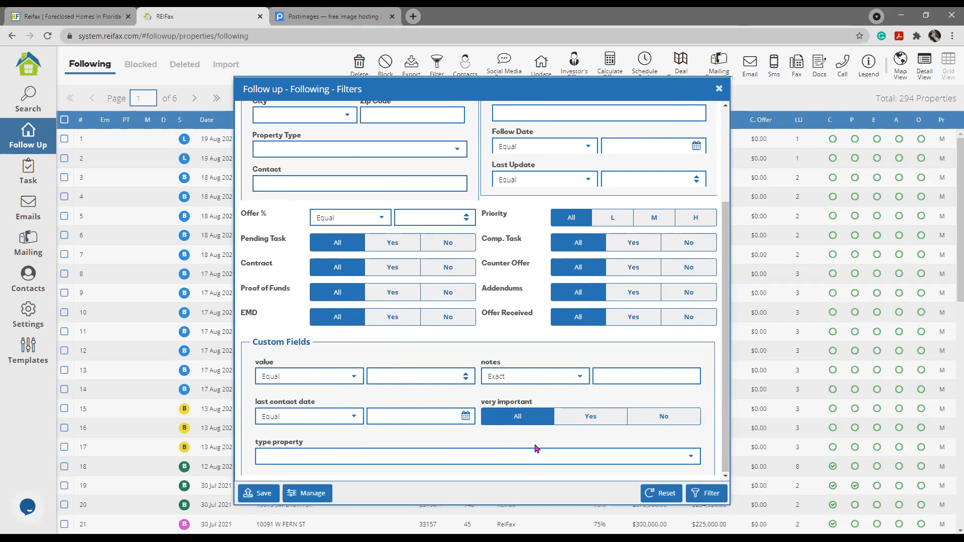
click(688, 456)
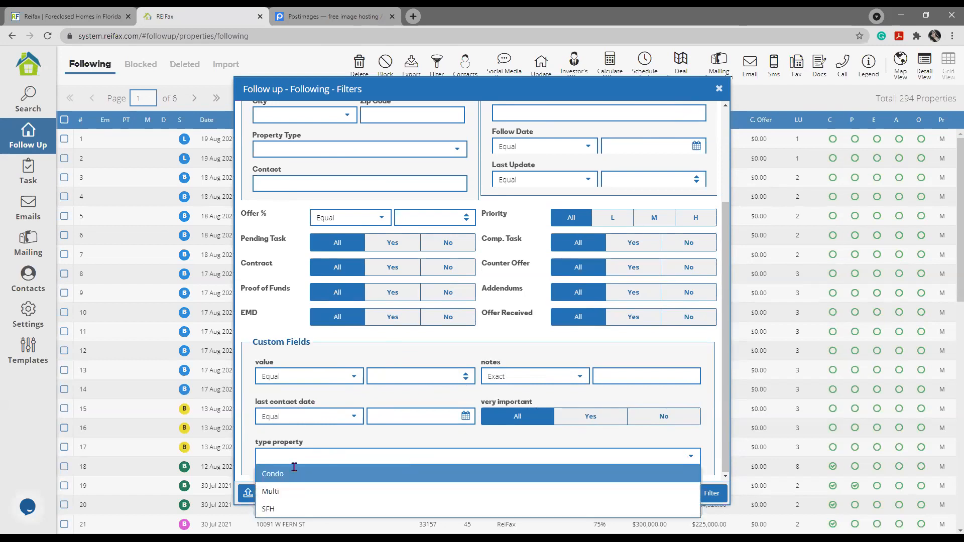
click(295, 469)
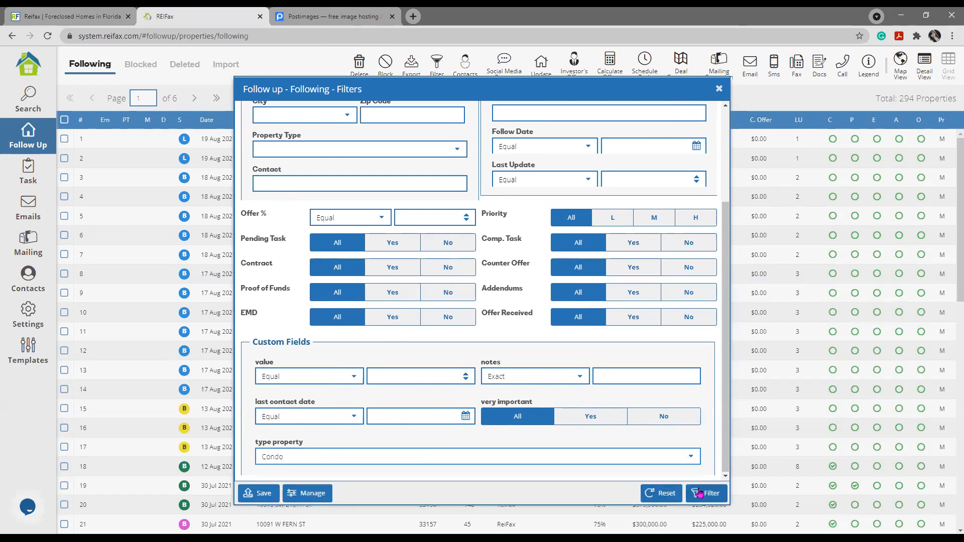
click(713, 493)
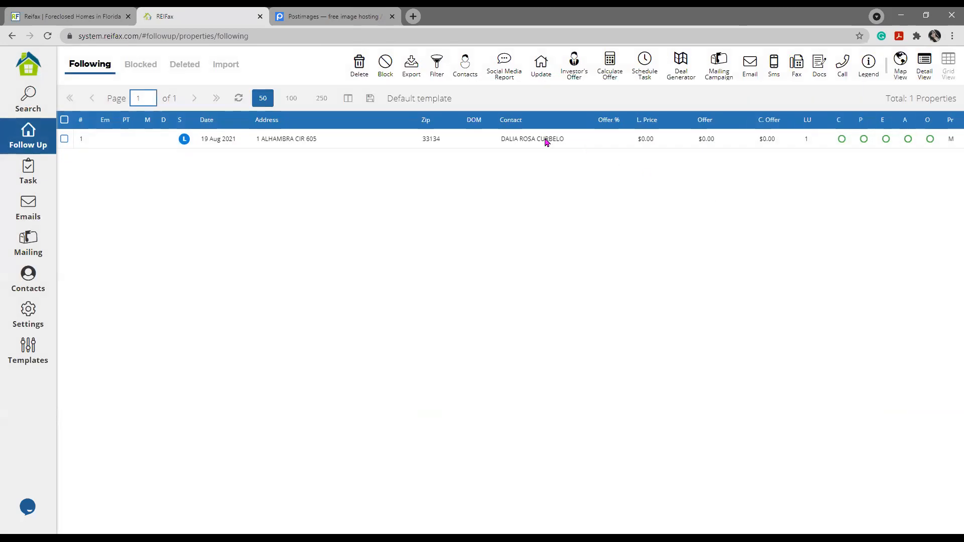
Load the "fields" grid template for the filtered property list.
click(548, 140)
drag(452, 98, 387, 97)
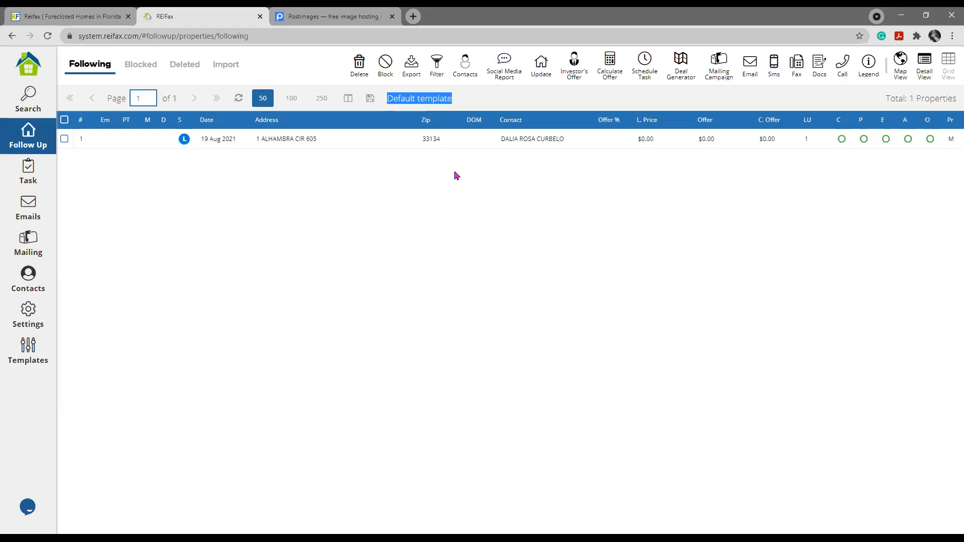
click(348, 99)
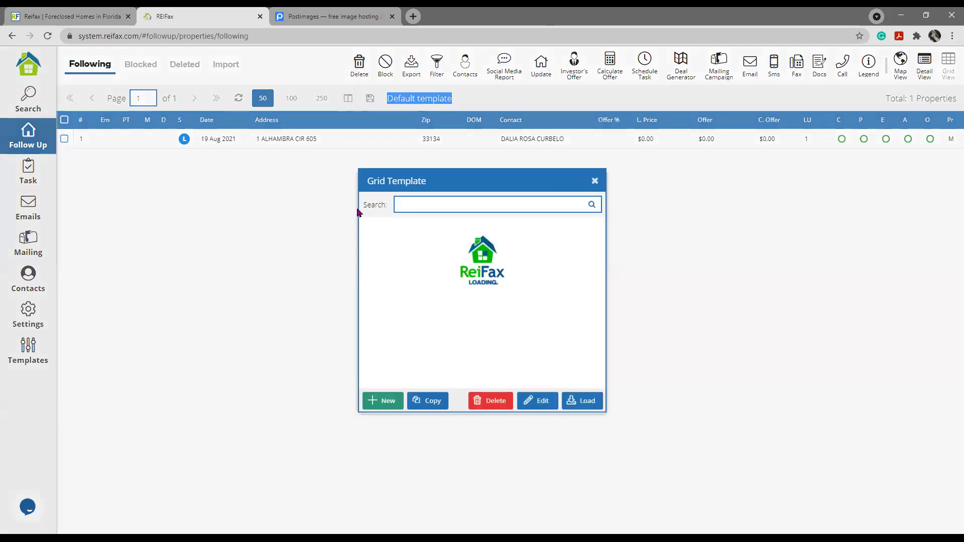
click(436, 363)
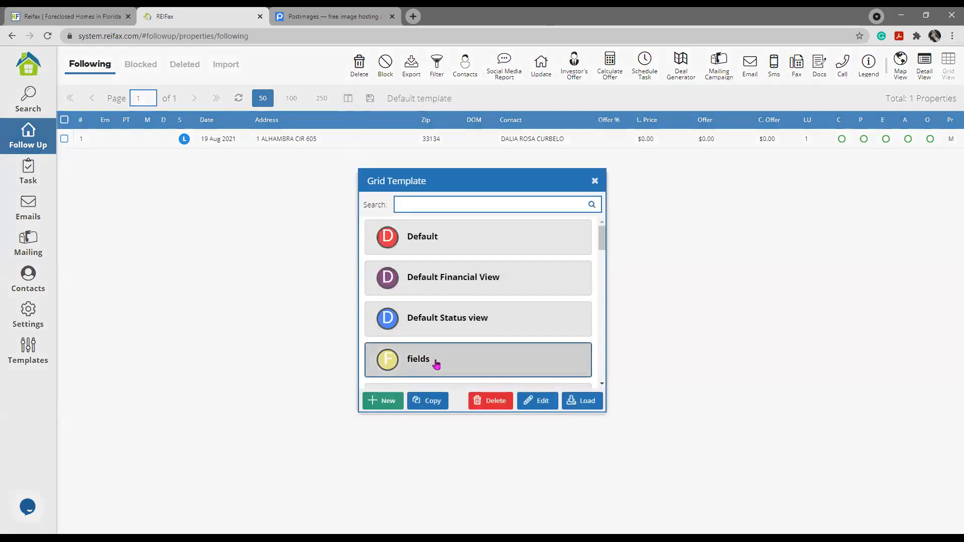
click(584, 401)
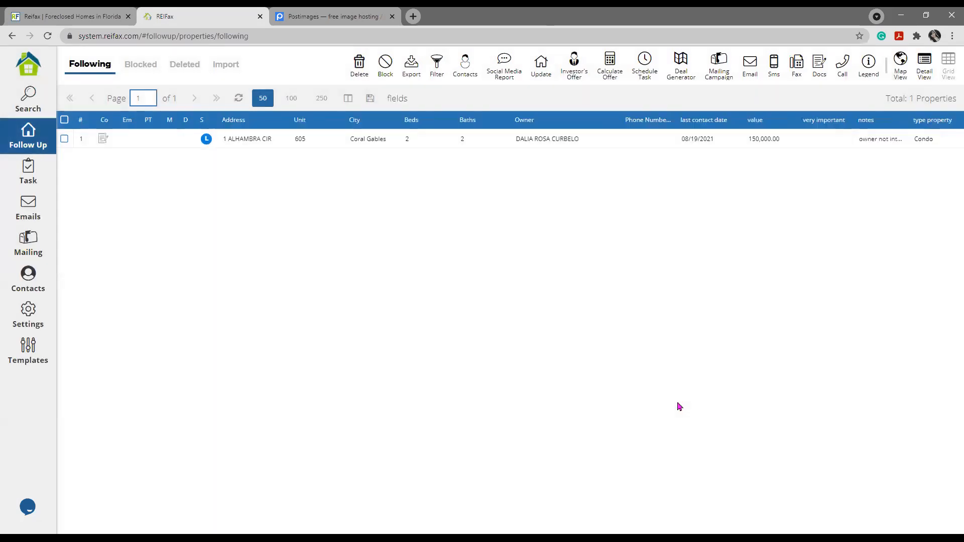
click(932, 138)
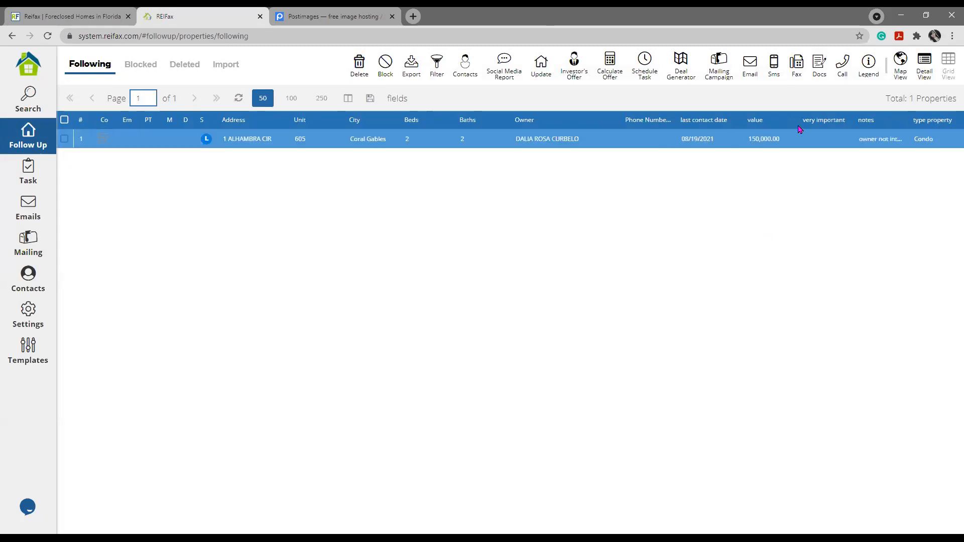
Reset the current filter and filter the followed properties to those with very important set to Yes.
click(438, 69)
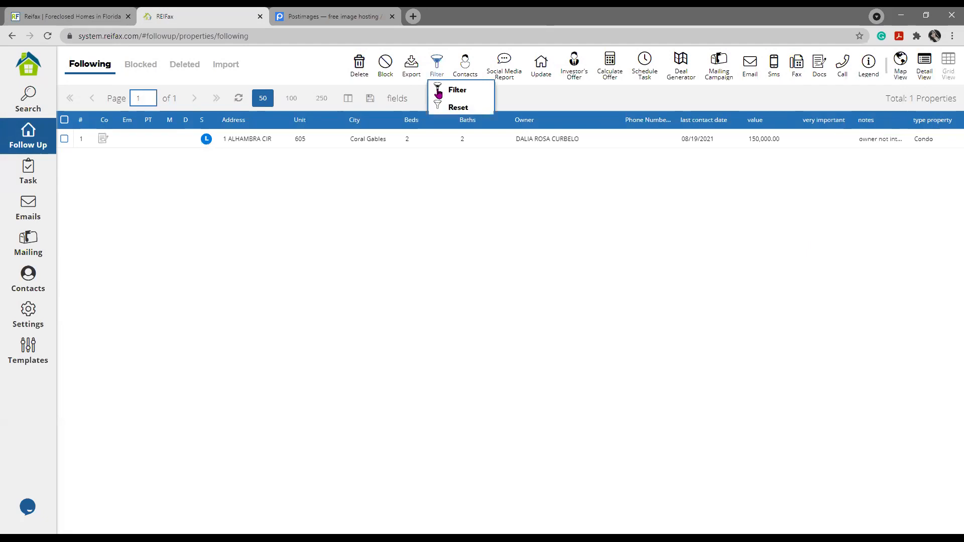
click(455, 106)
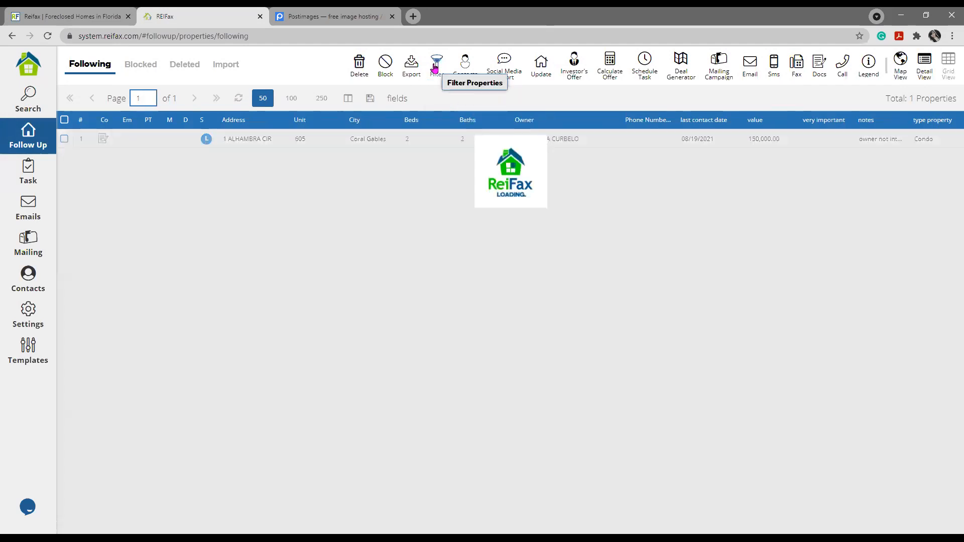
click(435, 68)
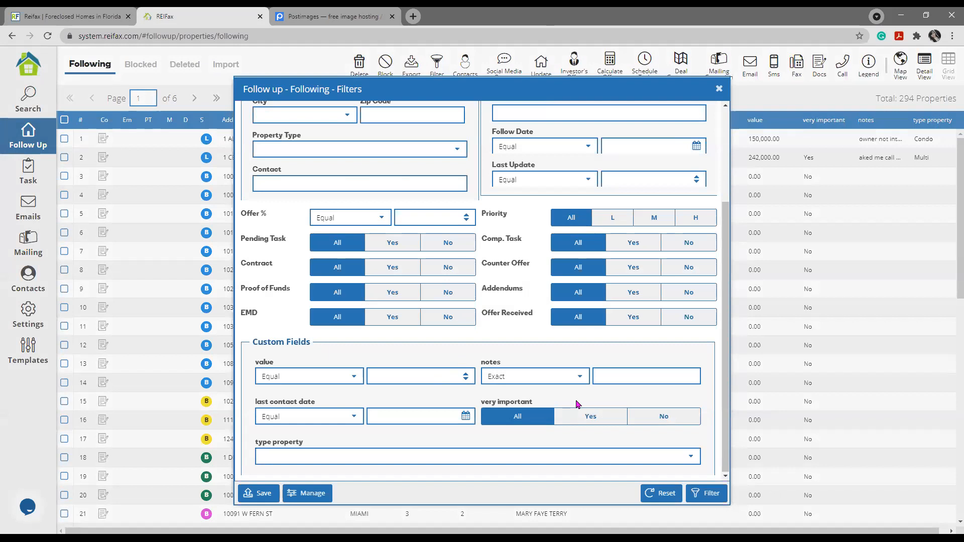
click(581, 422)
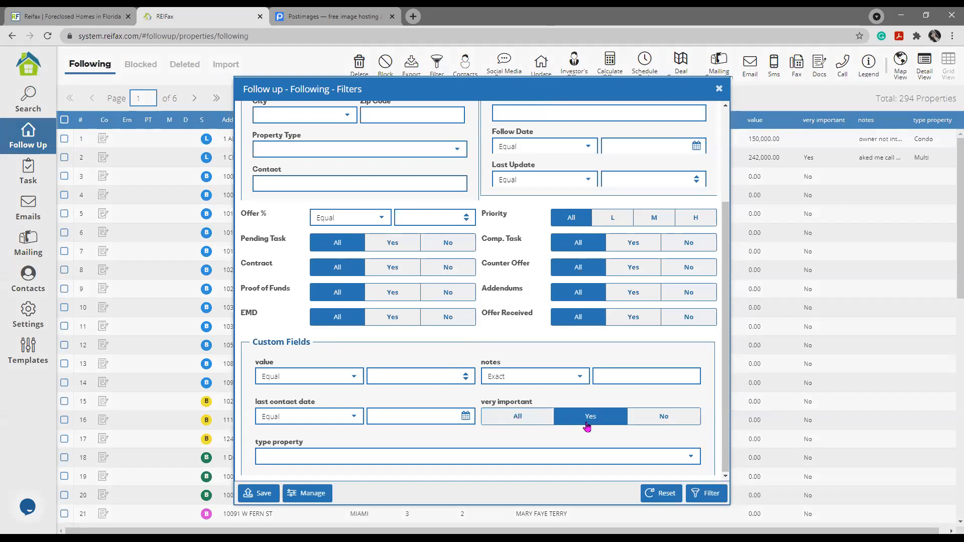
click(706, 493)
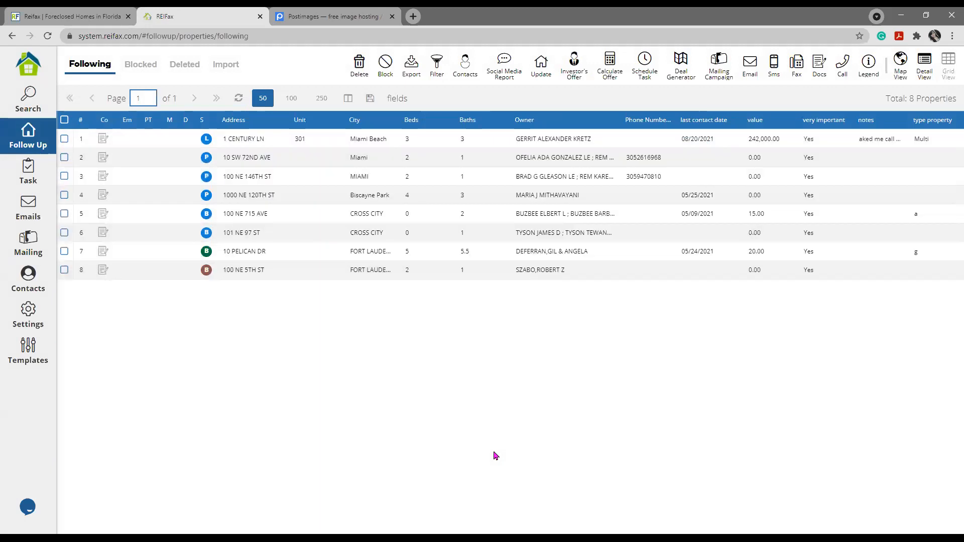
Select the properties in rows 2 to 8 of the filtered list and clear the selection.
click(64, 158)
click(64, 176)
click(65, 194)
click(64, 213)
click(64, 233)
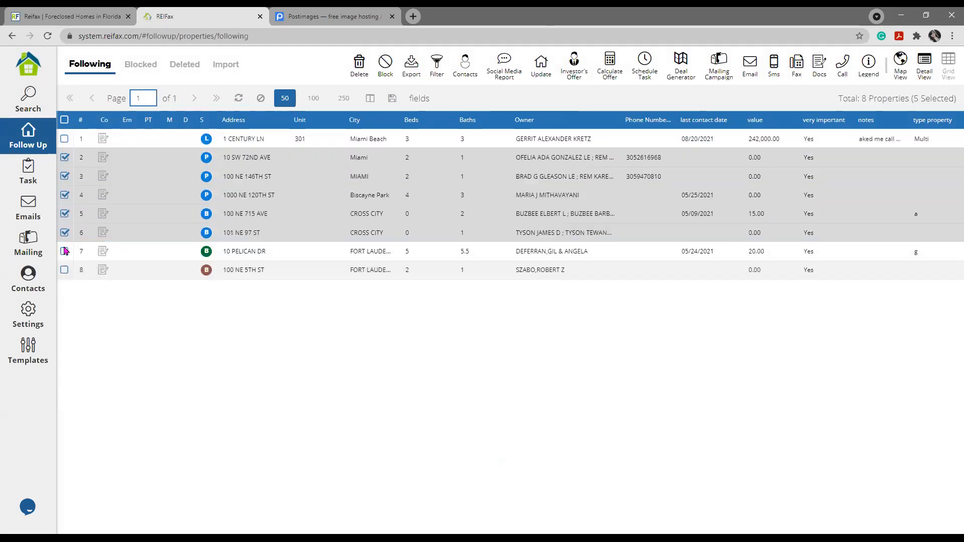
click(65, 251)
click(65, 269)
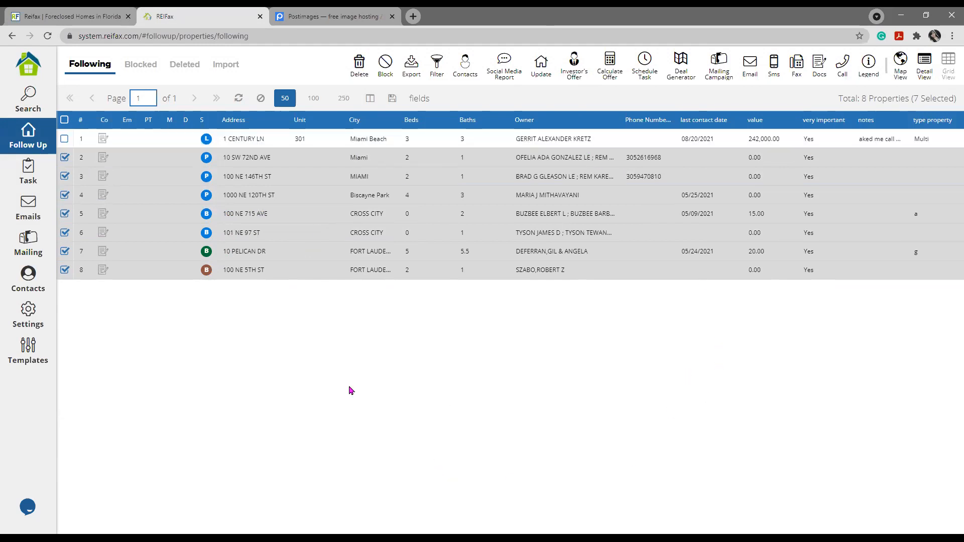
click(64, 120)
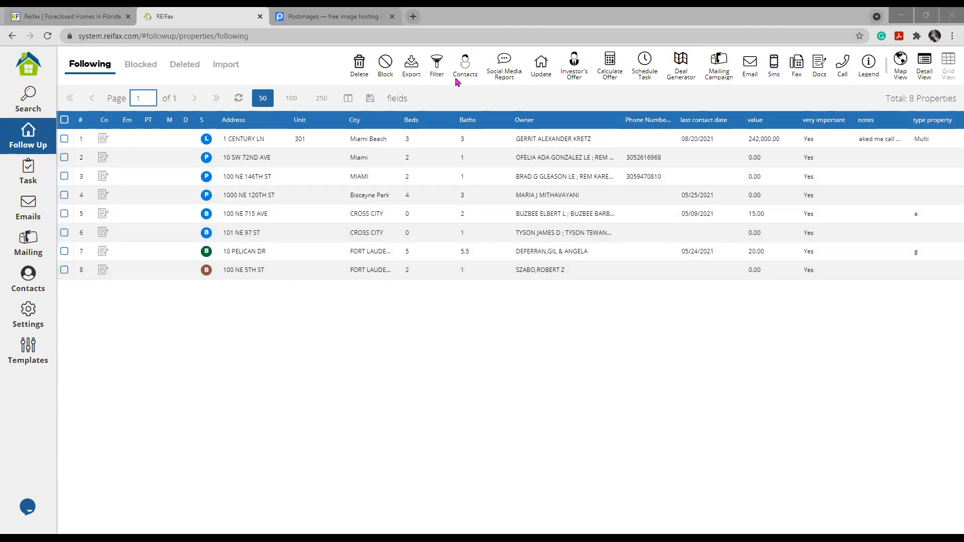
click(522, 317)
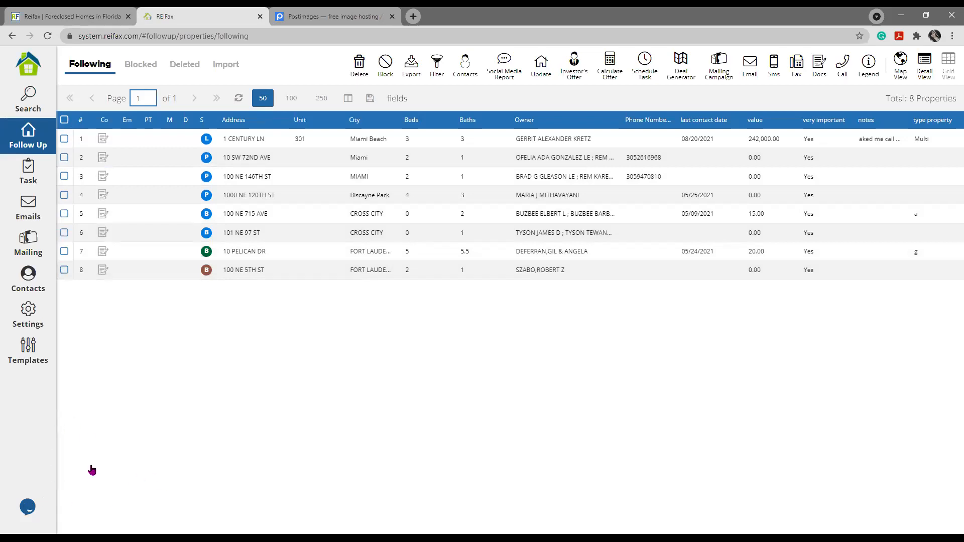
click(28, 507)
click(27, 507)
Start a new email template for properties named "first Offer" with the subject "Cash Offer".
click(18, 355)
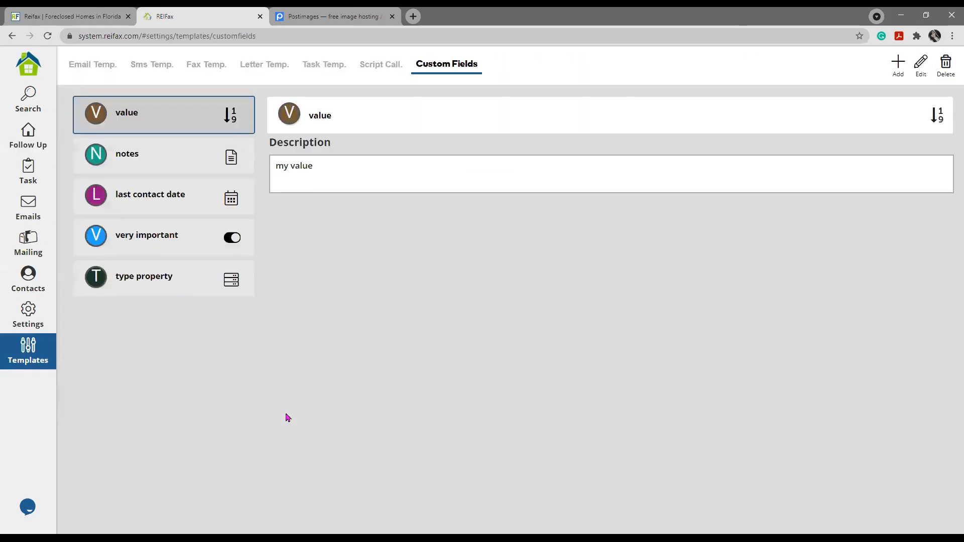
click(86, 64)
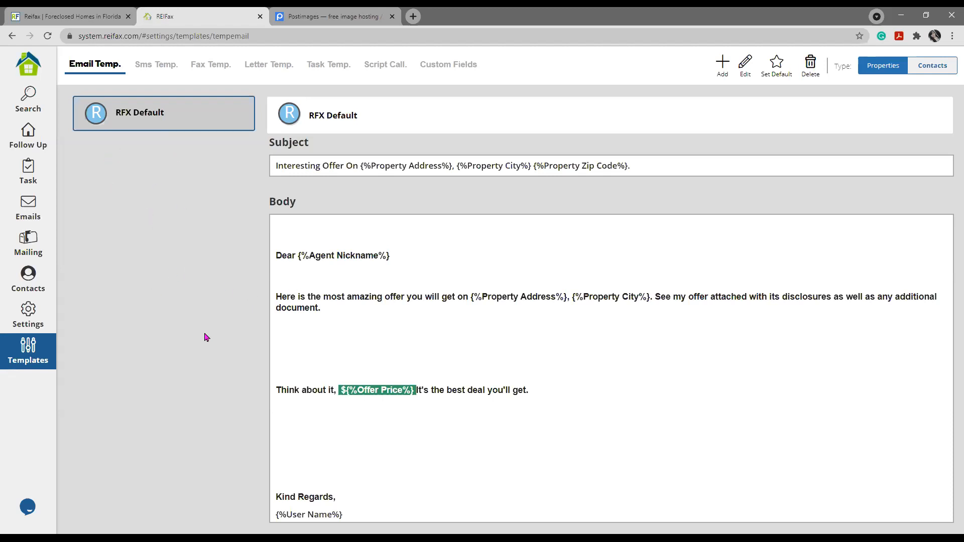
click(723, 68)
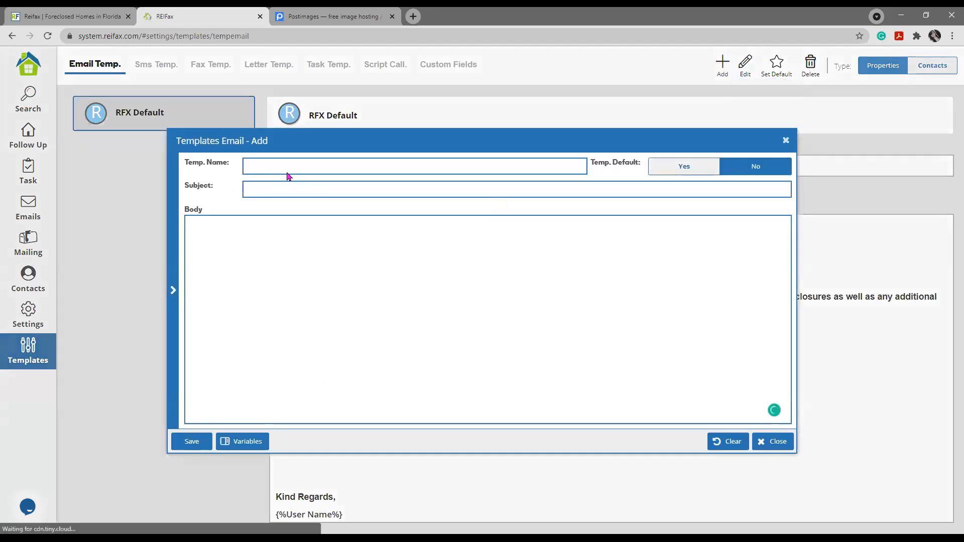
click(276, 162)
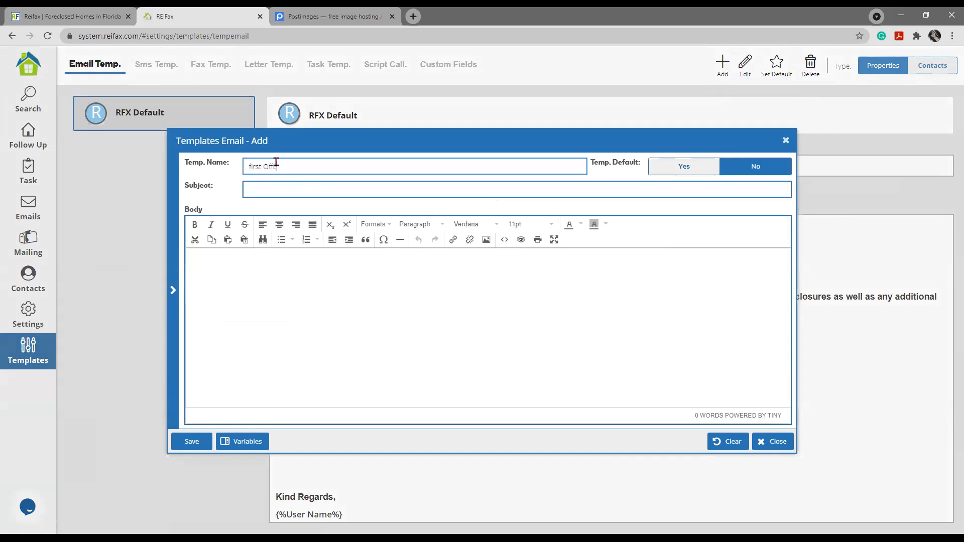
click(268, 185)
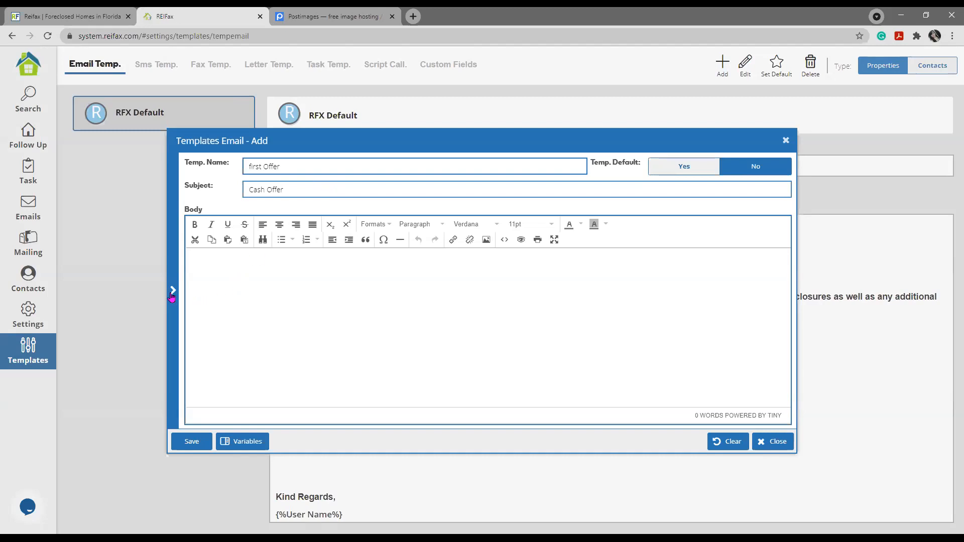
Show the variables list and insert the Property Address variable after "Cash Offer" in the email subject.
click(191, 304)
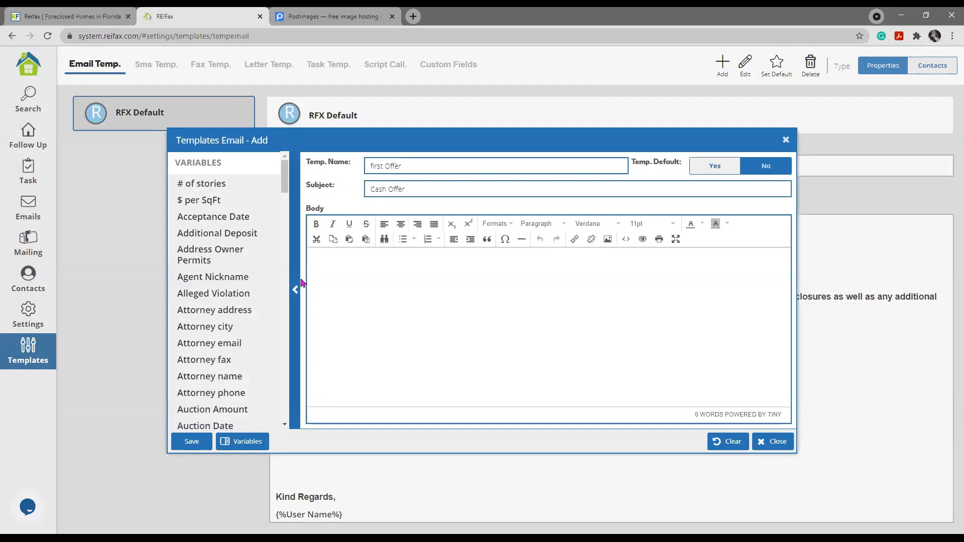
click(291, 304)
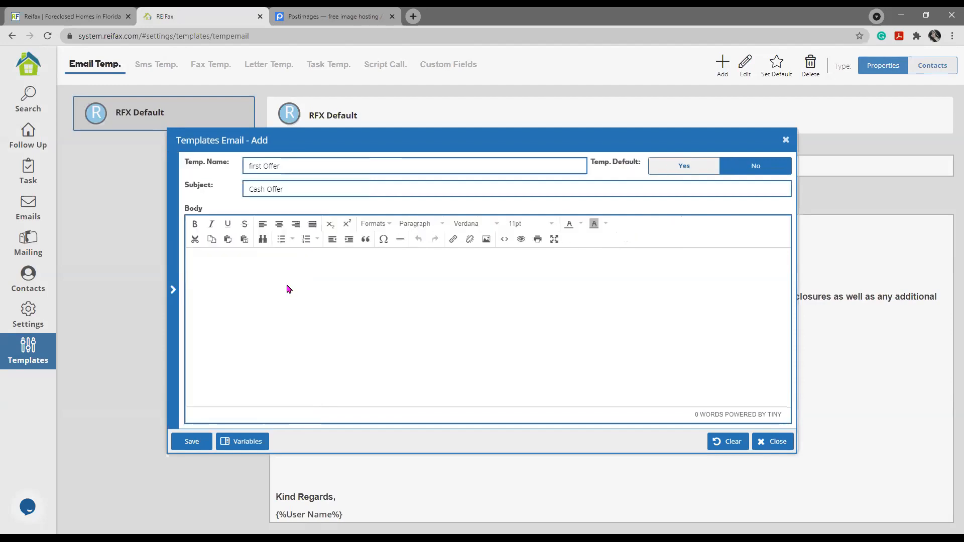
click(248, 447)
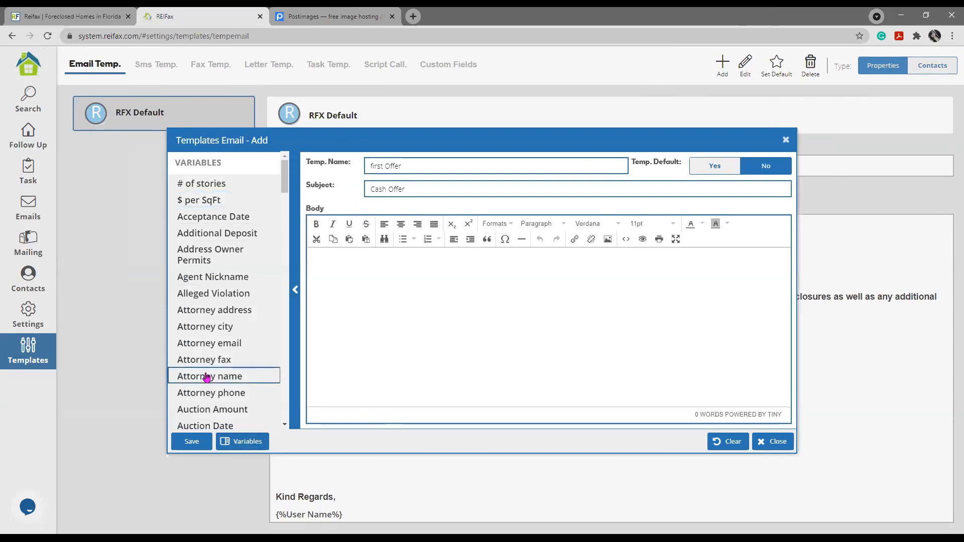
scroll(209, 273, down, 5)
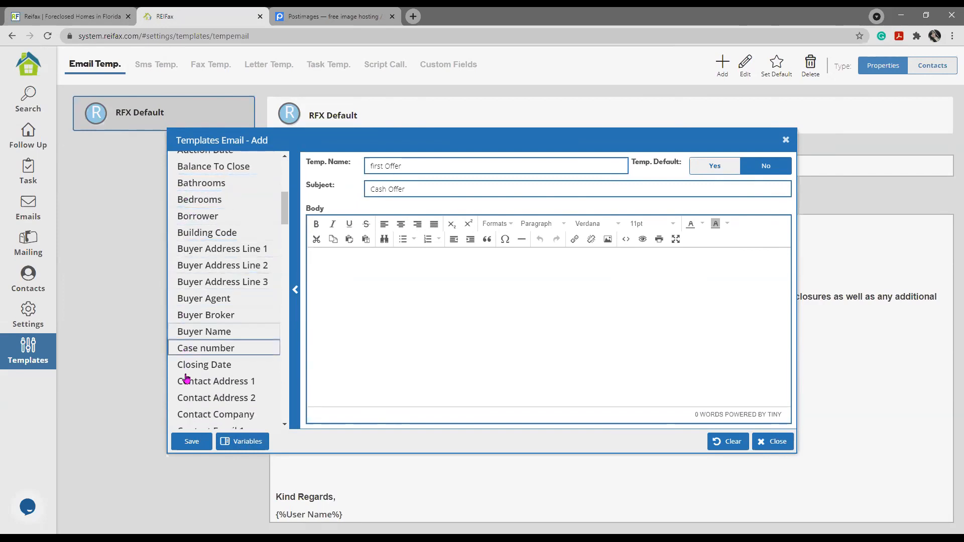
scroll(197, 359, down, 15)
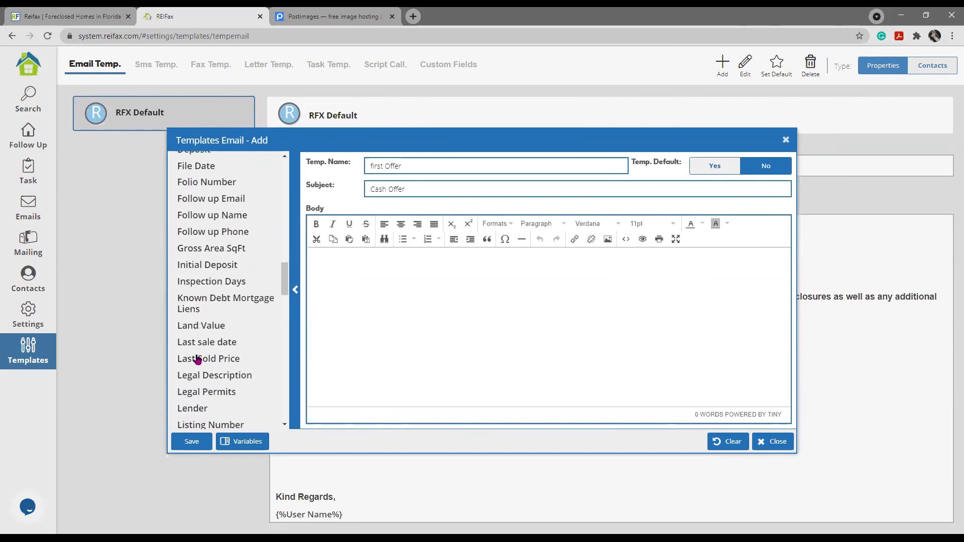
scroll(197, 359, down, 10)
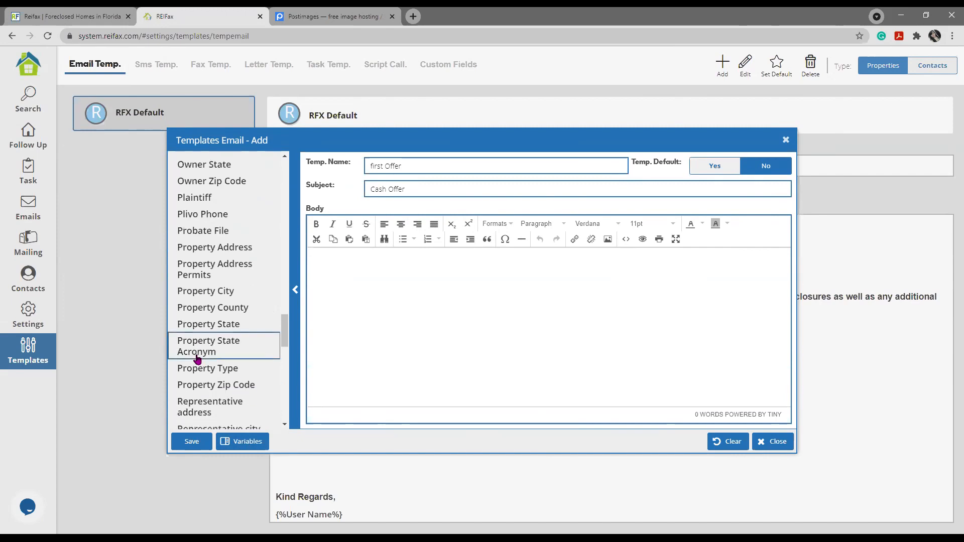
click(250, 253)
click(405, 190)
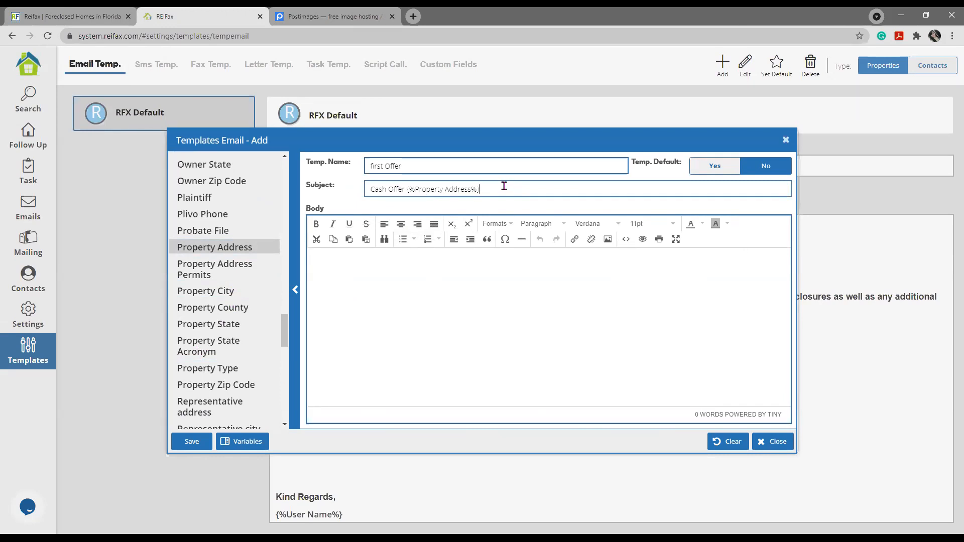
Add the Unit Number variable to the subject after the property address, followed by a comma.
scroll(227, 261, down, 10)
scroll(208, 271, down, 1)
scroll(224, 278, up, 5)
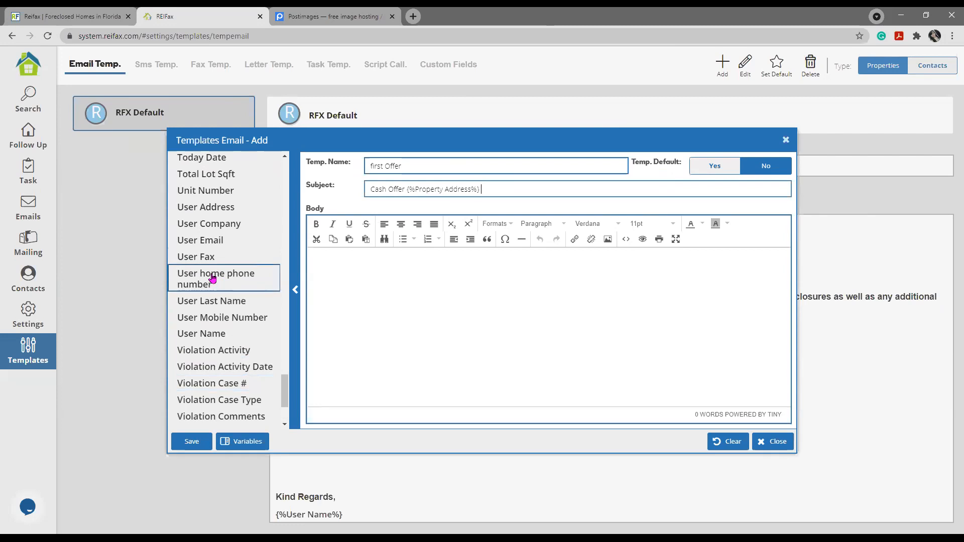
click(236, 195)
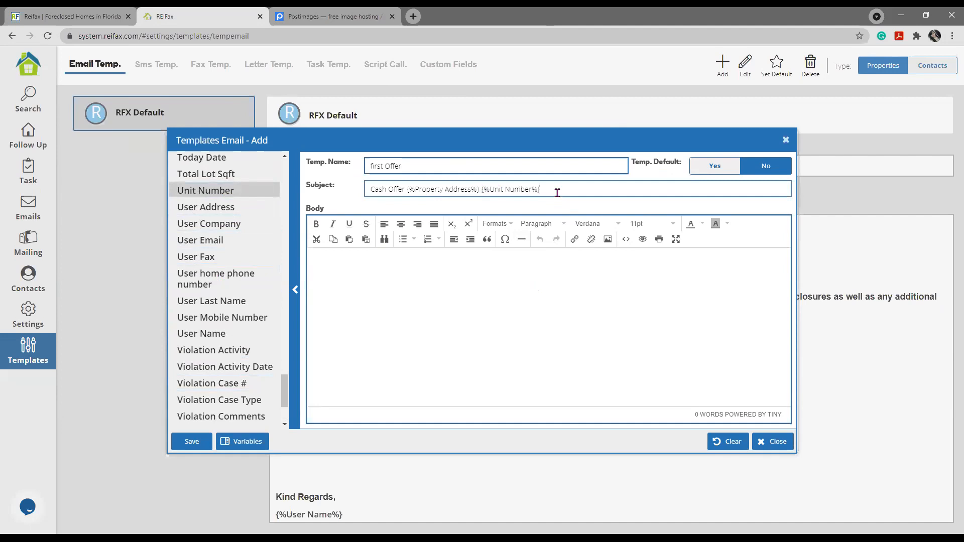
text(,)
Append the Property City and Property Zip Code variables to the end of the subject.
scroll(228, 261, up, 15)
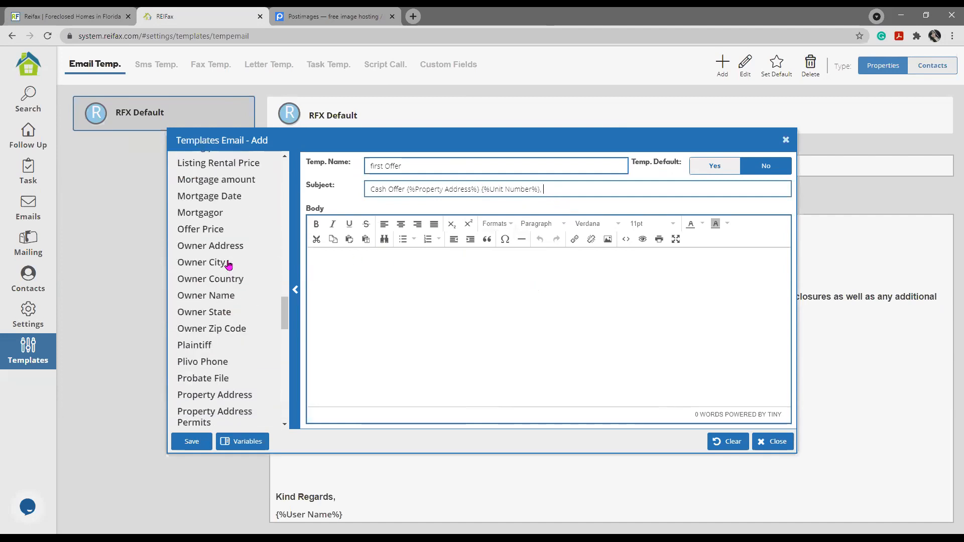
scroll(228, 265, up, 5)
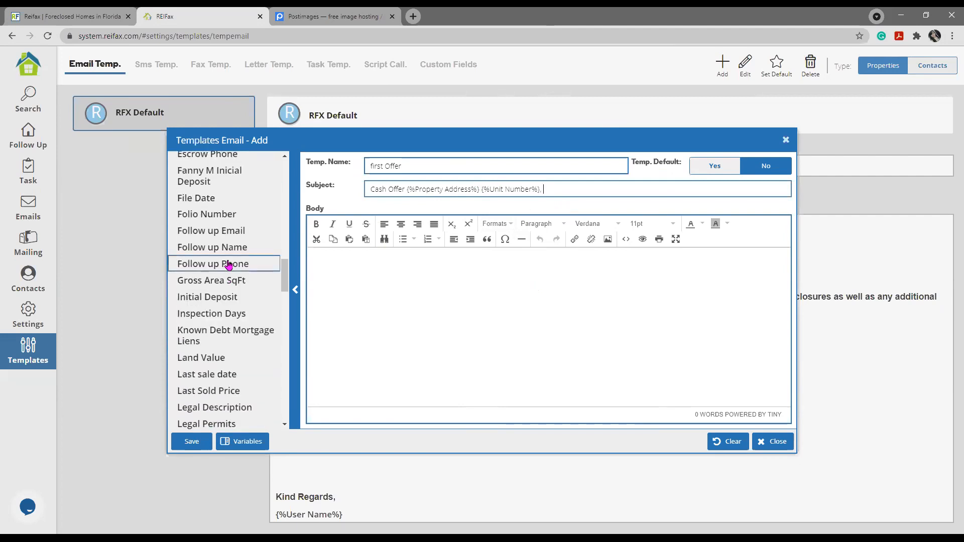
scroll(229, 264, down, 7)
scroll(229, 265, down, 7)
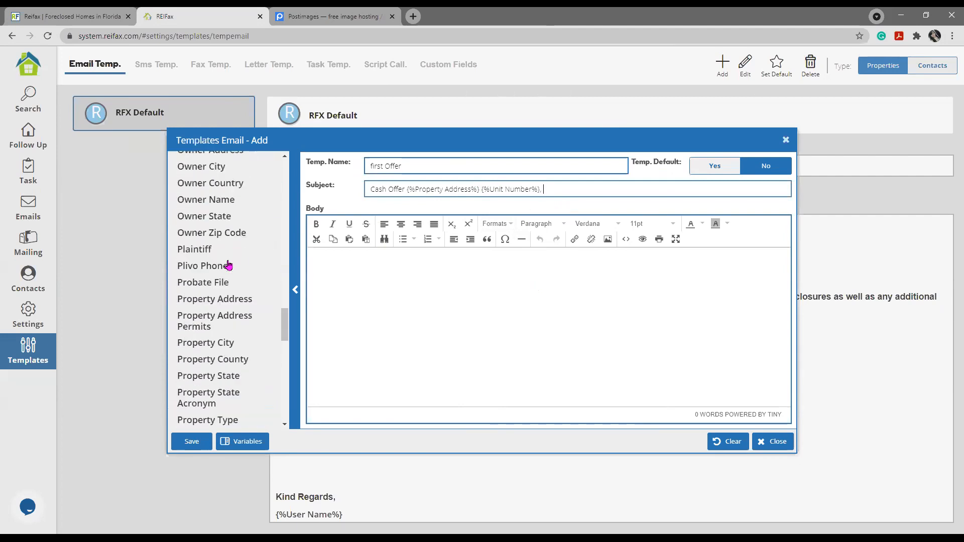
click(251, 213)
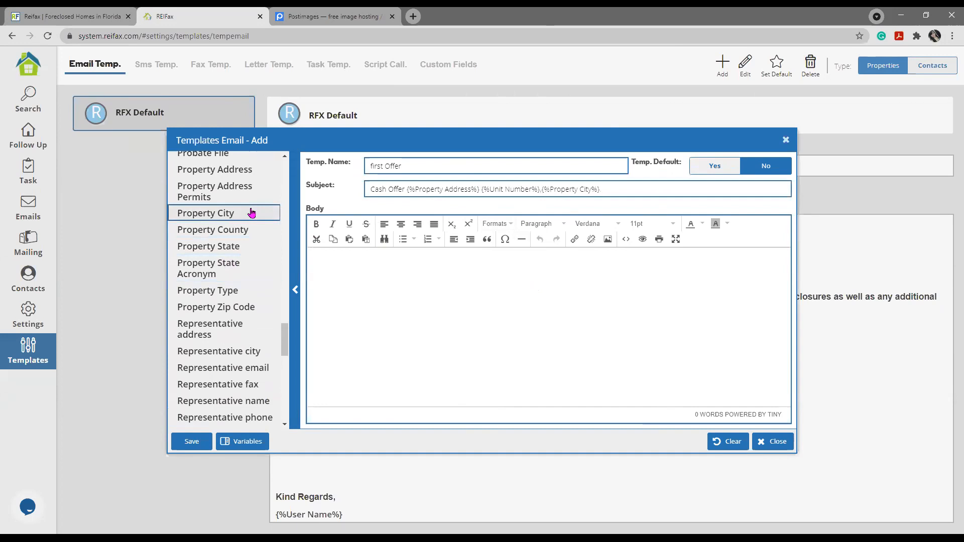
click(249, 310)
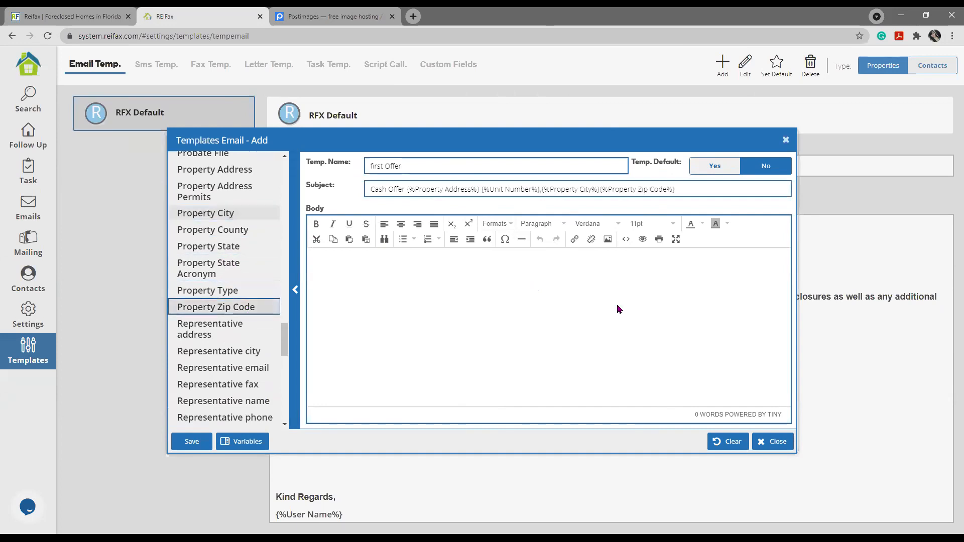
Separate the unit number, city and zip code variables in the subject with a comma and a space.
click(550, 192)
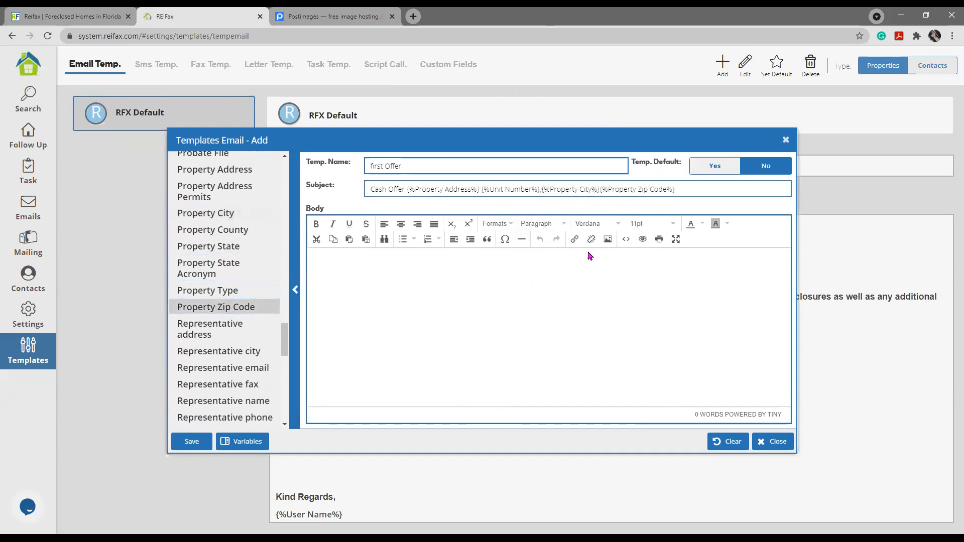
key(BackSpace)
key(Left)
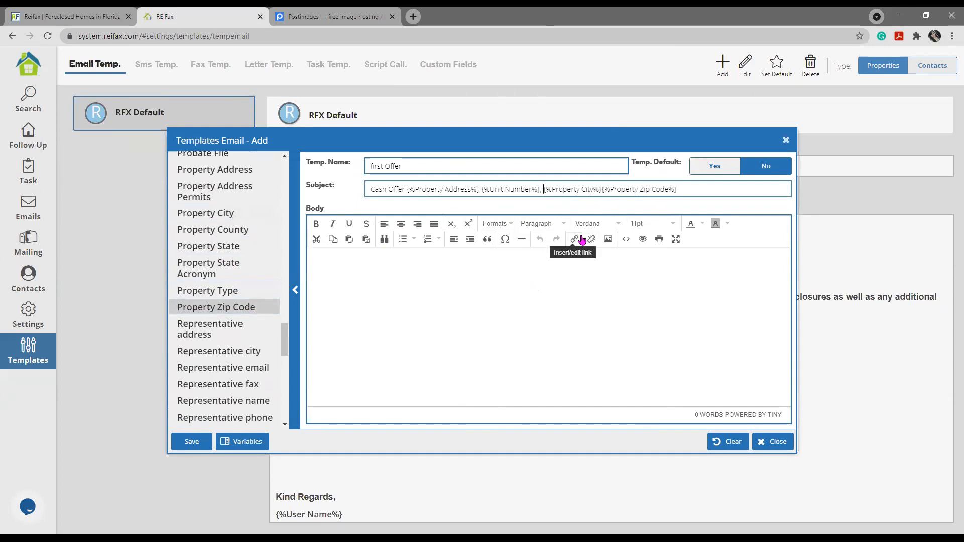
key(Right)
key(Right)
key(Right)
key(Right)
key(Right)
key(Right)
key(Right)
text(,)
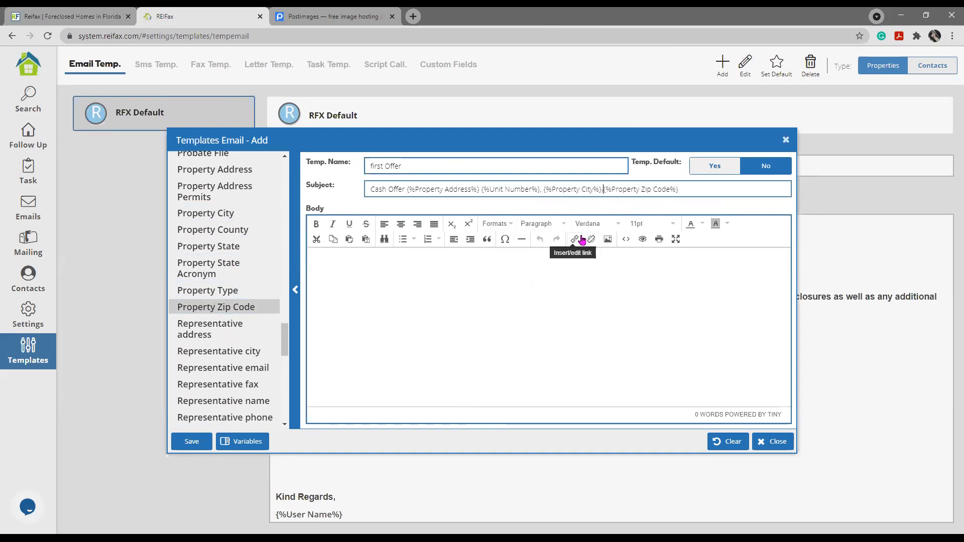
Start the email body with the greeting "Hi" followed by the Agent Nickname variable.
click(431, 290)
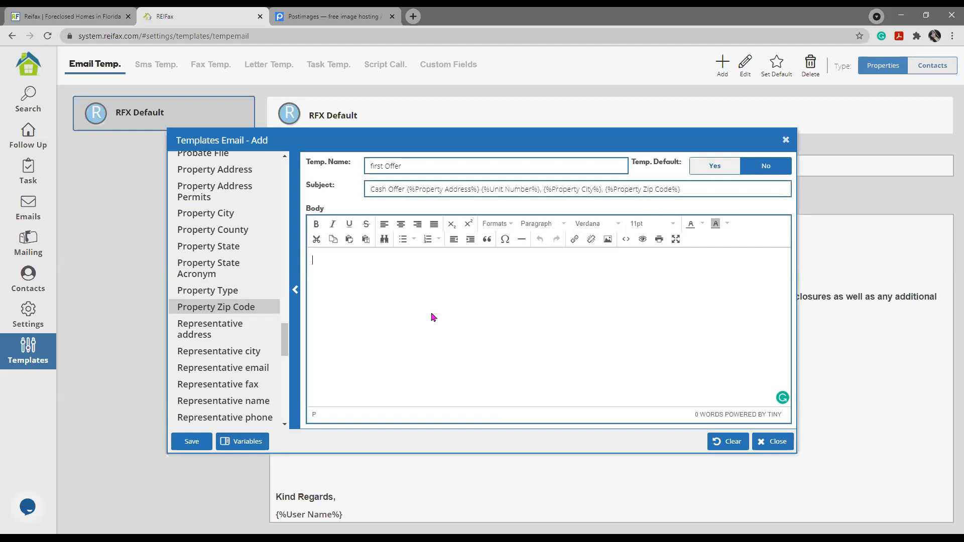
text(H)
scroll(249, 333, up, 20)
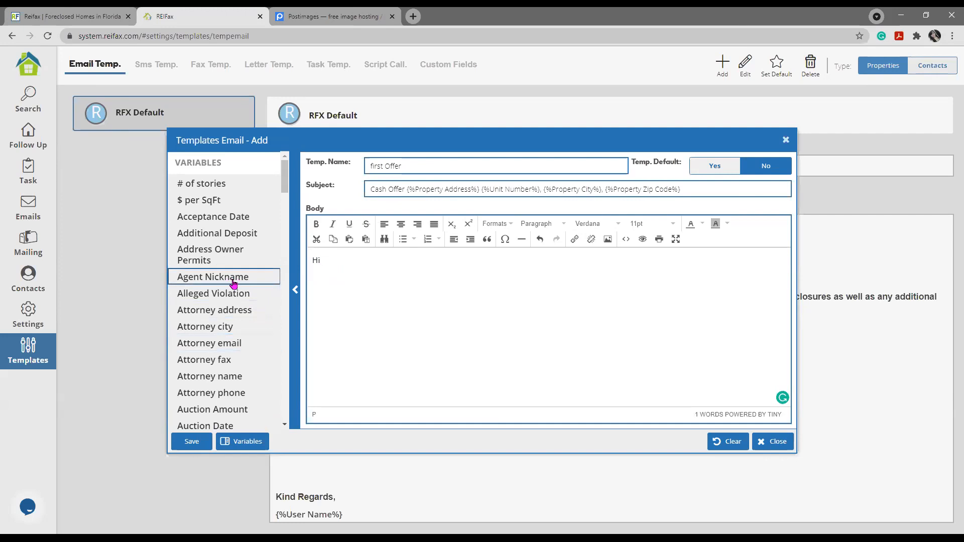
click(262, 282)
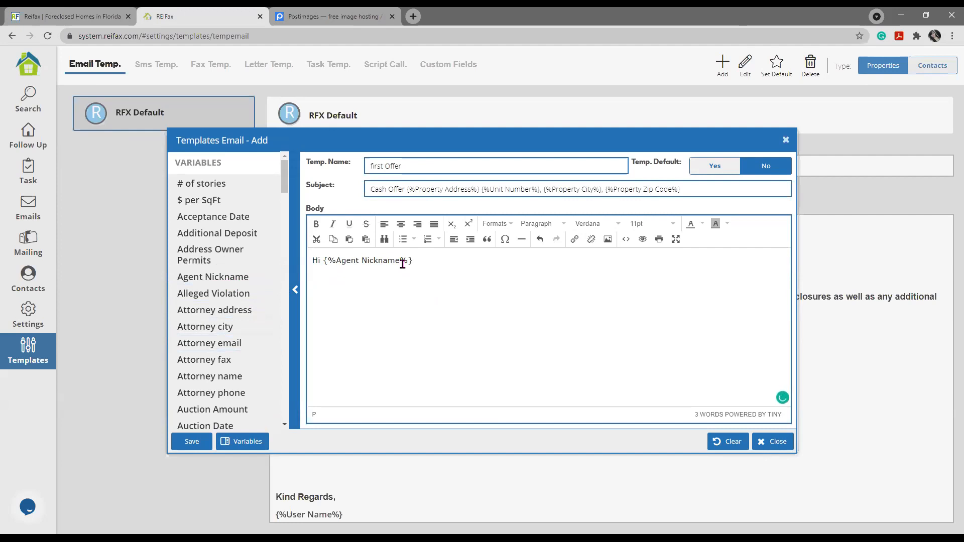
drag(313, 260, 444, 257)
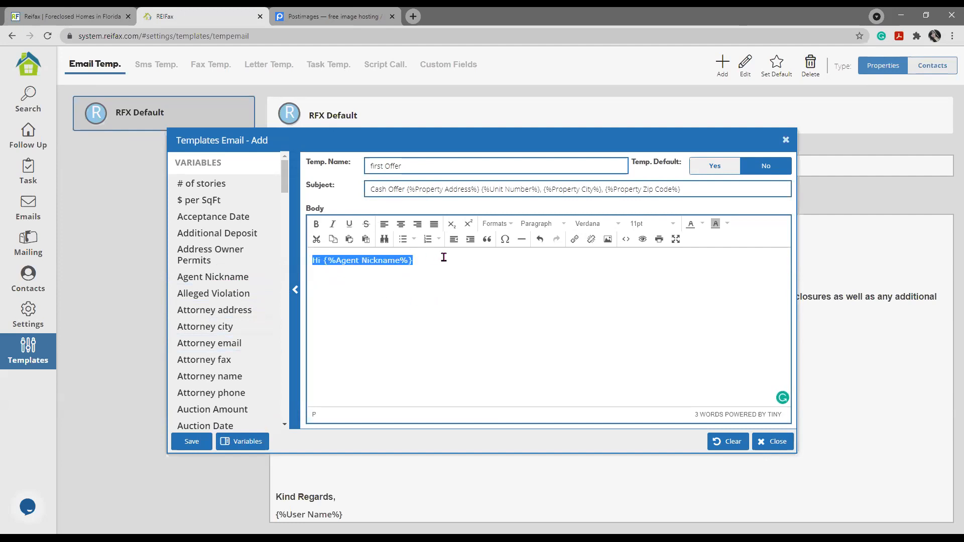
click(458, 265)
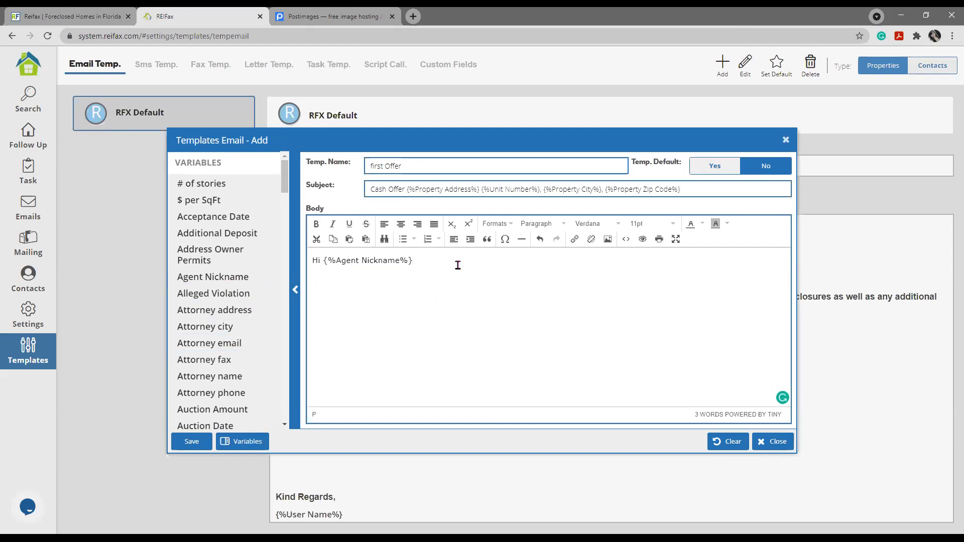
End the greeting with a comma and begin a new paragraph below it with "Please check the attachment for".
text(,  )
text(Please)
text( check th)
text(e atta)
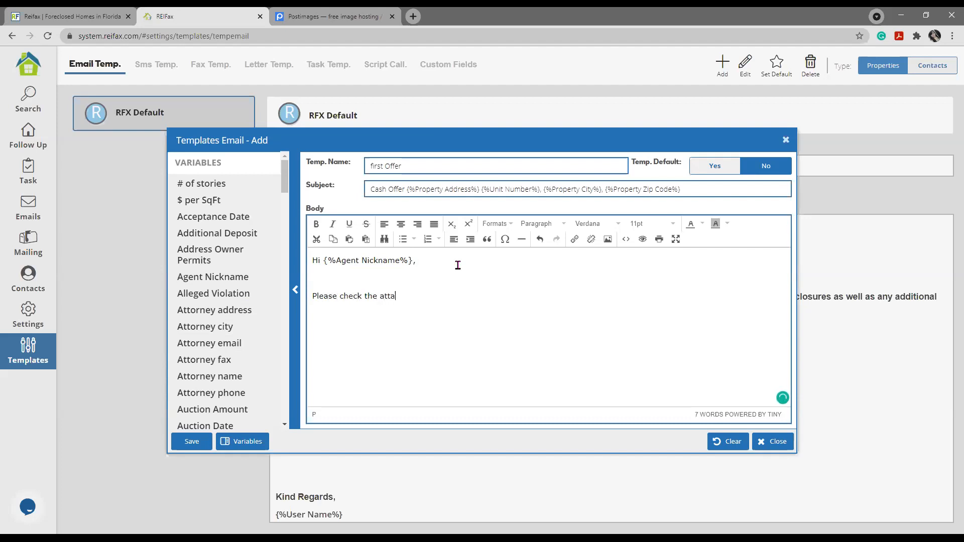
text(ment)
key(BackSpace)
key(BackSpace)
key(BackSpace)
key(BackSpace)
key(BackSpace)
text(achemn)
key(BackSpace)
key(BackSpace)
key(BackSpace)
text(m)
text(ent)
text( fo)
text(r the)
key(BackSpace)
key(BackSpace)
key(BackSpace)
Complete the body sentence with "my offer and its disclosures and termz, as any additional documents." and start a new paragraph below.
text(my offer and its disclosures and term, as any addi)
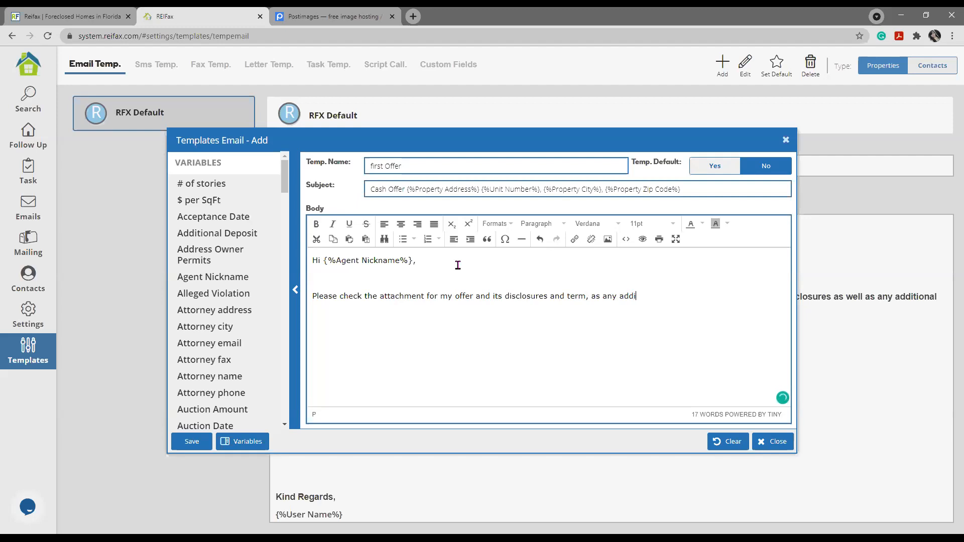
text(tional documents.)
click(584, 300)
text(z)
click(740, 294)
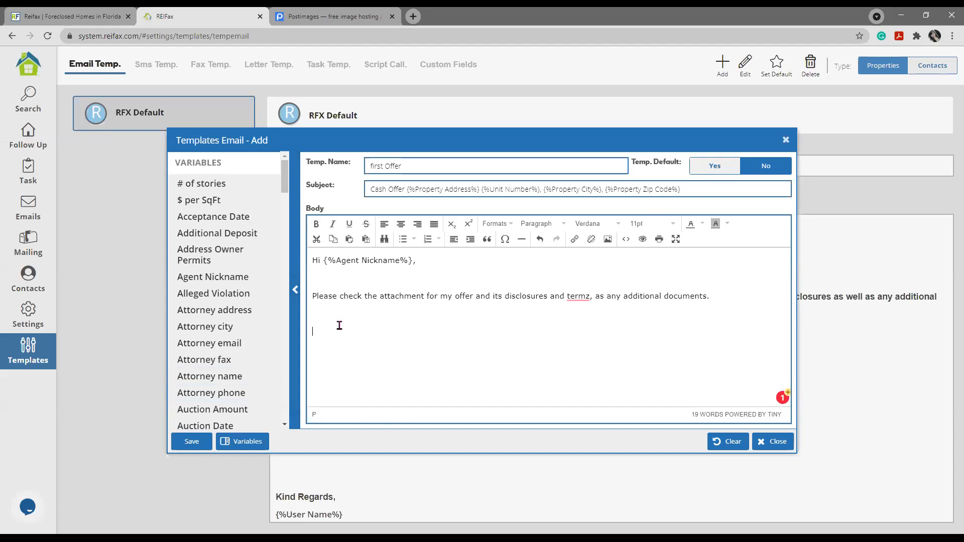
Switch to the Postimages site and upload the "logo" image from the Desktop folder without resizing or expiration.
click(322, 29)
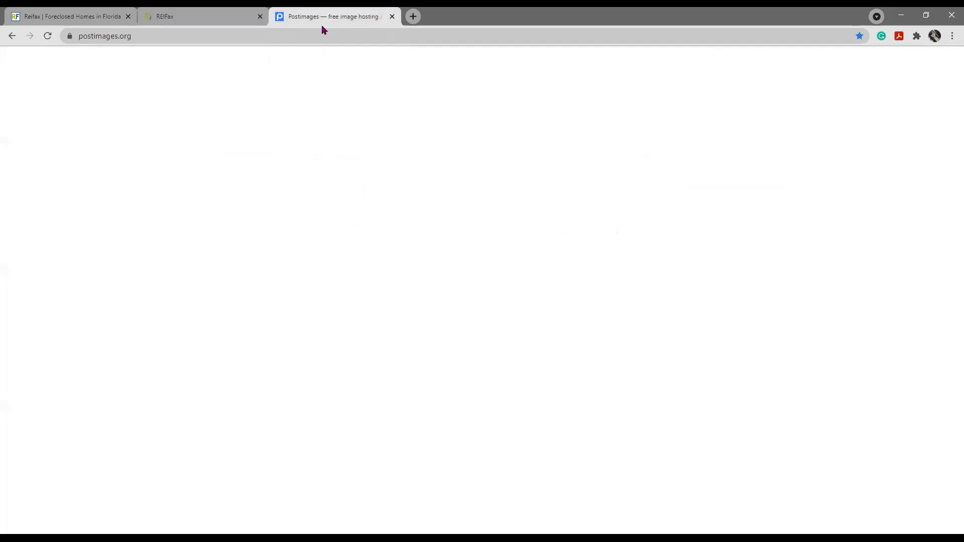
click(96, 36)
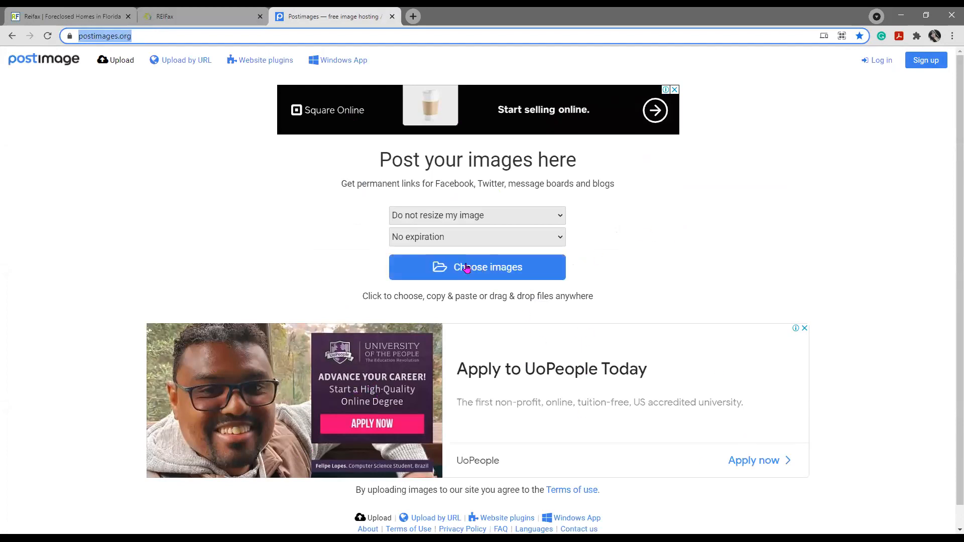
click(491, 271)
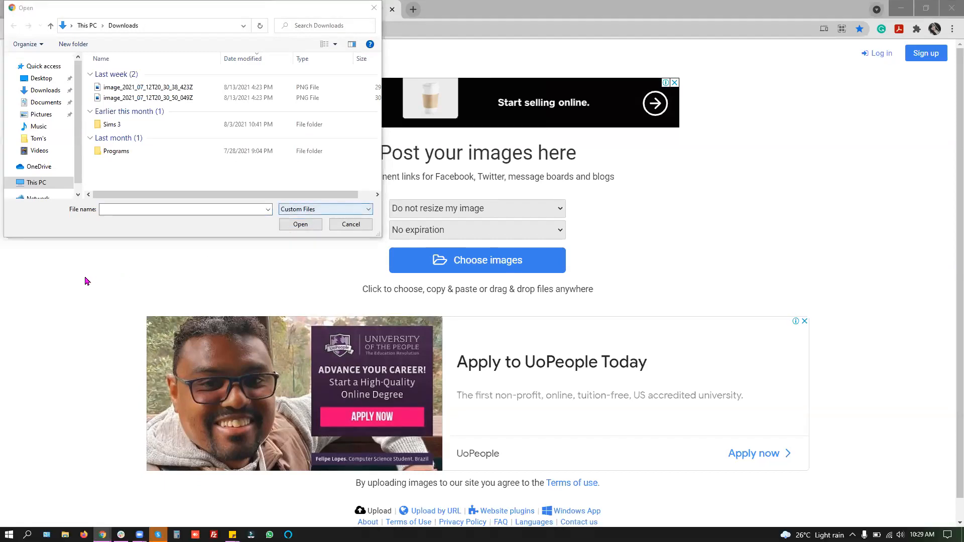
drag(157, 12, 160, 17)
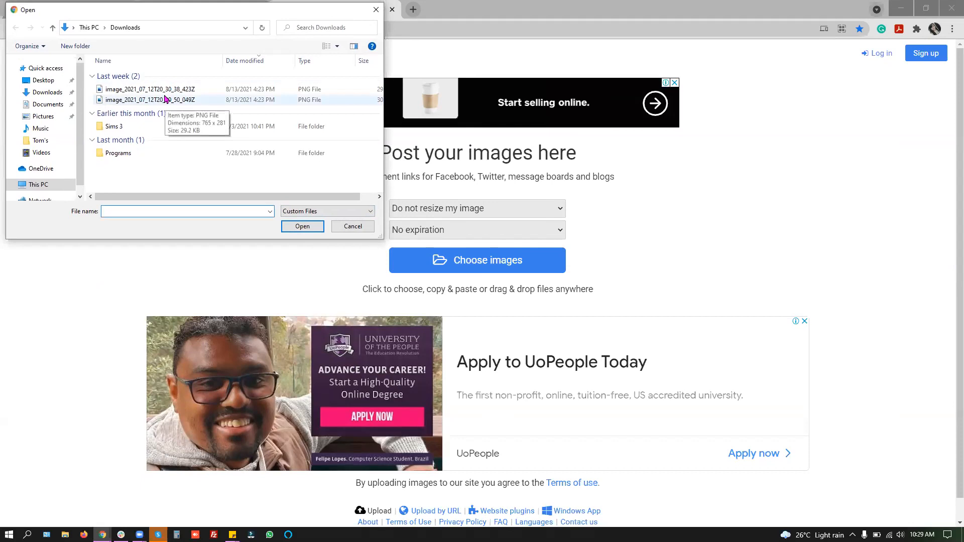
click(43, 80)
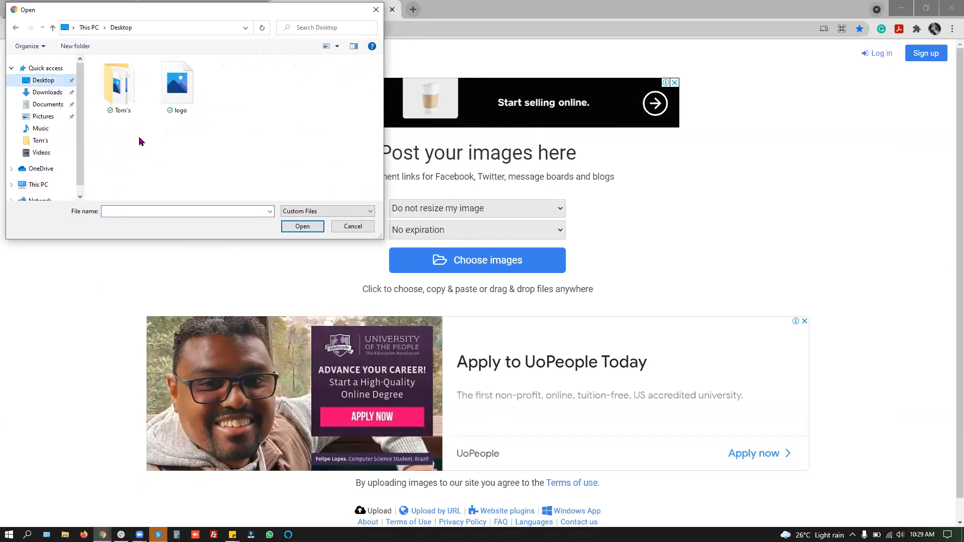
click(179, 101)
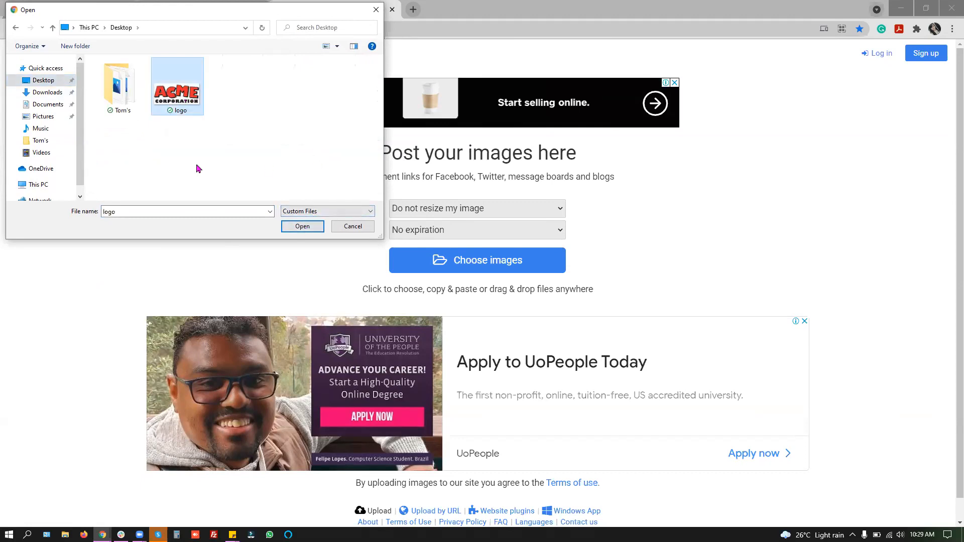
click(302, 226)
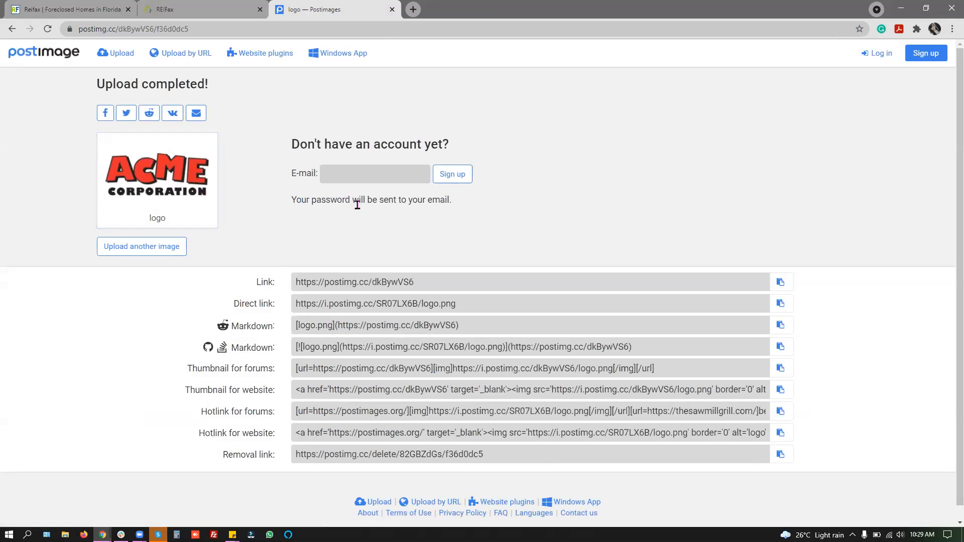
Copy the direct link of the uploaded logo image.
click(463, 305)
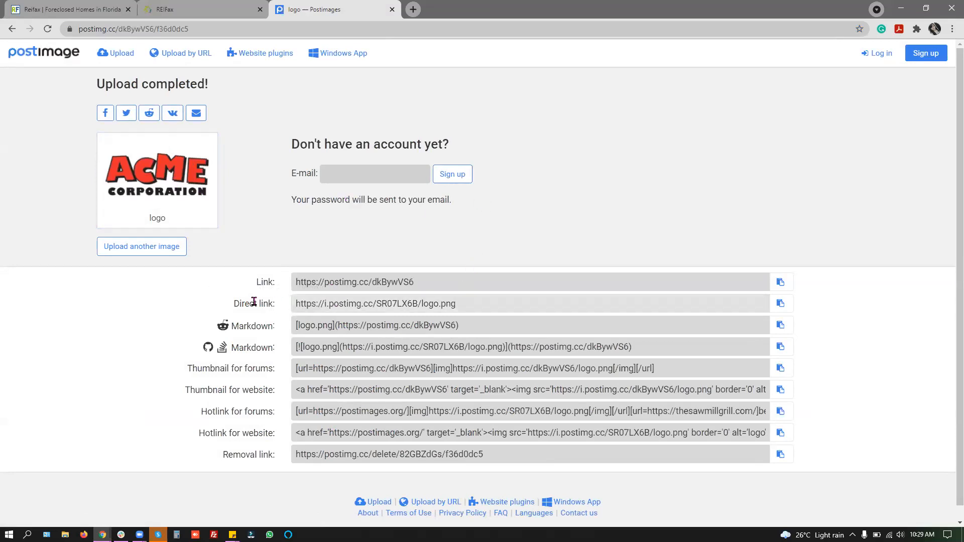
drag(235, 304, 281, 303)
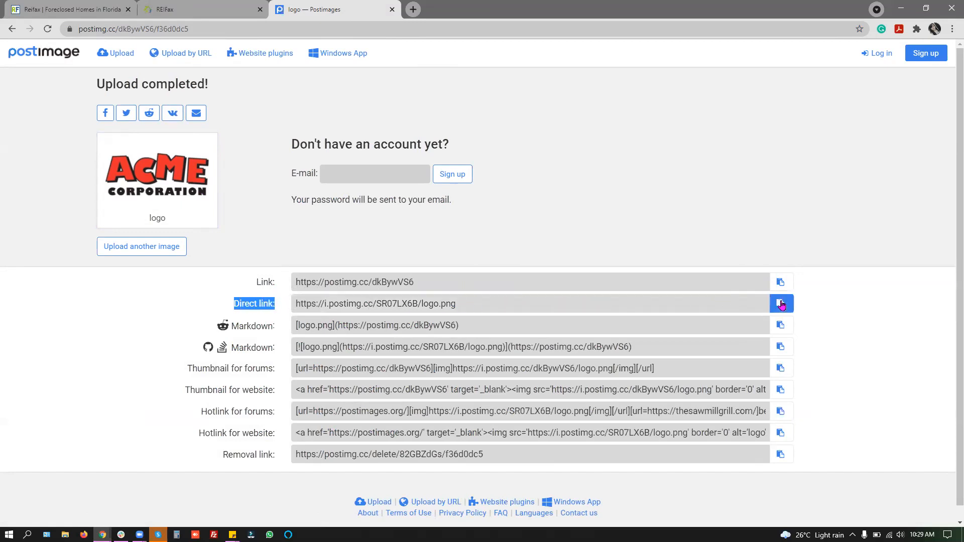
click(782, 305)
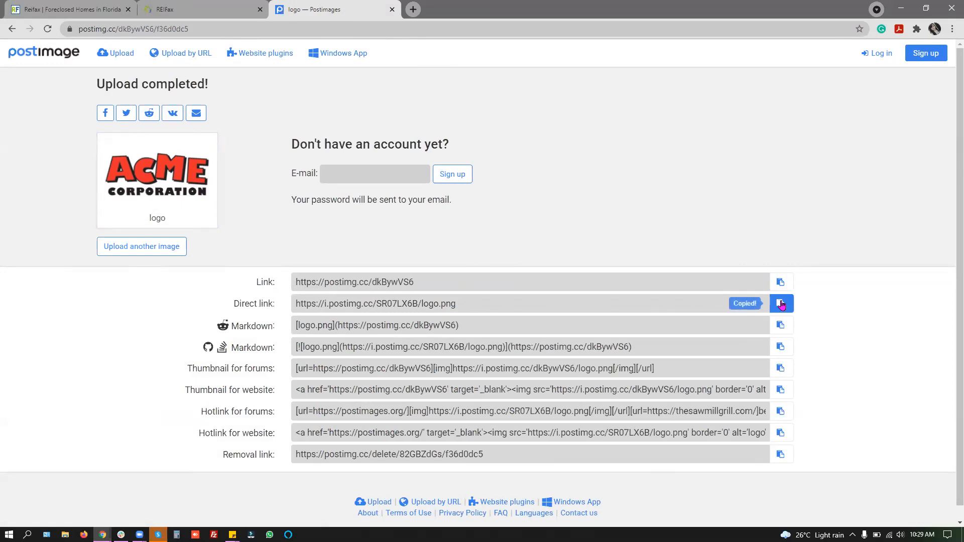
Switch back to the REIFax template and correct "termz" to "terms" in the body sentence.
click(186, 11)
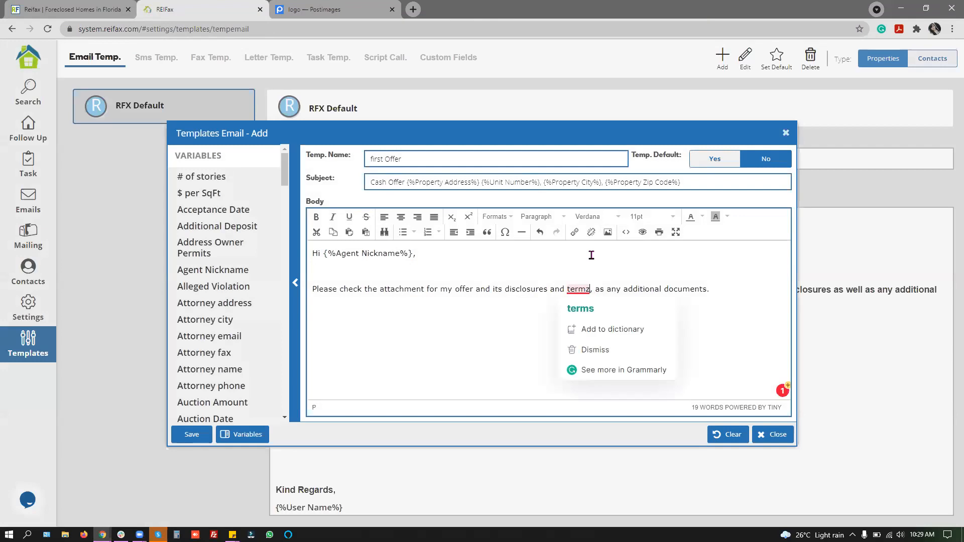
key(BackSpace)
text(s)
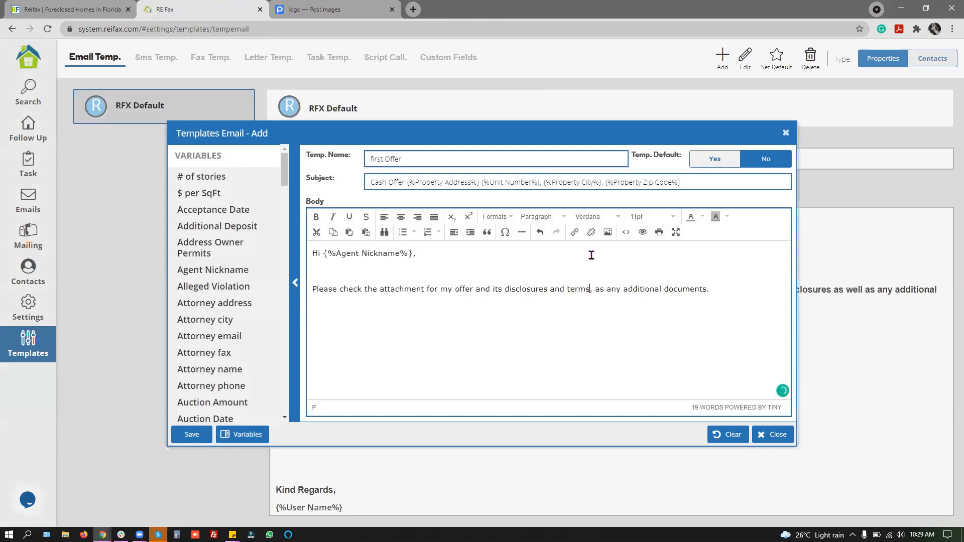
click(420, 323)
click(608, 234)
click(610, 232)
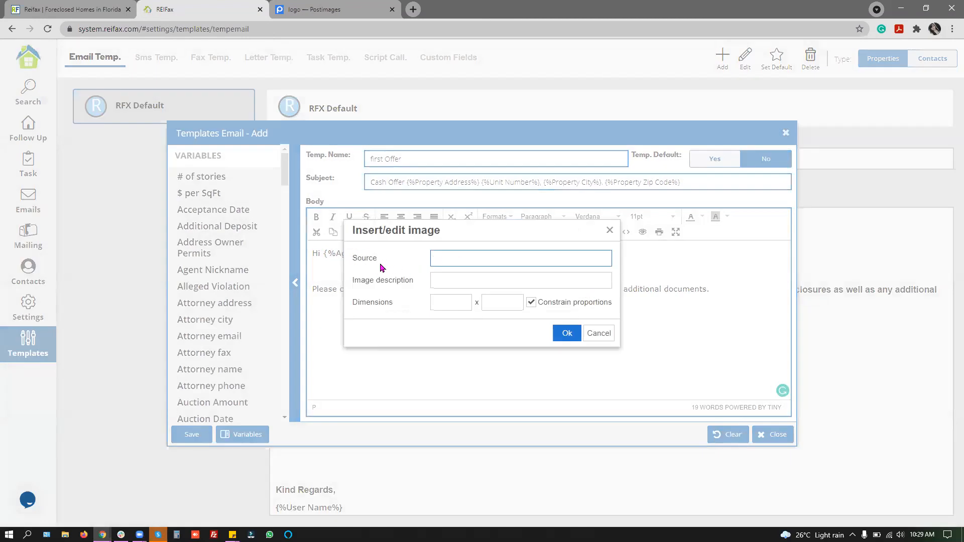
right_click(458, 258)
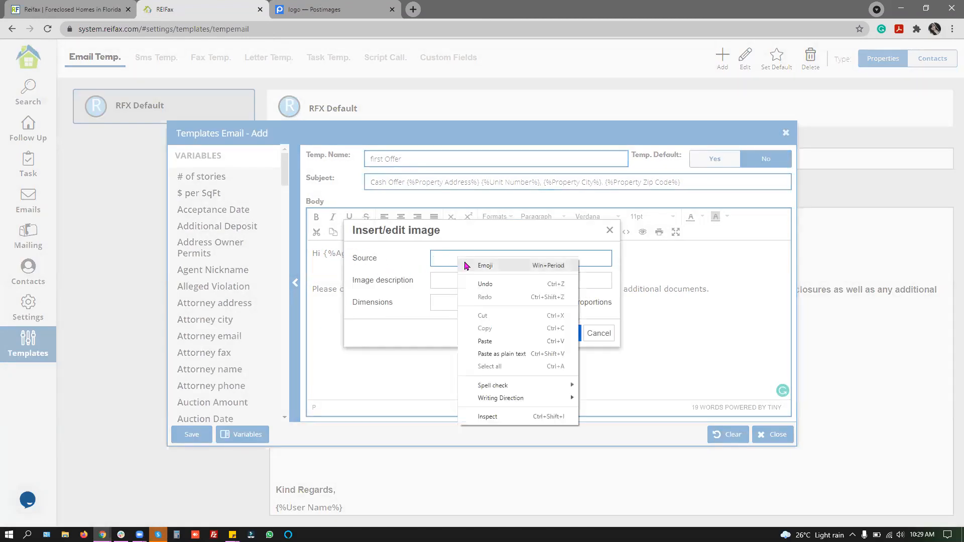
click(485, 341)
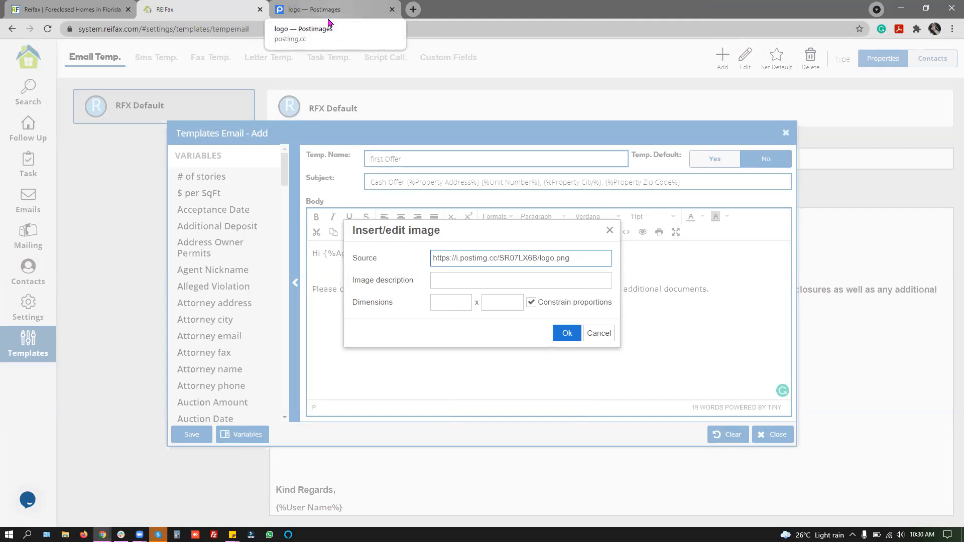
click(452, 283)
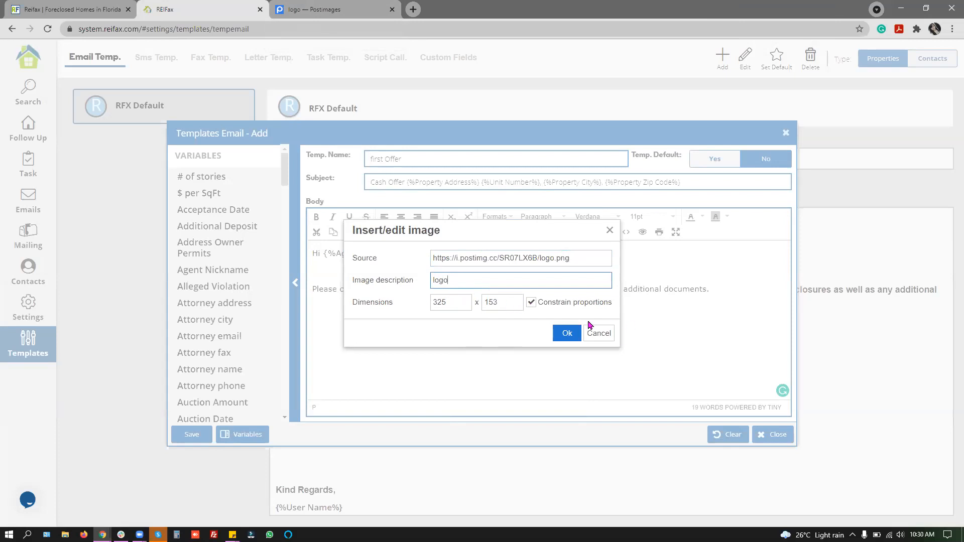
click(570, 341)
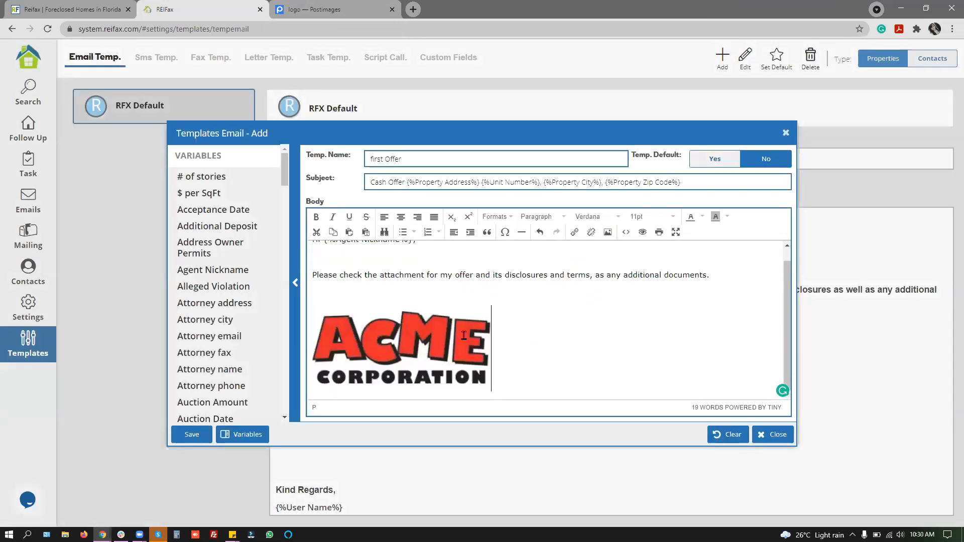
Shrink the inserted logo image proportionally to roughly two thirds of its size and deselect it.
click(401, 346)
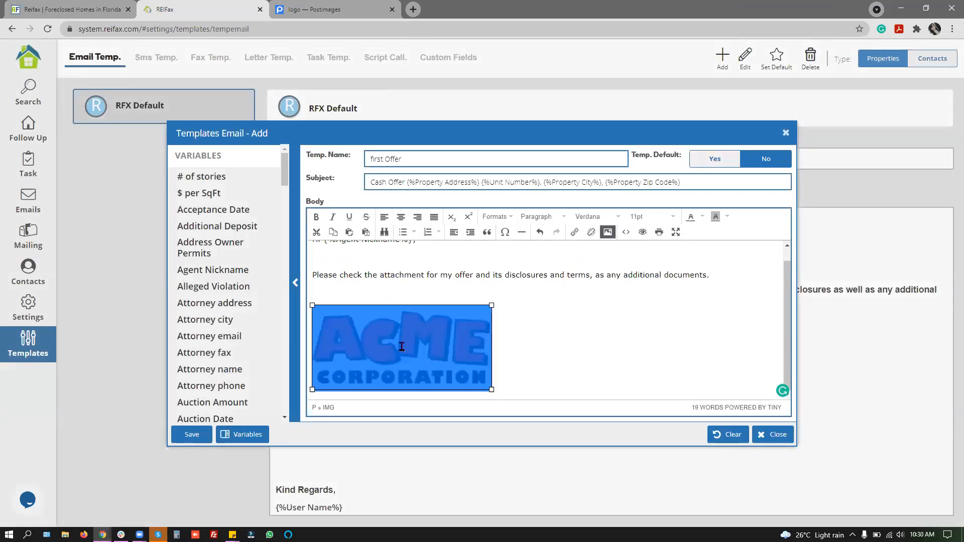
drag(492, 389, 450, 350)
click(599, 348)
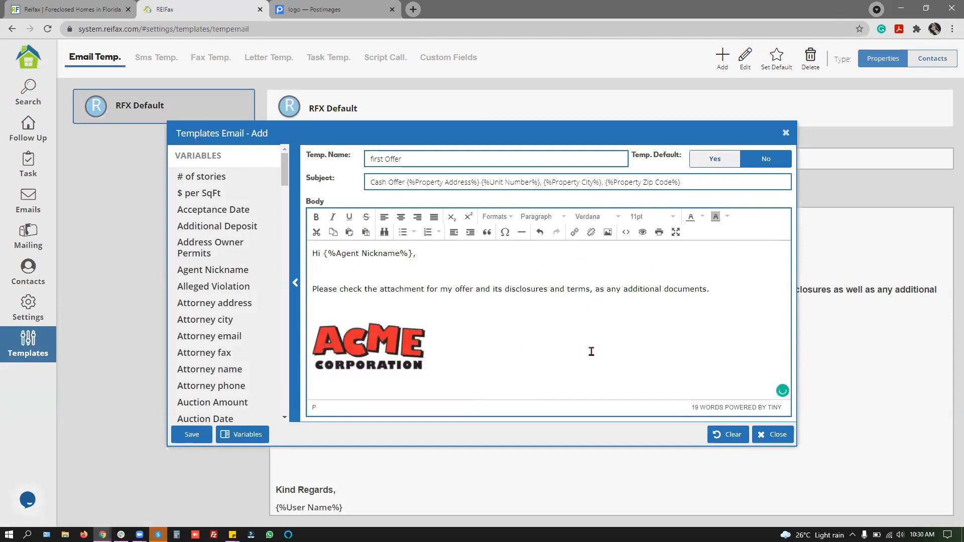
Add the closing line "Best regards," below the logo and start a new paragraph.
key(Return)
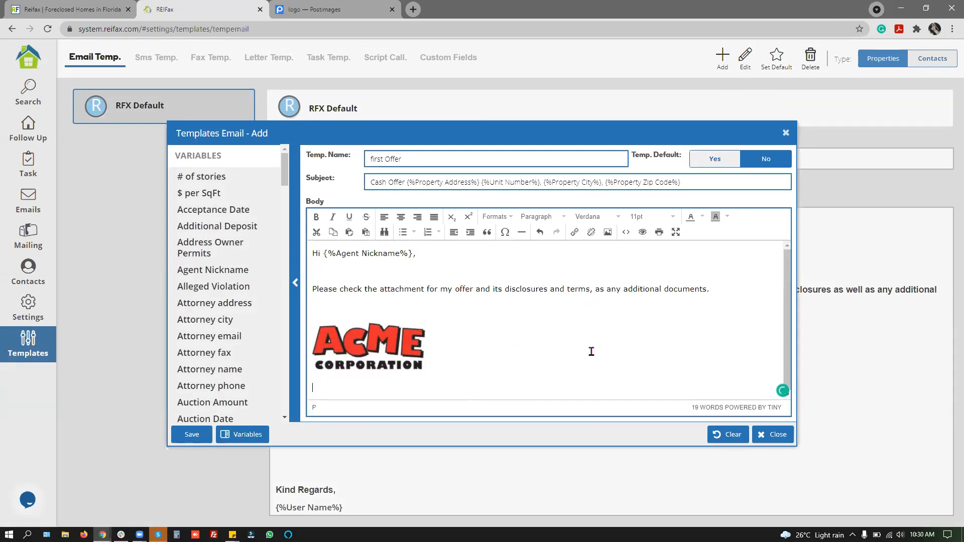
text(Best regards,)
key(Return)
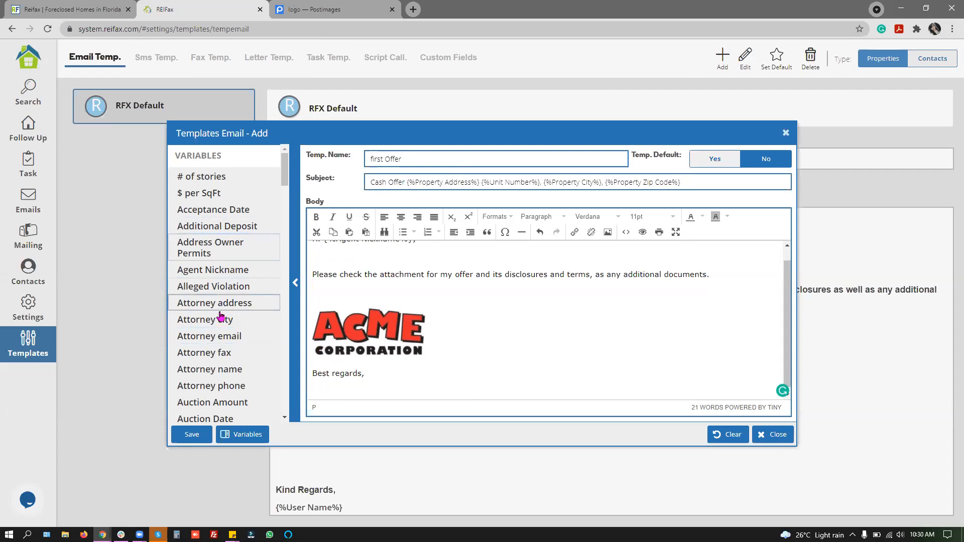
Insert the Follow up Name, Follow up Phone and Follow up Email variables below the closing line.
scroll(219, 321, down, 15)
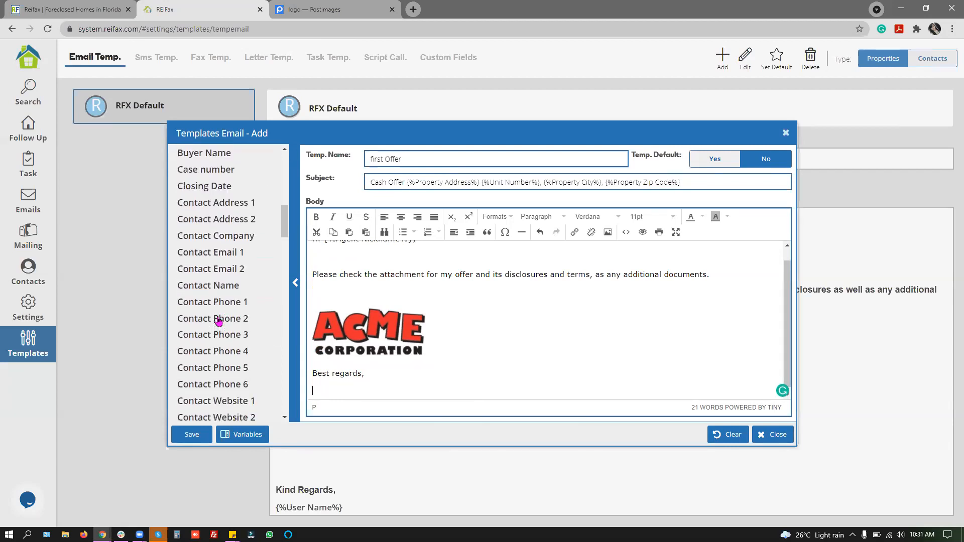
scroll(219, 322, down, 5)
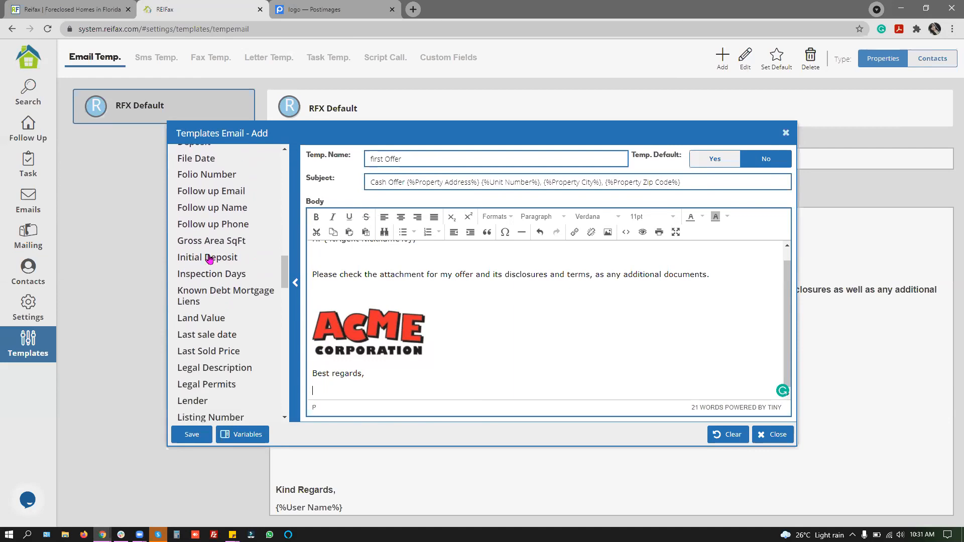
click(218, 208)
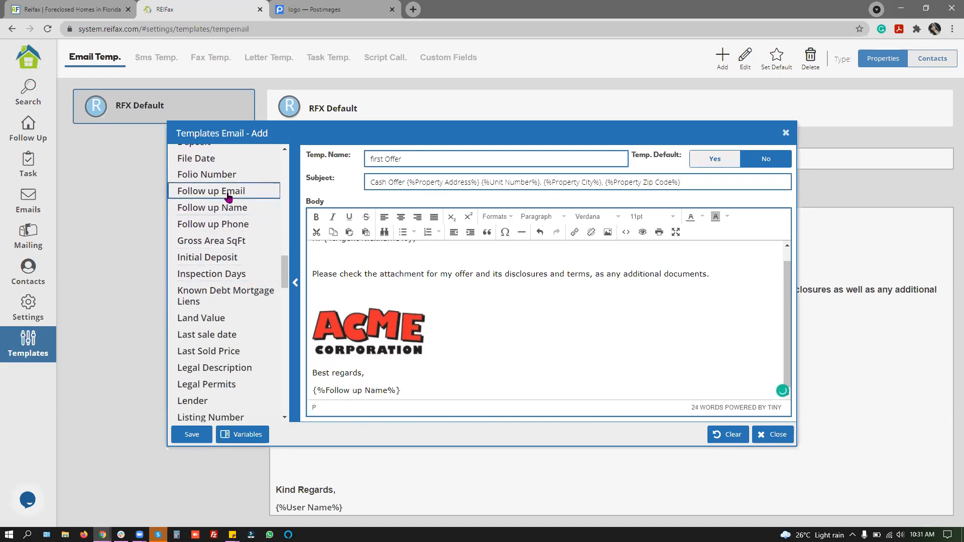
click(243, 224)
click(210, 190)
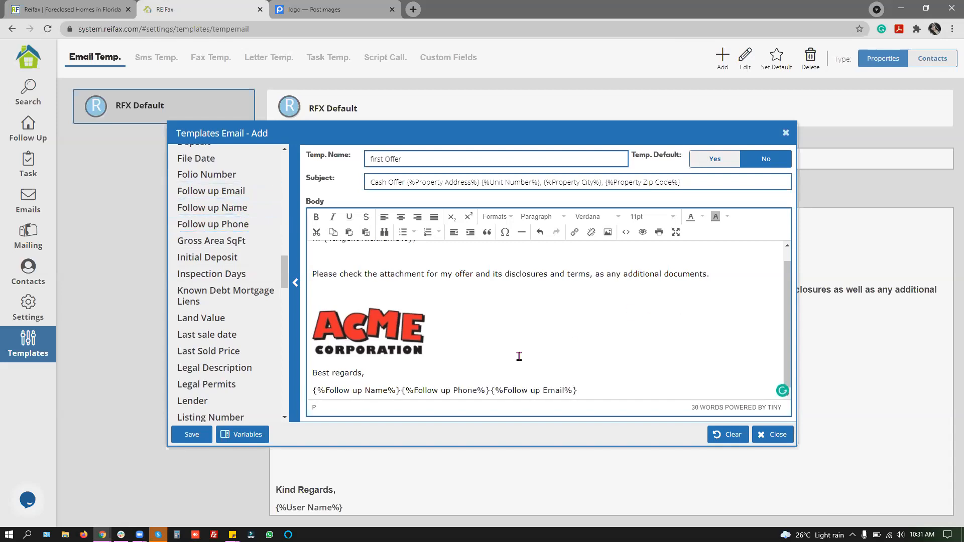
Put the name, phone and email variables of the signature on separate lines.
click(400, 392)
key(Return)
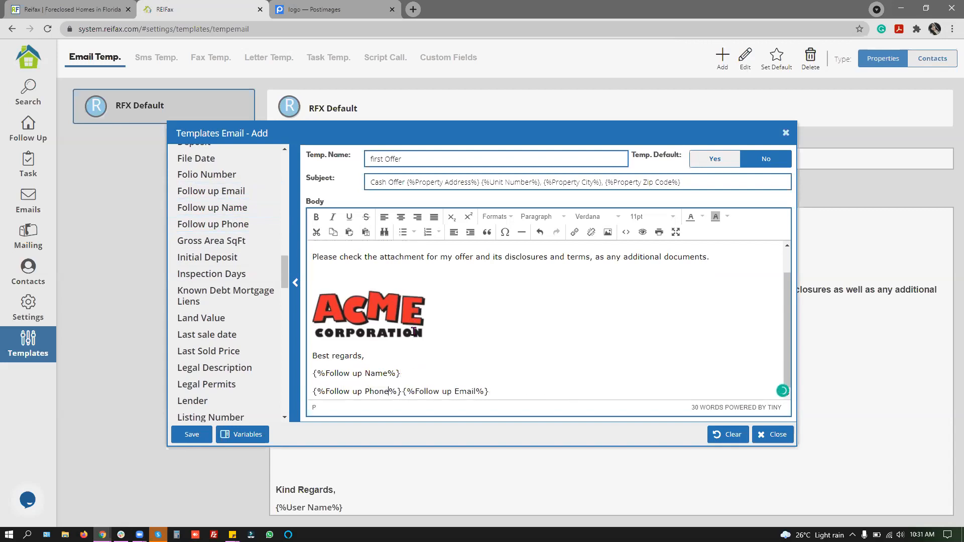
key(Return)
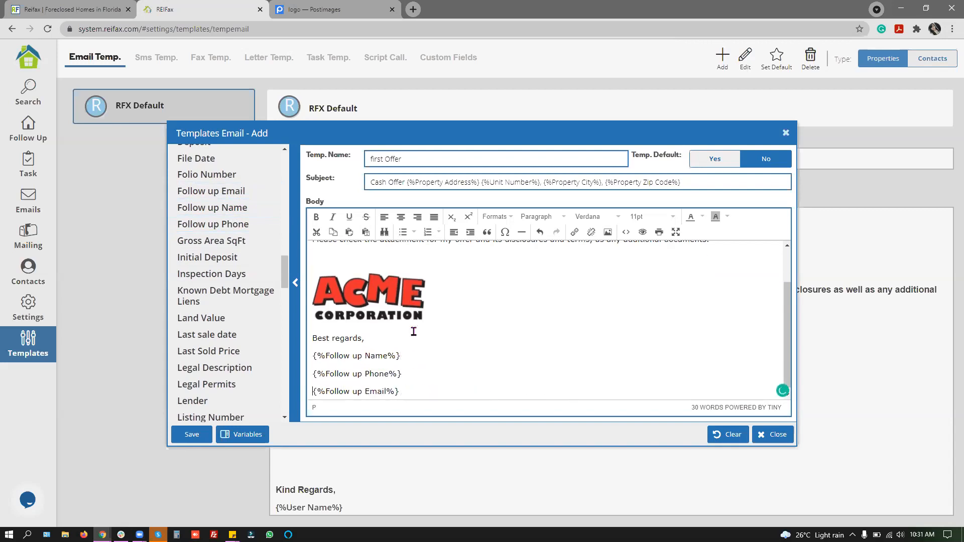
triple_click(415, 358)
click(424, 370)
triple_click(424, 371)
click(410, 386)
triple_click(376, 392)
click(476, 382)
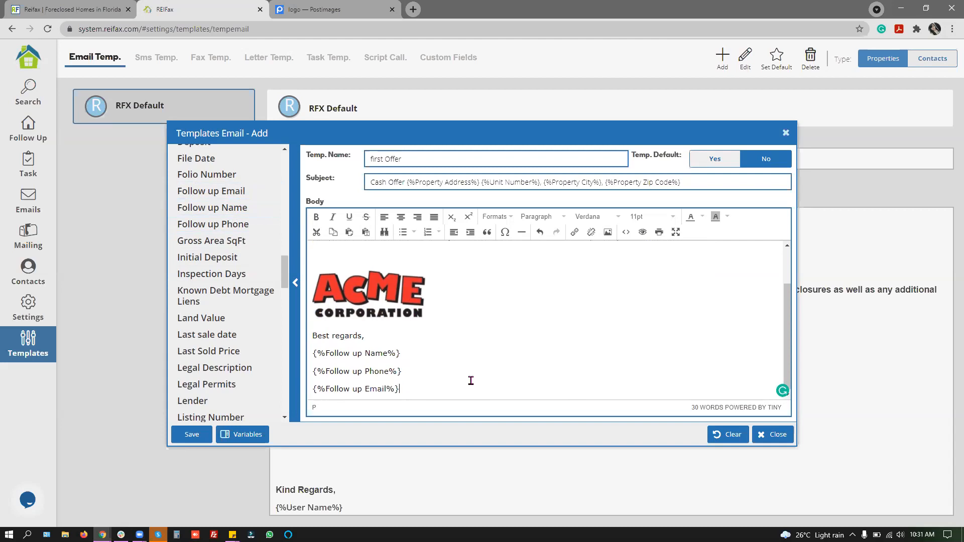
Add the sentence "Contact me back." after "as any additional documents." in the body.
scroll(471, 381, up, 3)
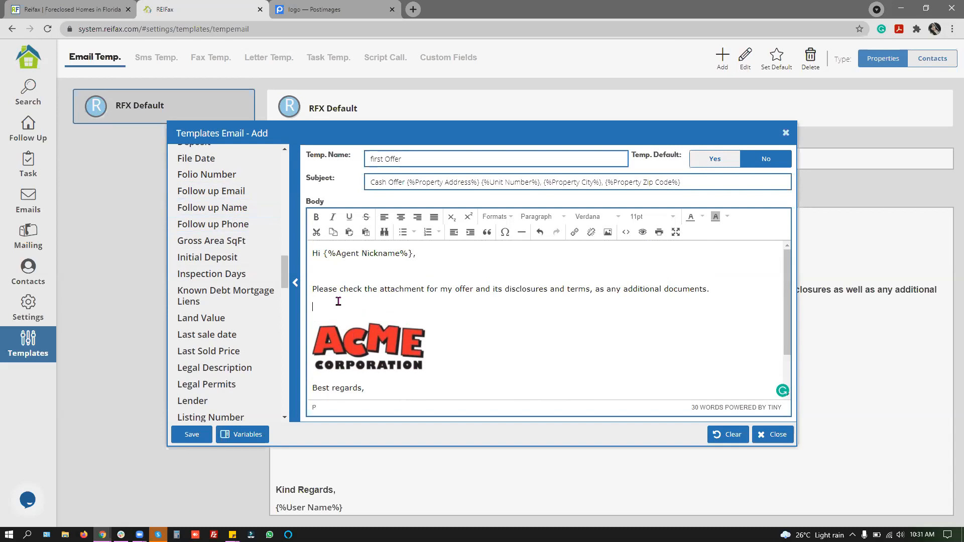
click(730, 289)
text(Contact me back.)
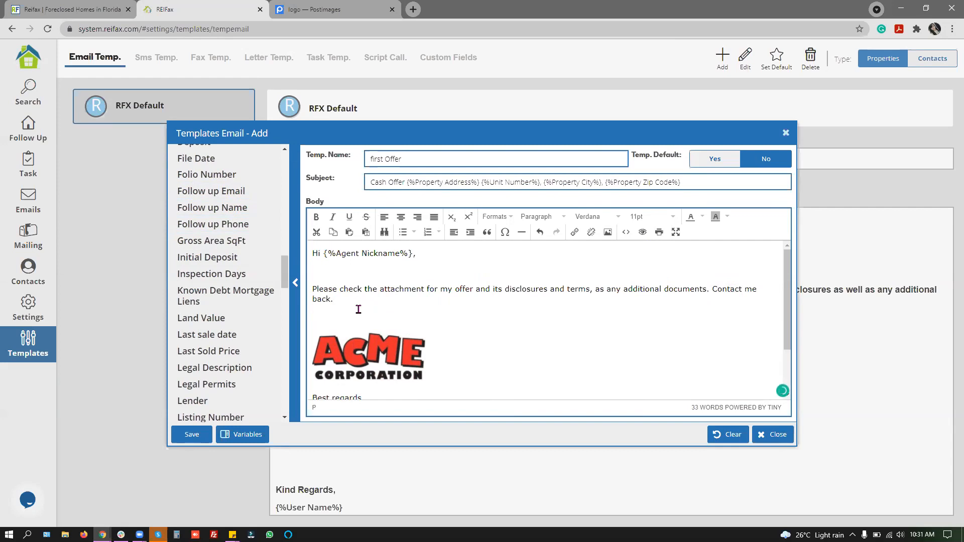
Try removing the blank line between the body text and the logo.
click(322, 313)
key(BackSpace)
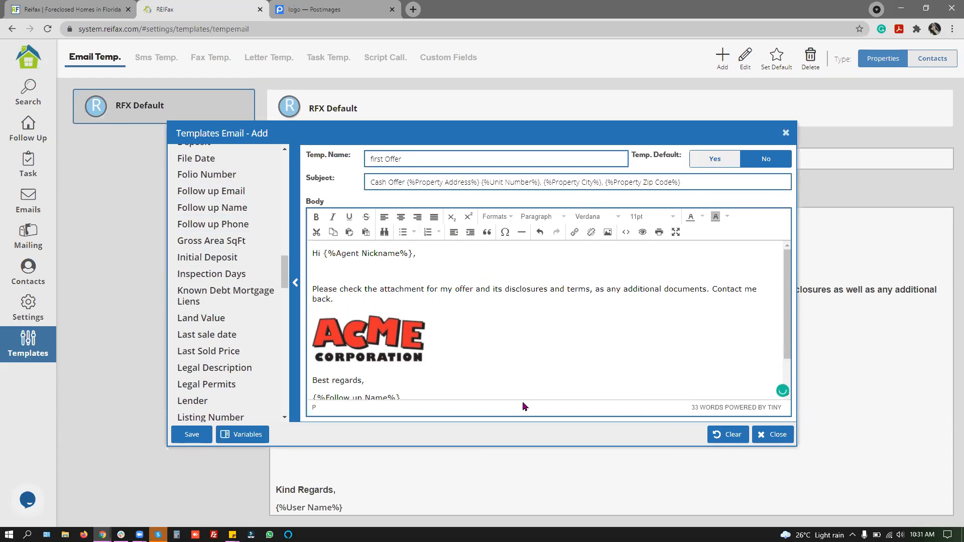
key(Return)
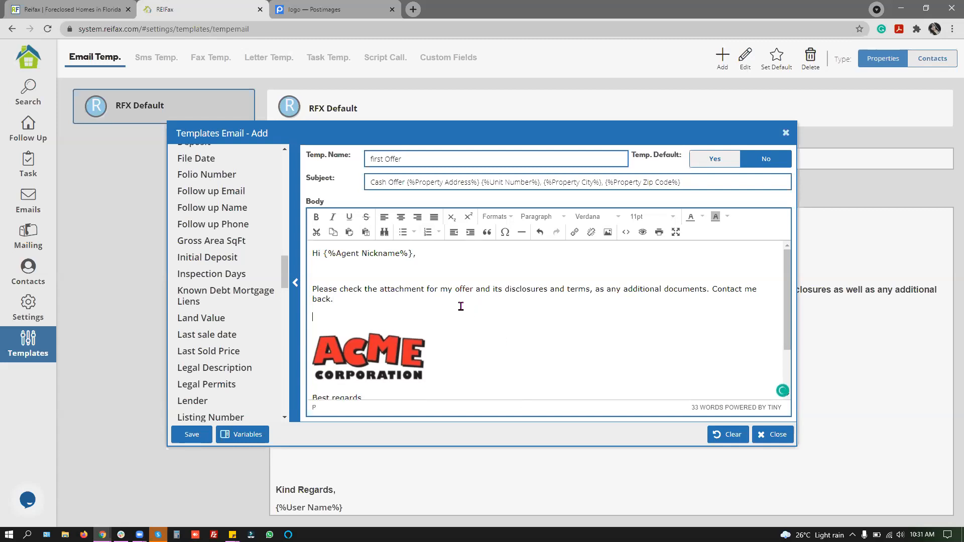
Save the "first Offer" template and view the RFX Default template.
click(191, 435)
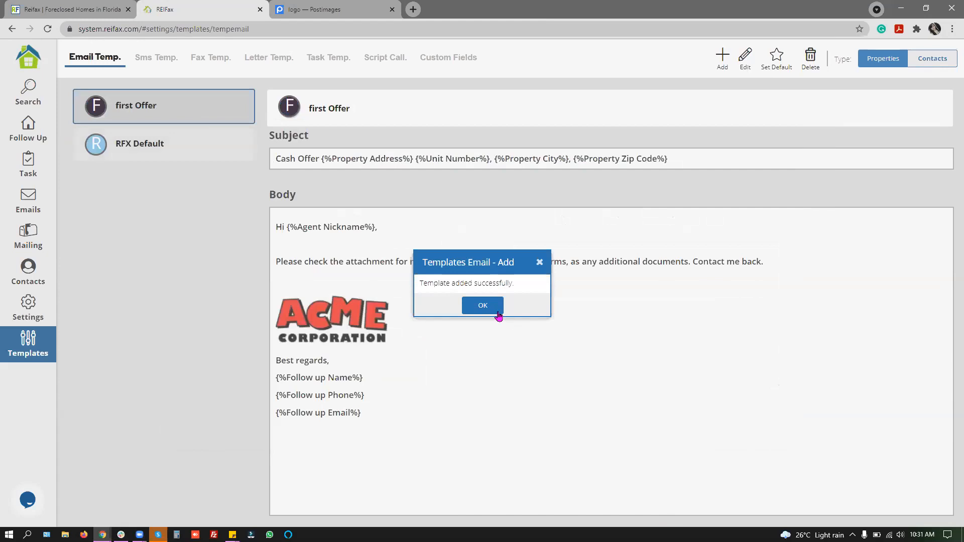
click(175, 143)
Set the "first Offer" template as the default email template.
click(149, 115)
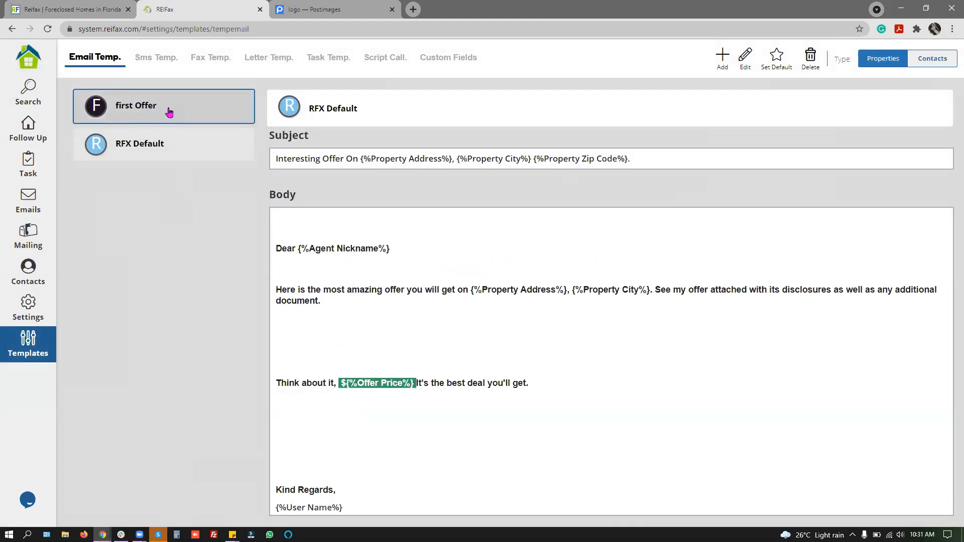
click(169, 113)
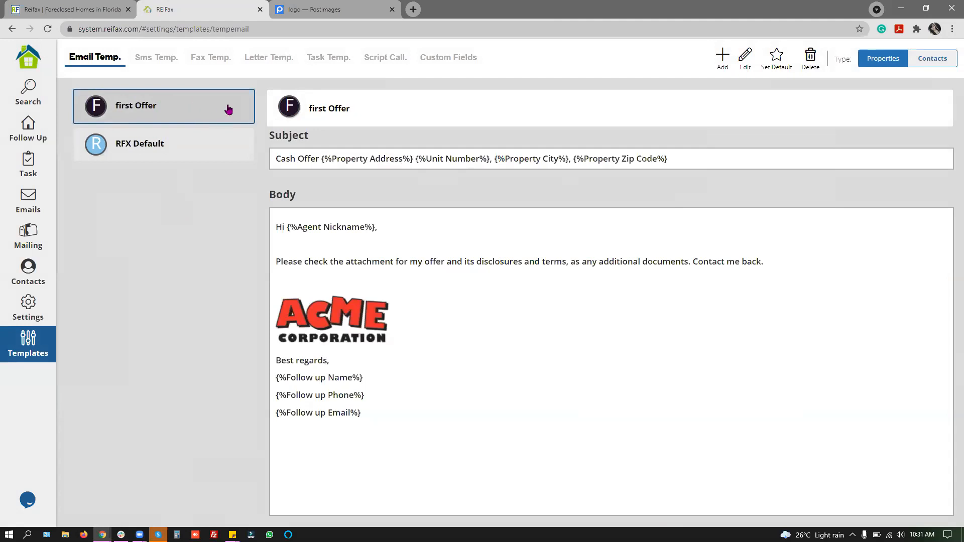
click(776, 56)
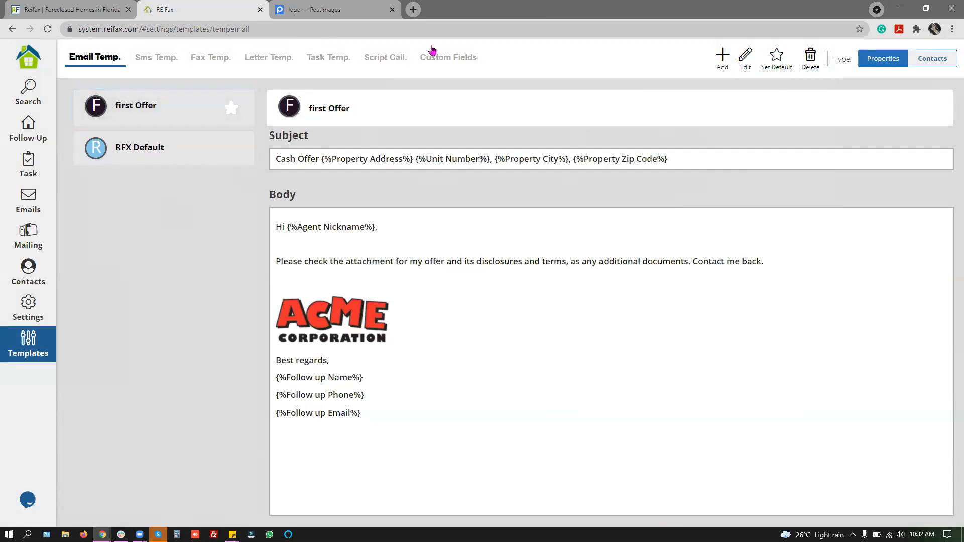
Create a new email template named "Follow up email".
click(727, 54)
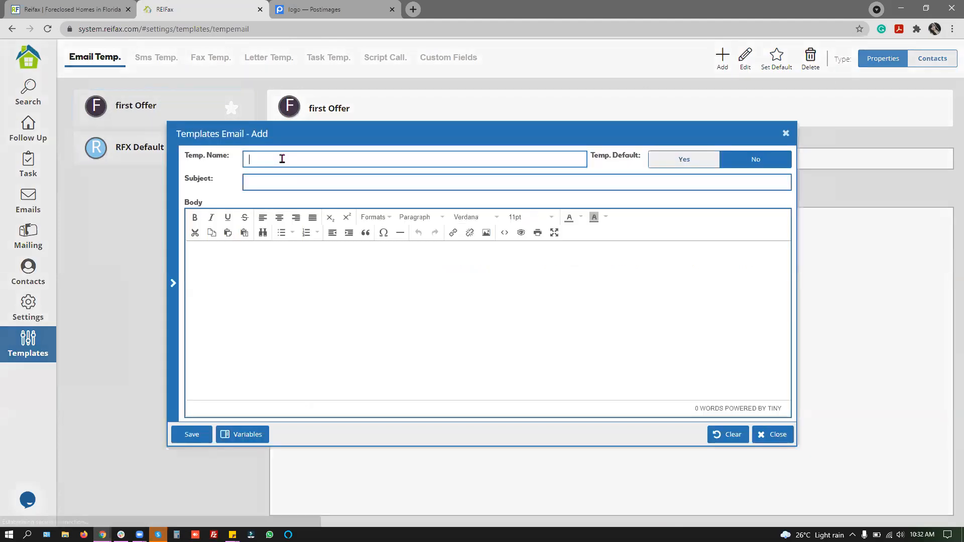
text(Fol)
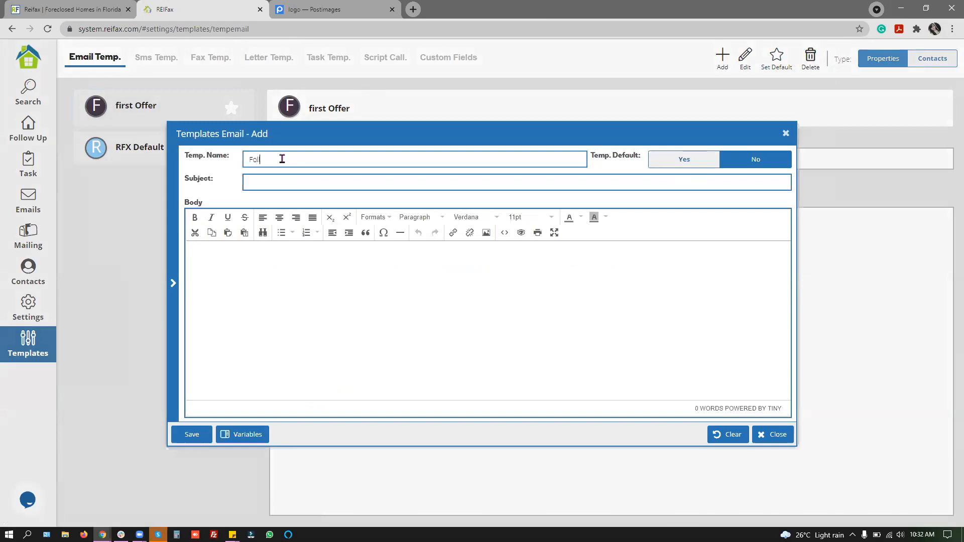
text(low up Email)
Enter the subject "Did you received the offer I send you about property" for the follow-up template.
click(302, 182)
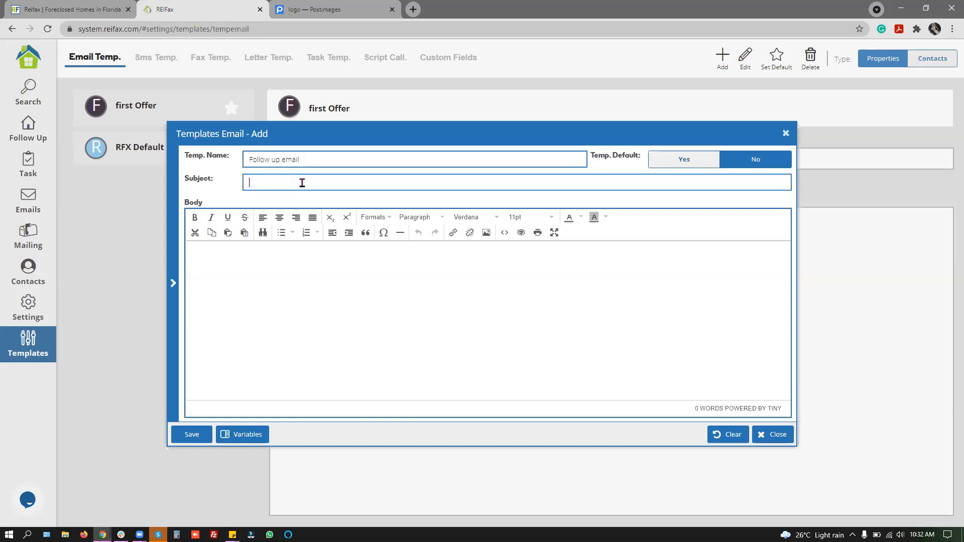
text(Did you rrceived the offer I sent)
text(d you)
click(277, 183)
text(end you abou)
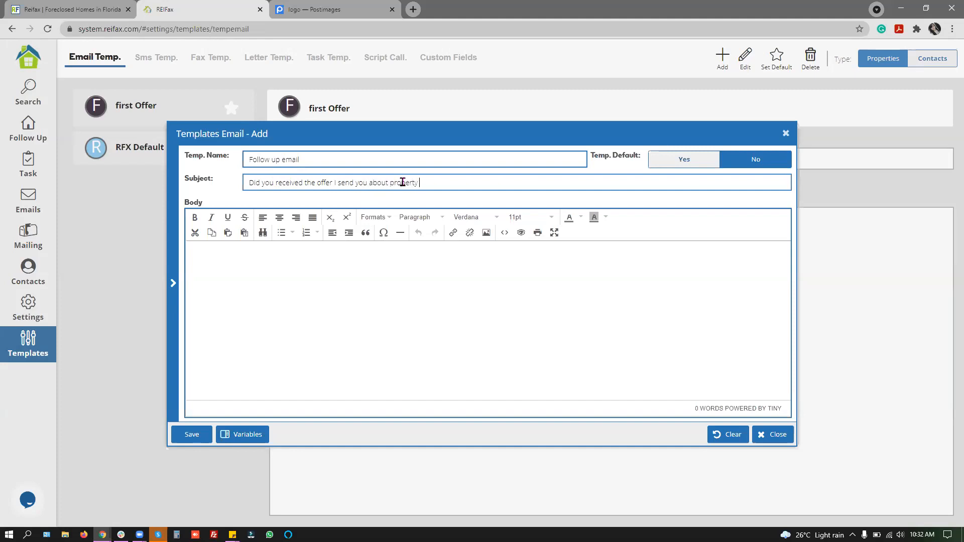
Insert the Property Address variable at the end of the subject line.
click(246, 435)
scroll(226, 221, down, 15)
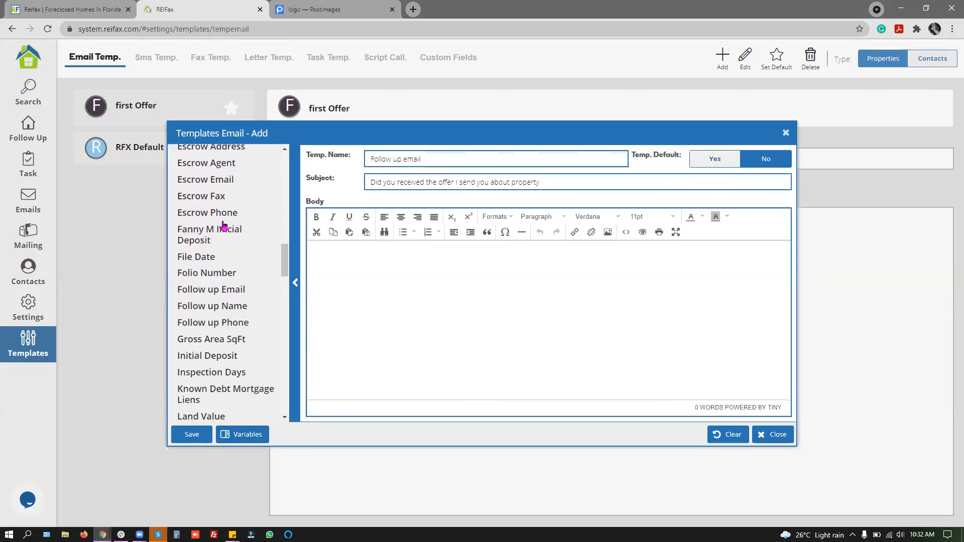
scroll(224, 226, down, 8)
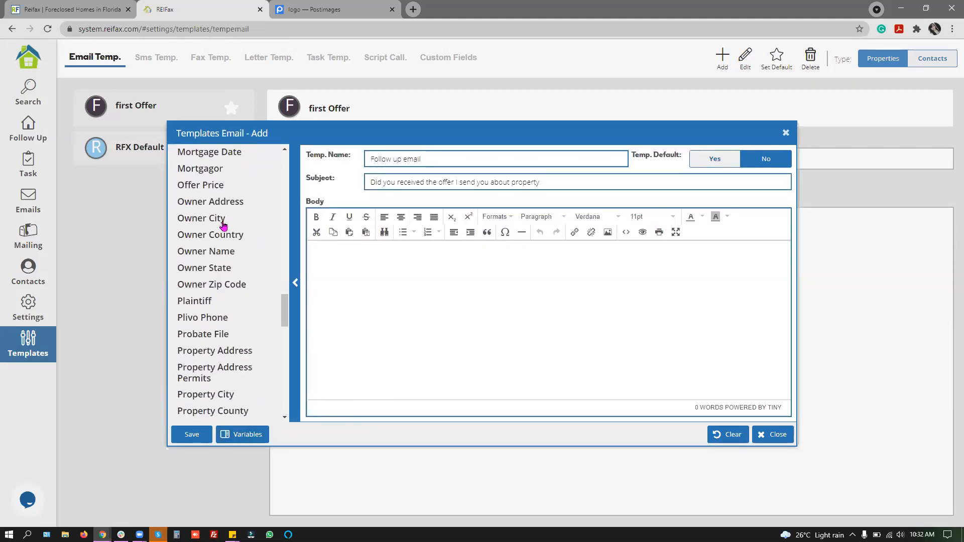
scroll(228, 301, down, 1)
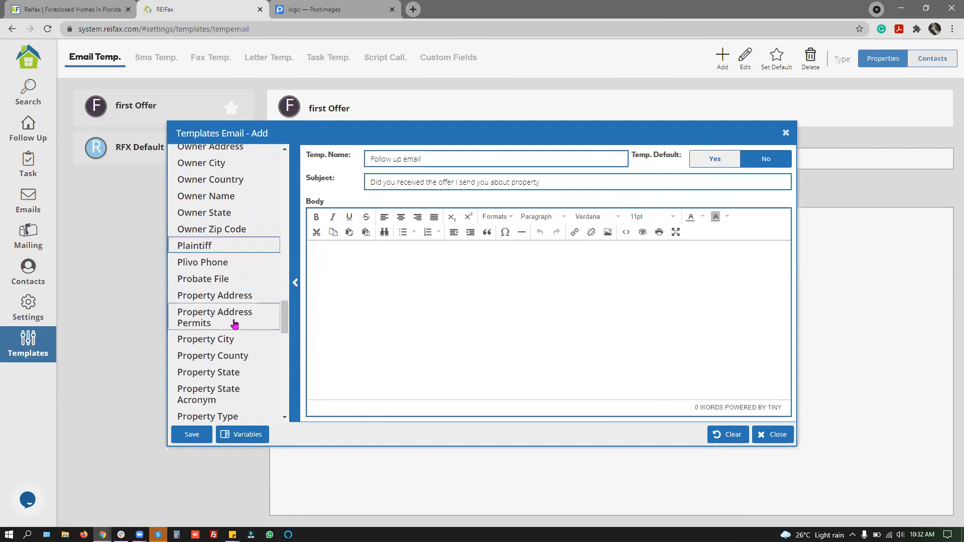
click(230, 301)
click(541, 182)
Begin the email body with the greeting "Hi" and find the agent variables for it.
click(477, 279)
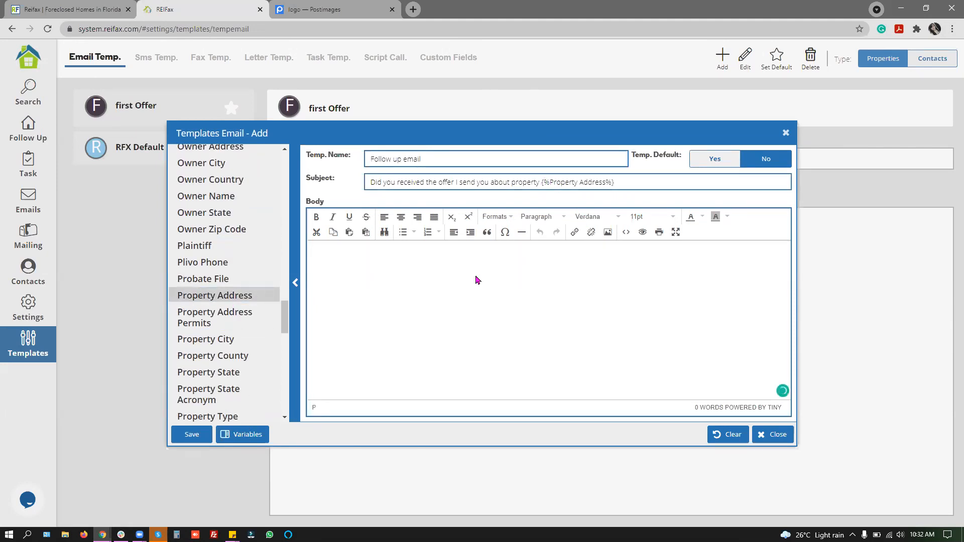
text(Hi)
scroll(191, 296, up, 10)
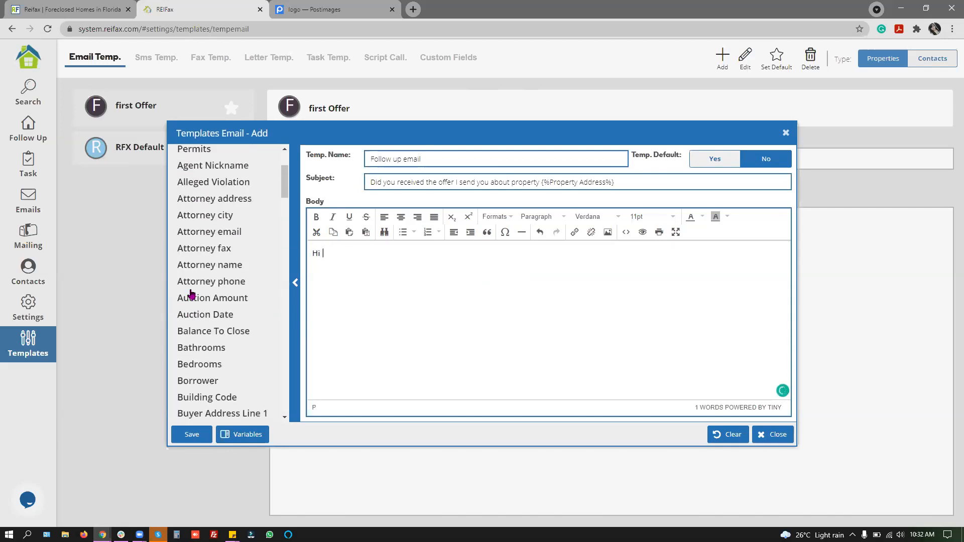
Insert the Agent Nickname variable after "Hi" in the email body's greeting.
scroll(191, 296, up, 3)
click(228, 270)
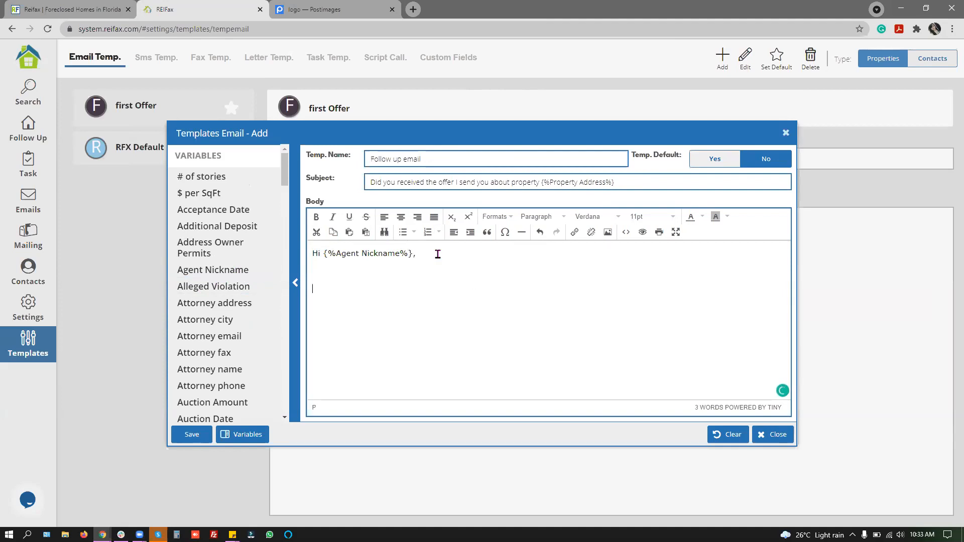
Write in the body "I sent you an offer a few days ago, I am really interested in buy that property, Please contact me back.".
text(sent you an offer a few days ago, I am really inte)
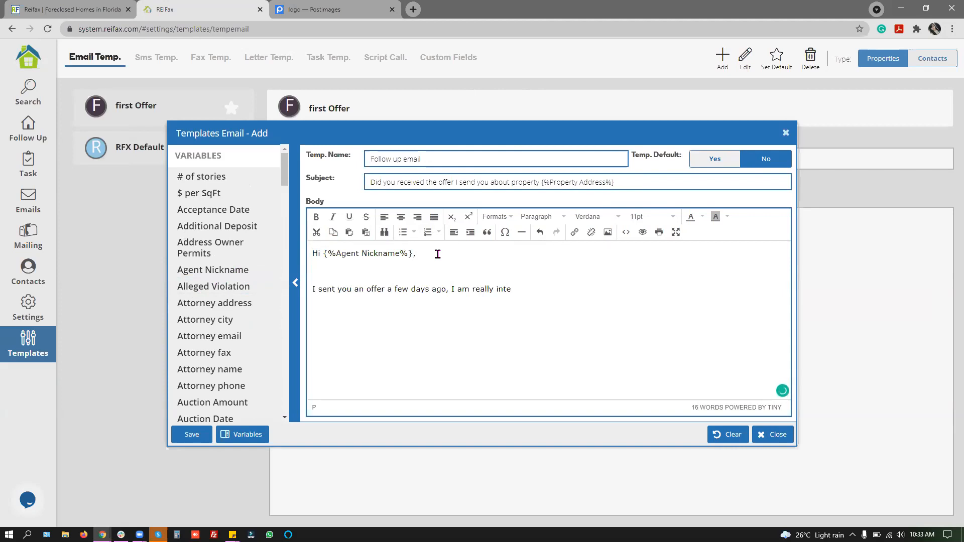
text(d )
text(in buy tha)
text(t pproperty)
text( p)
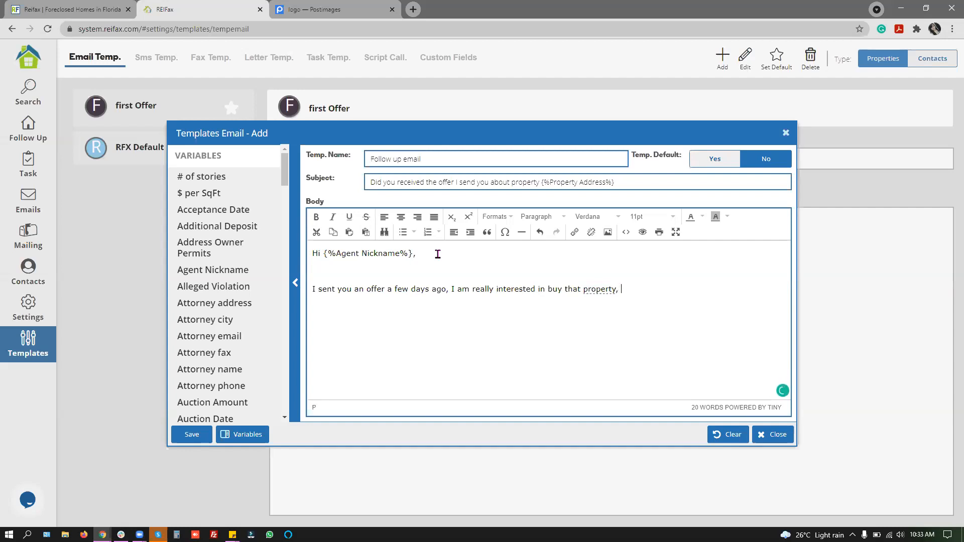
text(ease contact me back.)
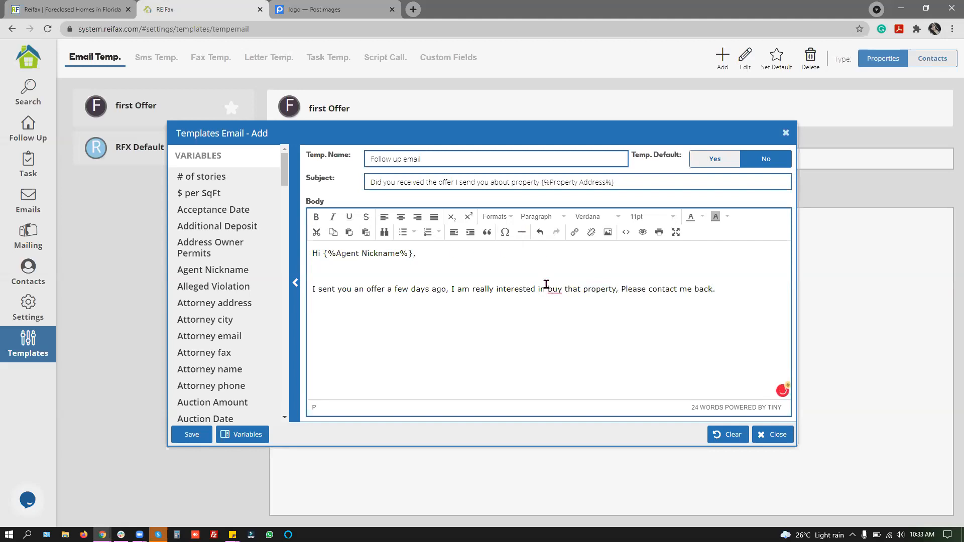
Correct "buy" to "buying" in the message sentence.
mouse_move(555, 292)
click(562, 316)
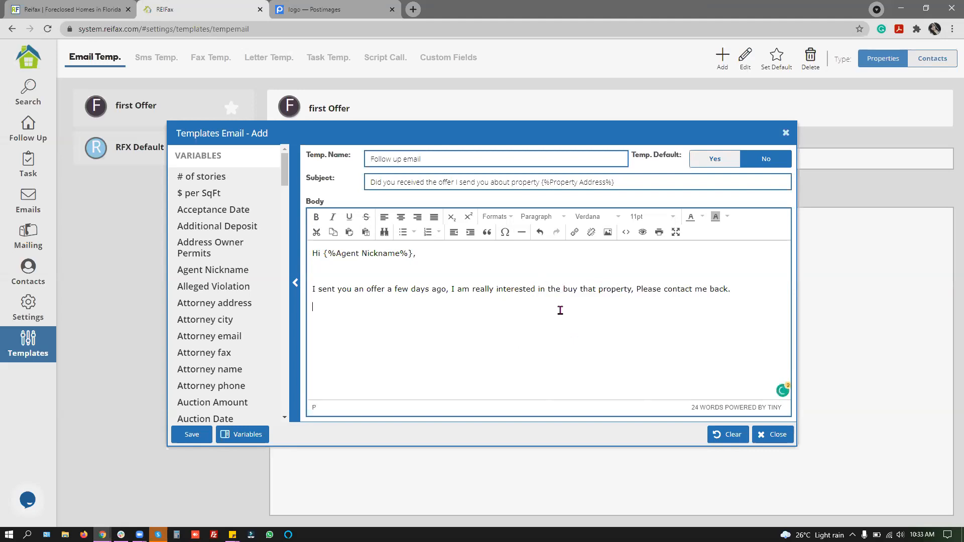
double_click(547, 289)
key(BackSpace)
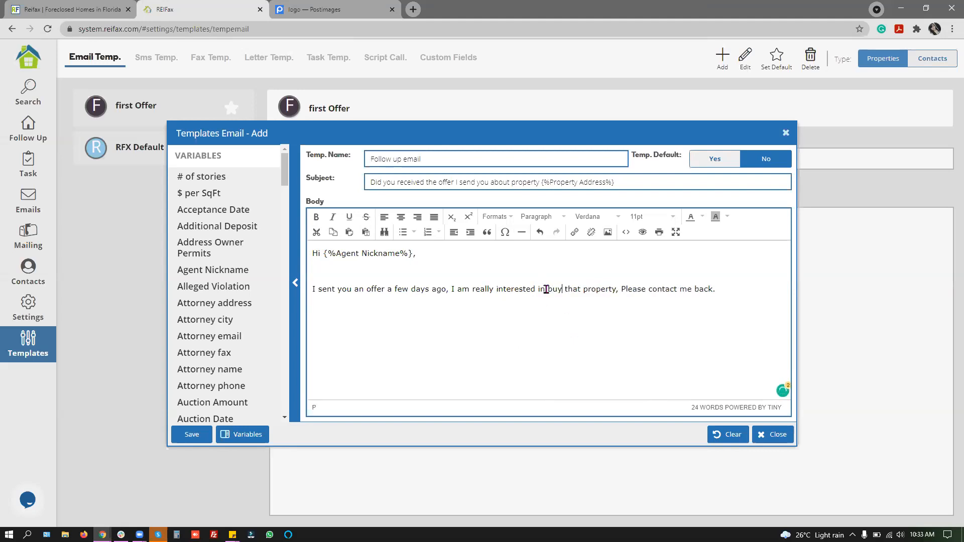
text(ing)
click(424, 310)
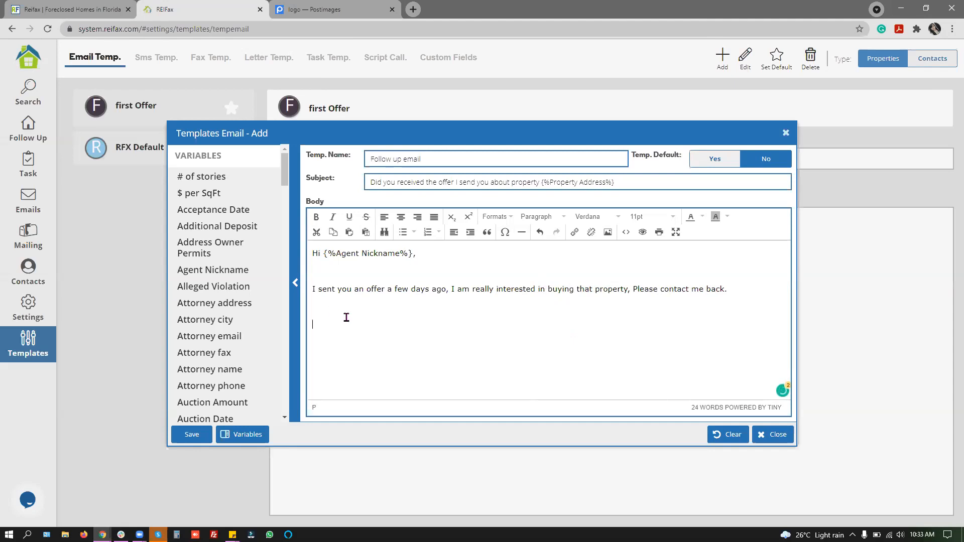
click(608, 232)
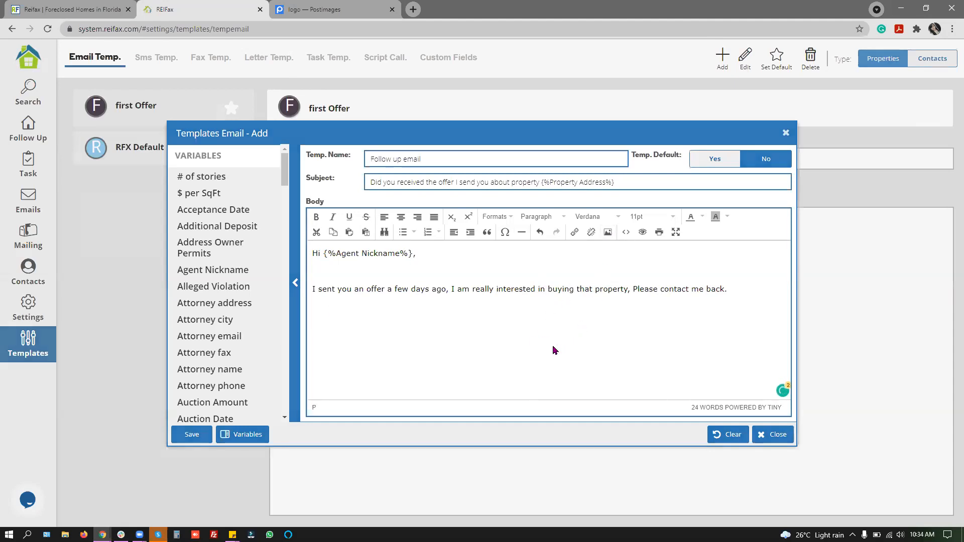
text(https://i.postimg.cc/SR07LX6B/logo.png)
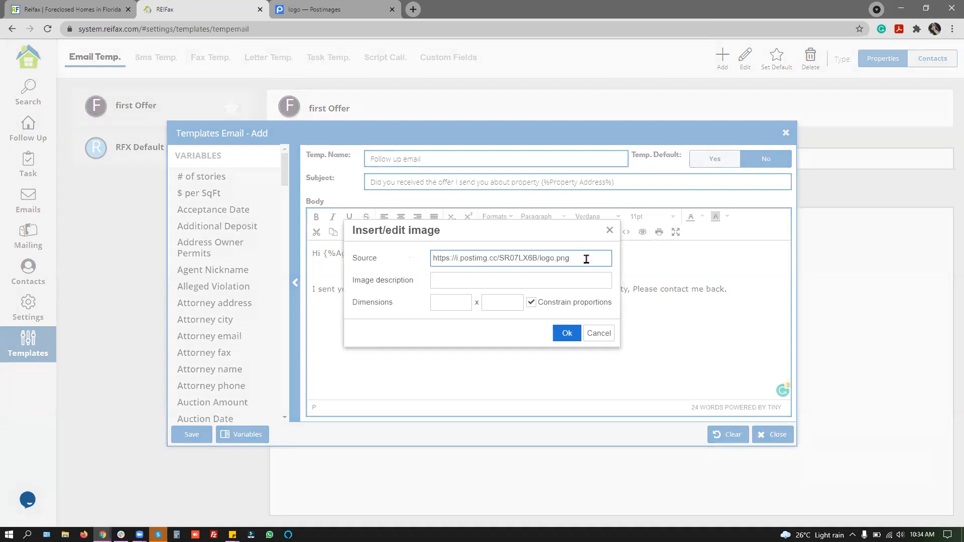
click(479, 279)
text(logo)
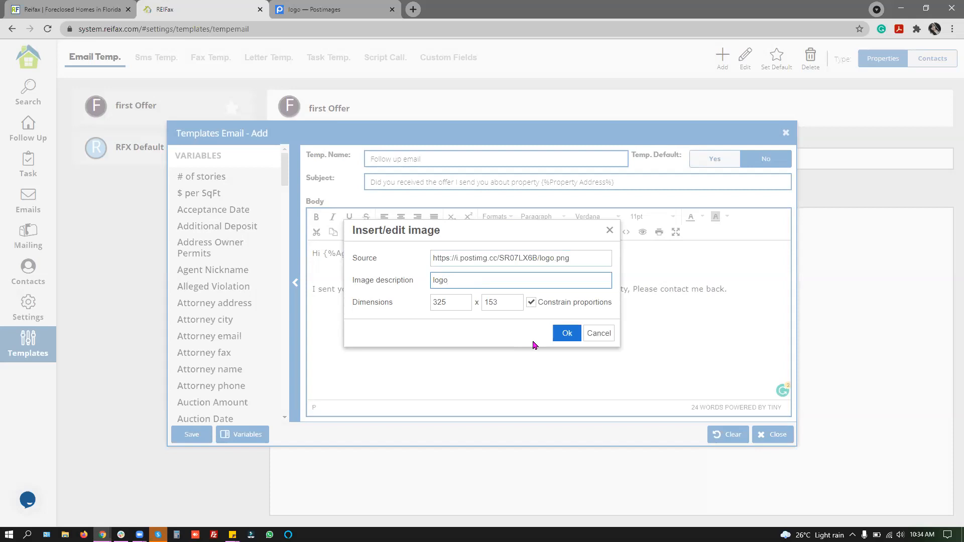
click(562, 336)
click(518, 356)
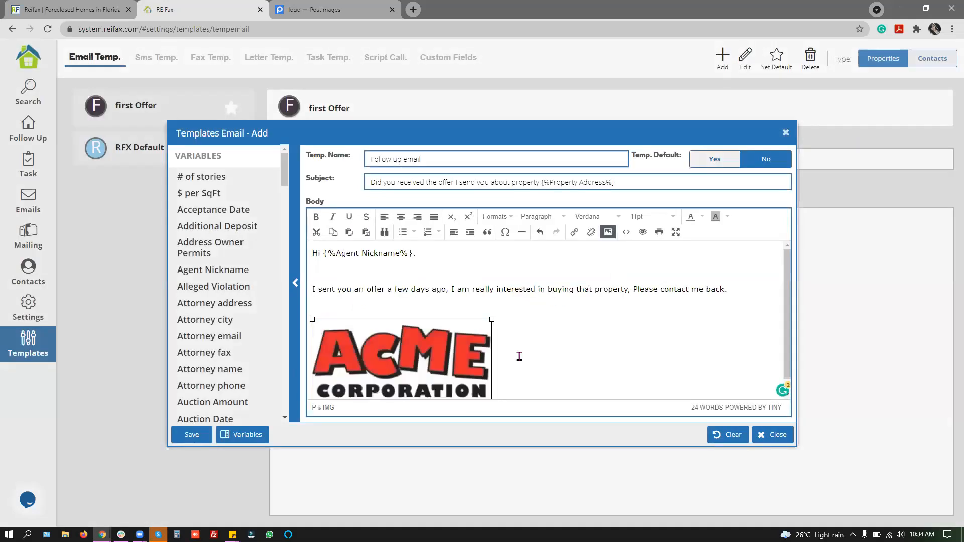
Shrink the inserted logo proportionally to about half its width.
scroll(518, 354, down, 1)
click(491, 389)
drag(491, 389, 401, 354)
Sign off below the logo with "Best regards," followed by the Follow up Name, Follow up Email and Follow up Phone variables.
click(437, 340)
key(Return)
text(Best regards,)
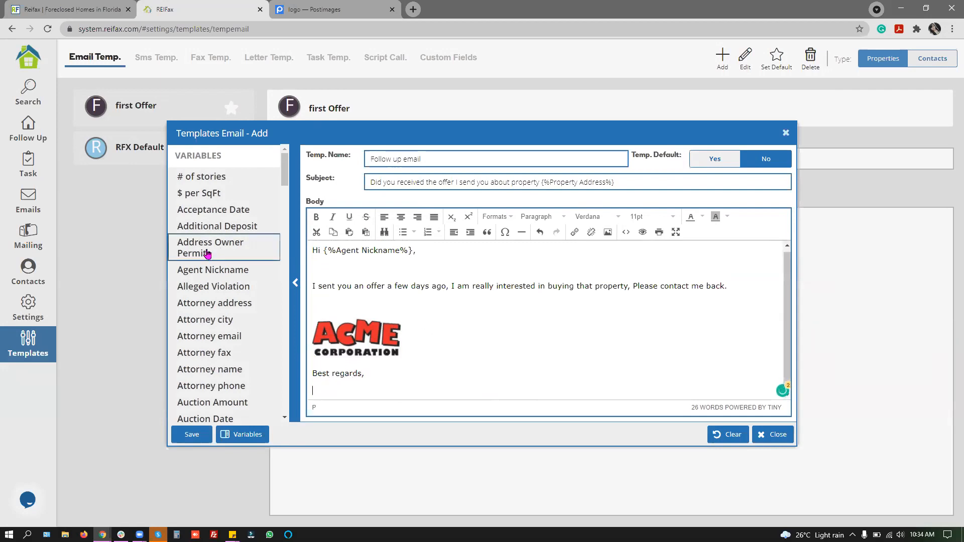
scroll(209, 257, down, 12)
scroll(207, 255, down, 3)
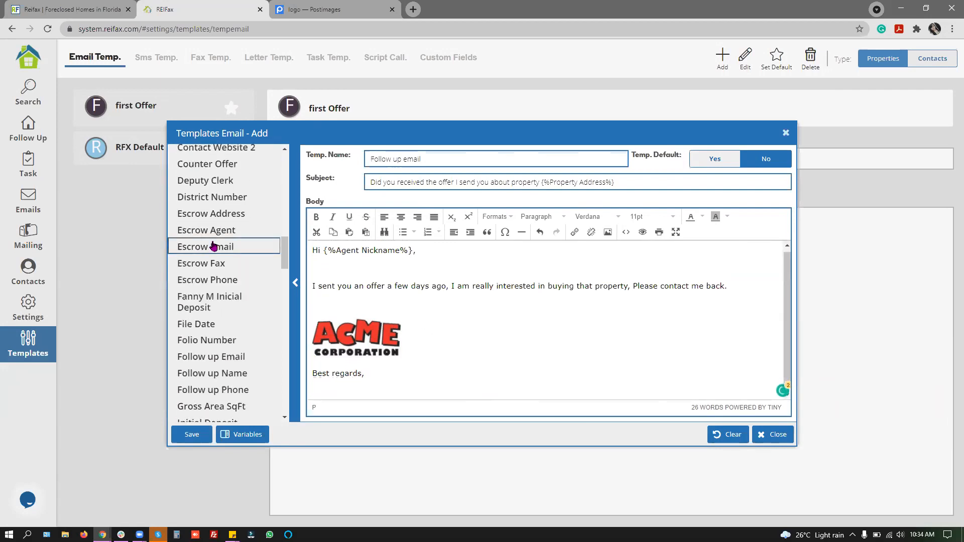
scroll(230, 317, down, 2)
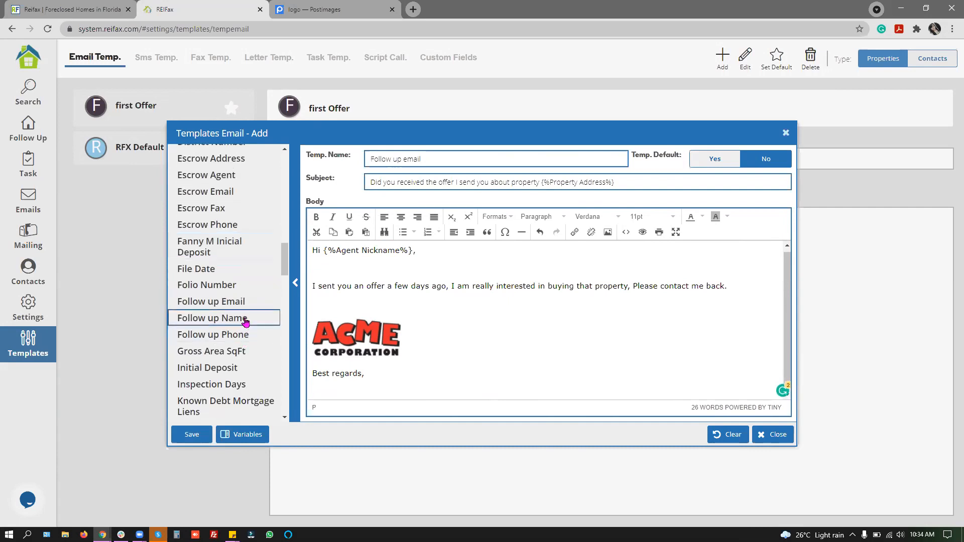
click(247, 318)
click(245, 302)
click(250, 333)
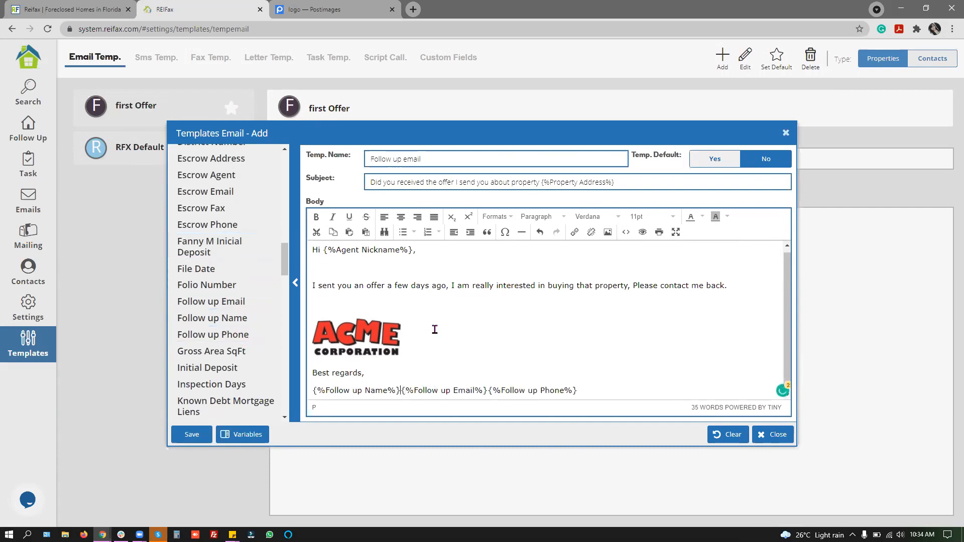
Put the Follow up name, email and phone variables on separate lines and save the email template.
key(Return)
click(400, 391)
key(Return)
click(497, 334)
scroll(500, 356, up, 2)
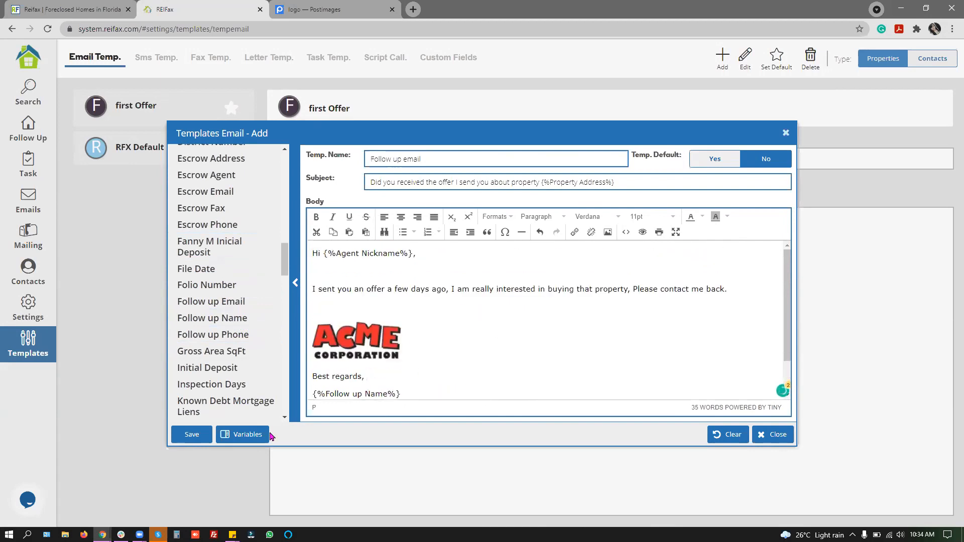
click(192, 435)
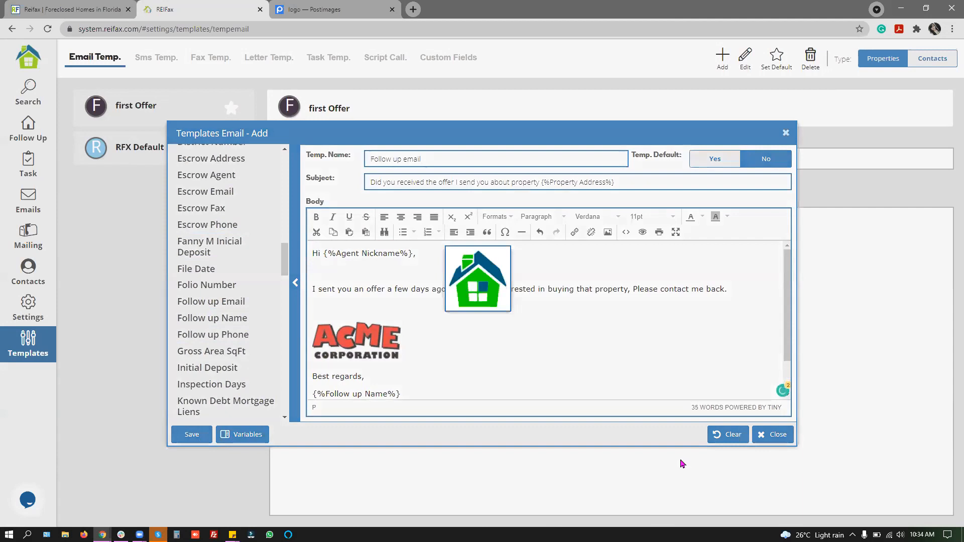
click(483, 306)
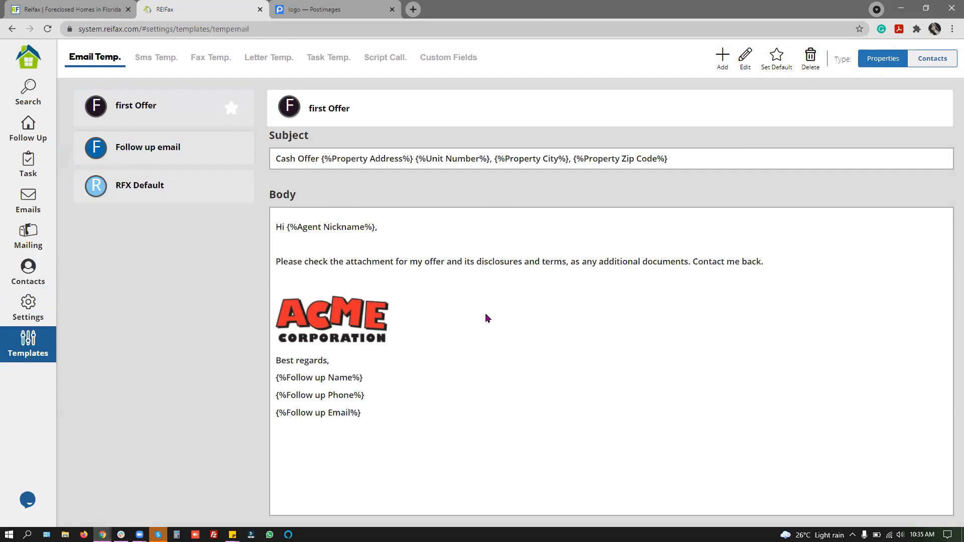
Look at the email templates for contacts, and return to those for properties.
click(938, 64)
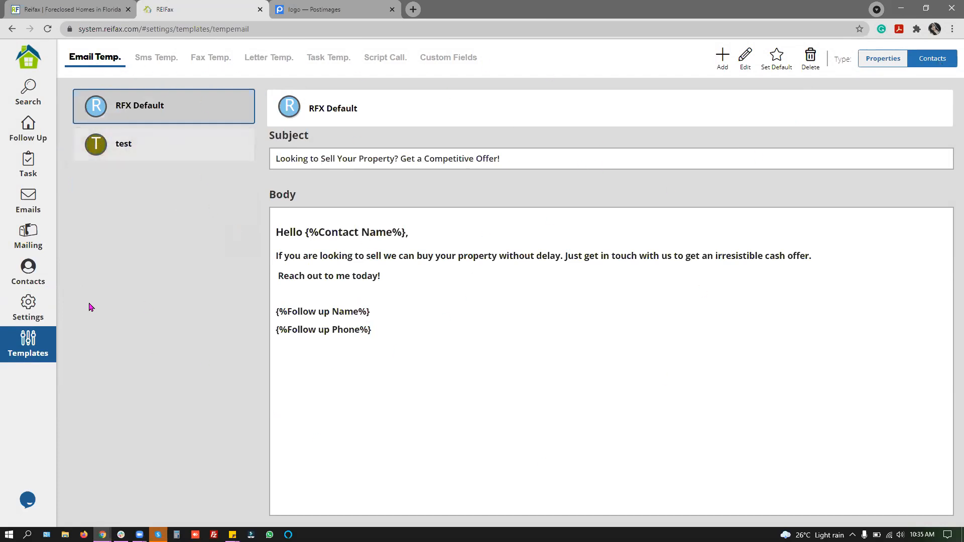
click(883, 59)
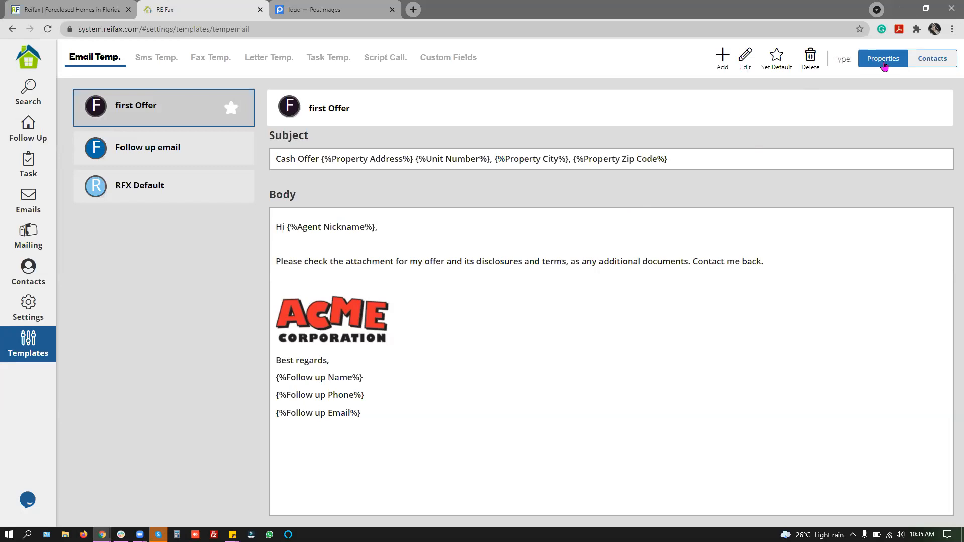
Start a new SMS template for properties and begin its body with "Hi" and the Agent Nickname variable.
click(158, 61)
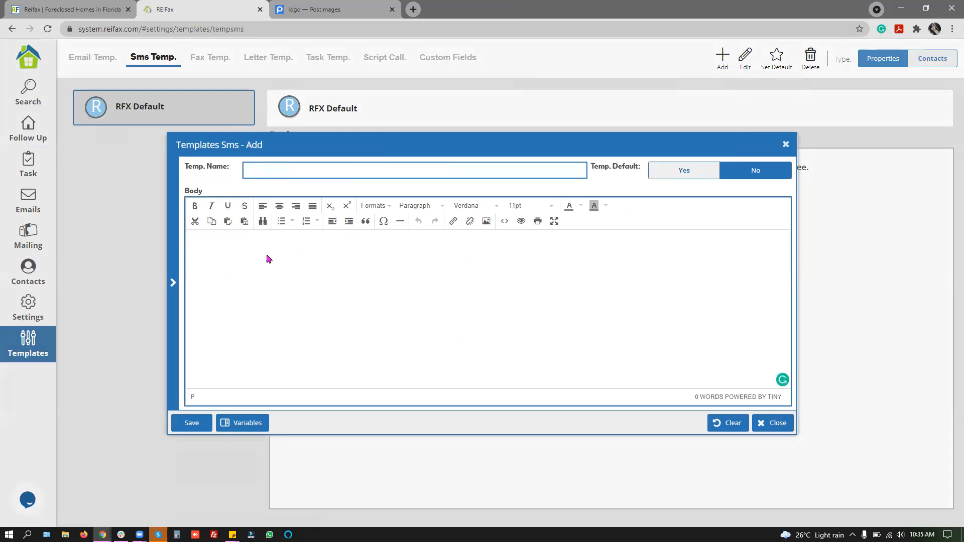
text(Hi)
click(256, 419)
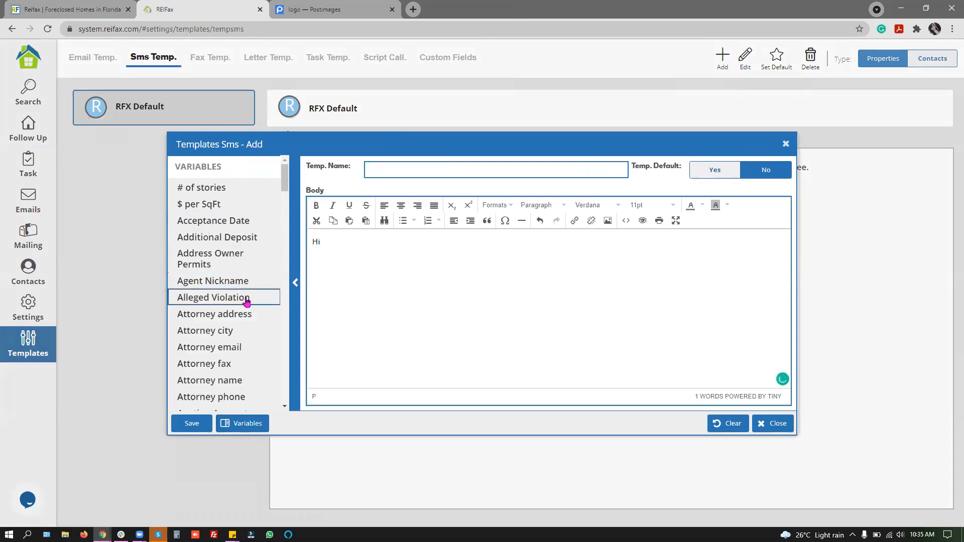
click(248, 282)
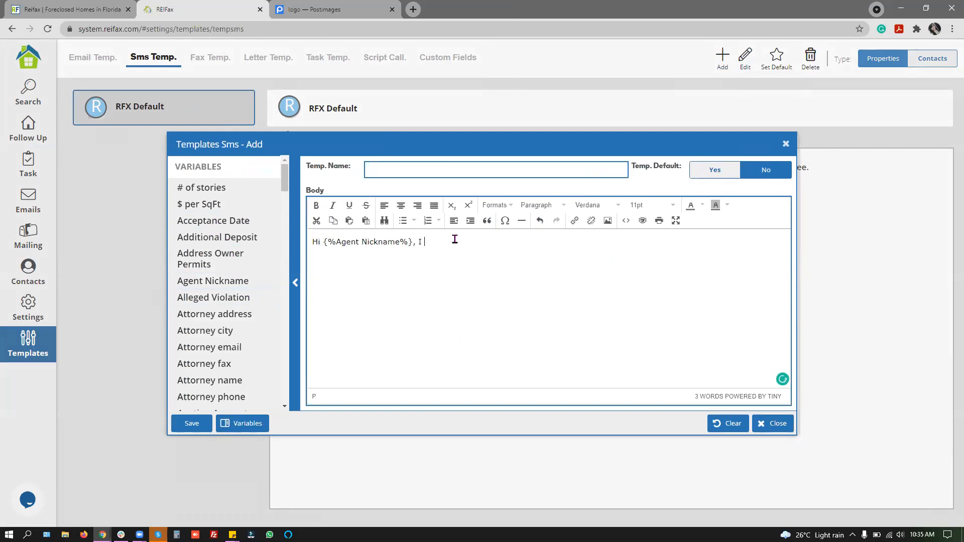
Continue the SMS body after the greeting with "I just sent you by email a contract with me offer about property".
text(ust sent y)
text(ou by email a contrac)
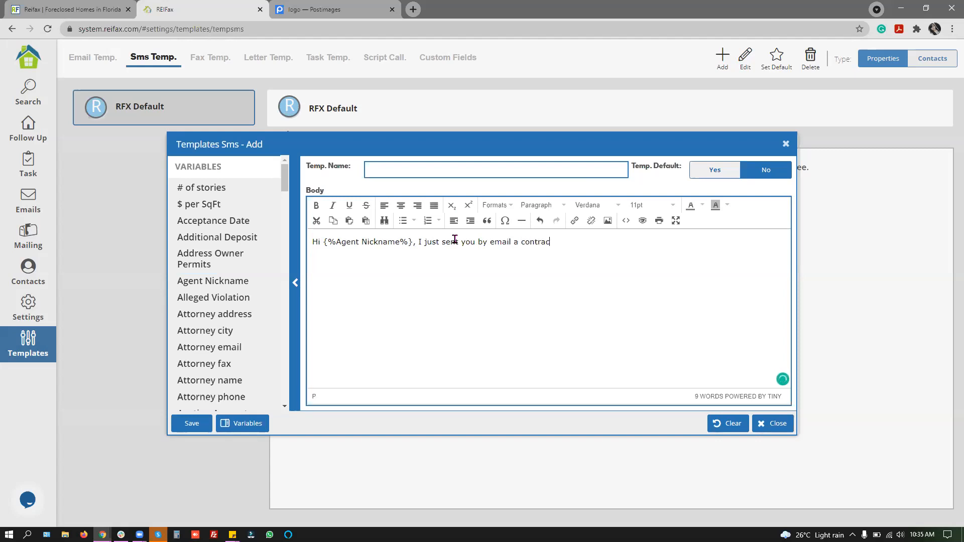
text(t with me offer about property)
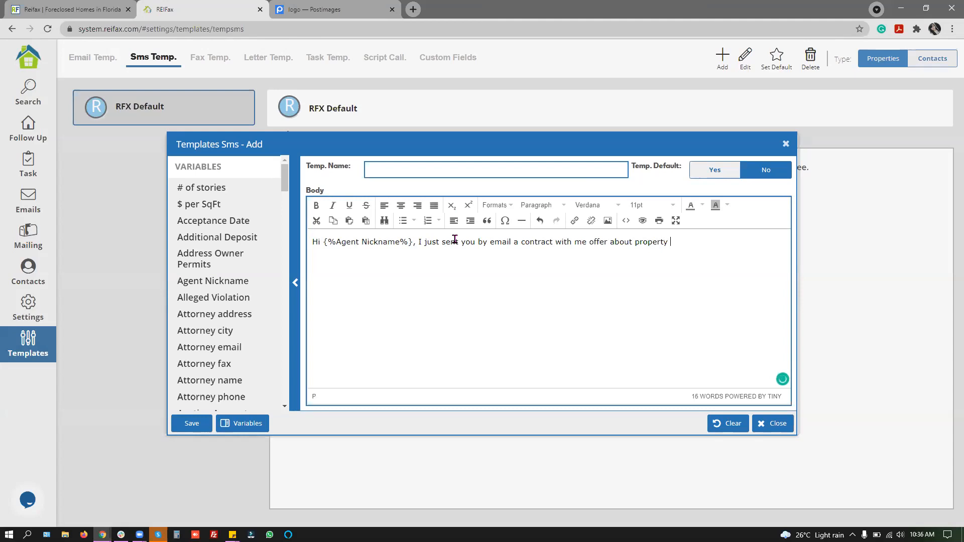
Insert the Property Address variable at the end of the SMS sentence.
scroll(216, 286, down, 10)
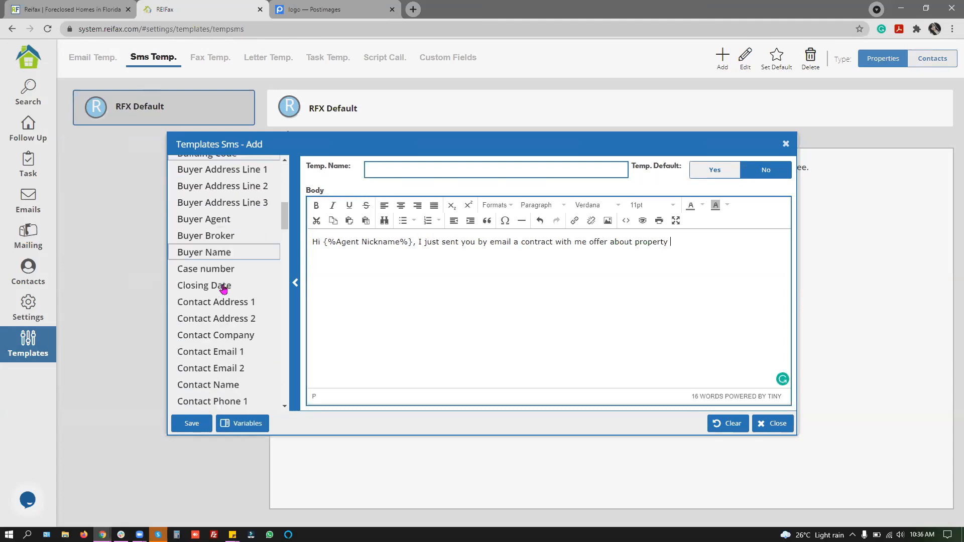
scroll(224, 290, down, 6)
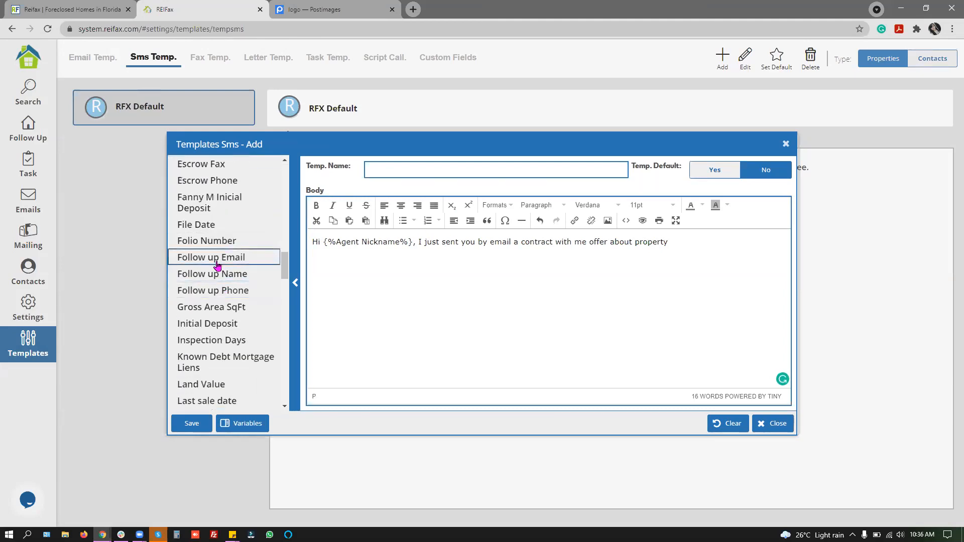
scroll(218, 268, down, 6)
click(217, 270)
scroll(218, 273, down, 5)
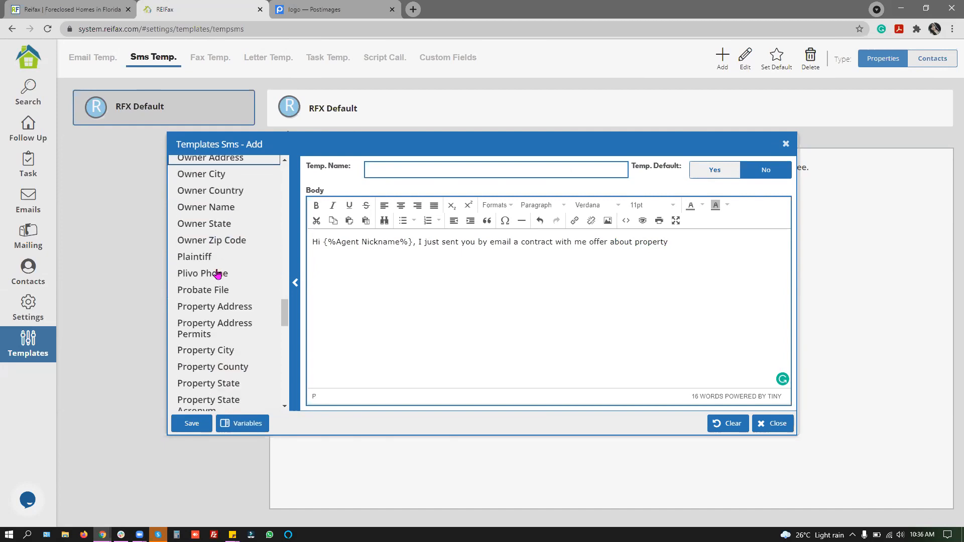
double_click(251, 251)
Add the Unit Number, Property City and Property Zip Code variables after the property address in the SMS body.
scroll(252, 317, down, 10)
scroll(247, 327, up, 2)
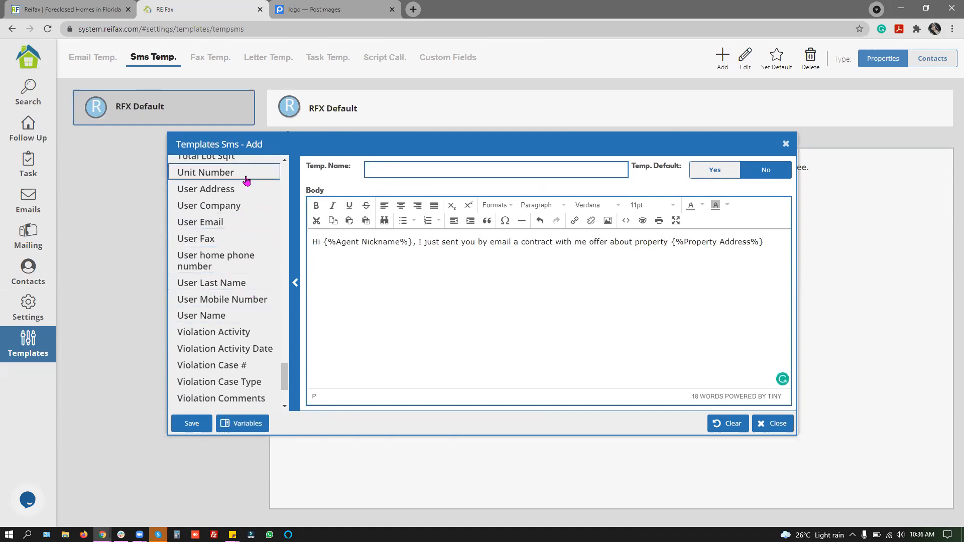
double_click(246, 177)
scroll(241, 286, up, 2)
scroll(237, 294, up, 5)
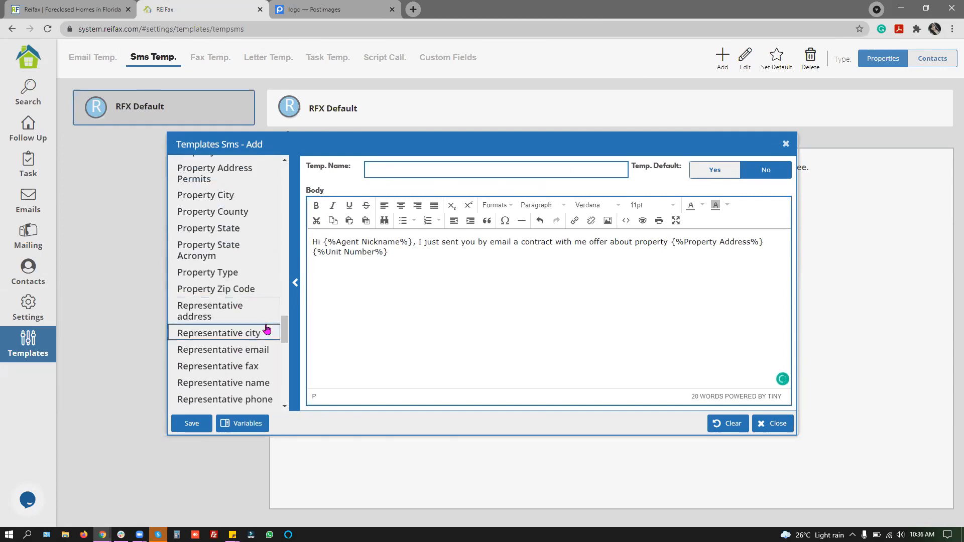
scroll(261, 321, up, 2)
double_click(247, 306)
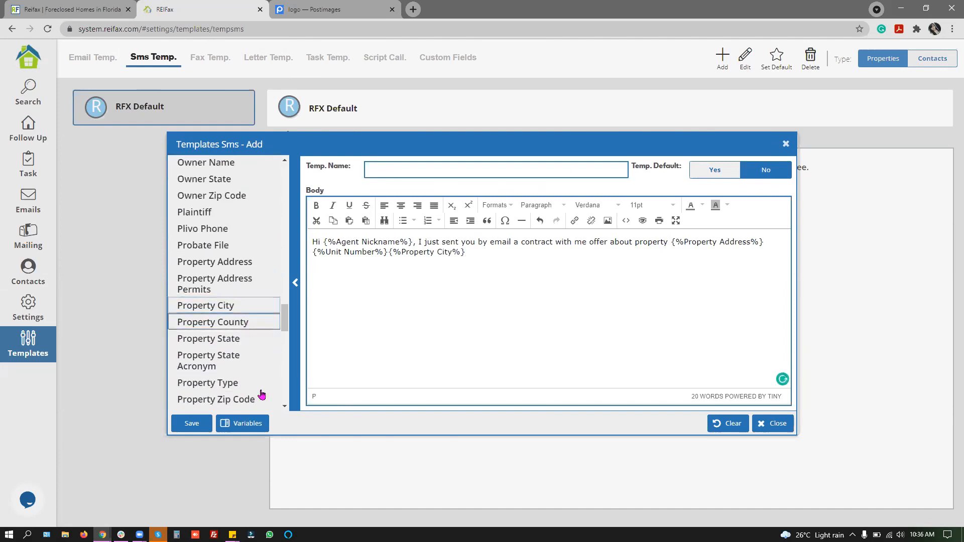
double_click(261, 399)
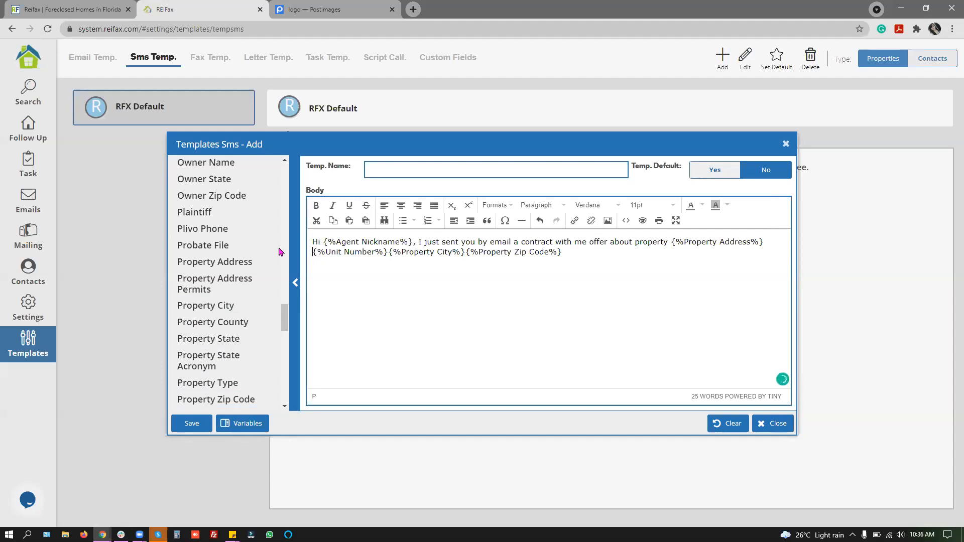
Separate the Unit Number, Property City and Property Zip Code variables with commas.
click(388, 252)
text(,)
click(468, 251)
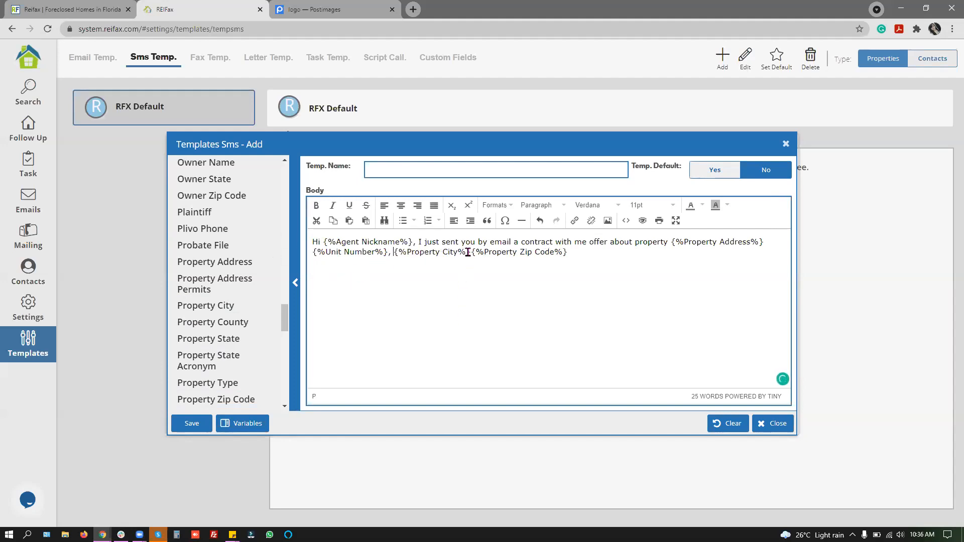
text(,)
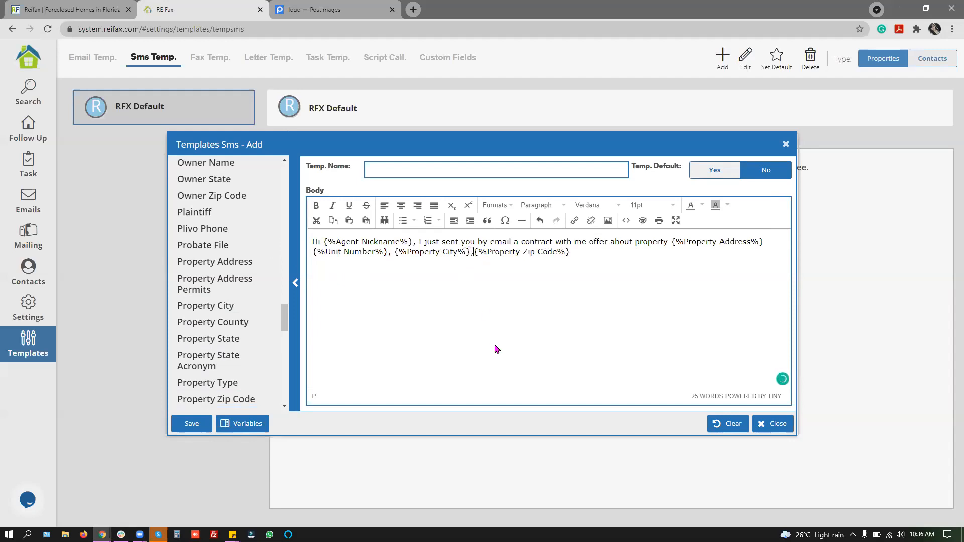
click(601, 252)
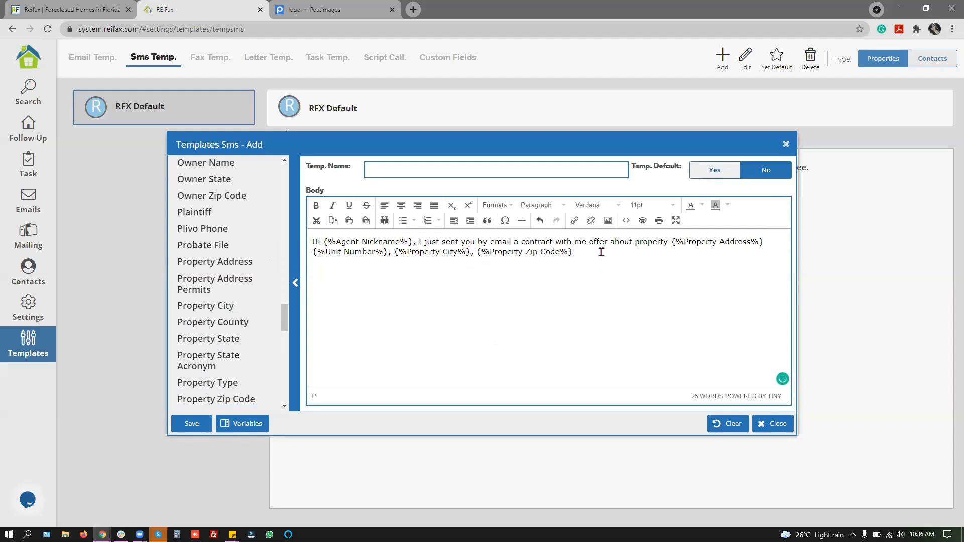
Finish the SMS text after the zip code variable with a period and the sentence "Let me know when can I call.".
text(please)
text(Let me know)
text( when)
text( can I call you to)
key(BackSpace)
key(BackSpace)
key(BackSpace)
key(BackSpace)
key(BackSpace)
key(BackSpace)
key(BackSpace)
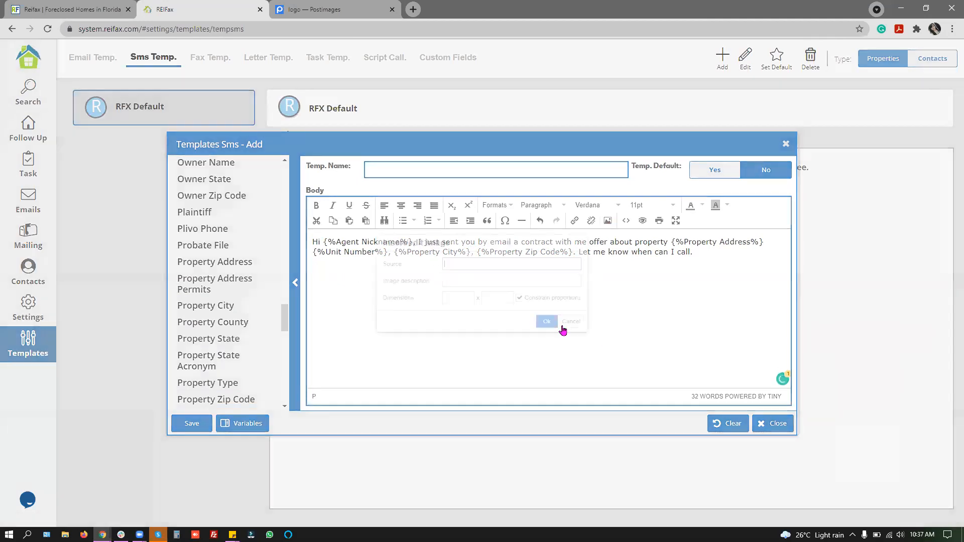
text(https://i.postimg.cc/SR07LX6B/logo.png)
click(466, 280)
text(logo)
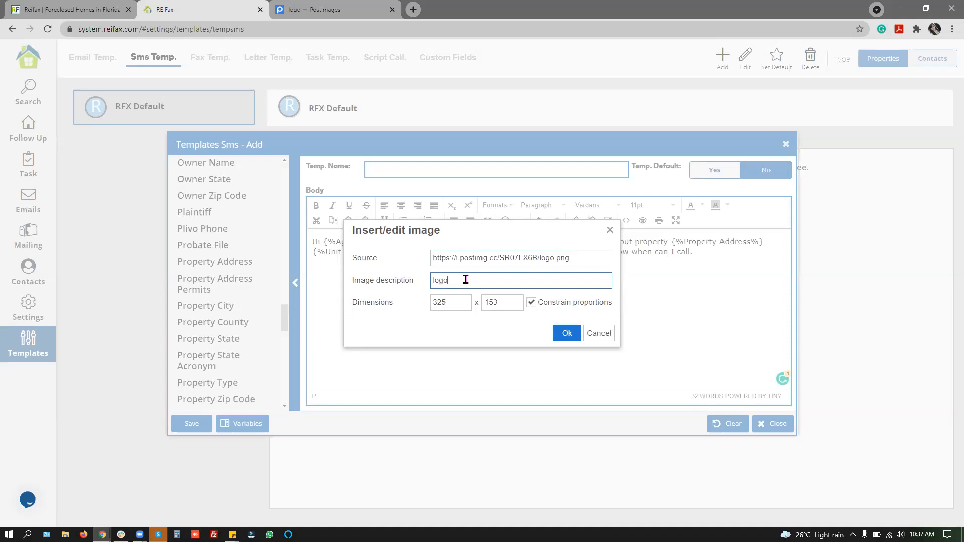
click(564, 334)
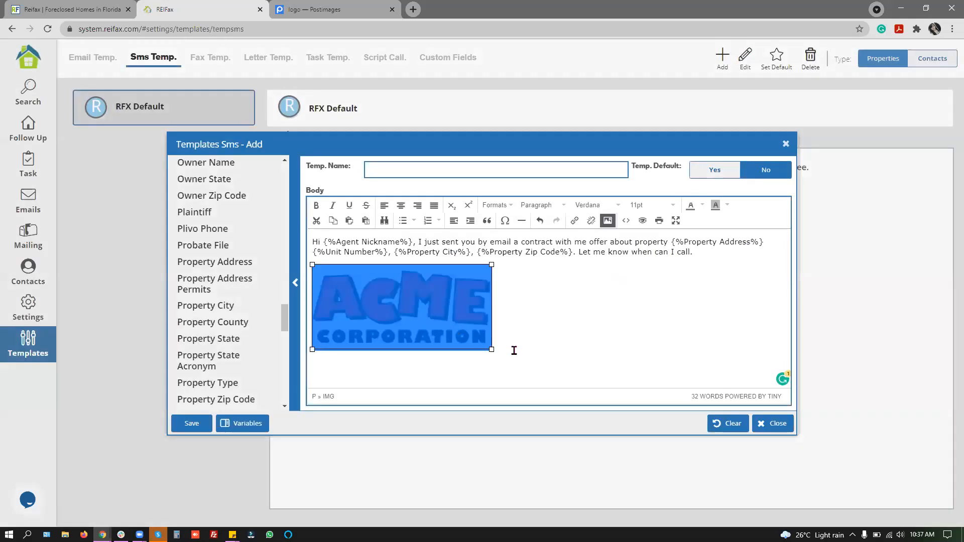
Shrink the inserted logo proportionally to about half its size and place the text cursor on the line below it.
click(496, 357)
click(490, 344)
drag(491, 348, 404, 308)
click(441, 291)
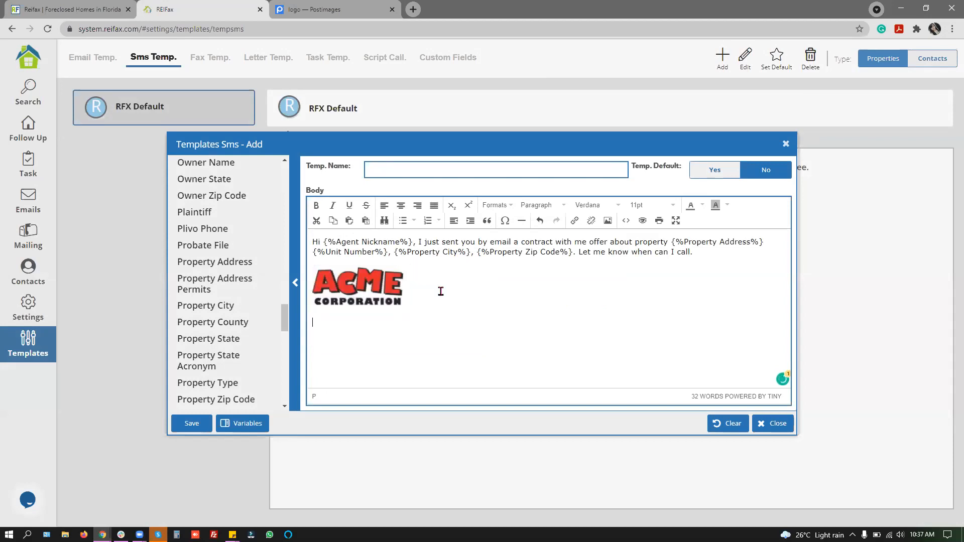
Insert the Follow up Name, Follow up Email and Follow up Phone variables below the logo.
scroll(226, 304, up, 9)
scroll(226, 304, up, 2)
click(252, 285)
click(252, 272)
click(249, 303)
Split the three follow-up variables below the logo so that each stands on its own line.
click(401, 324)
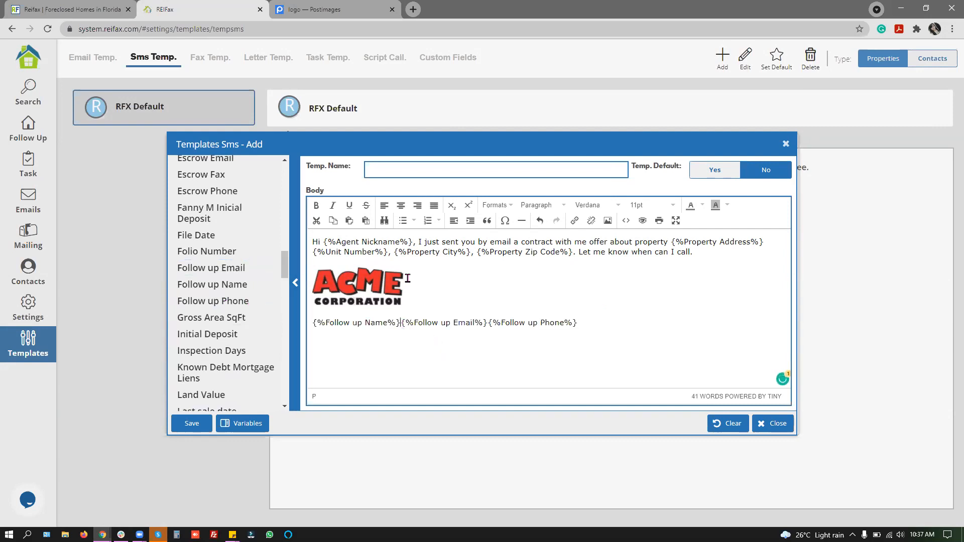
key(Return)
click(401, 340)
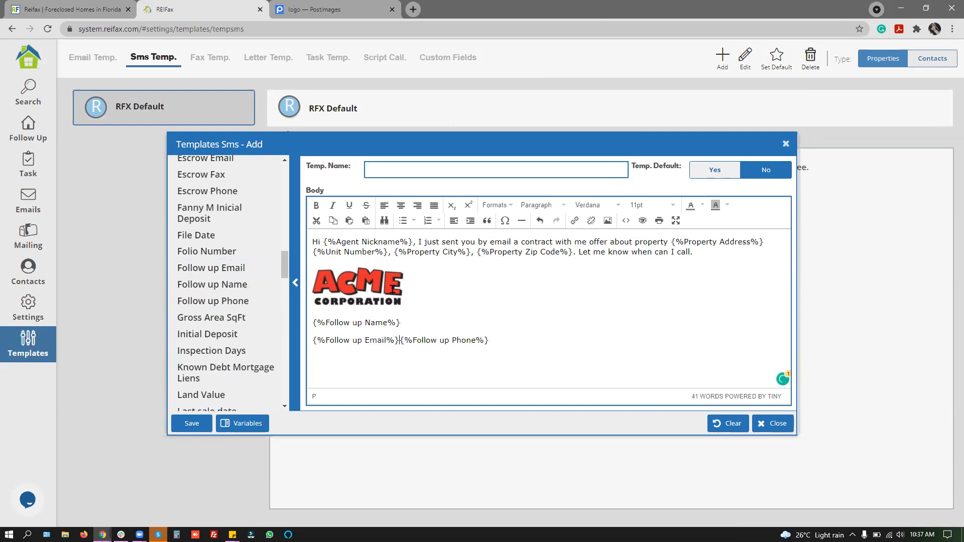
key(Return)
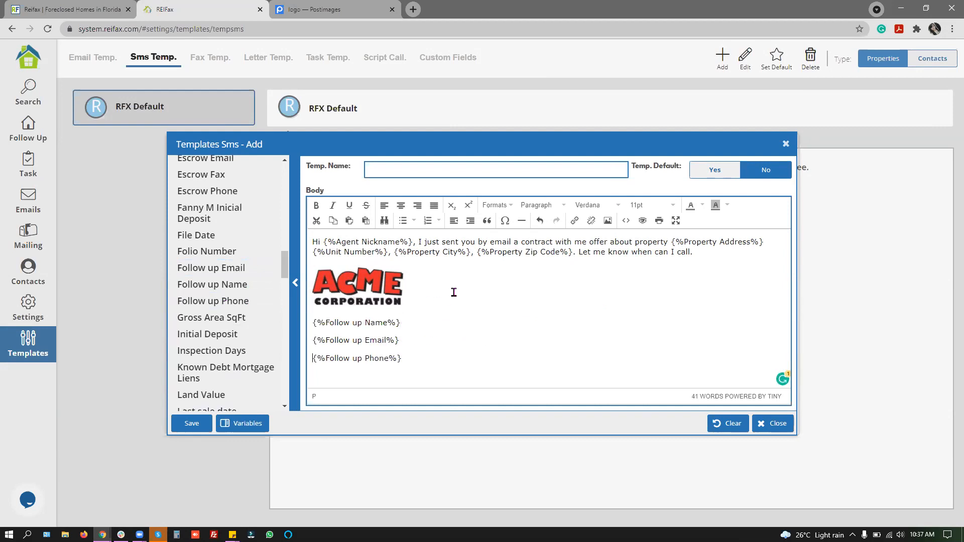
Name the template "SMS for Agents" and save it.
click(392, 172)
text(SMS fo)
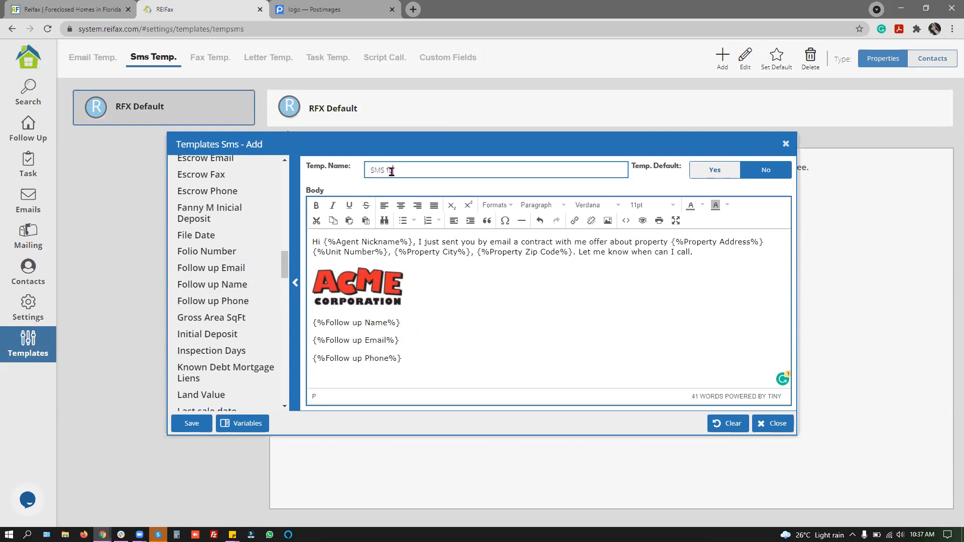
text(r Agents)
click(192, 423)
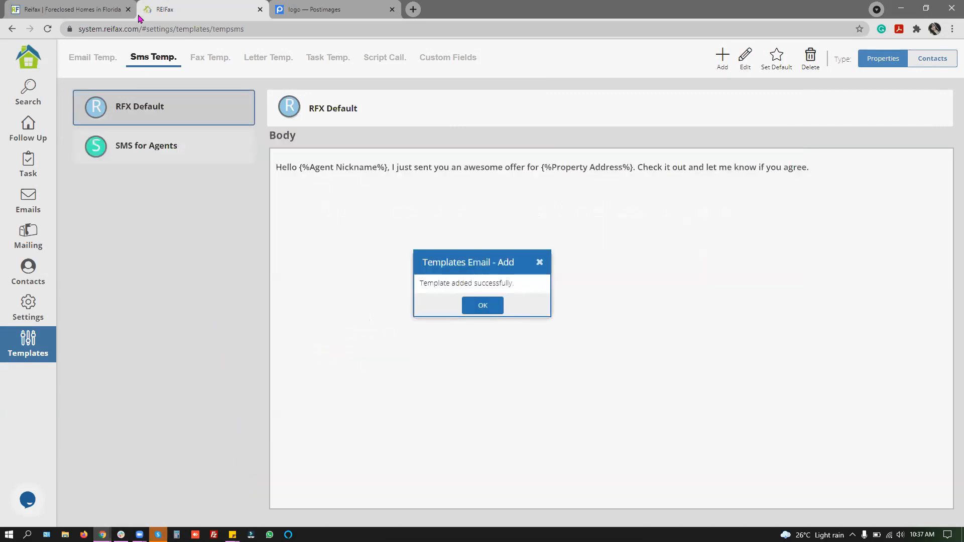
click(483, 306)
Set the SMS for Agents template as the default SMS template.
click(216, 153)
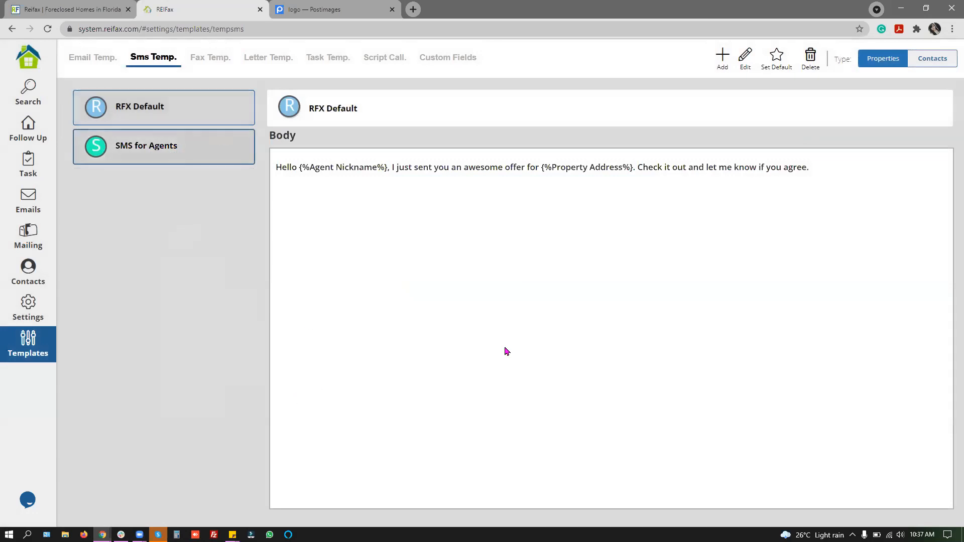
click(777, 61)
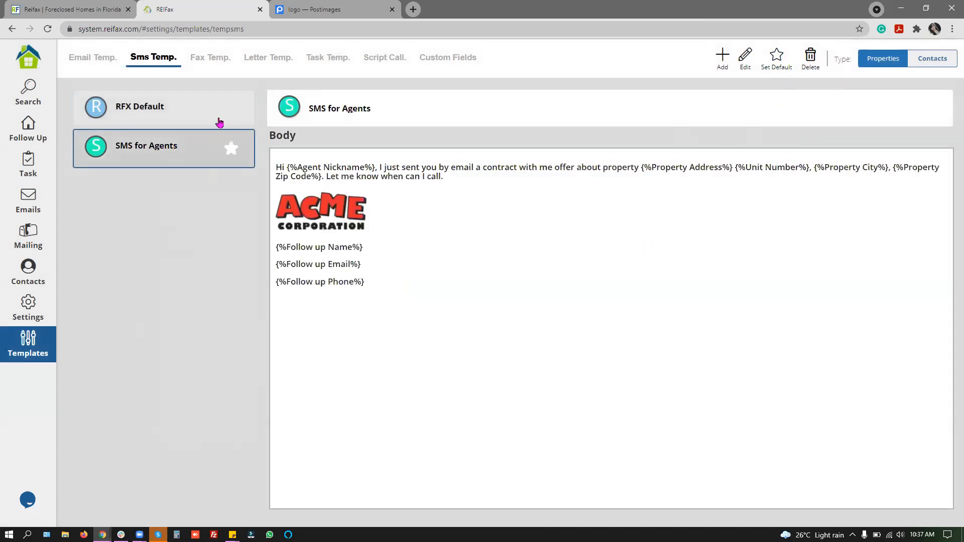
Start a new letter template for properties and paste the prepared purchase letter text into its body.
click(220, 62)
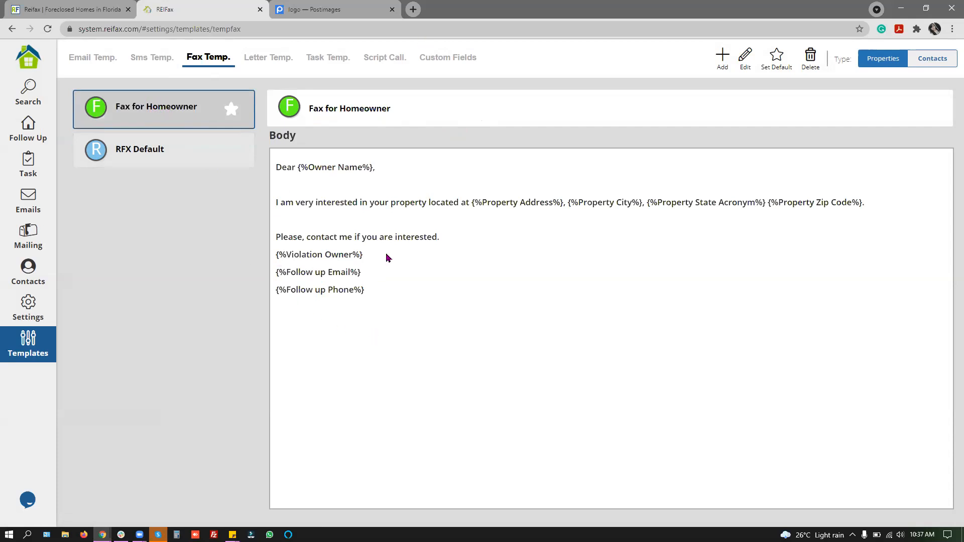
click(284, 58)
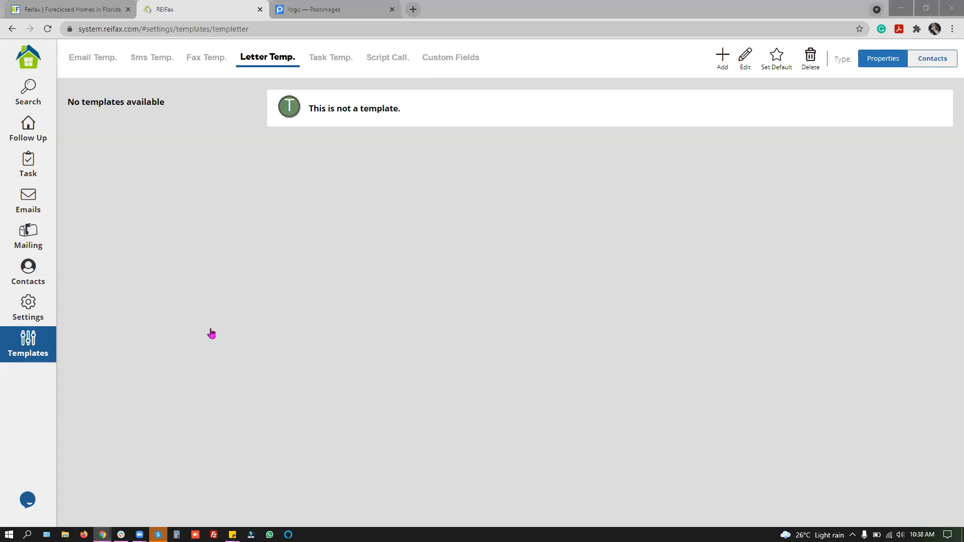
click(722, 58)
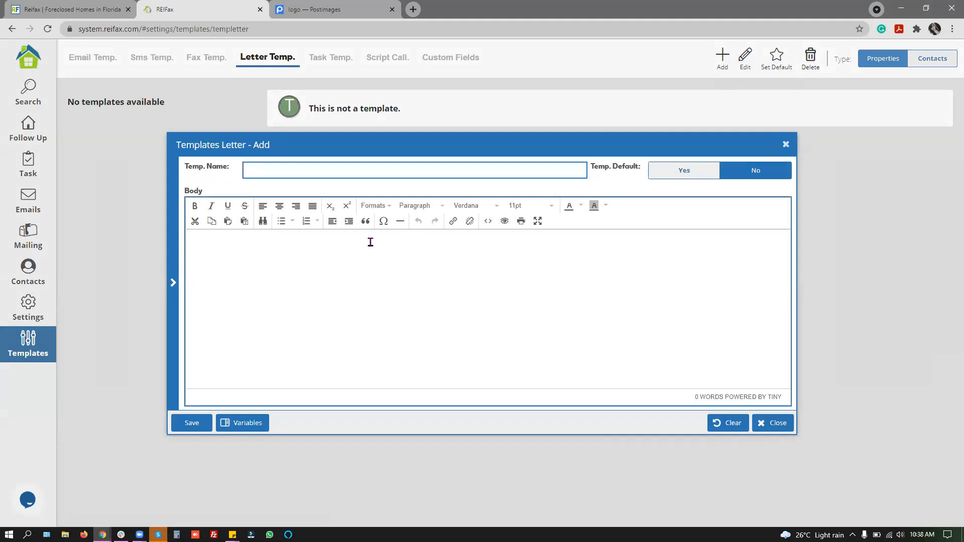
click(339, 254)
key(ctrl+v)
scroll(256, 336, up, 8)
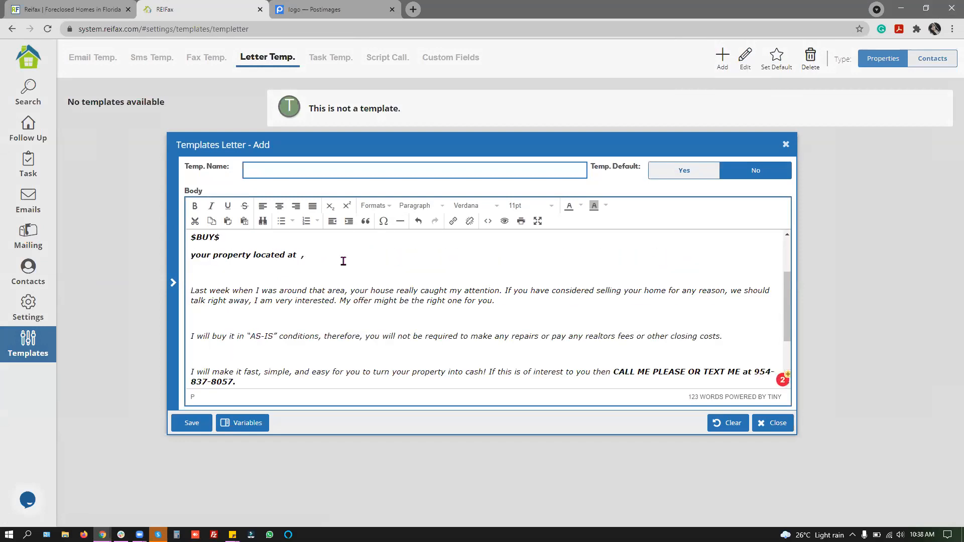
Center the three lines from "My name is" through "$BUY$" to "your property located at" in the letter.
click(342, 261)
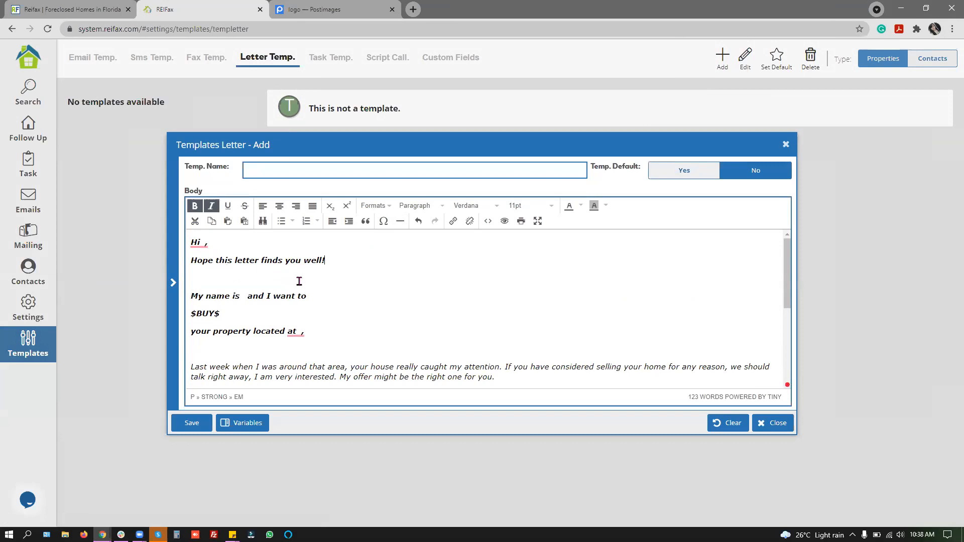
drag(316, 329, 189, 296)
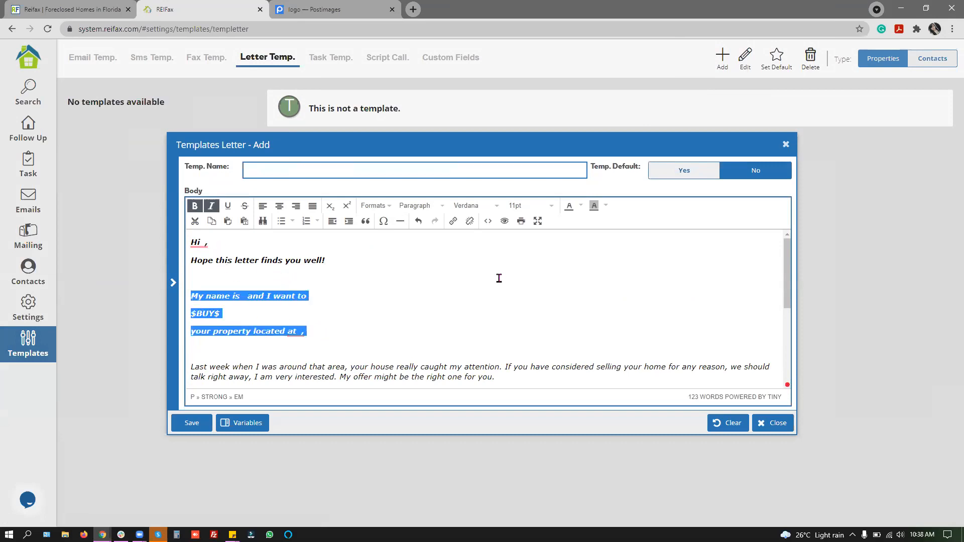
click(278, 210)
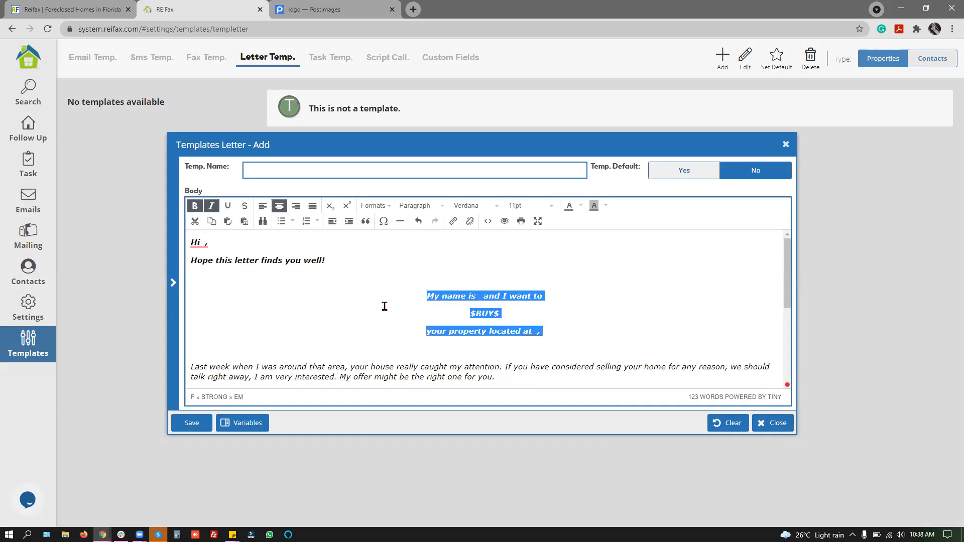
Insert the Owner Name variable after "Hi" in the letter's greeting.
click(187, 245)
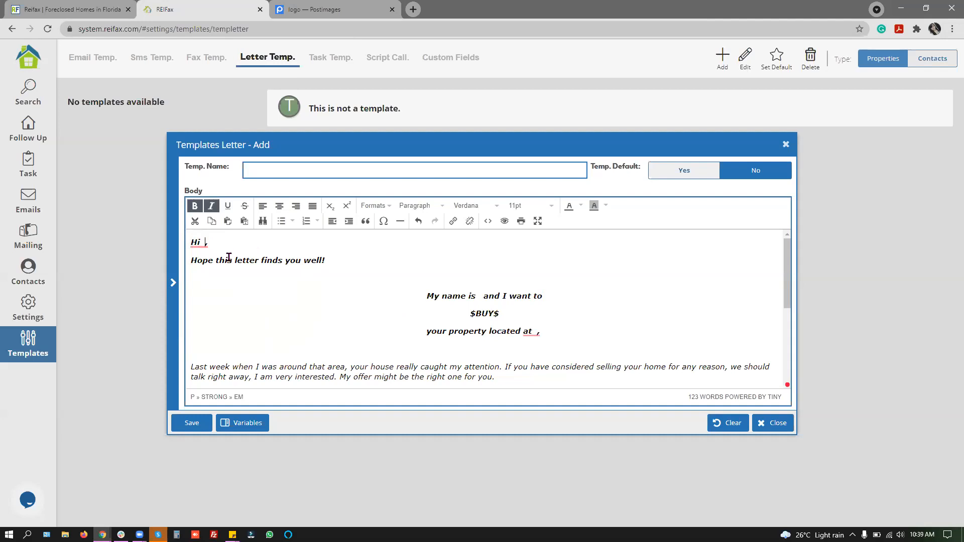
click(248, 424)
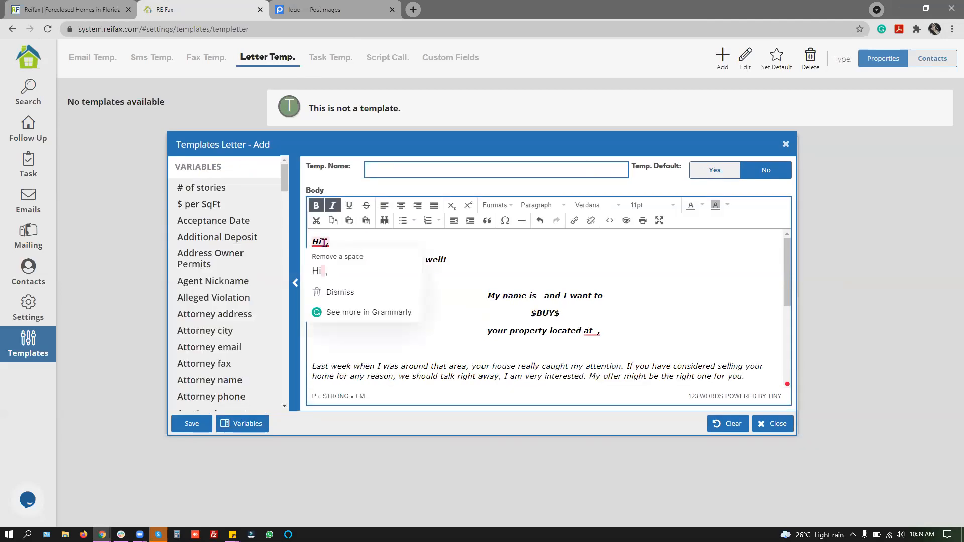
scroll(242, 291, down, 15)
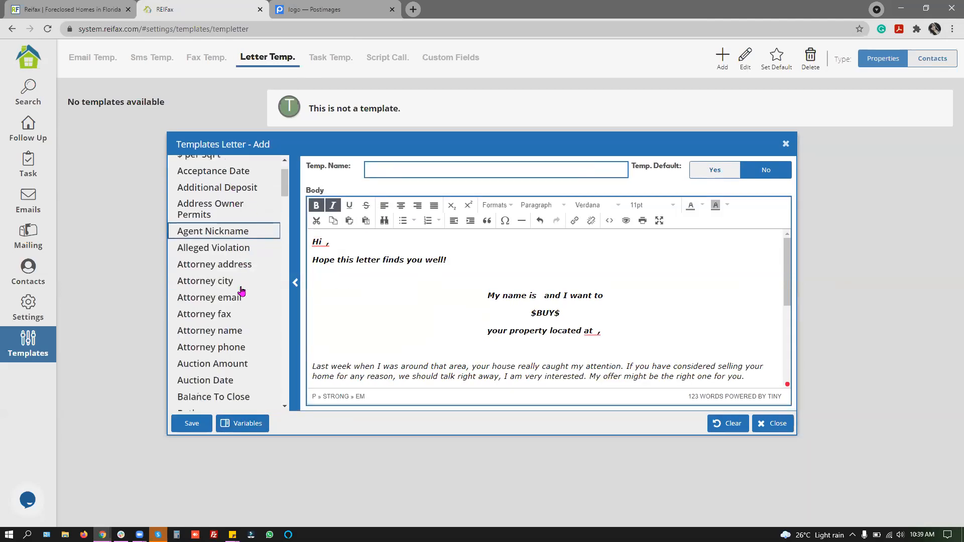
scroll(241, 291, down, 10)
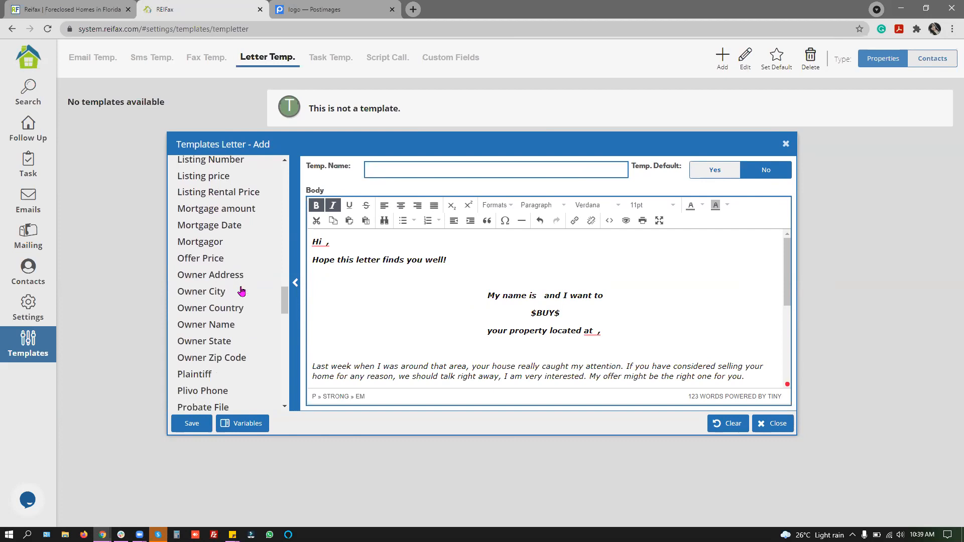
click(246, 316)
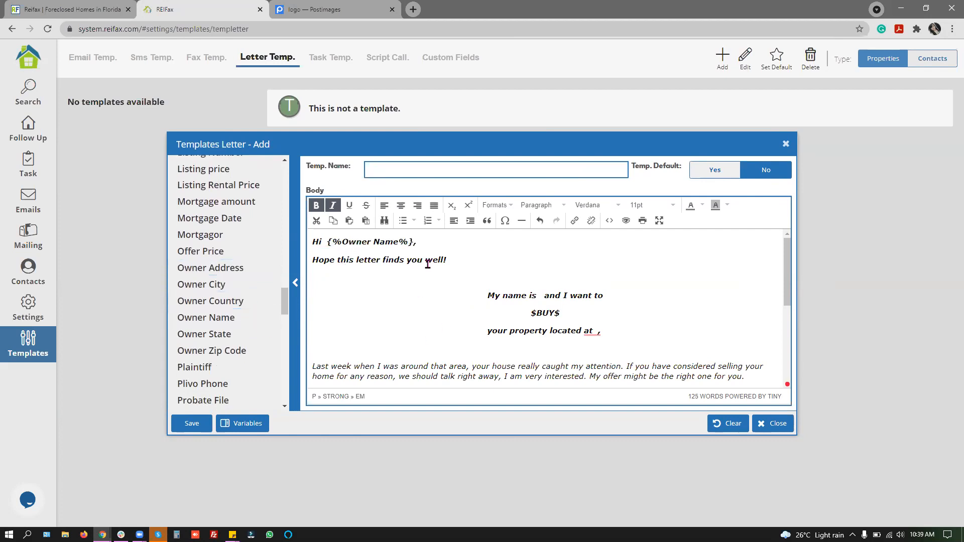
Set the font size of the three centered letter lines to 14pt.
click(678, 346)
drag(624, 331, 485, 295)
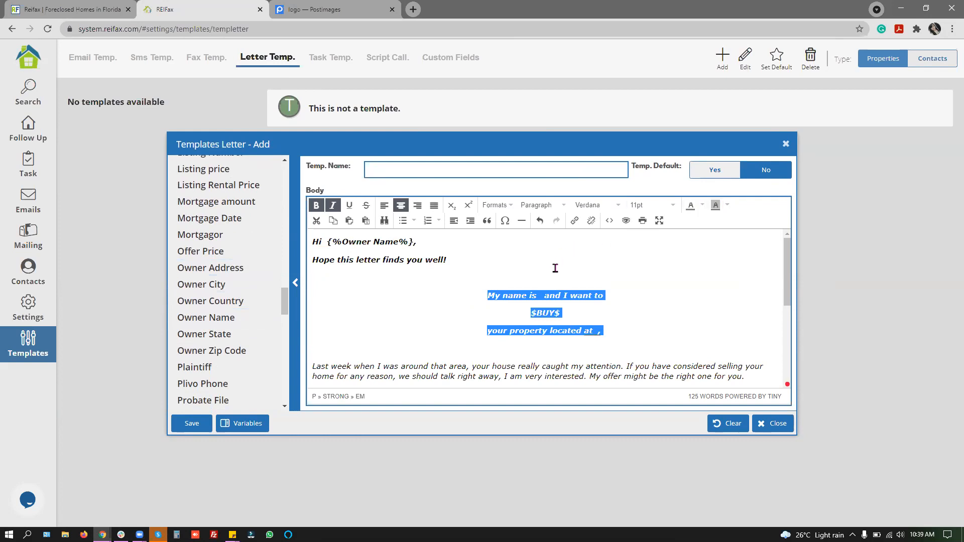
click(673, 205)
click(656, 273)
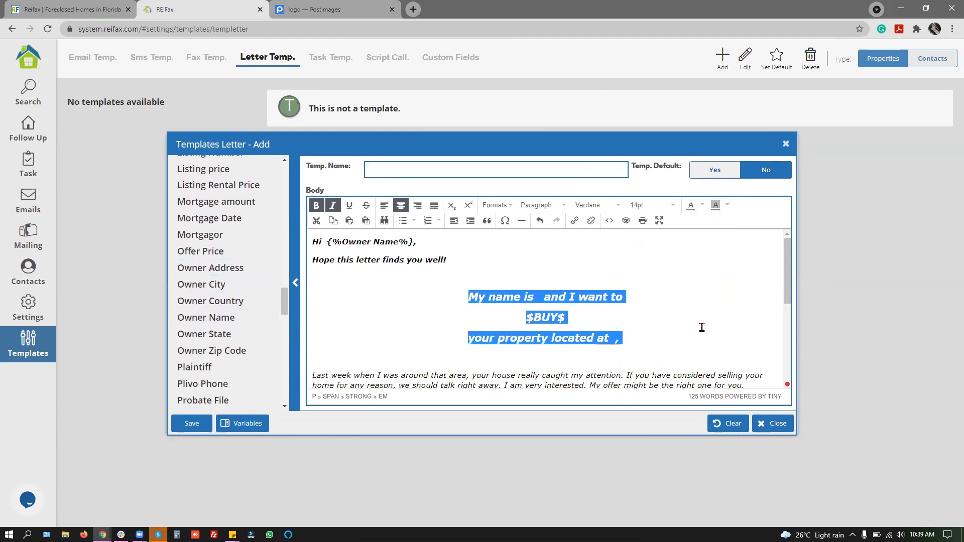
Color the "$BUY$" text in the centered lines green.
drag(541, 318, 562, 317)
double_click(561, 317)
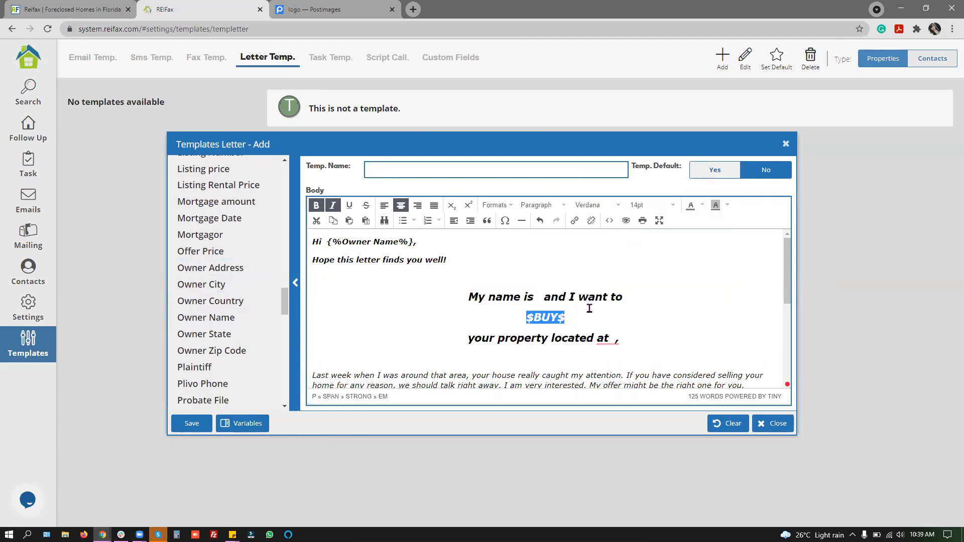
click(702, 209)
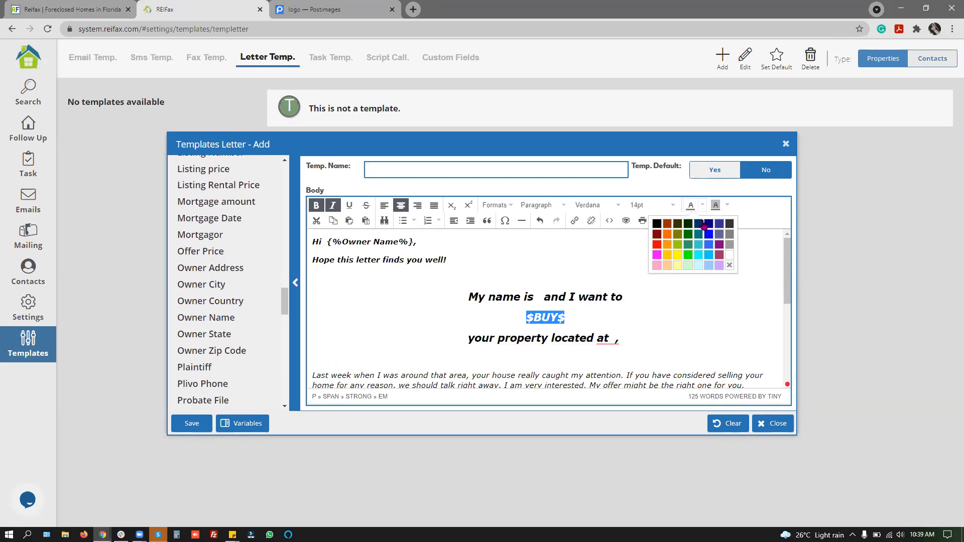
click(687, 244)
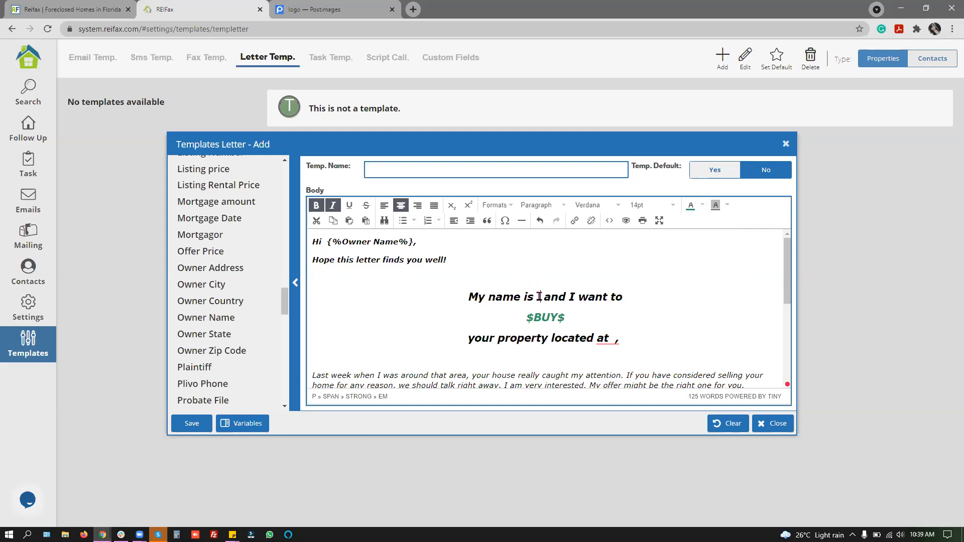
Insert the Follow up Name variable after "My name is" in the letter.
scroll(210, 292, up, 10)
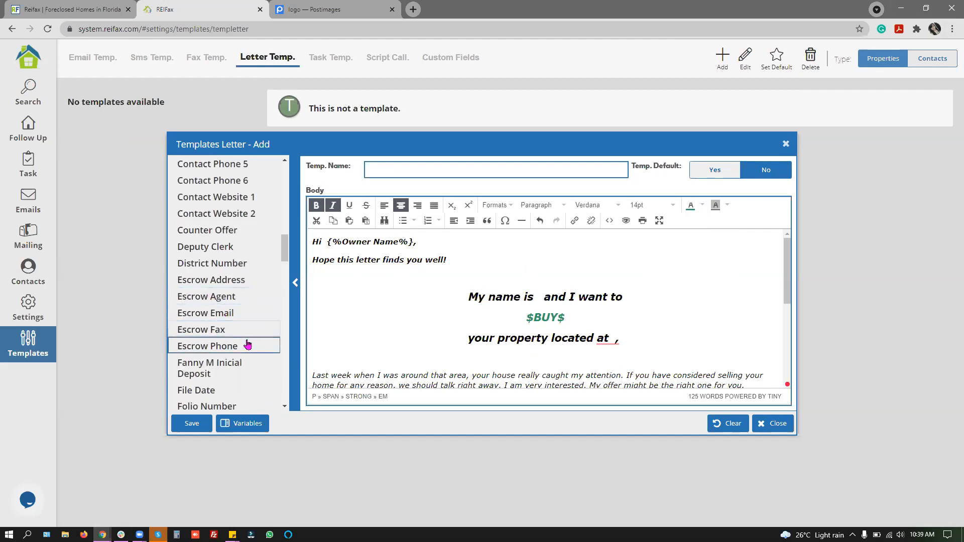
scroll(254, 305, down, 2)
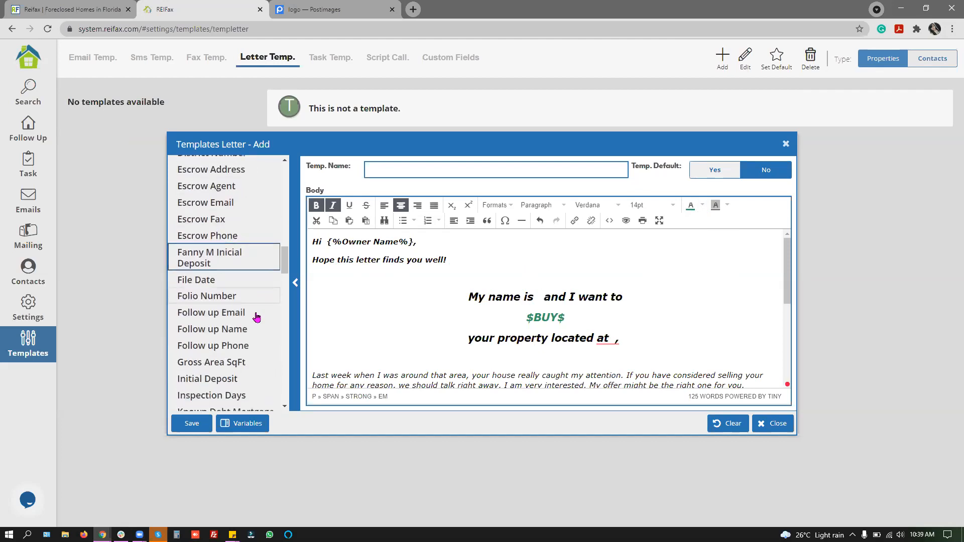
click(251, 329)
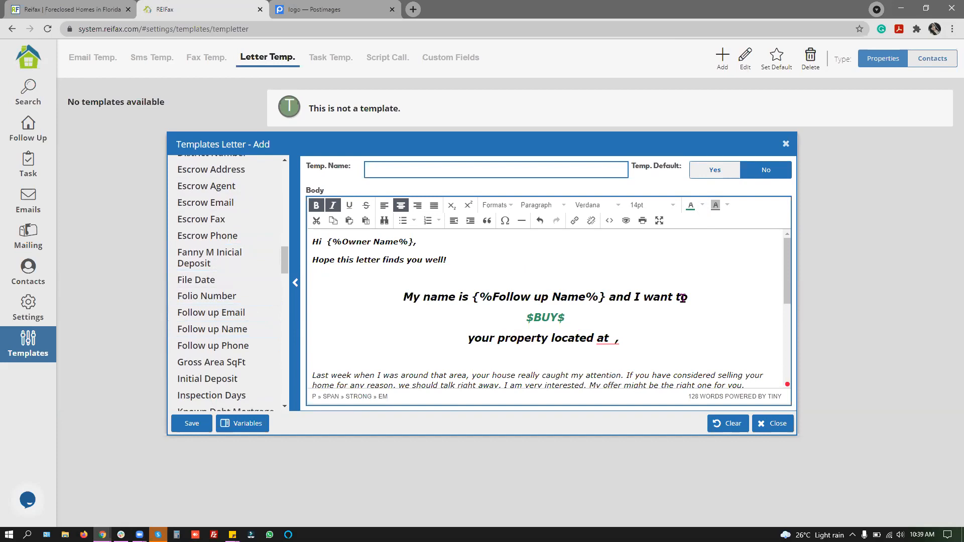
Insert the Property Address variable after "your property located at" in the centered lines of the letter.
click(614, 338)
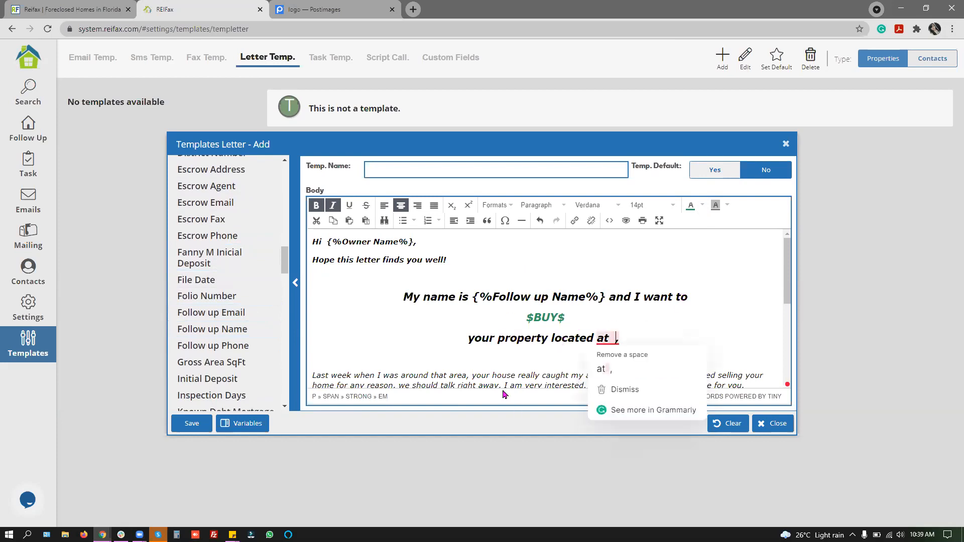
scroll(241, 286, down, 2)
scroll(241, 286, down, 4)
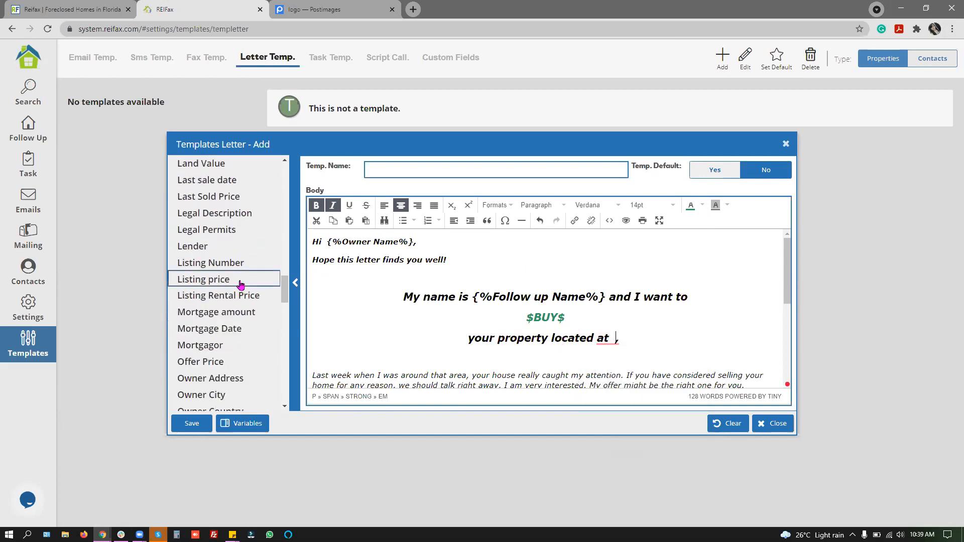
scroll(240, 285, down, 7)
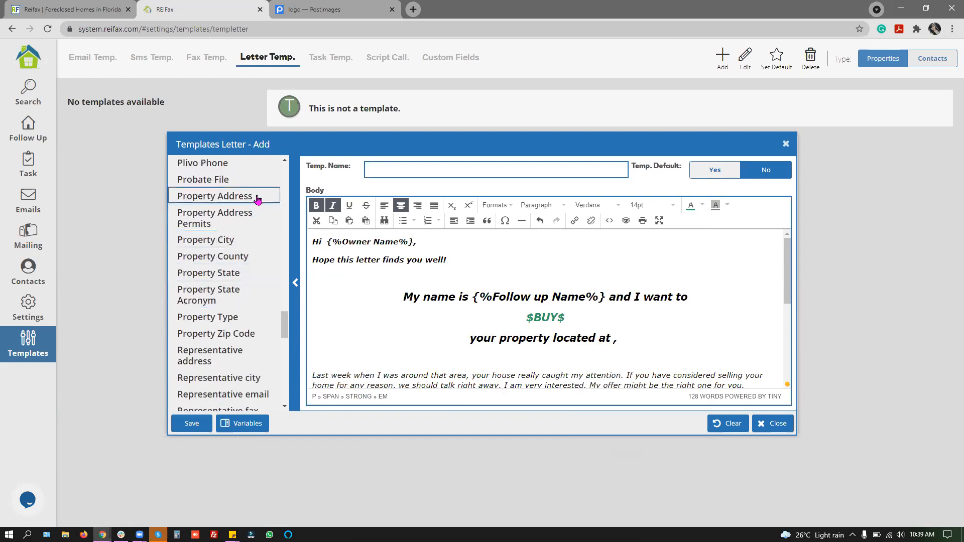
click(256, 200)
click(254, 241)
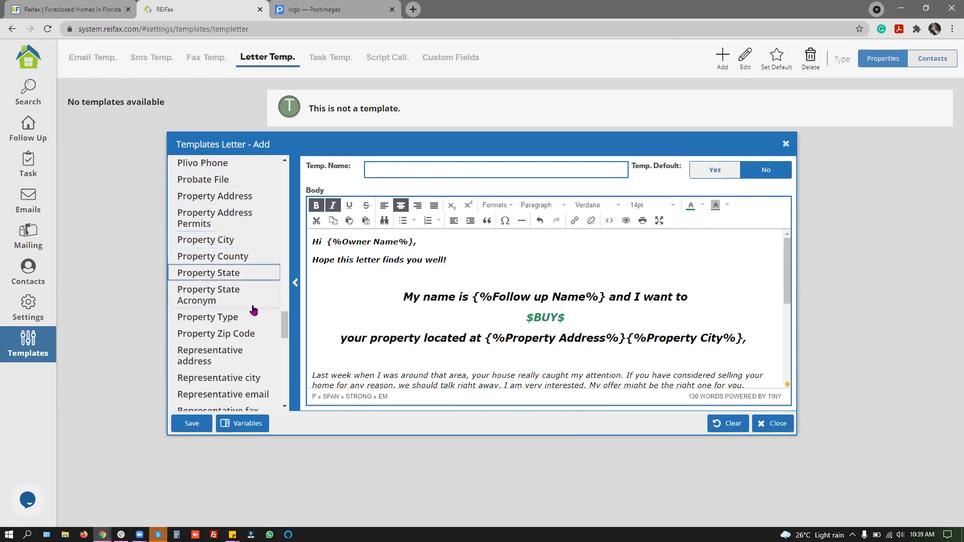
click(631, 337)
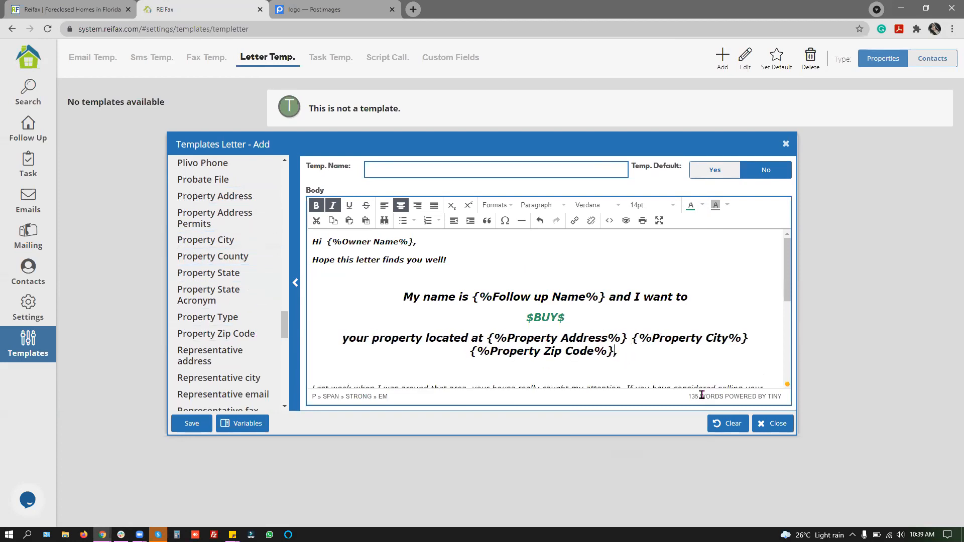
double_click(612, 352)
shift+click(632, 340)
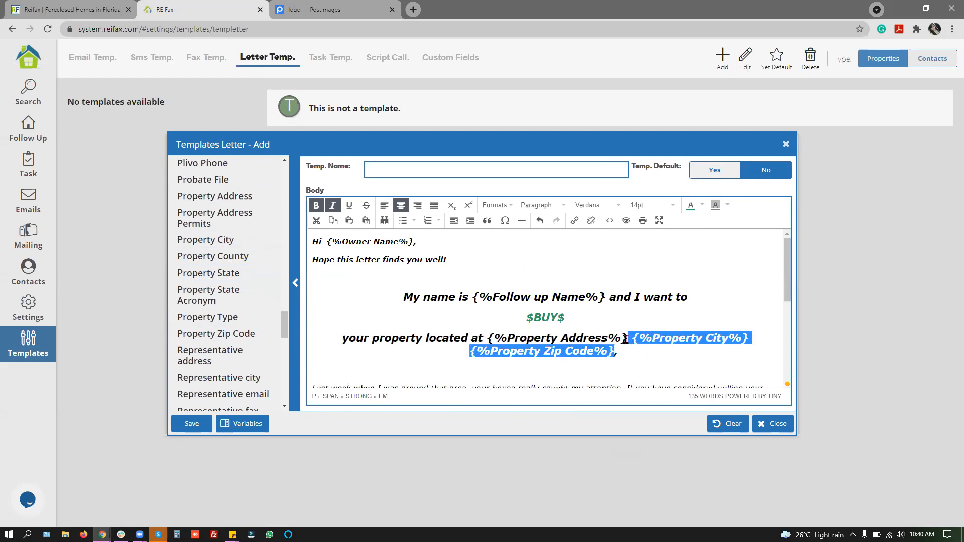
key(BackSpace)
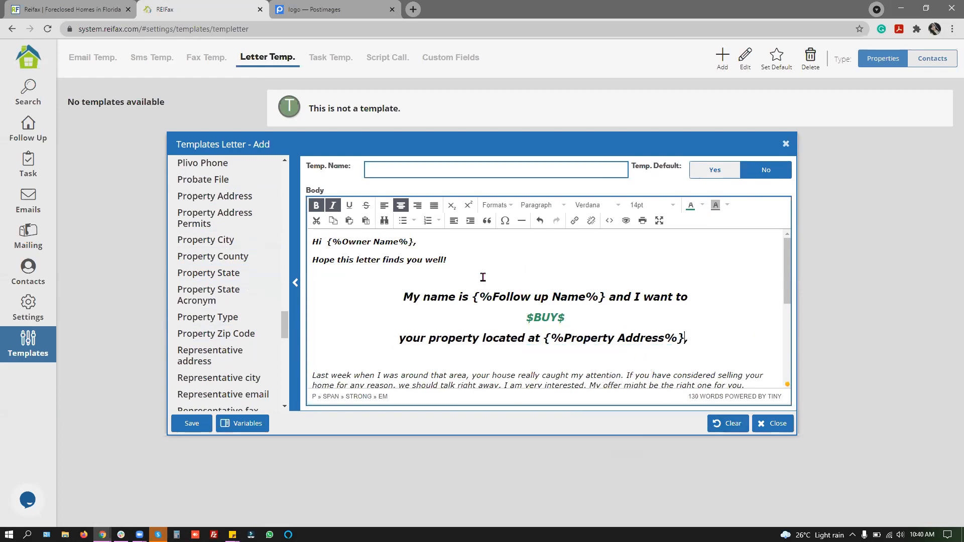
Name the letter template "Letter for Owners" and review its body down to the signature.
click(400, 169)
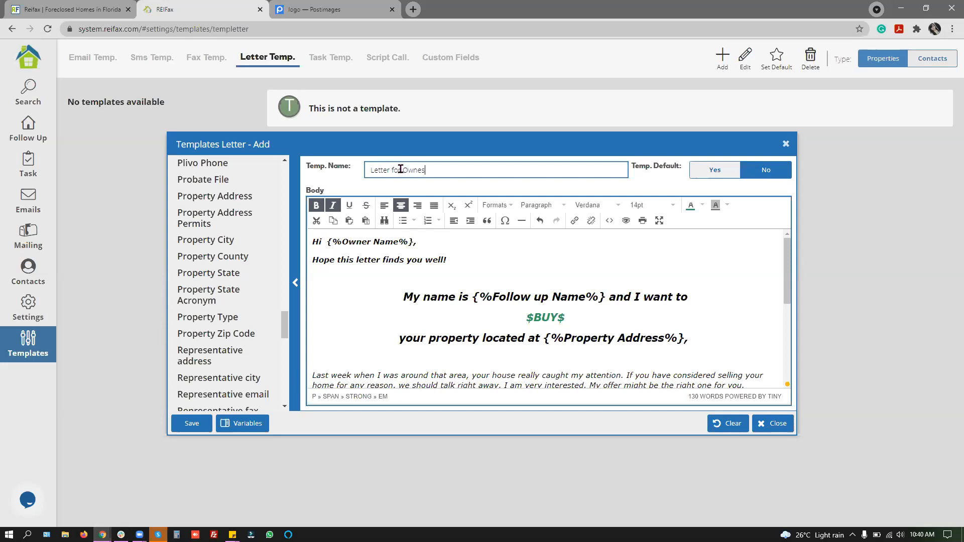
click(368, 301)
scroll(382, 306, down, 2)
scroll(381, 307, down, 3)
scroll(357, 276, up, 3)
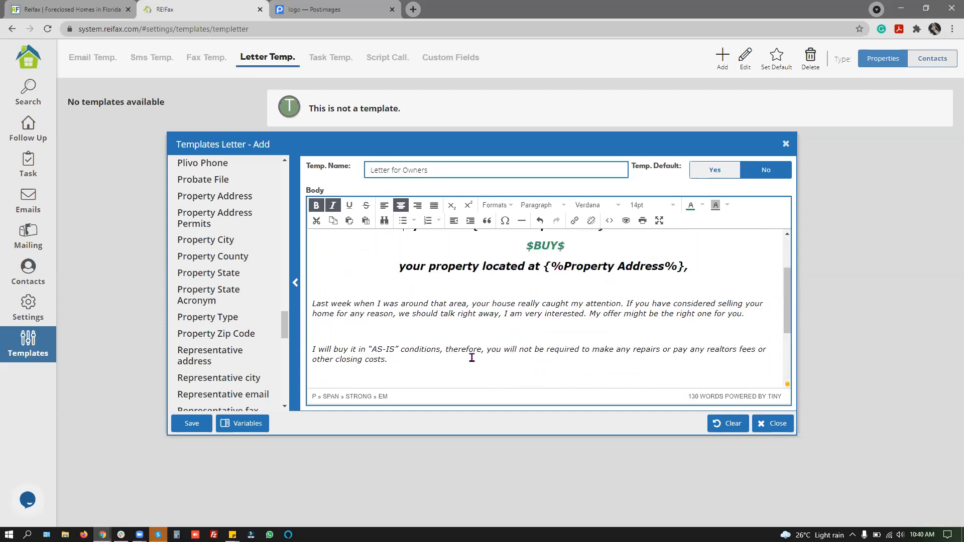
scroll(427, 315, down, 3)
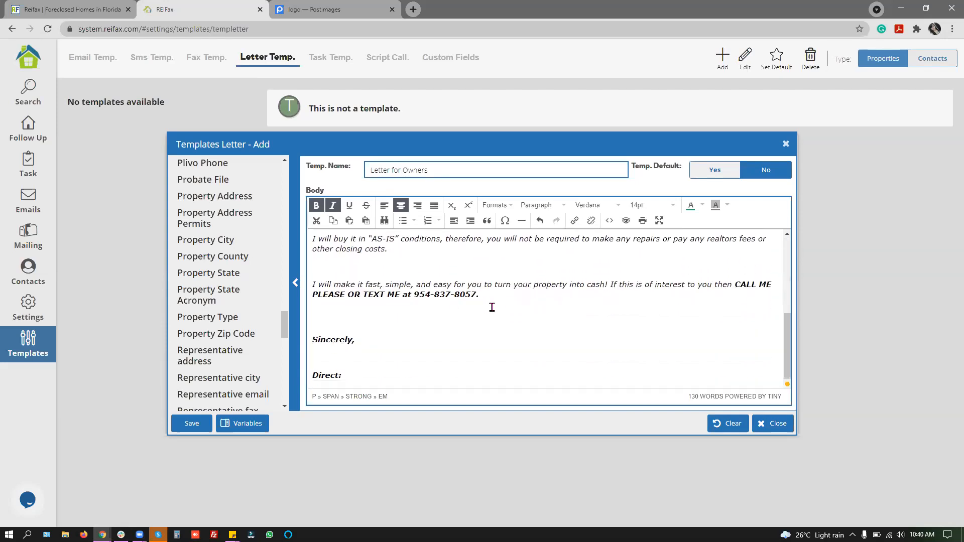
drag(474, 295, 415, 295)
Insert the Follow up Name variable on the empty line below "Sincerely," in the letter.
click(346, 356)
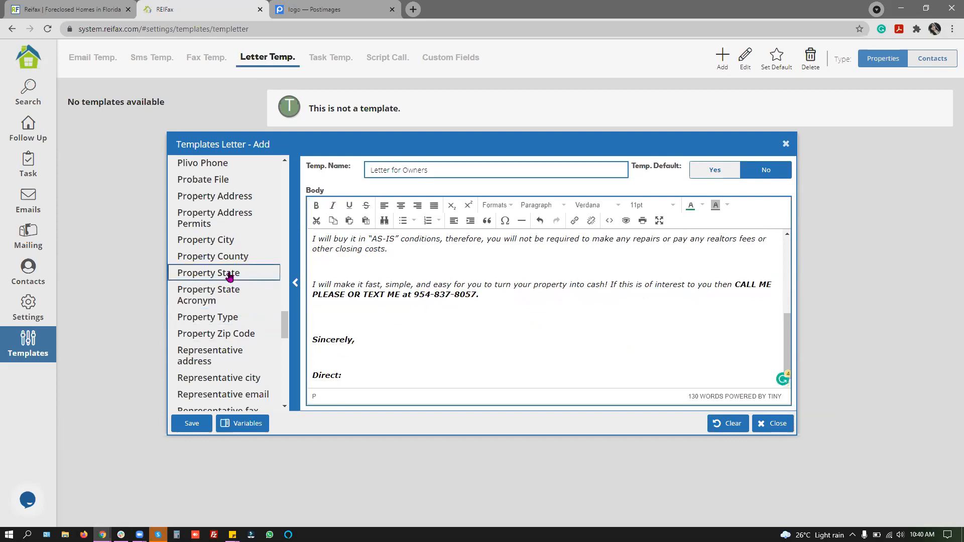
scroll(229, 277, up, 10)
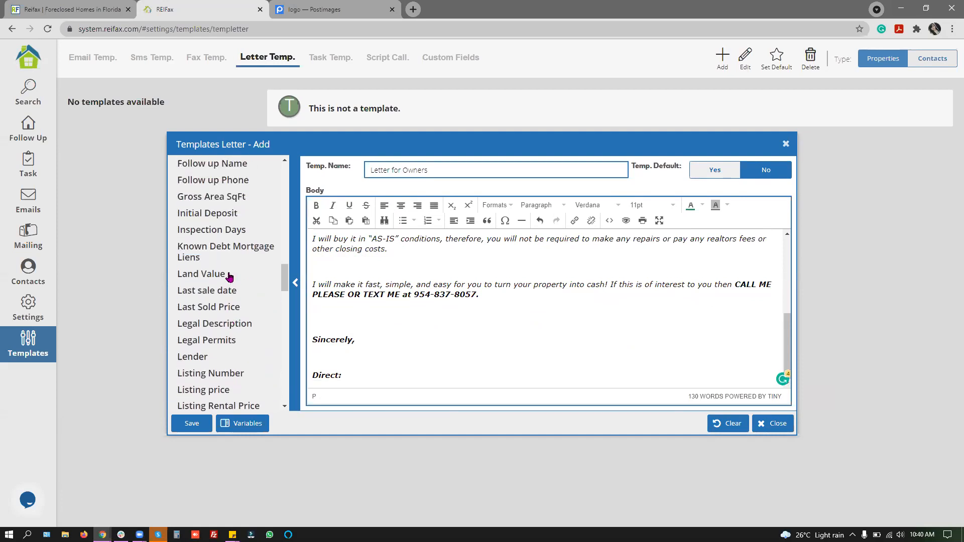
scroll(230, 277, up, 2)
drag(231, 275, 402, 329)
Insert the Follow up Phone variable after "Direct:" and the Follow up Email variable on a new line below it.
click(370, 376)
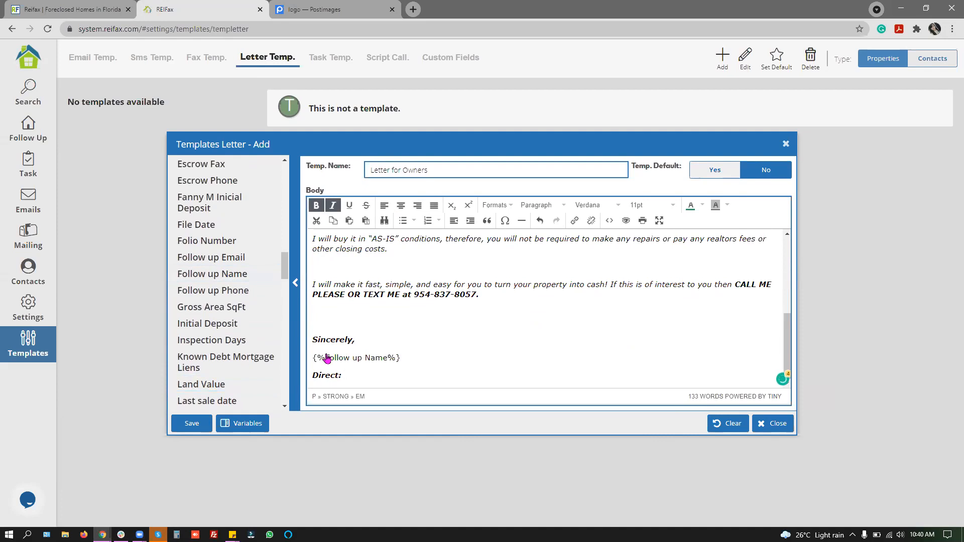
drag(233, 297, 442, 377)
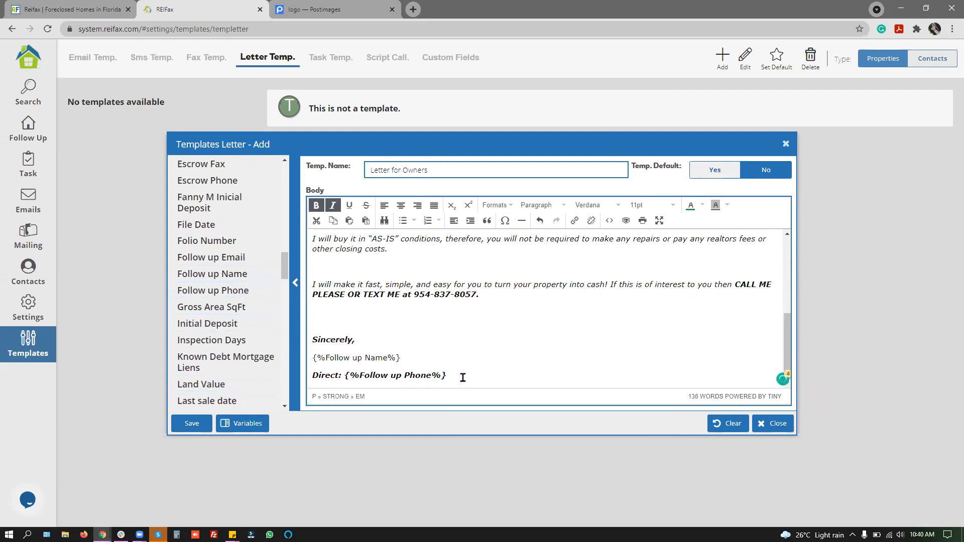
key(Return)
drag(213, 258, 568, 330)
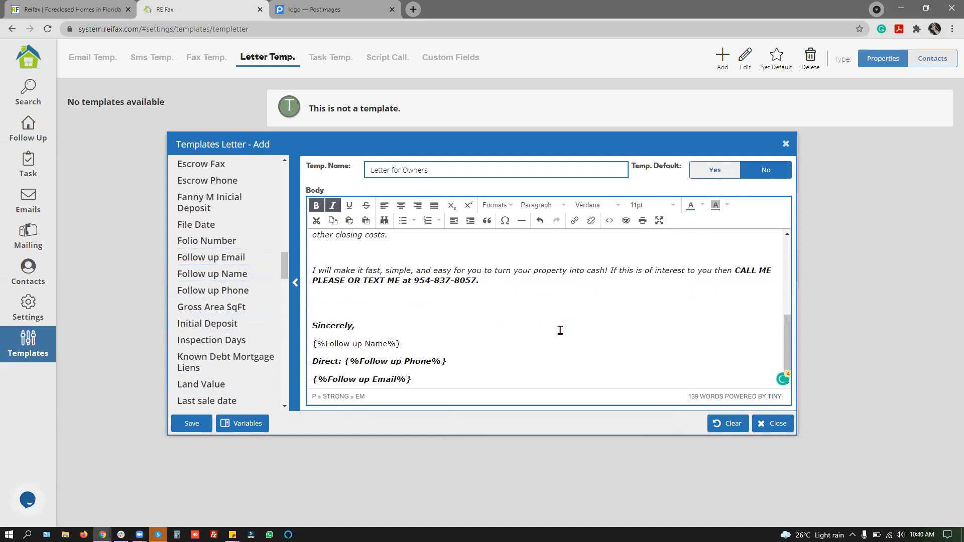
Save the completed letter template and dismiss the confirmation.
scroll(561, 330, up, 6)
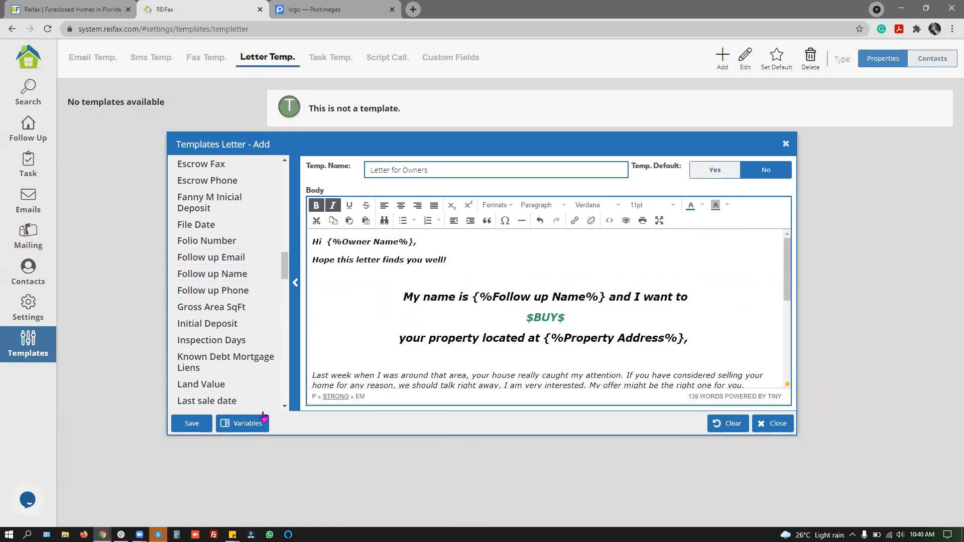
click(190, 424)
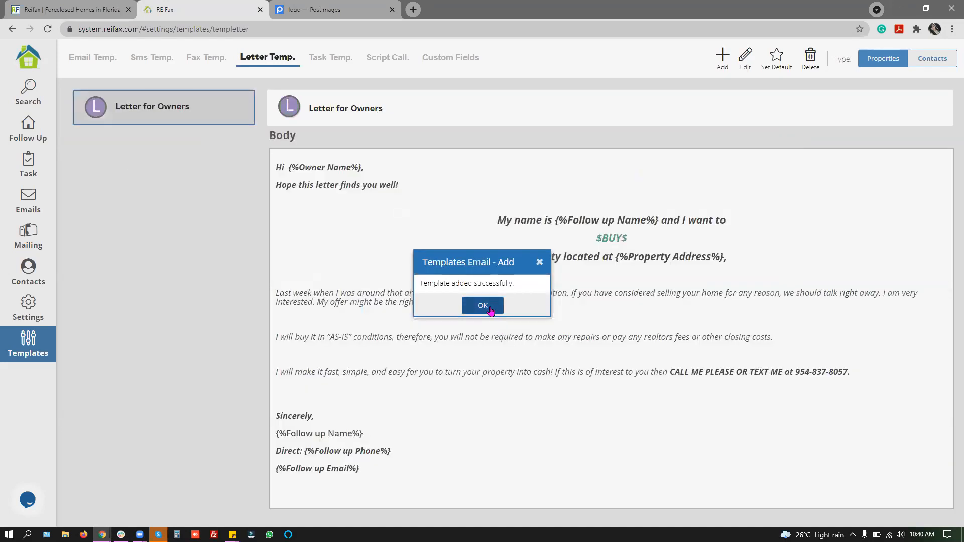
click(491, 309)
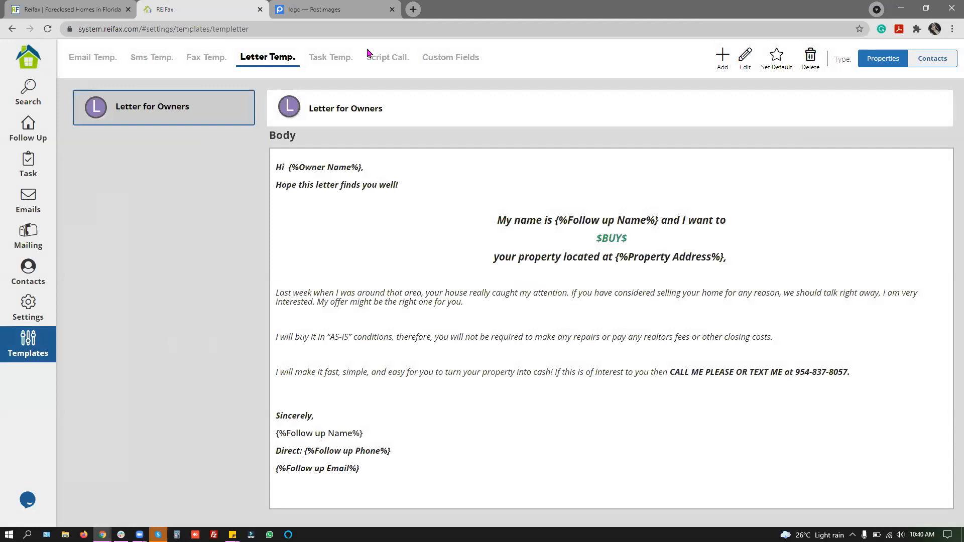
View the RFX Default call script template.
click(389, 58)
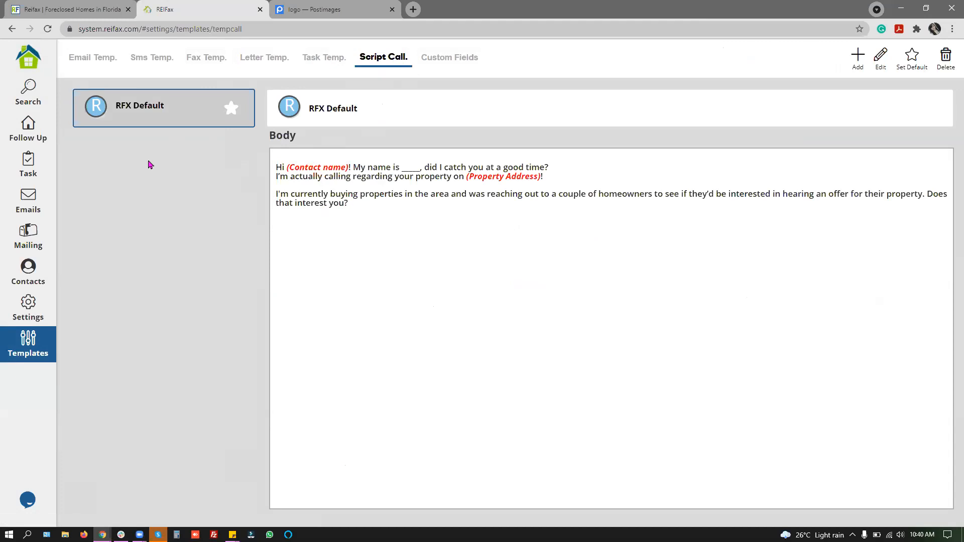
Open the list of followed properties and load the Default grid template.
click(29, 130)
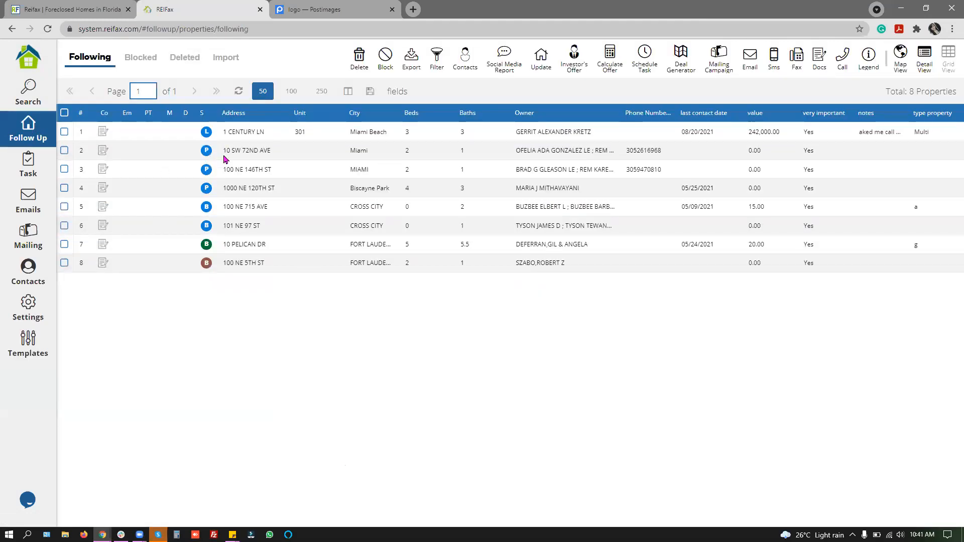
click(197, 269)
key(ctrl+a)
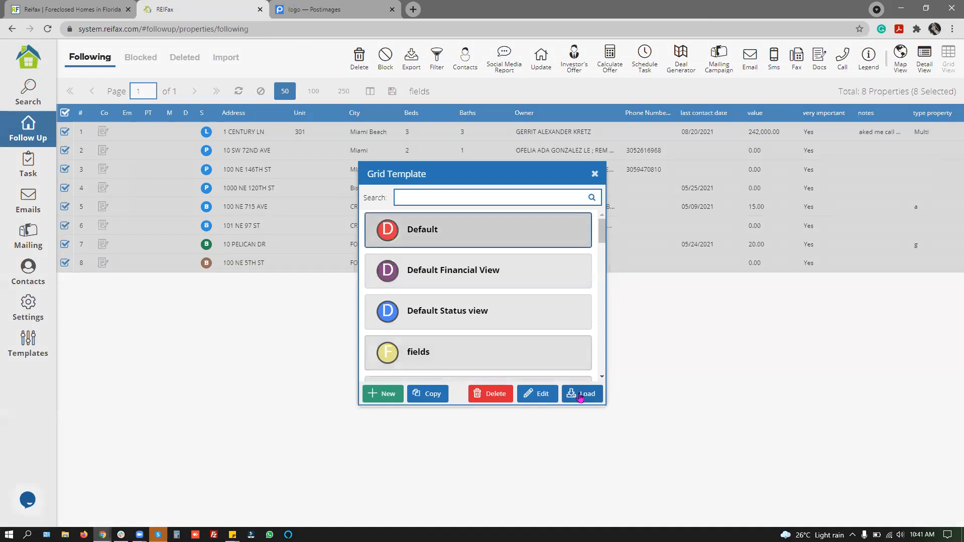
Clear the property selection and reset the filter on the followed properties.
click(65, 115)
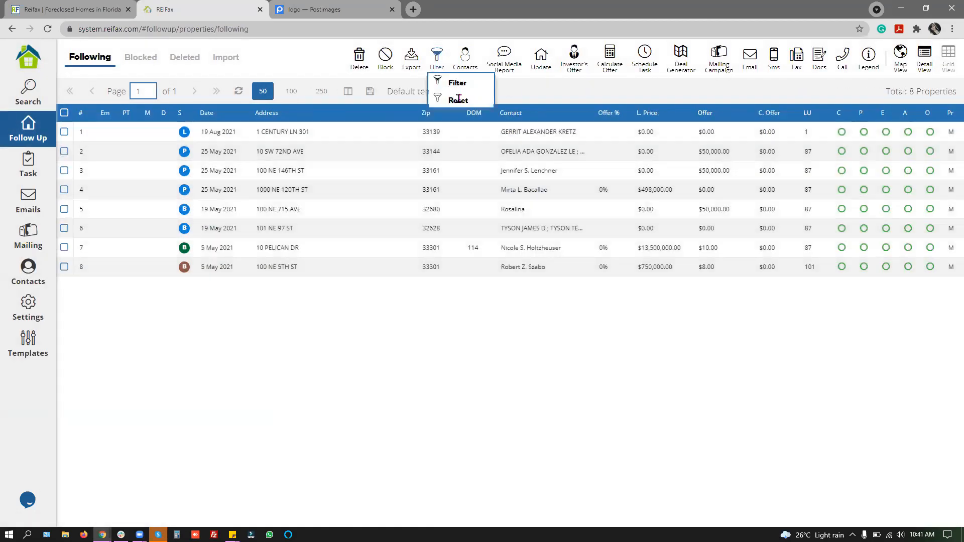
mouse_move(436, 66)
click(451, 99)
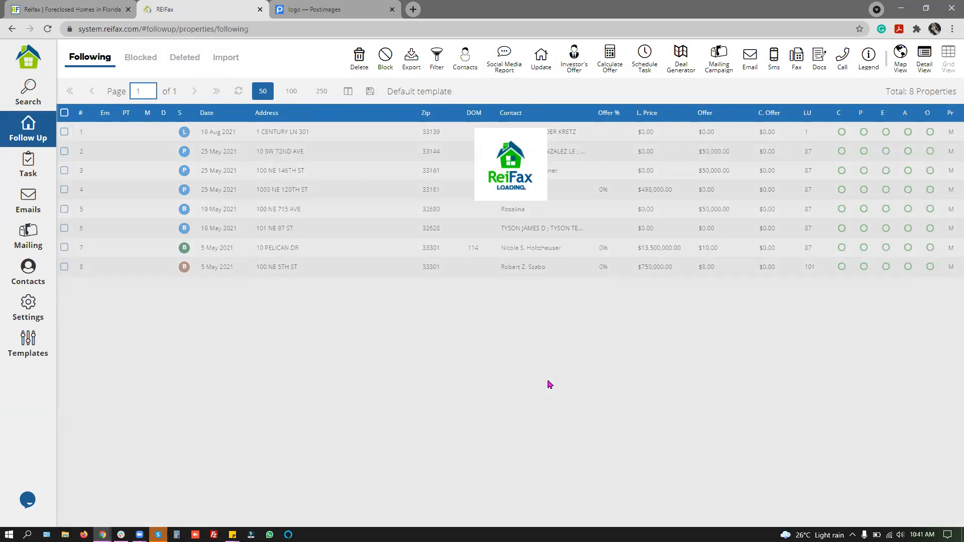
Select the properties in rows 18, 19 and 20 of the followed list.
scroll(355, 304, down, 5)
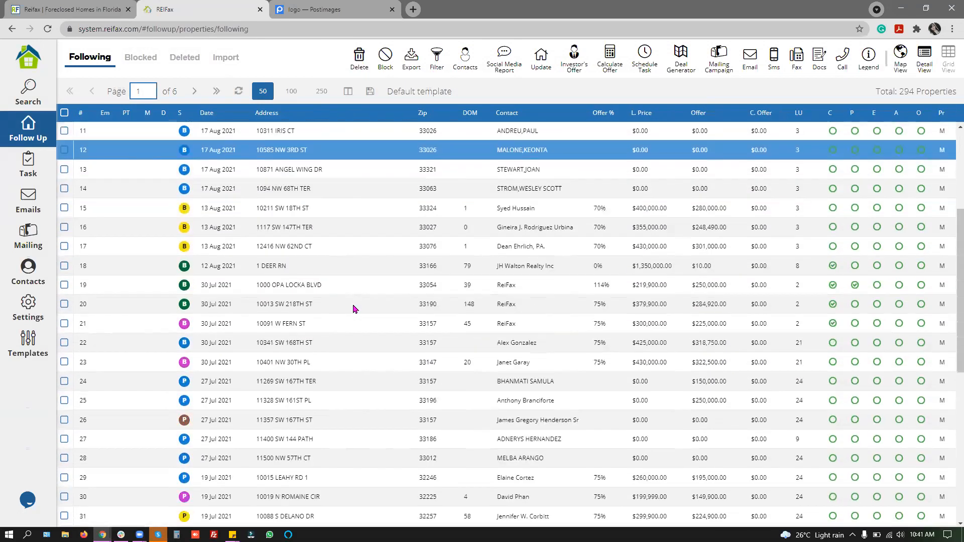
scroll(950, 301, down, 1)
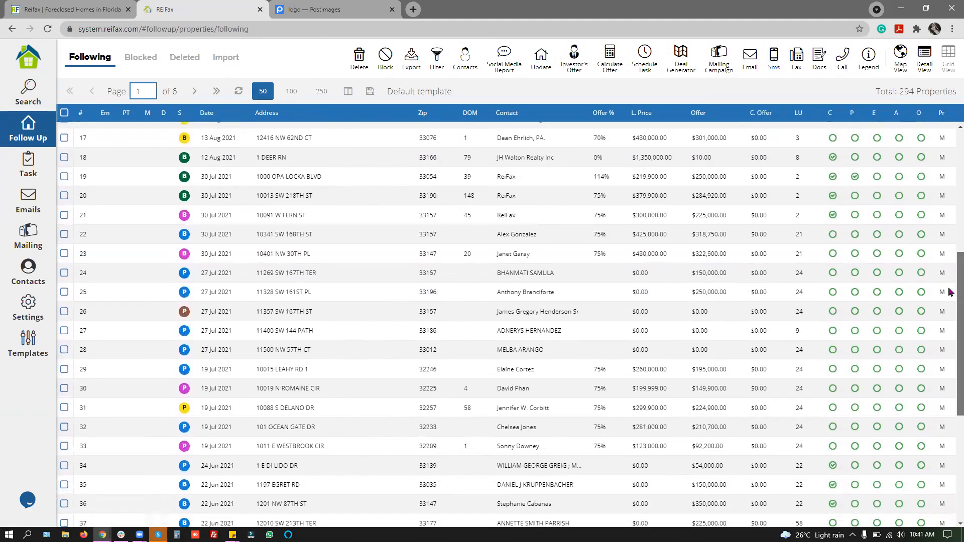
click(64, 135)
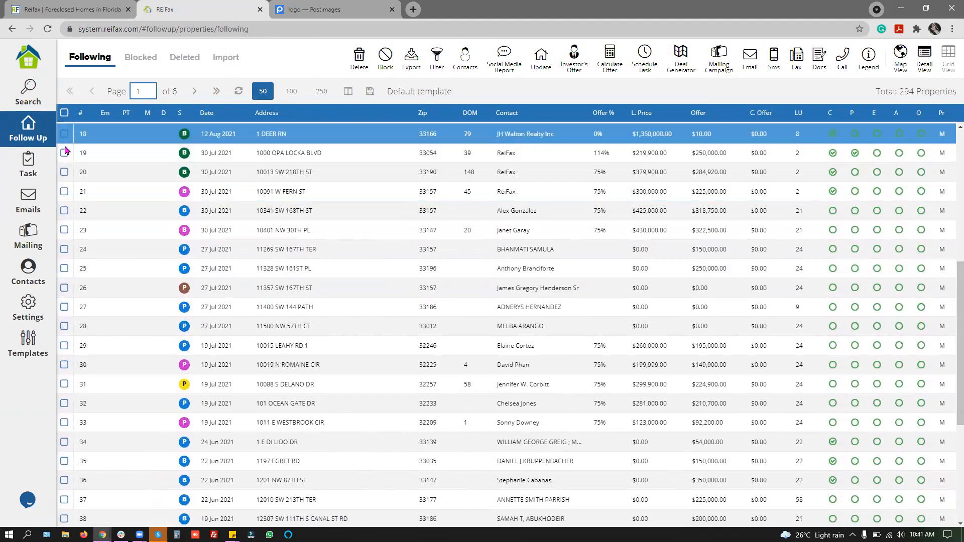
click(65, 153)
click(65, 171)
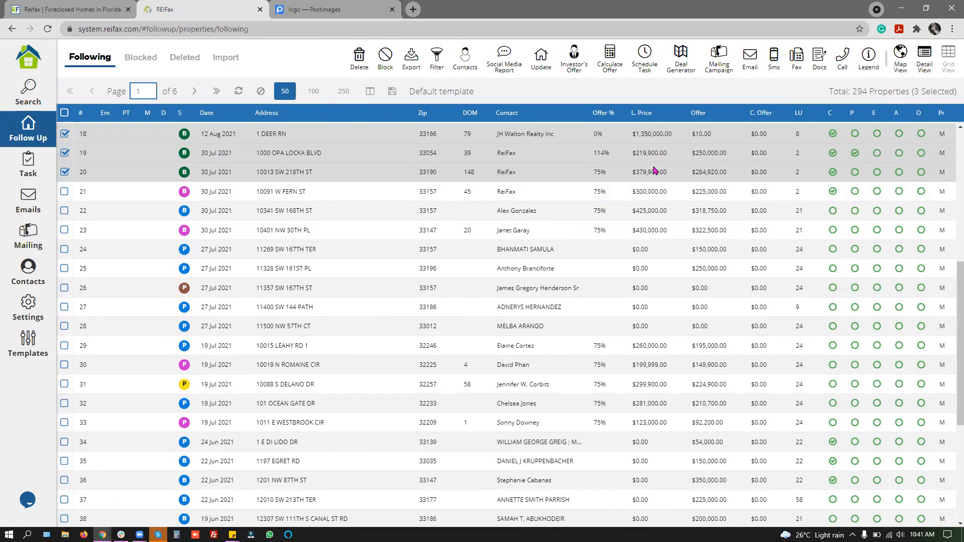
double_click(709, 134)
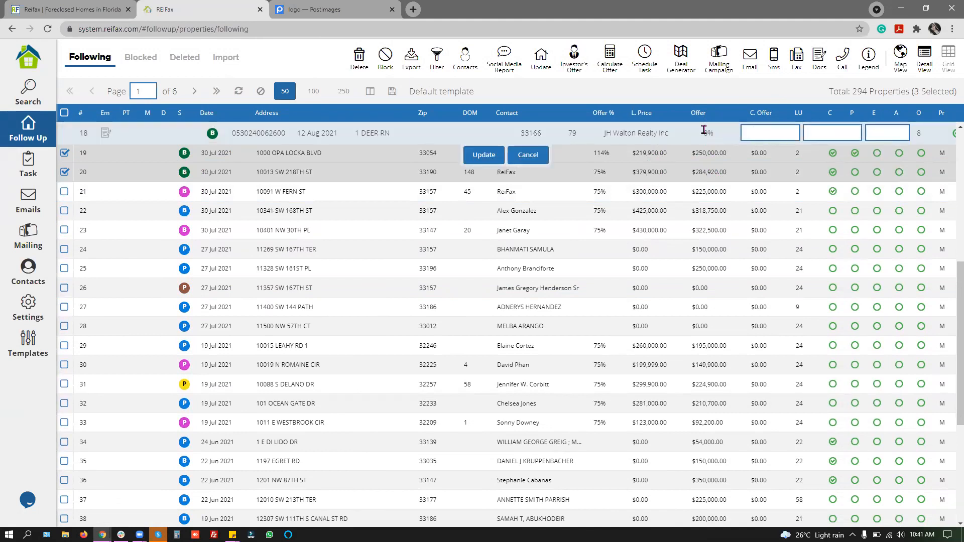
click(540, 155)
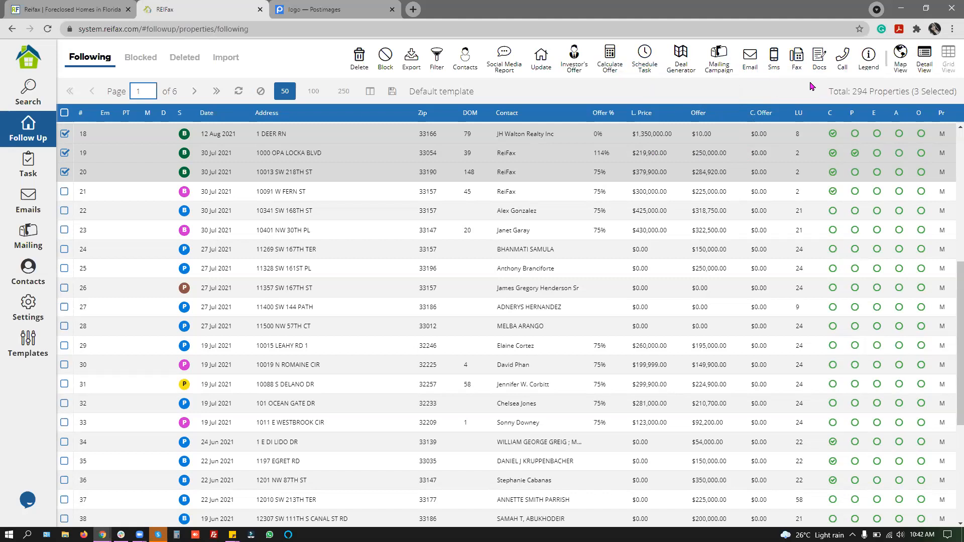
Start sending documents for the selected properties, using the BREIA PREFORECLOSURE WITH EQUITY OR REGULAR EQUITY contract.
click(820, 59)
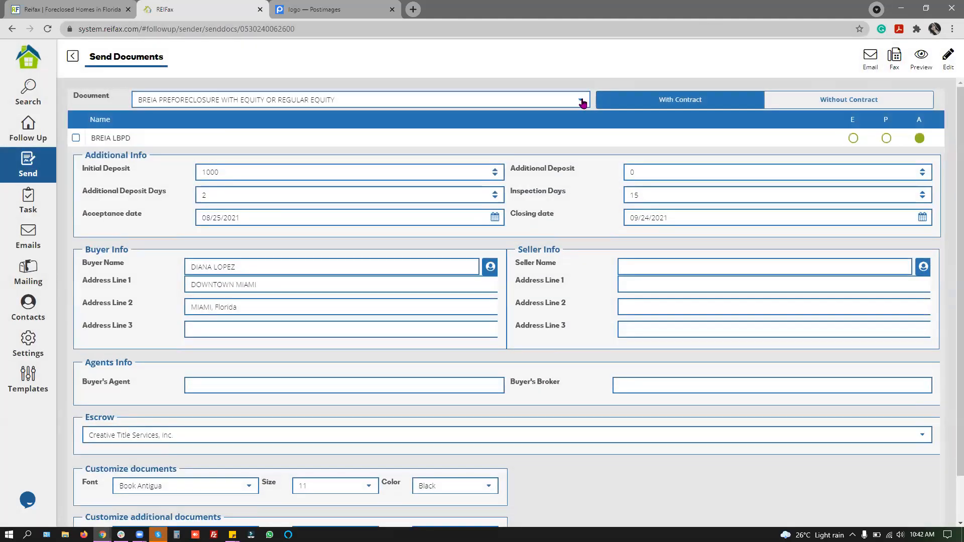
click(582, 101)
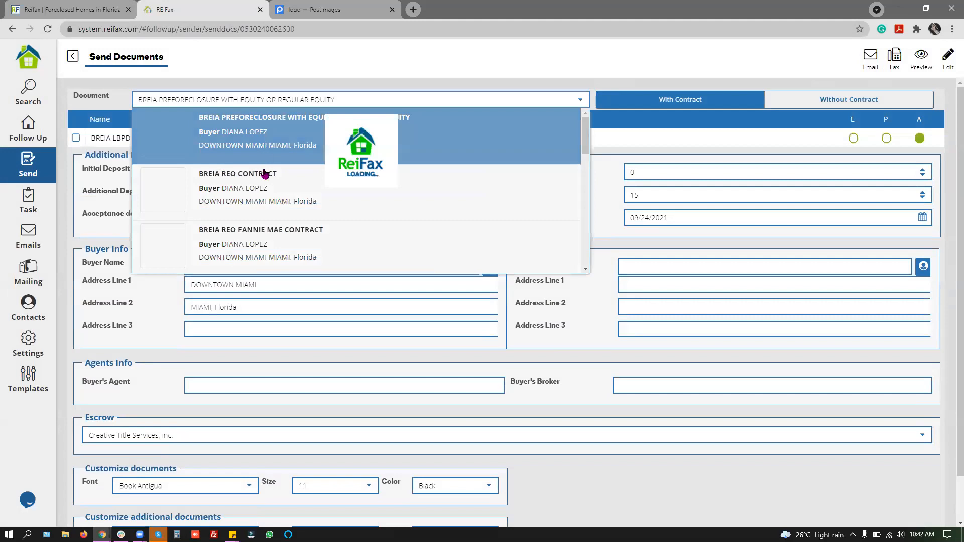
click(390, 141)
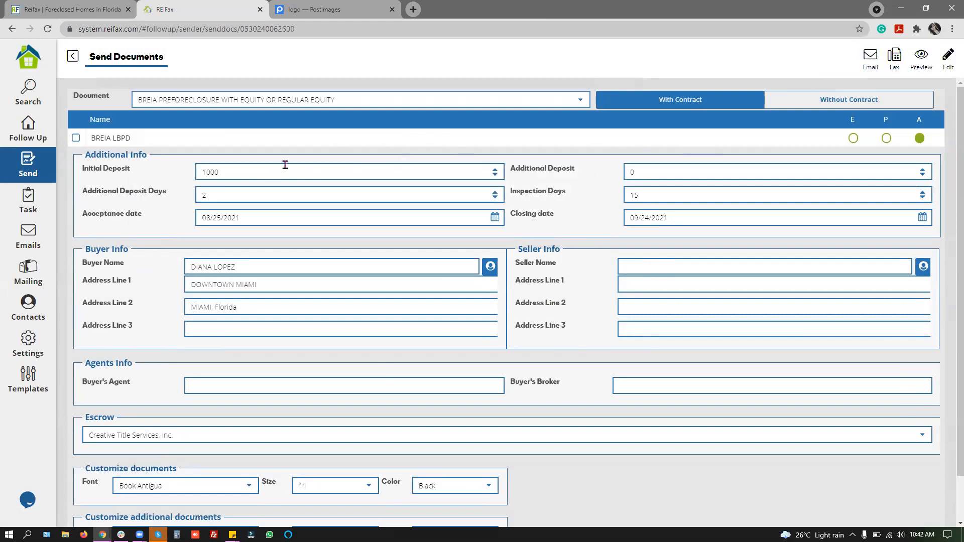
Open the email for the contract documents and review its subject variables and body text.
click(870, 57)
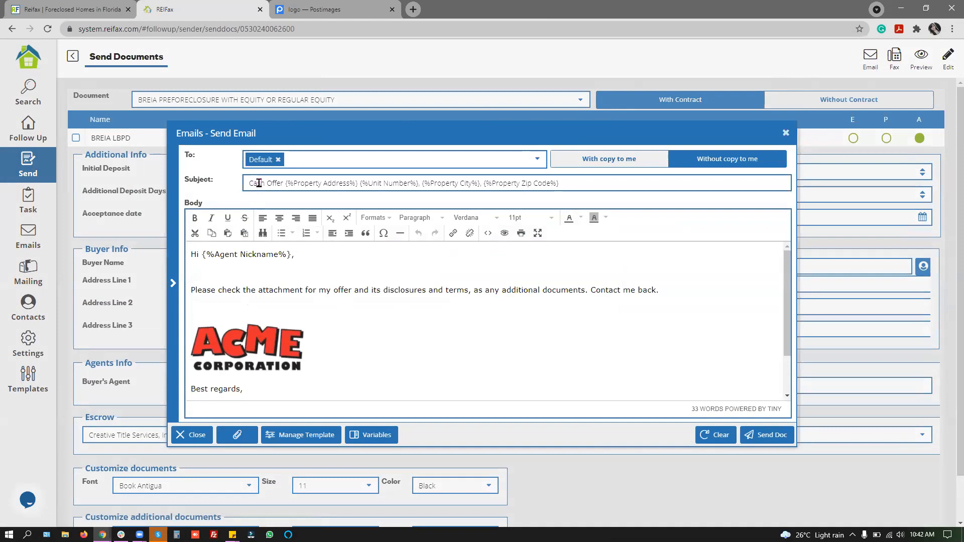
drag(250, 182, 557, 183)
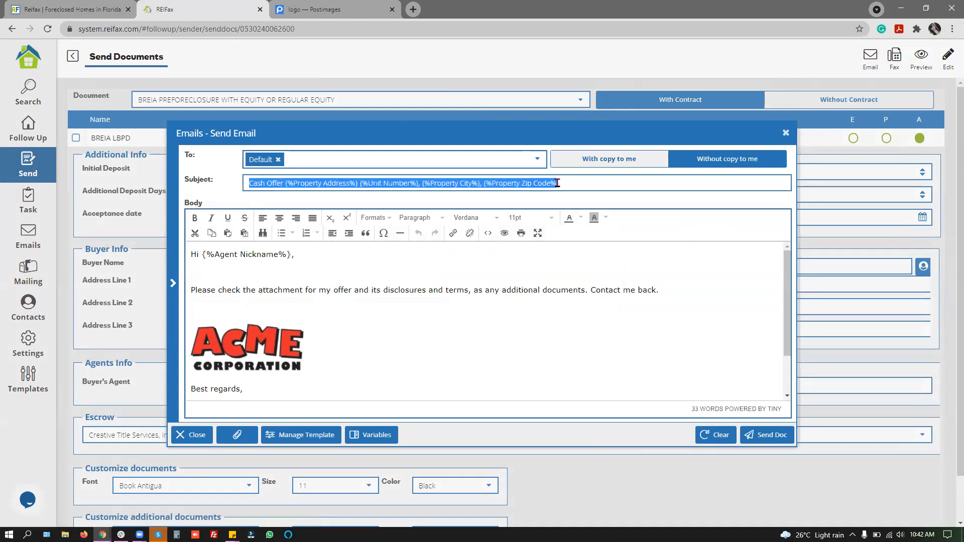
click(504, 314)
scroll(403, 317, down, 1)
scroll(403, 316, down, 1)
scroll(403, 316, up, 3)
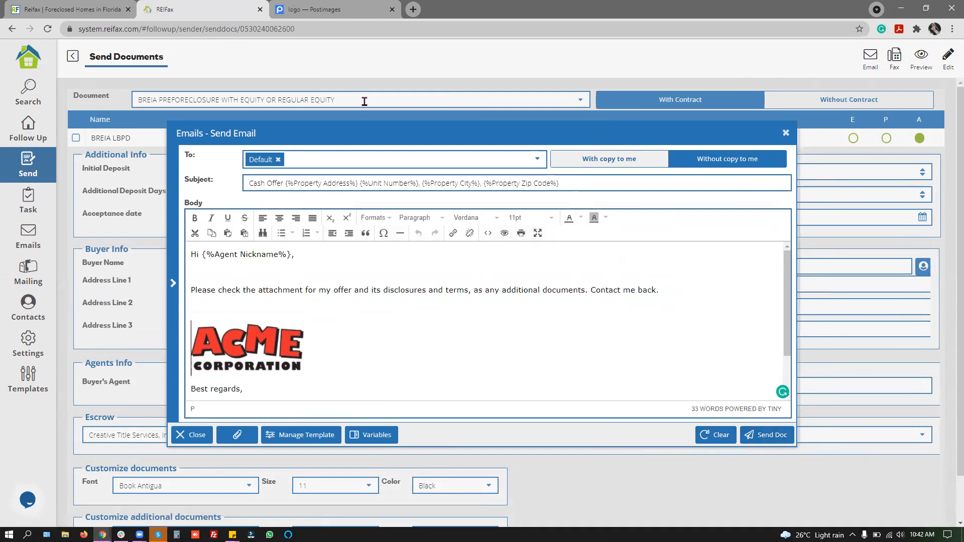
Leave the document sending page, start an email to the selected followed properties, and review its Cash Offer subject variables.
click(71, 56)
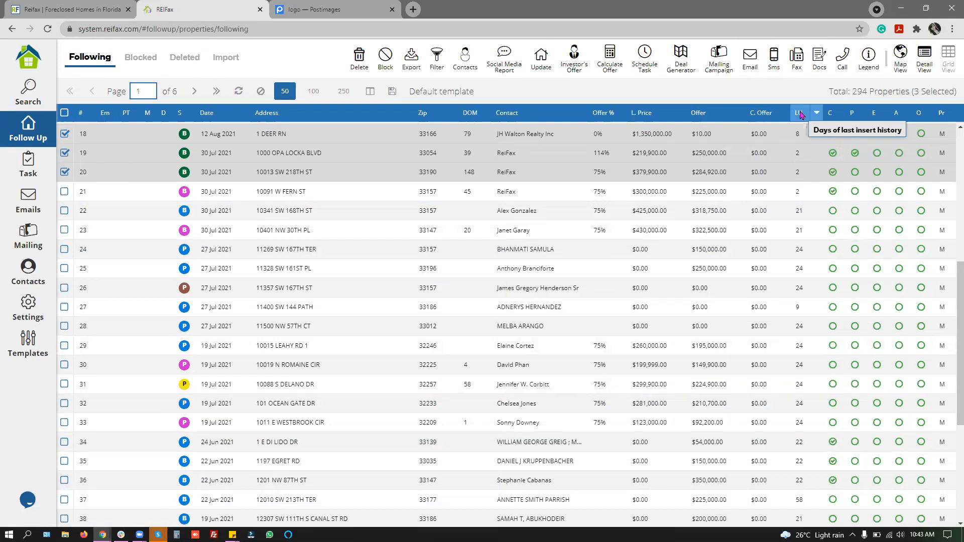
click(749, 57)
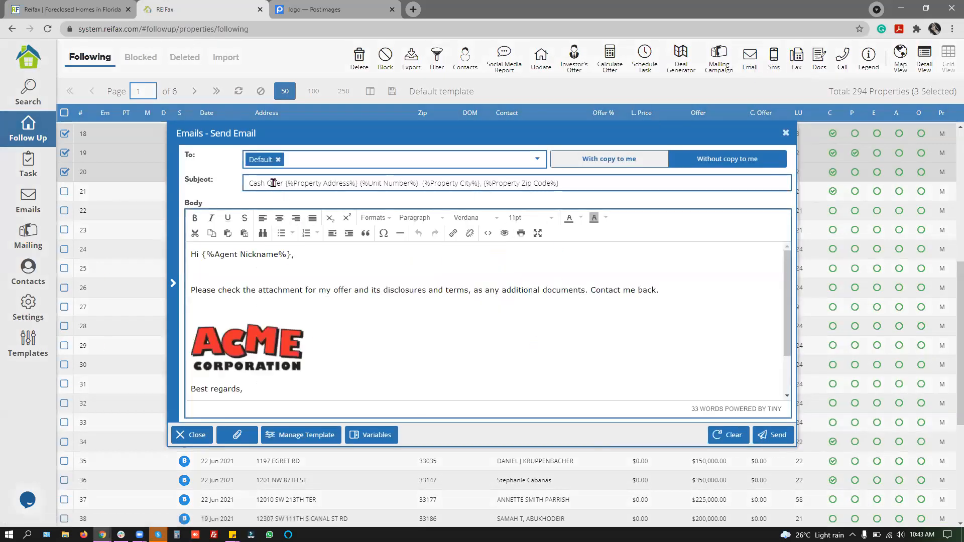
drag(254, 183, 532, 193)
click(583, 188)
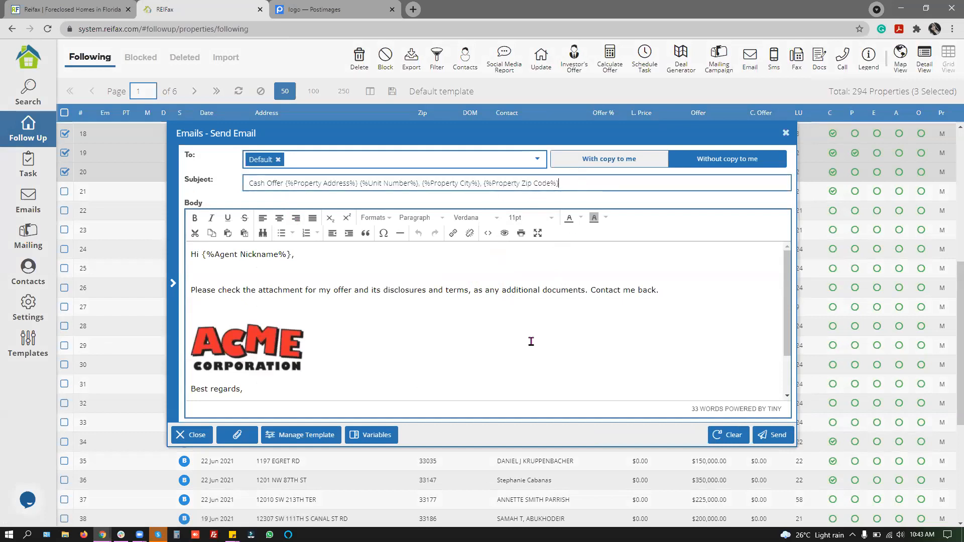
Load the Follow up email template into the message and review its subject, body and signature variables.
click(313, 436)
click(563, 289)
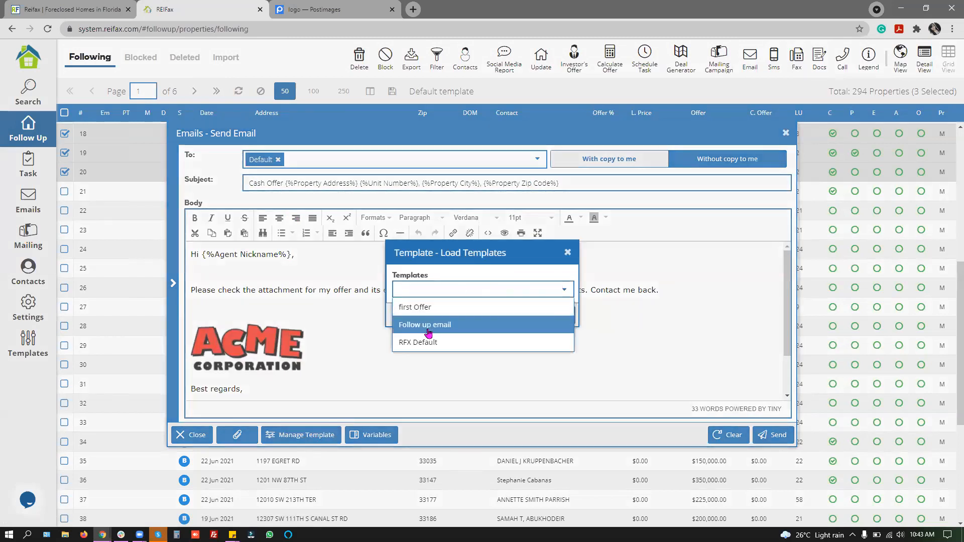
click(515, 331)
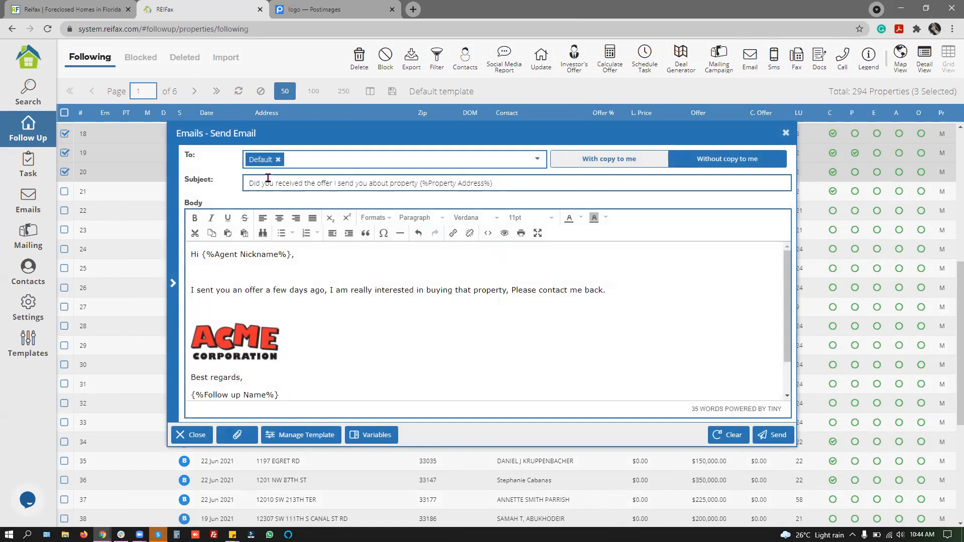
drag(247, 183, 557, 179)
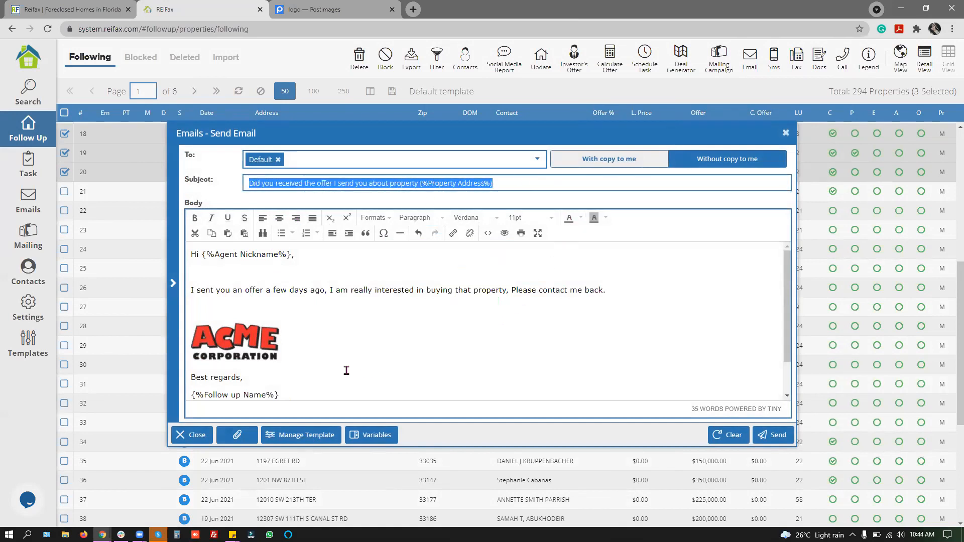
scroll(354, 315, down, 1)
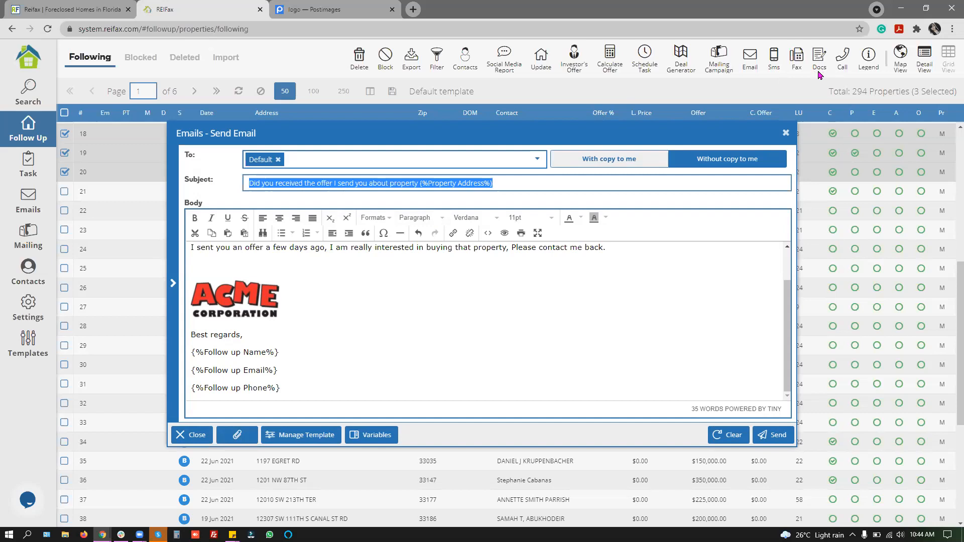
Browse the Desktop folder for an email attachment and cancel the file selection.
click(235, 437)
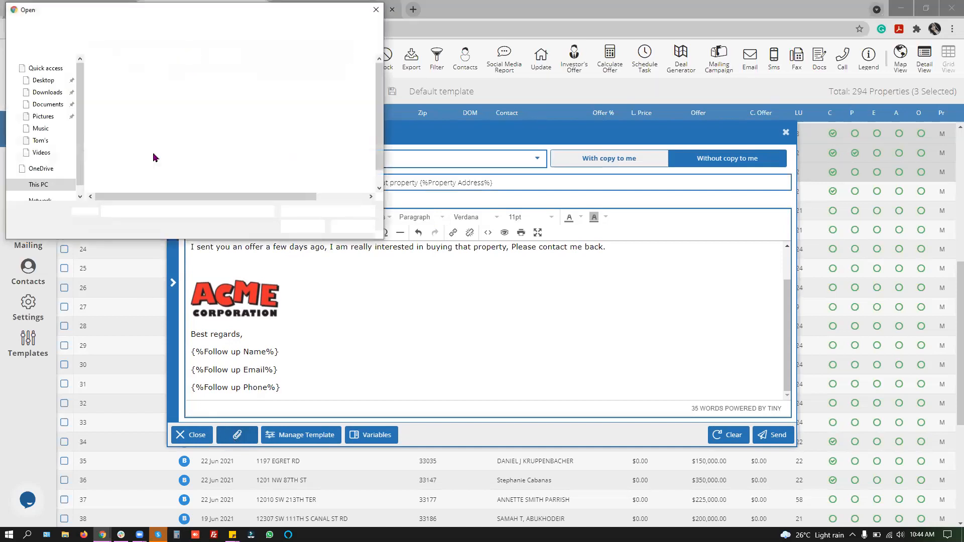
click(50, 84)
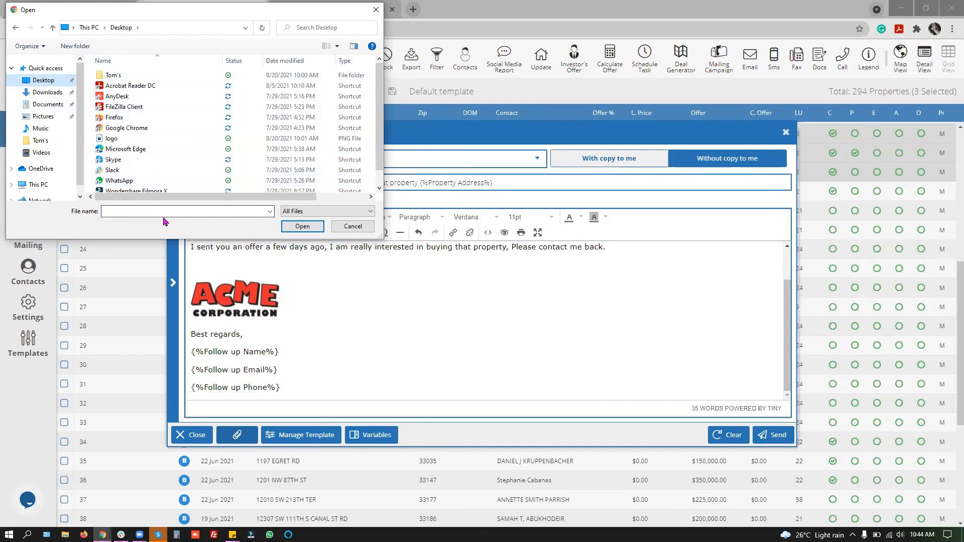
click(351, 226)
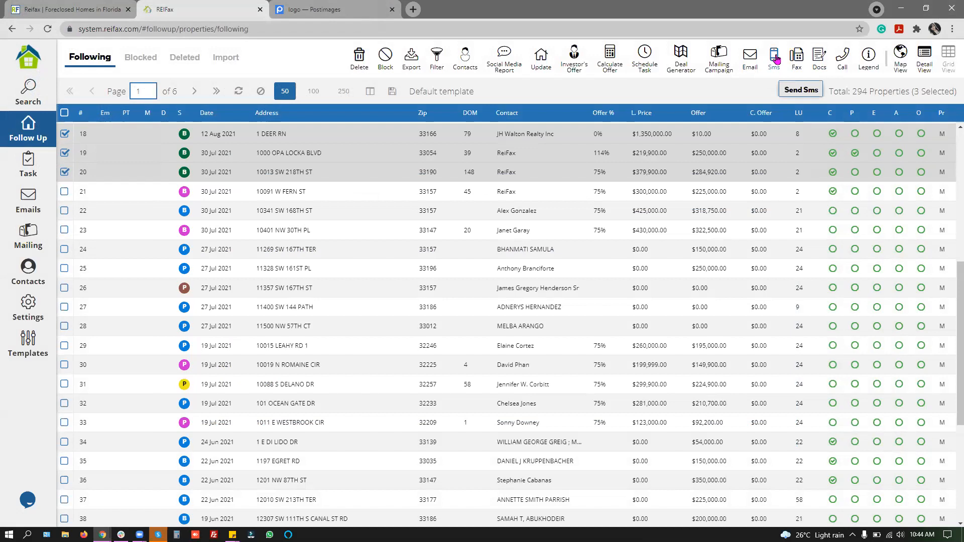
Open an SMS to the selected properties, review its message text and signature variables, and close it unsent.
click(775, 56)
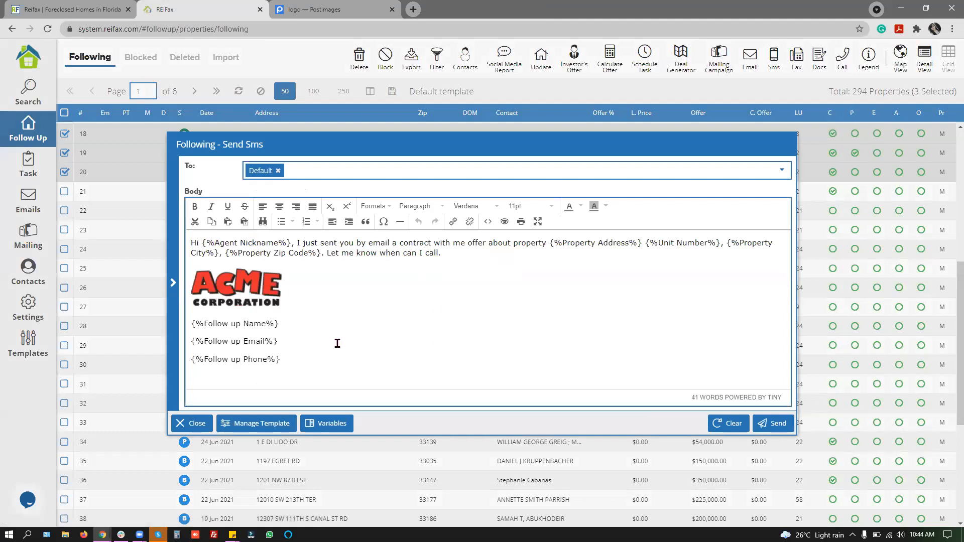
key(ctrl+a)
click(422, 319)
click(482, 308)
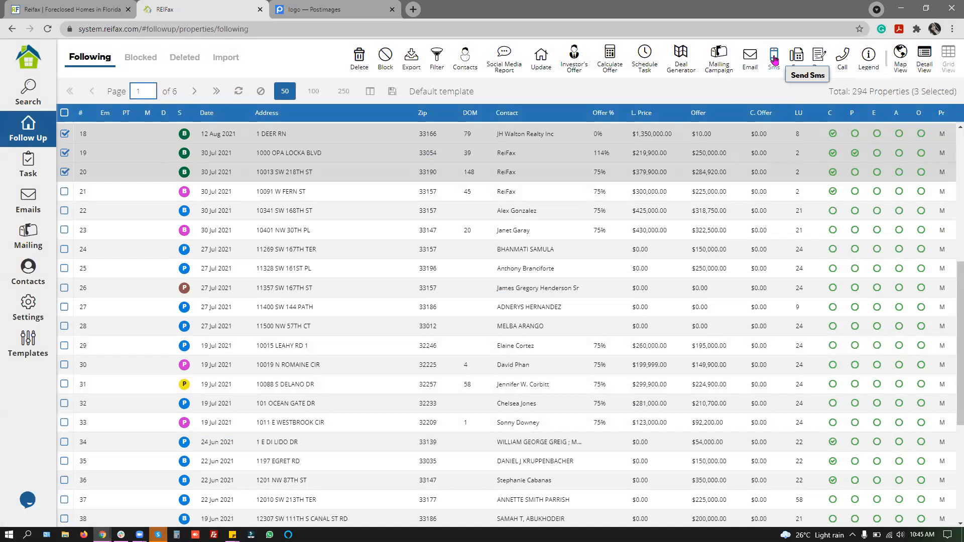
Open the contacts assigned to the row 19 property and check the ReiFax agent's email address and cell number.
click(512, 159)
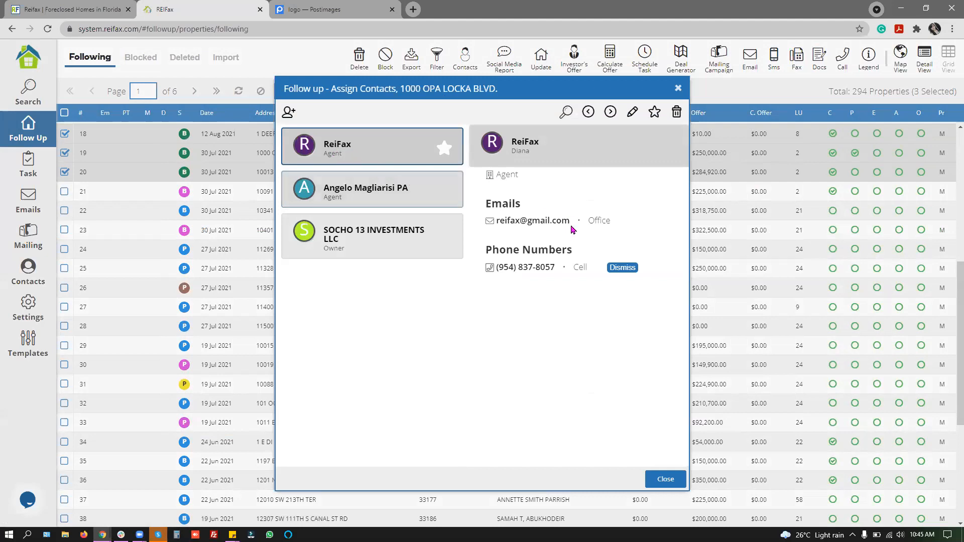
drag(499, 221, 583, 223)
drag(498, 267, 592, 305)
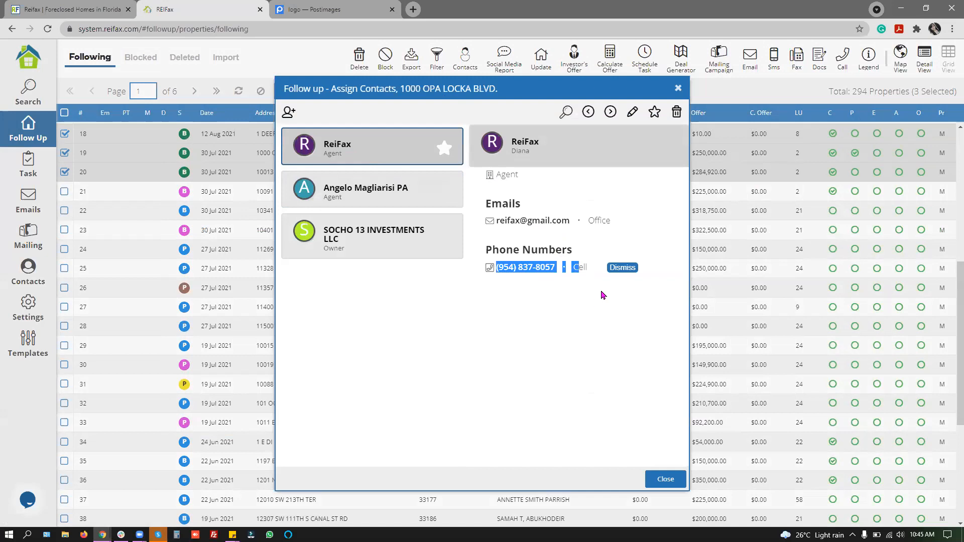
click(588, 267)
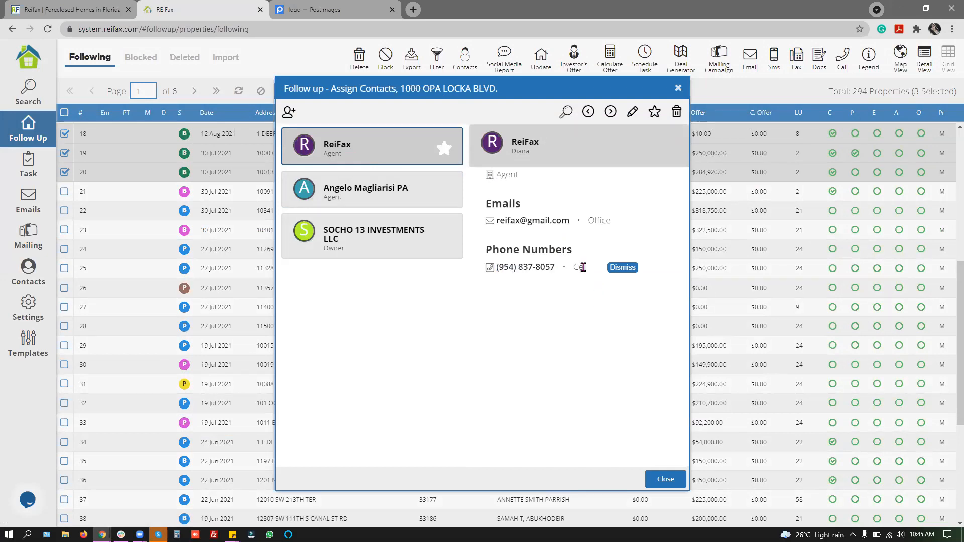
drag(570, 271, 579, 319)
click(678, 89)
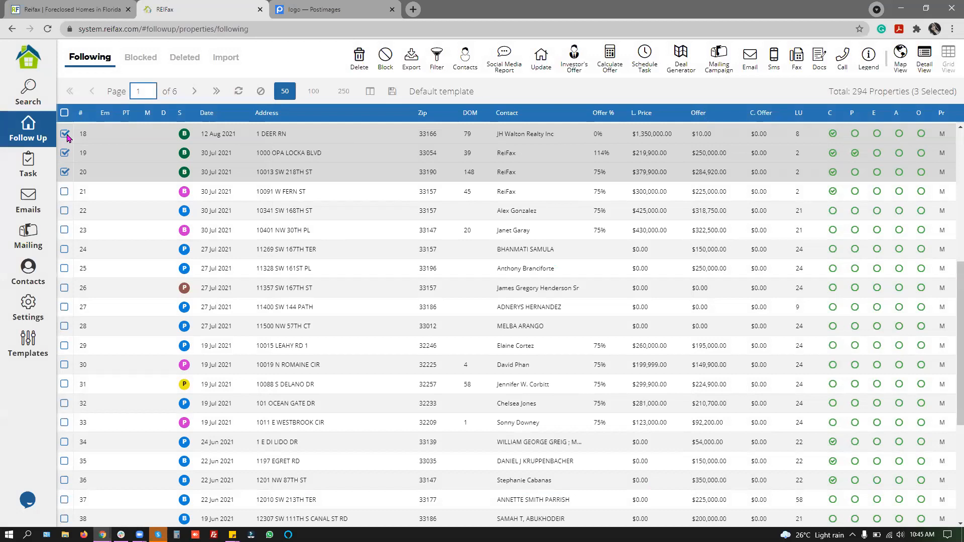
Deselect the row 18 property and send the Cash Offer email to the properties in rows 19 and 20.
click(707, 137)
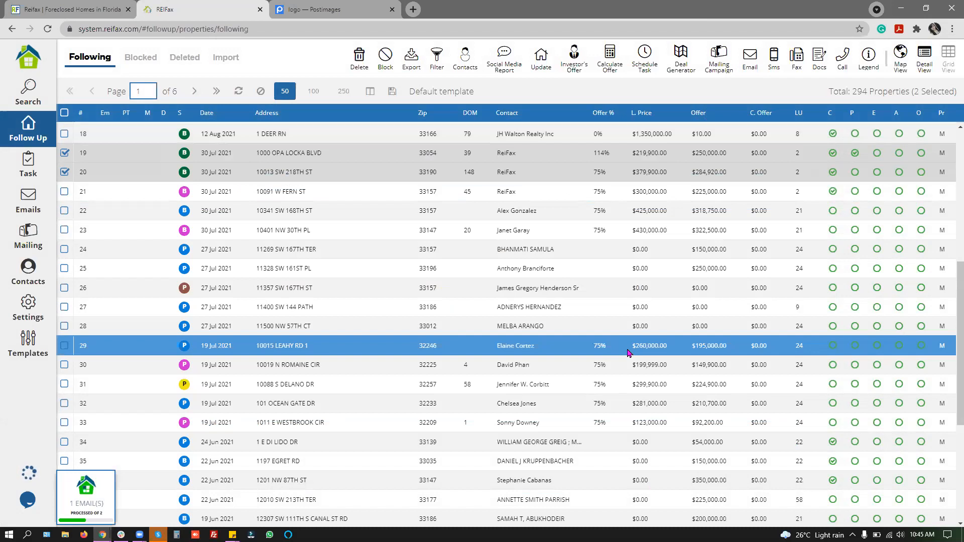
drag(525, 283, 417, 287)
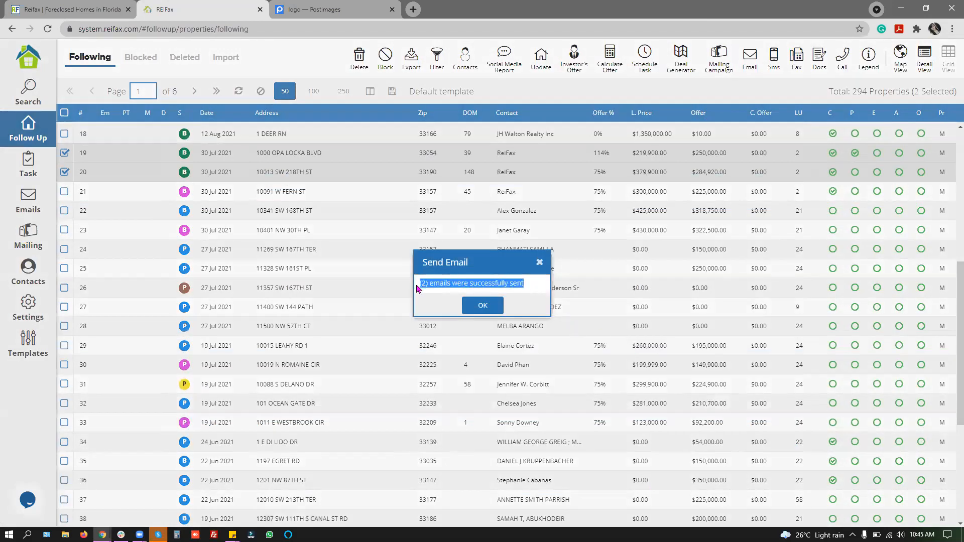
click(479, 313)
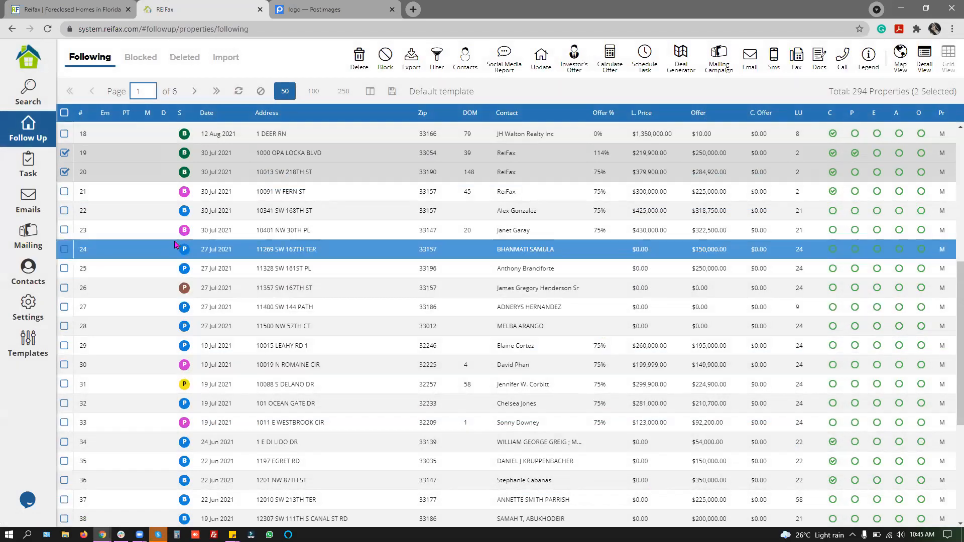
Open the most recent Cash Offer message in the sent emails and check its greeting and recipient address.
click(31, 204)
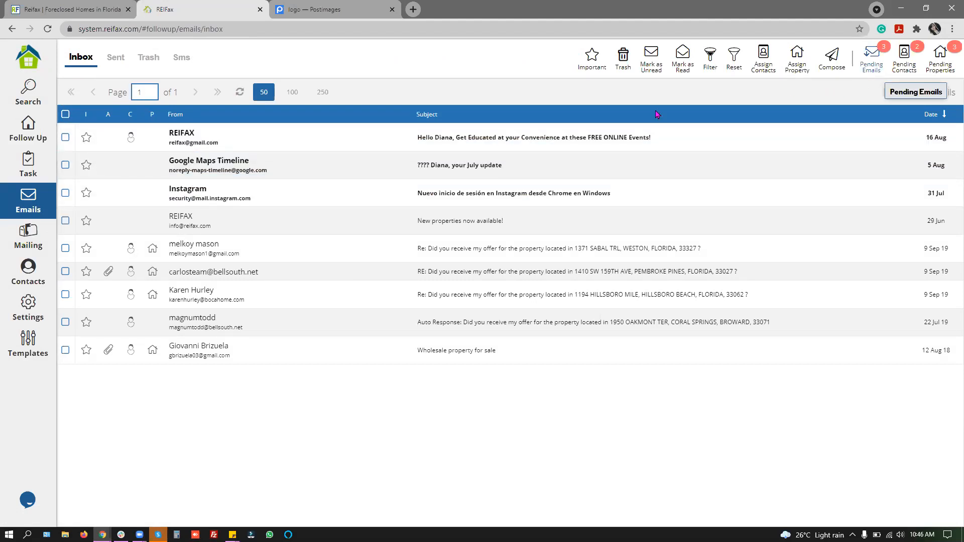
click(115, 59)
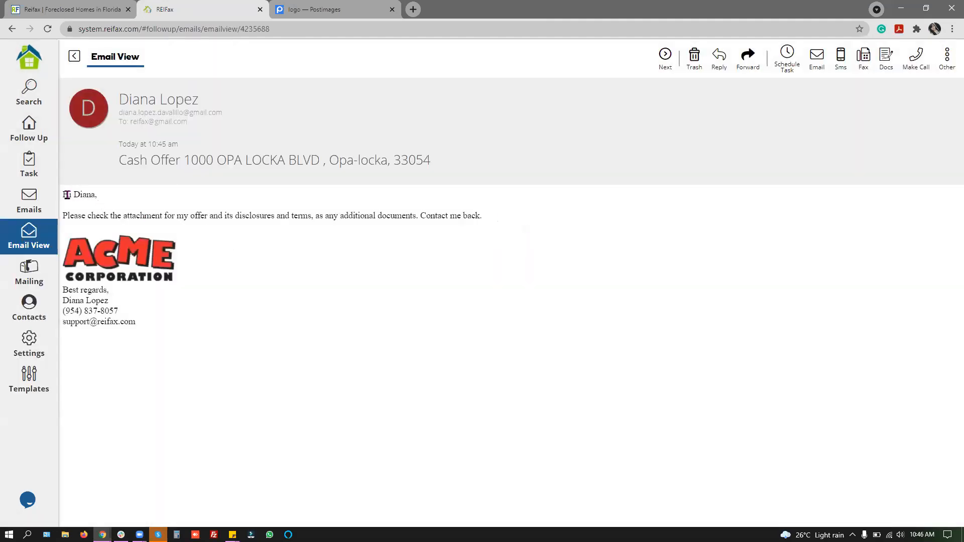
drag(70, 194, 143, 201)
click(189, 217)
drag(139, 113, 207, 123)
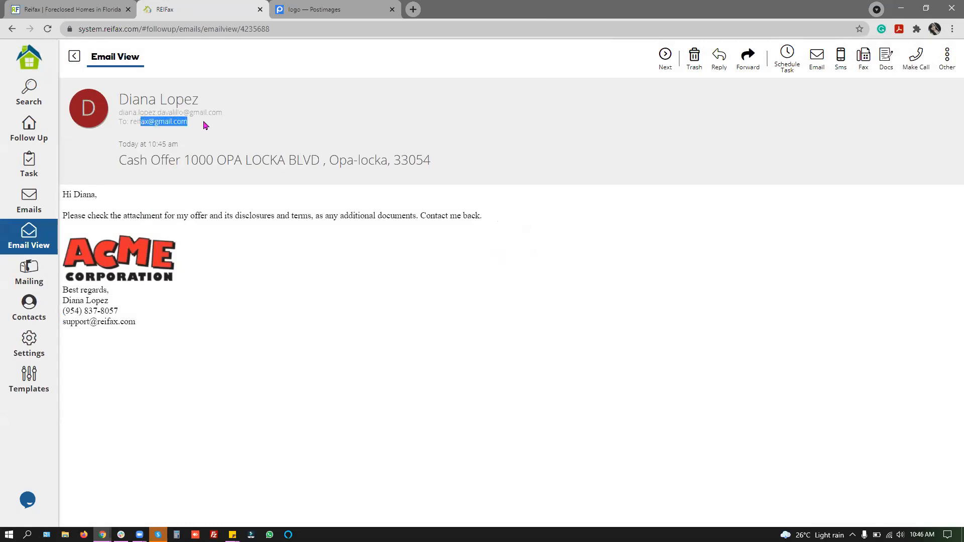
click(213, 229)
Check how the sent email's nickname, signature, subject and body text were filled in, and return to the sent list.
double_click(111, 198)
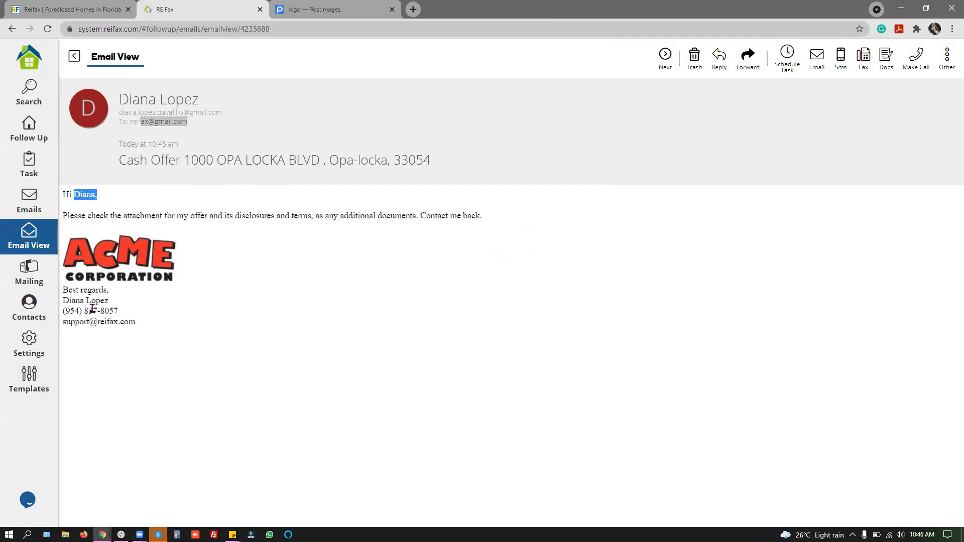
drag(69, 290, 158, 330)
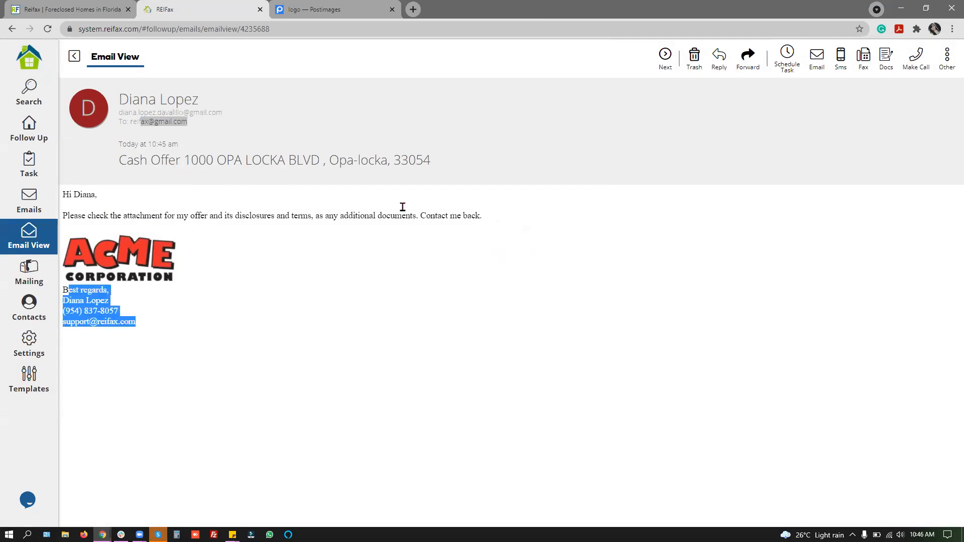
drag(127, 160, 466, 163)
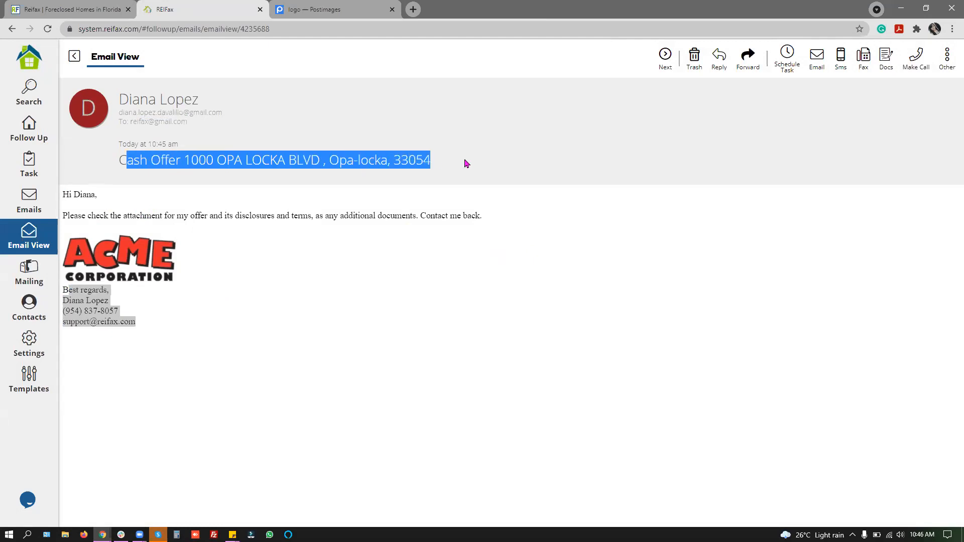
drag(478, 223, 298, 216)
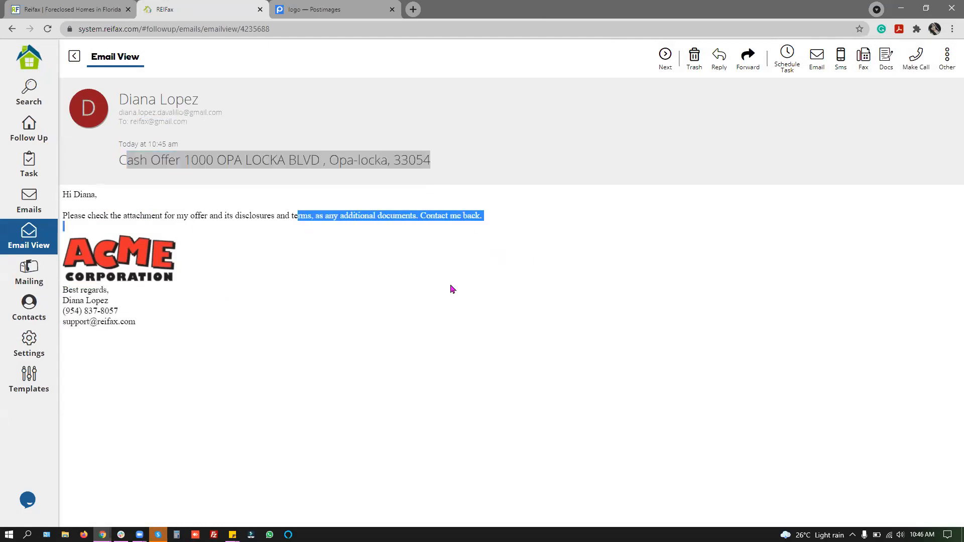
click(347, 329)
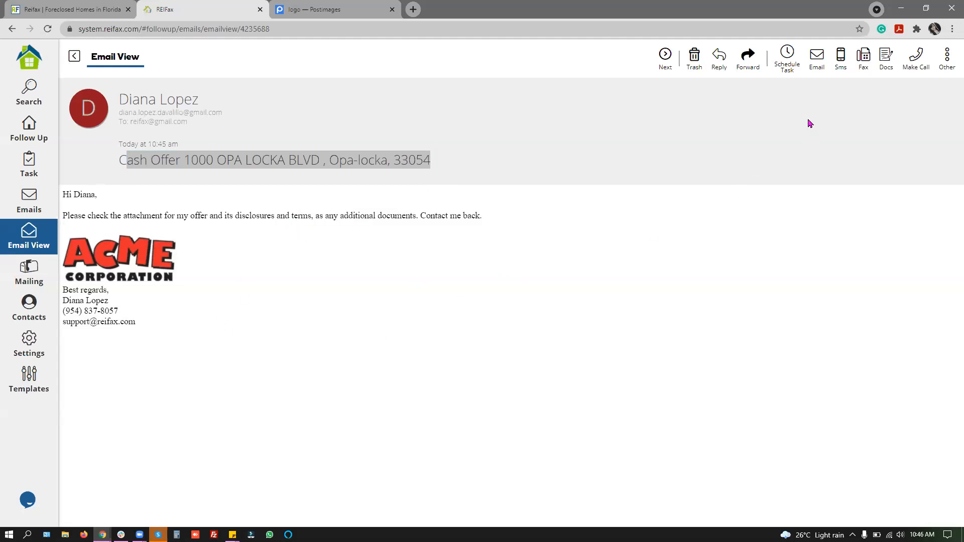
click(267, 147)
click(74, 57)
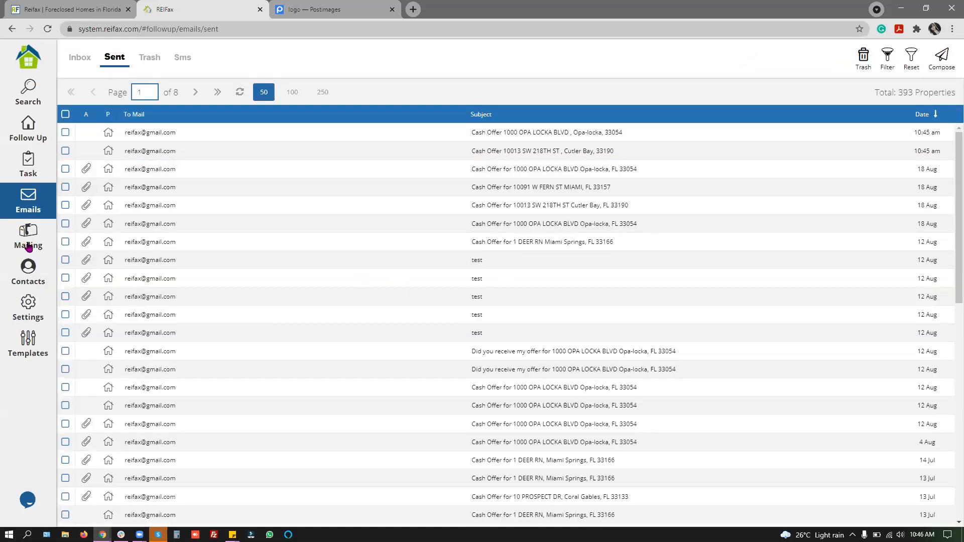
View the RFX Default call script template and return to the followed properties.
click(28, 341)
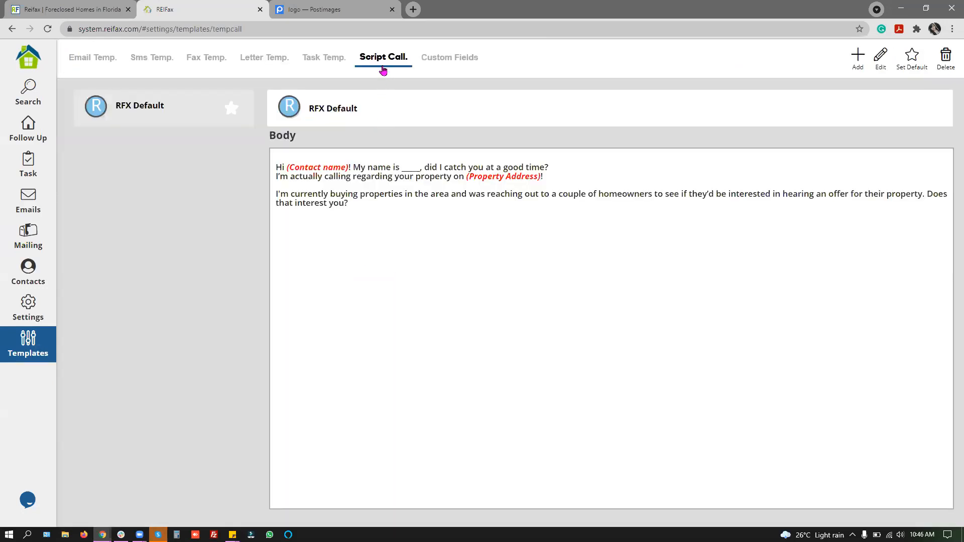
click(31, 142)
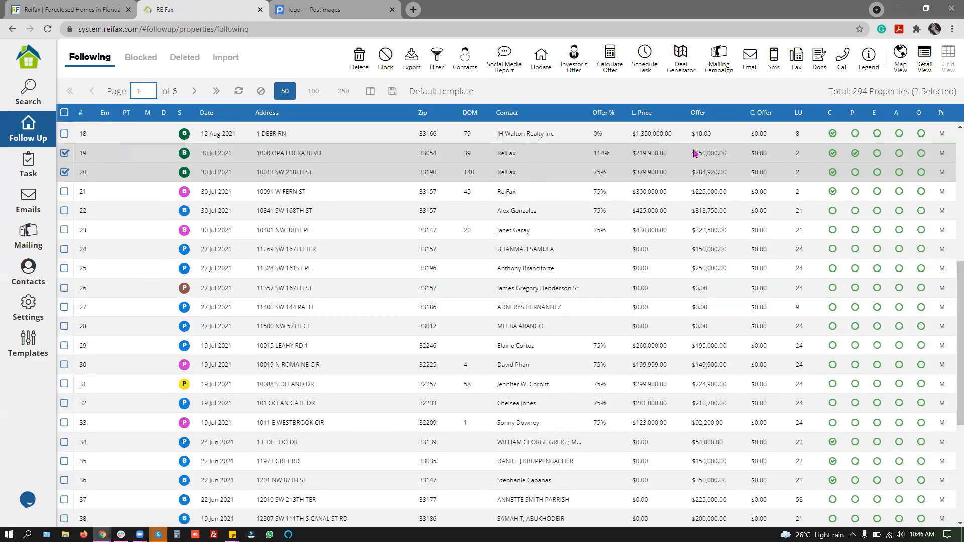
Start calling the principal contacts of the selected properties with the RFX Default script, allowing microphone access.
click(843, 61)
key(Return)
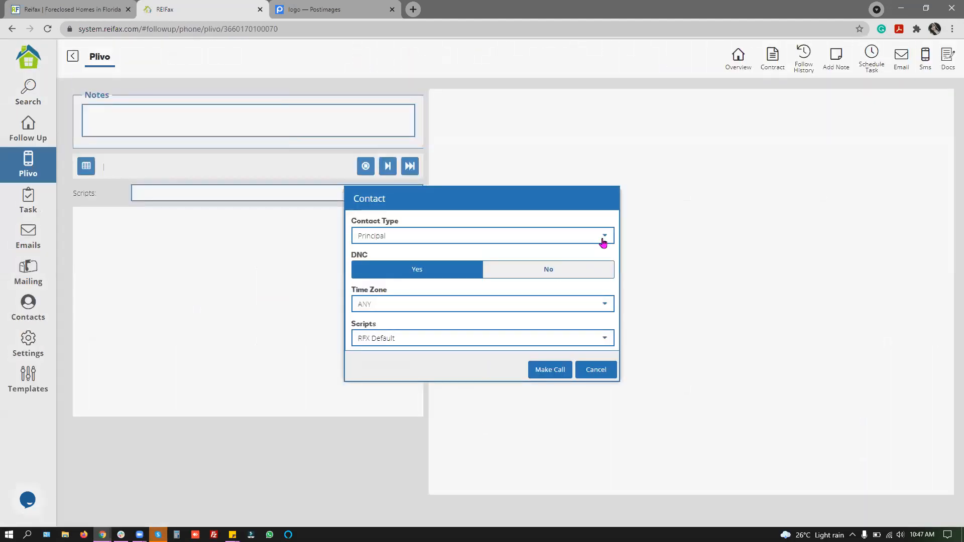
click(552, 372)
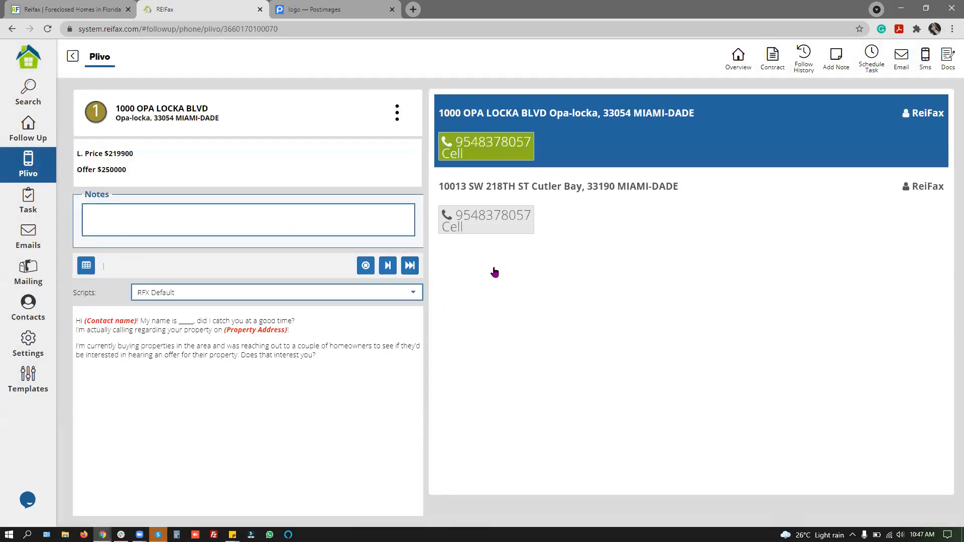
click(172, 90)
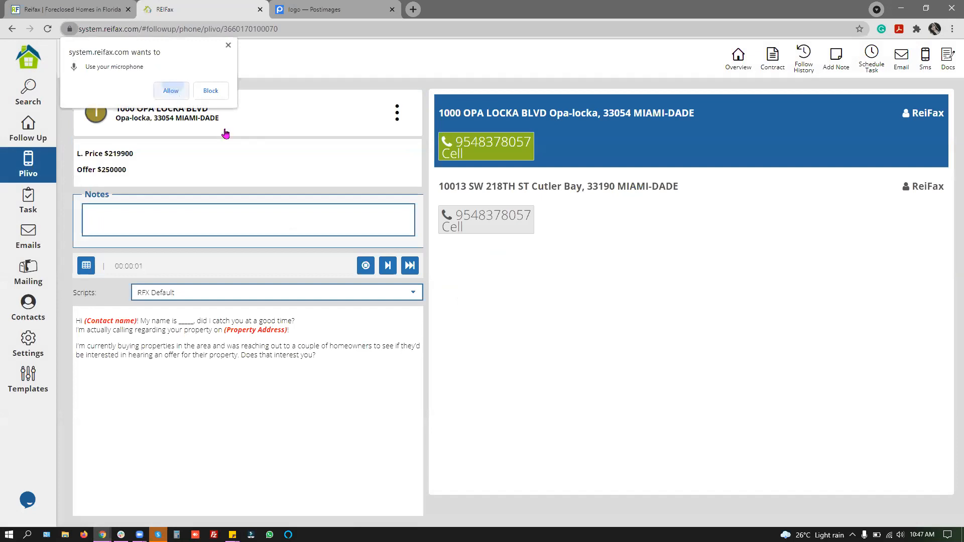
Stop the current call and review the text of the call script.
click(365, 267)
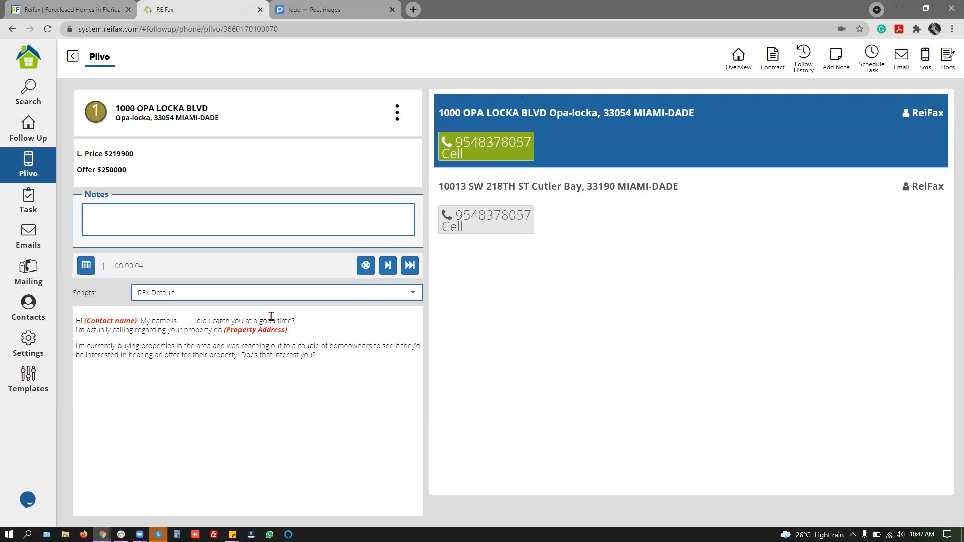
drag(79, 320, 355, 361)
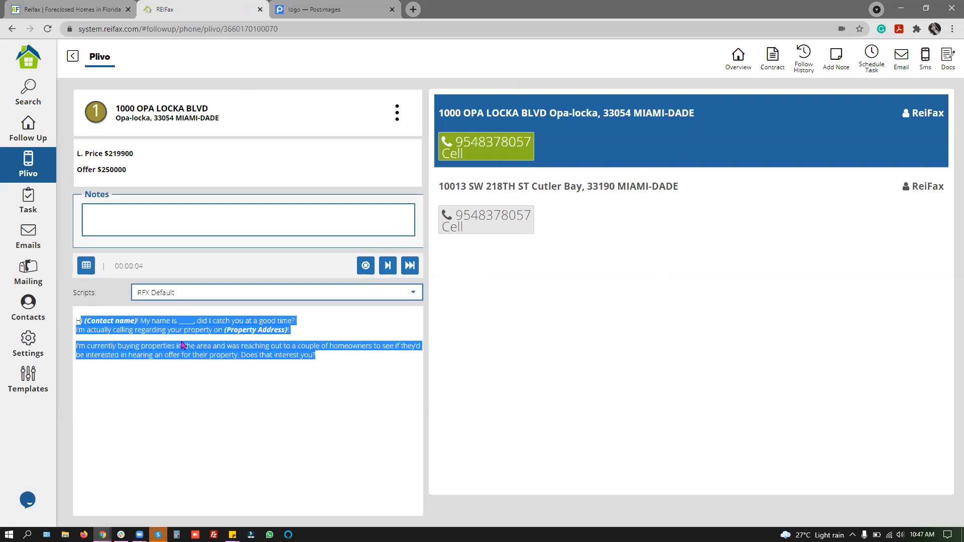
Check which call scripts are available for the call and return to the followed properties.
click(79, 373)
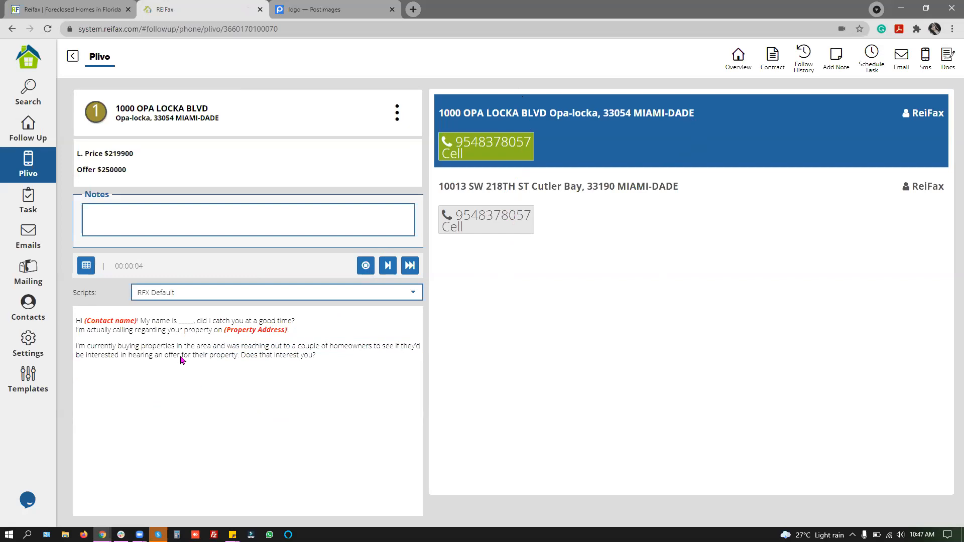
click(413, 296)
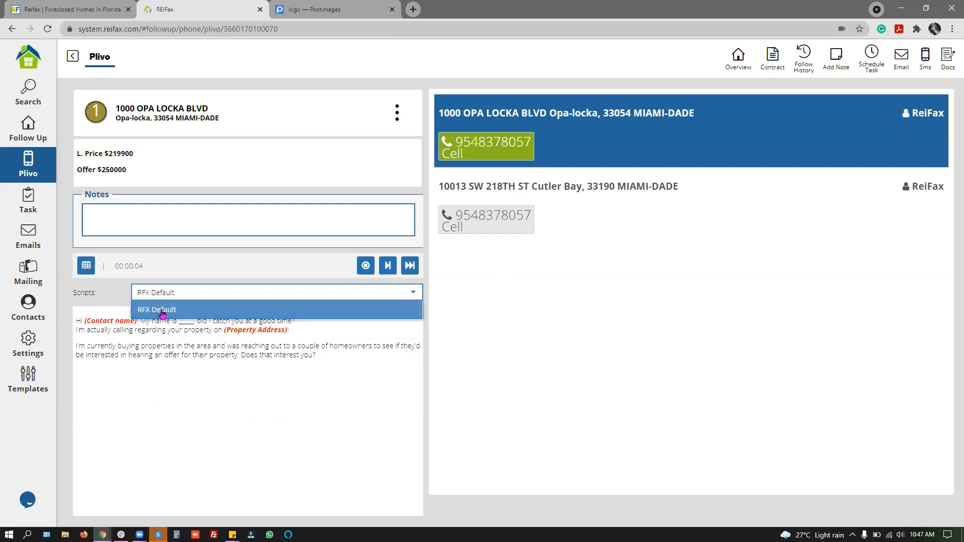
click(224, 398)
click(73, 57)
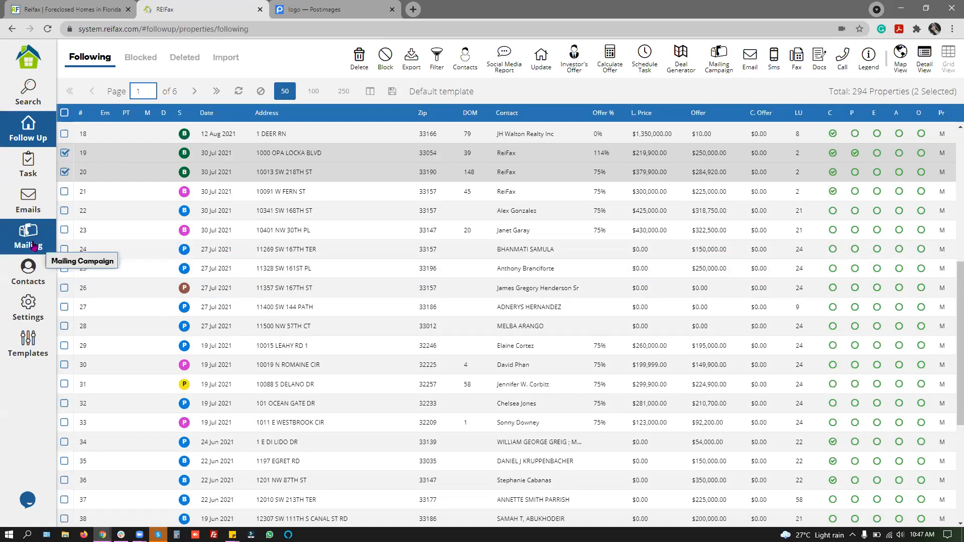
View the Letter for Owners letter template and return to the mailing campaigns.
click(34, 246)
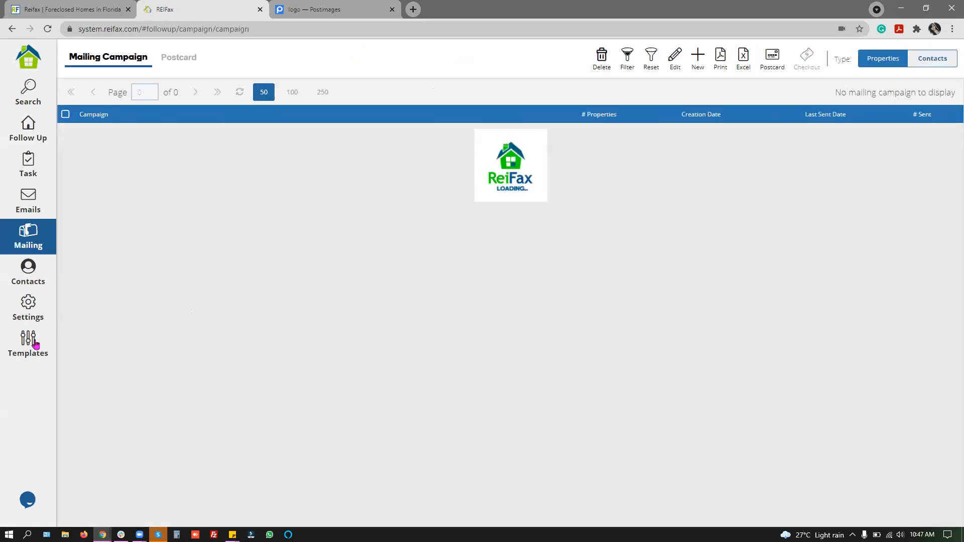
click(35, 344)
click(281, 63)
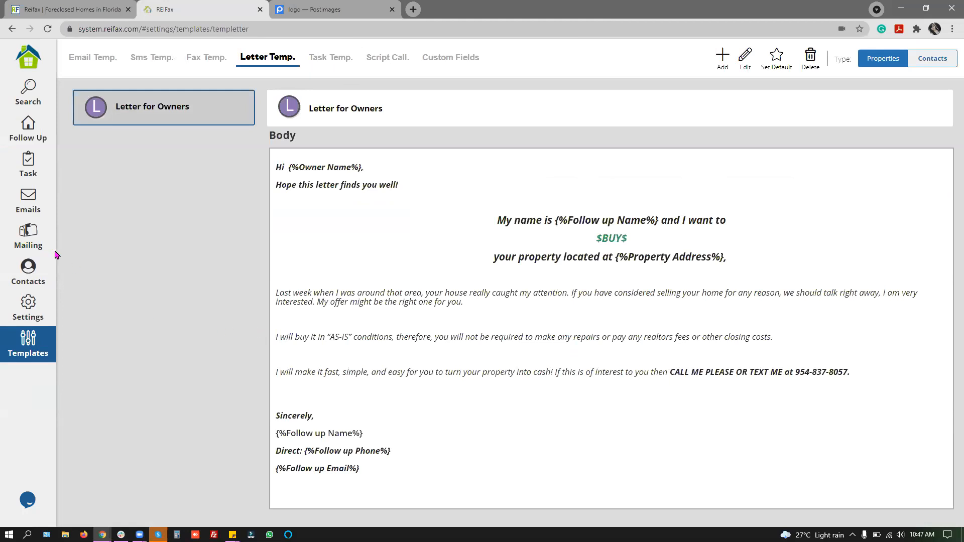
click(41, 243)
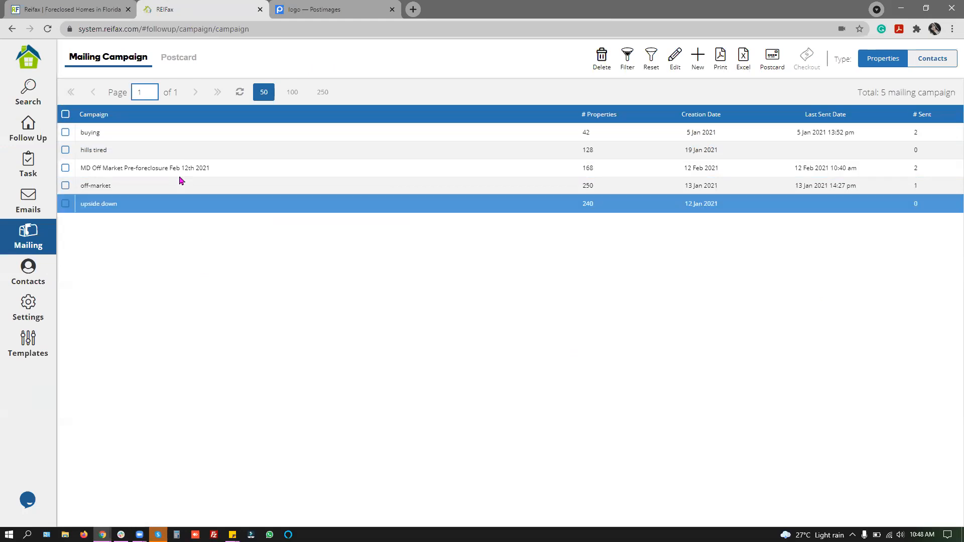
double_click(171, 153)
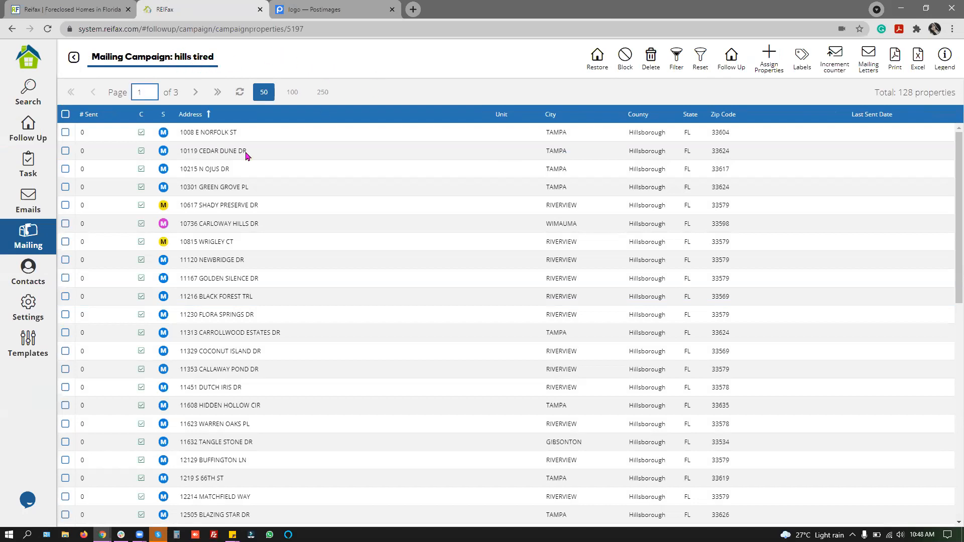
click(66, 133)
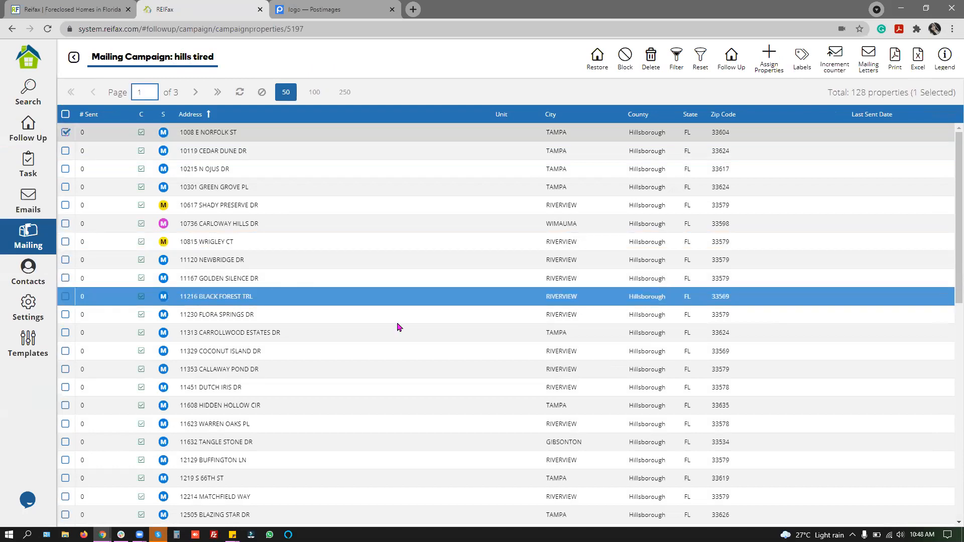
shift+click(397, 297)
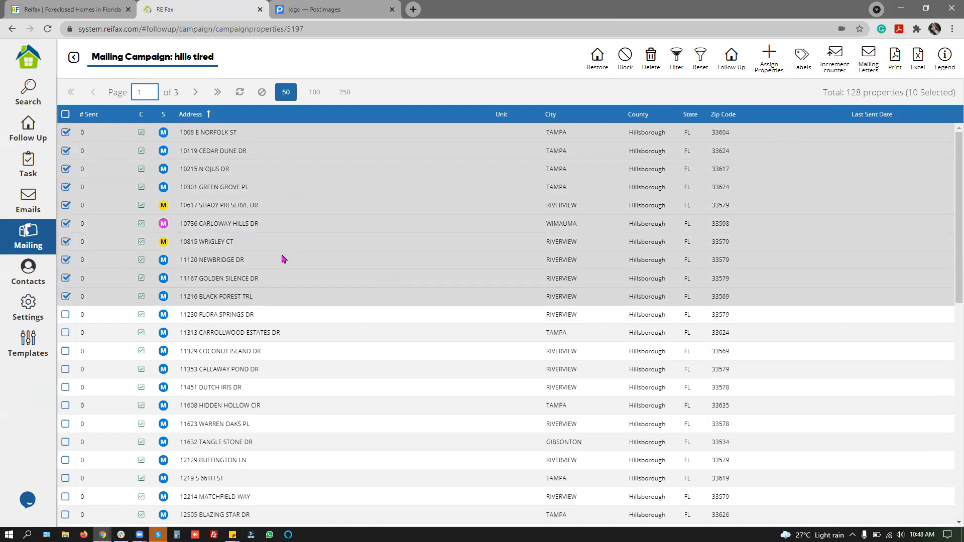
Set Letter for Owners as the default letter template and create letters from it for the ten selected campaign properties.
click(870, 69)
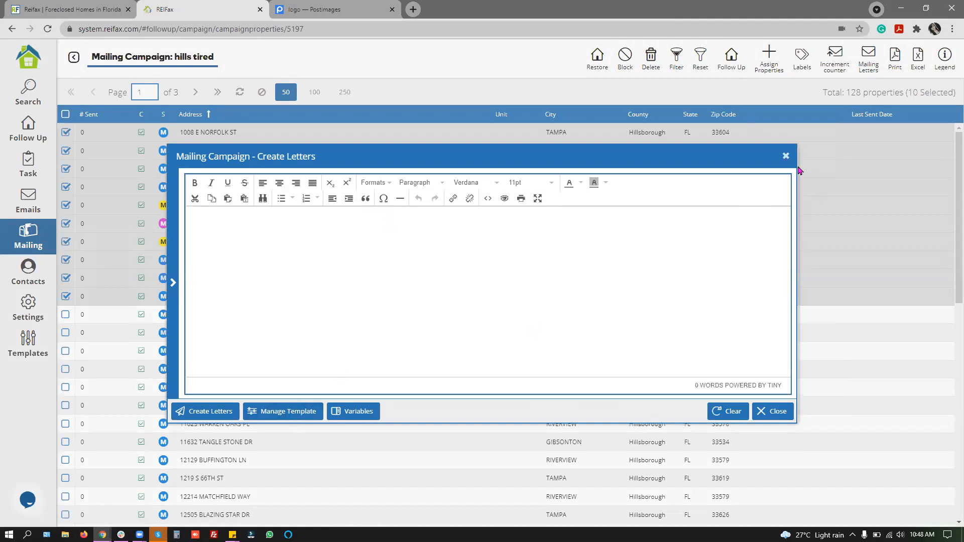
click(786, 157)
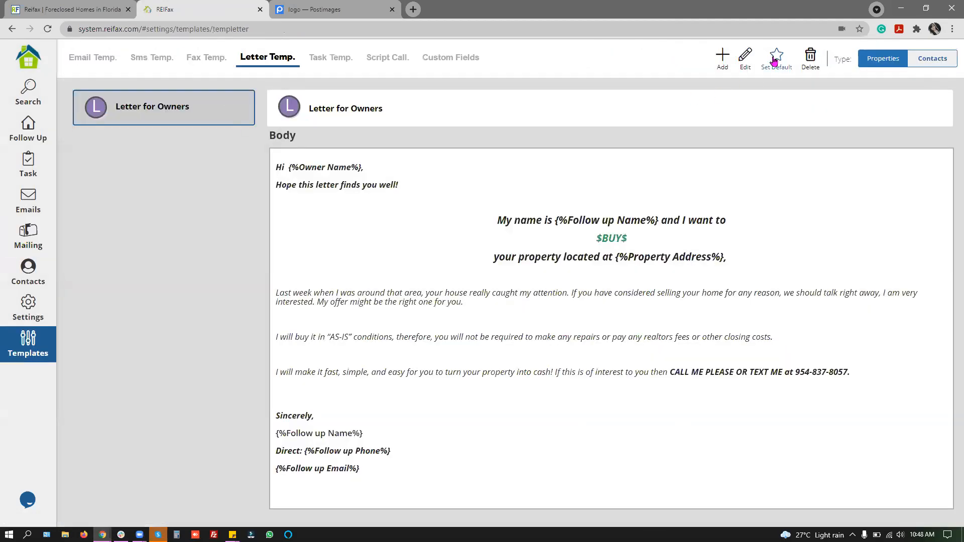
click(28, 236)
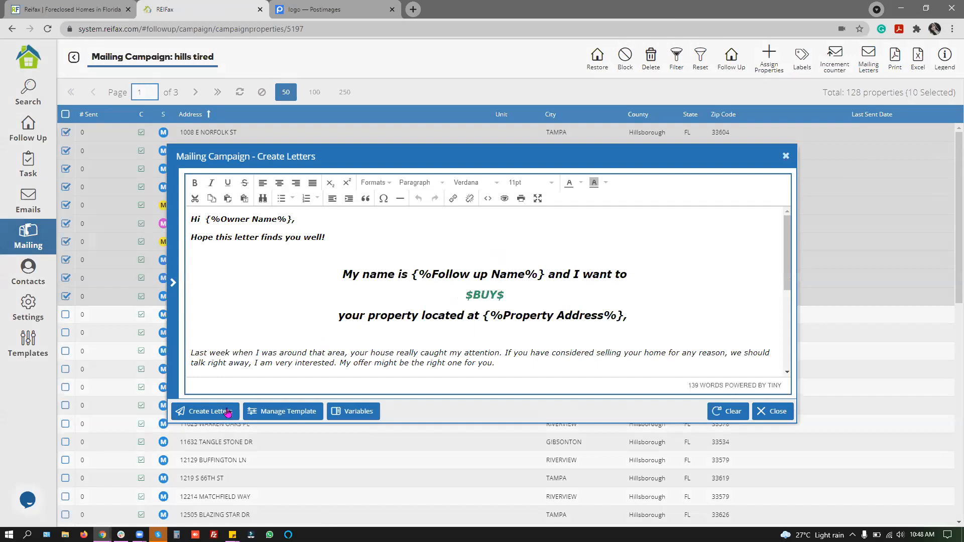
click(204, 414)
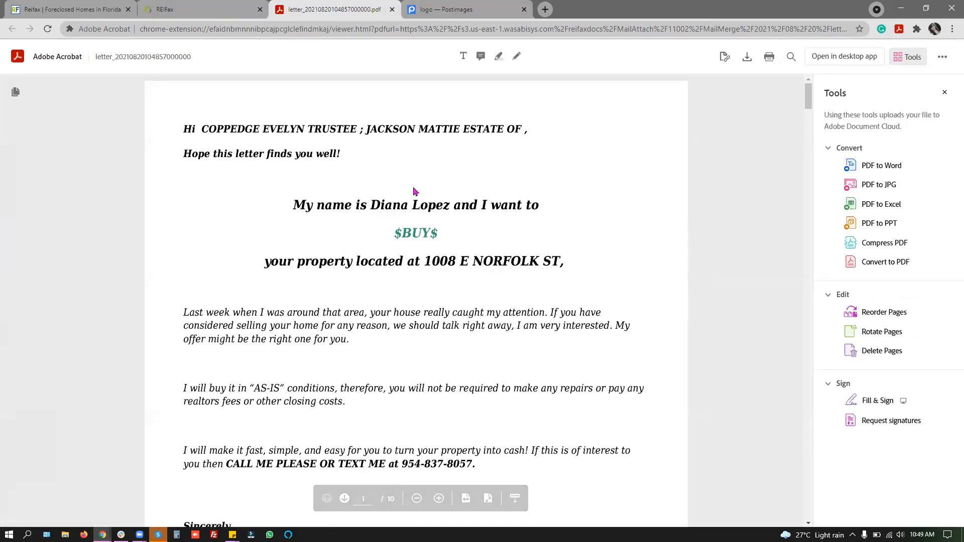
Examine the owner name, property address and signature filled into each letter of the generated PDF.
drag(496, 132, 524, 204)
drag(404, 260, 592, 263)
scroll(286, 329, down, 4)
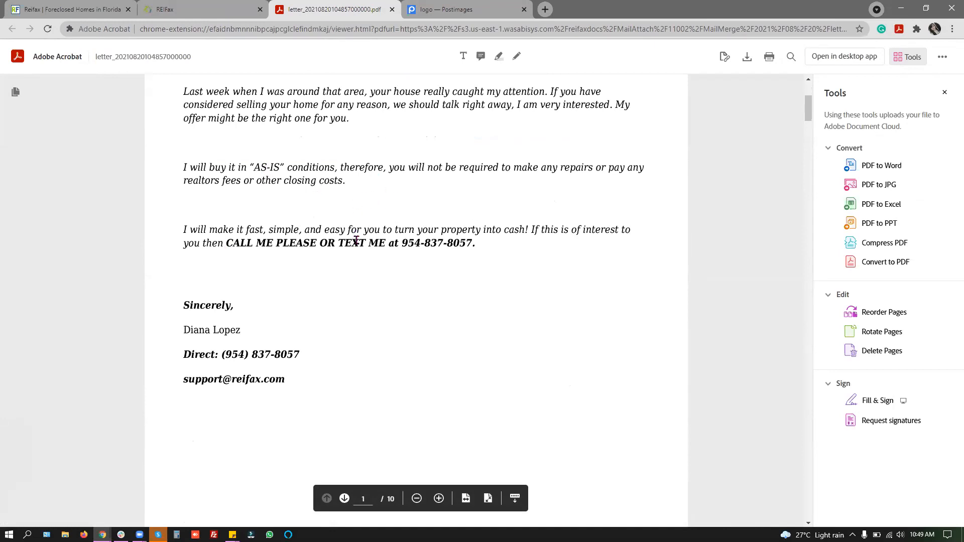
scroll(321, 259, down, 1)
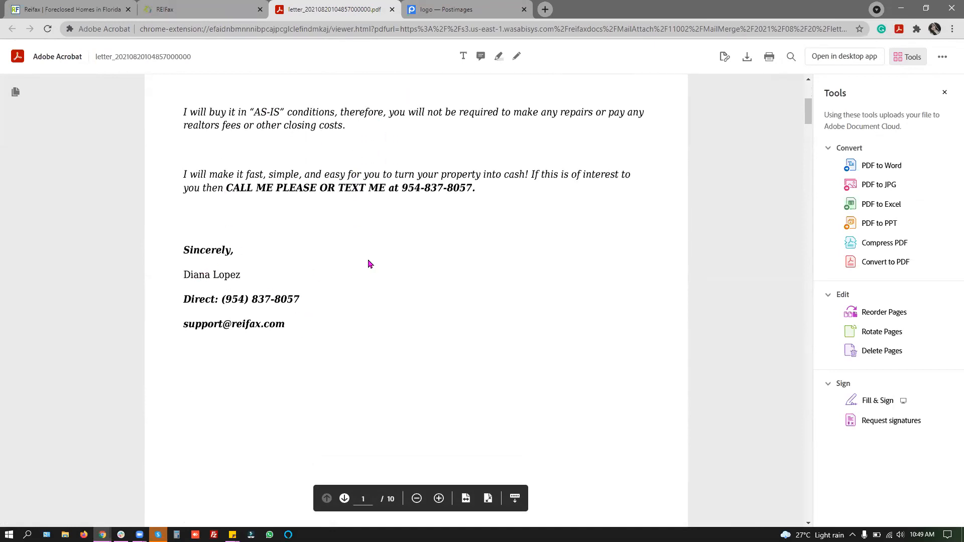
scroll(369, 263, down, 9)
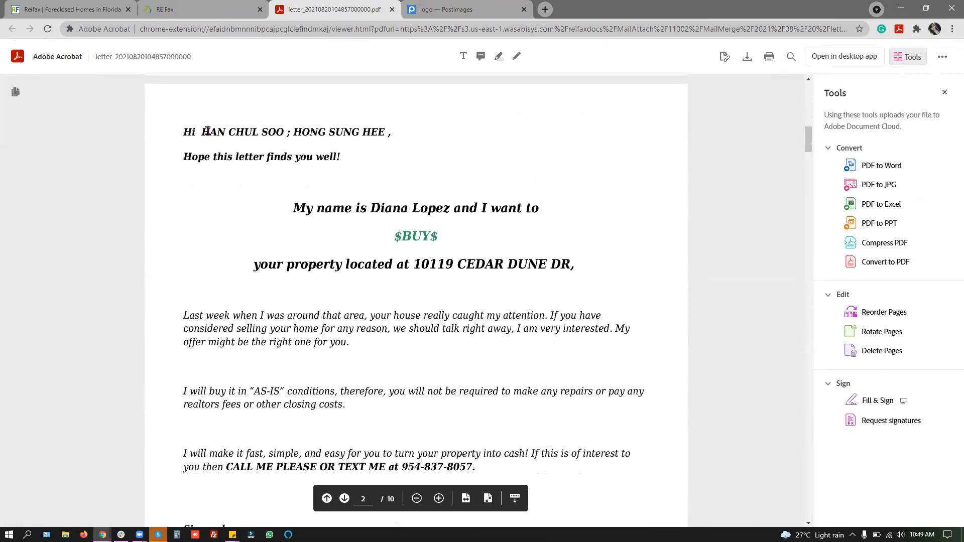
drag(398, 265, 546, 265)
scroll(407, 346, down, 2)
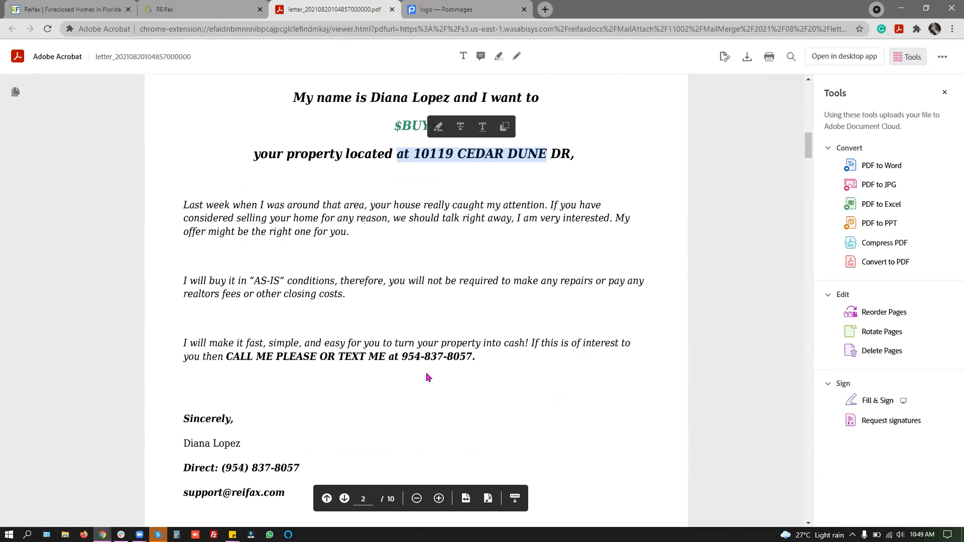
scroll(428, 377, down, 15)
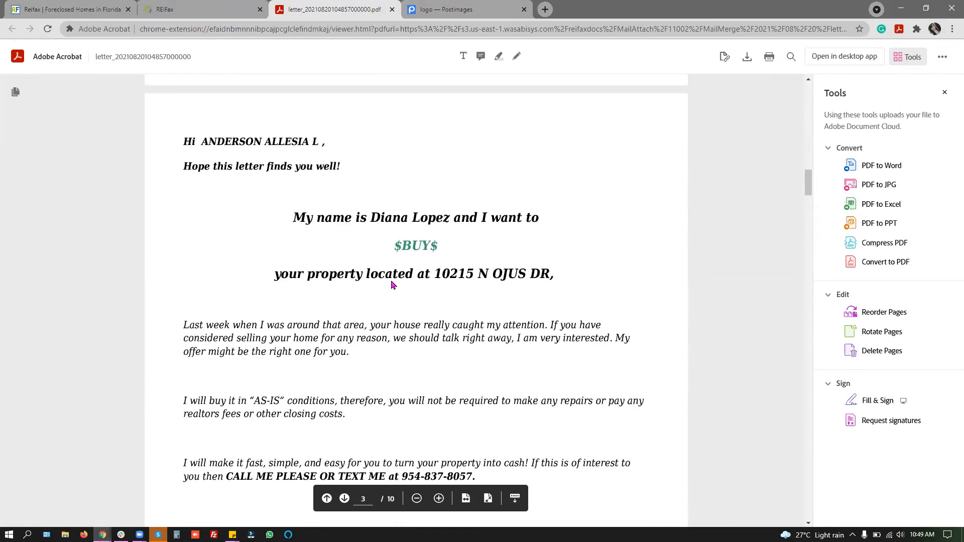
scroll(393, 285, down, 20)
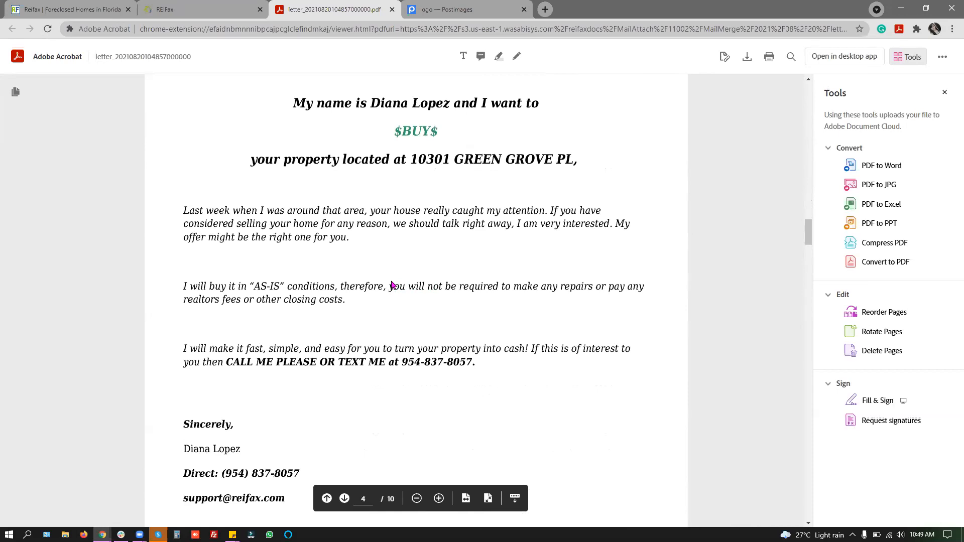
scroll(394, 286, down, 12)
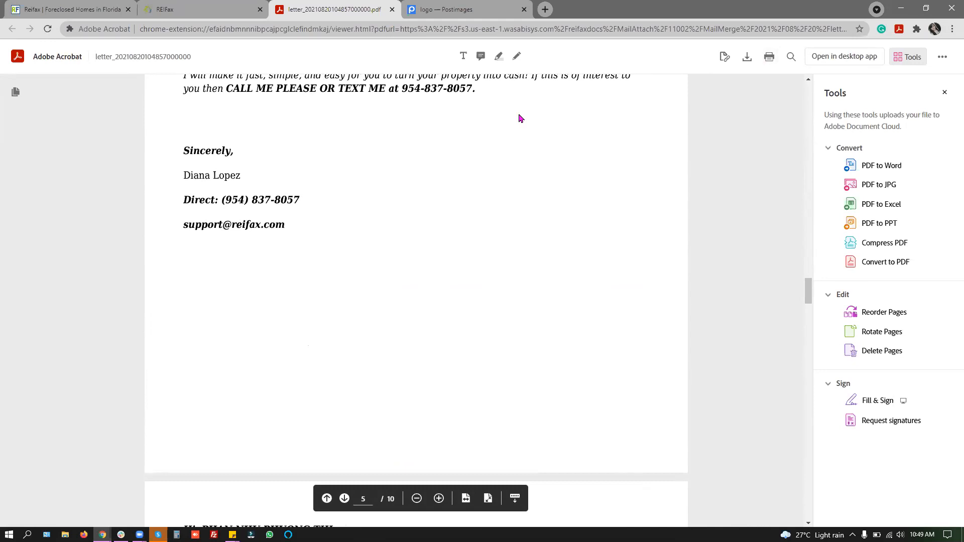
scroll(449, 213, down, 10)
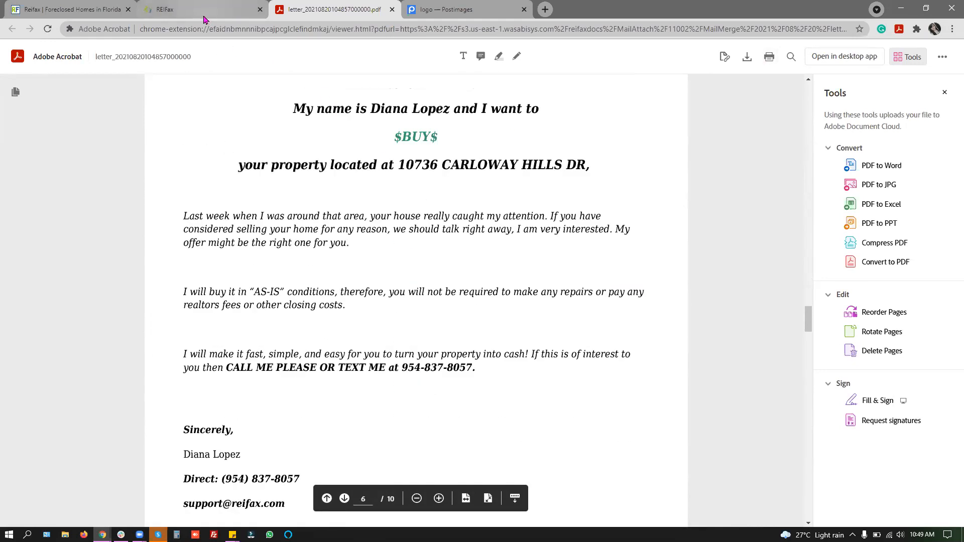
Generate 5160 labels for the selected properties in REIFax with size 10, Owner address, Left alignment and Current Resident Or set to Yes.
click(203, 19)
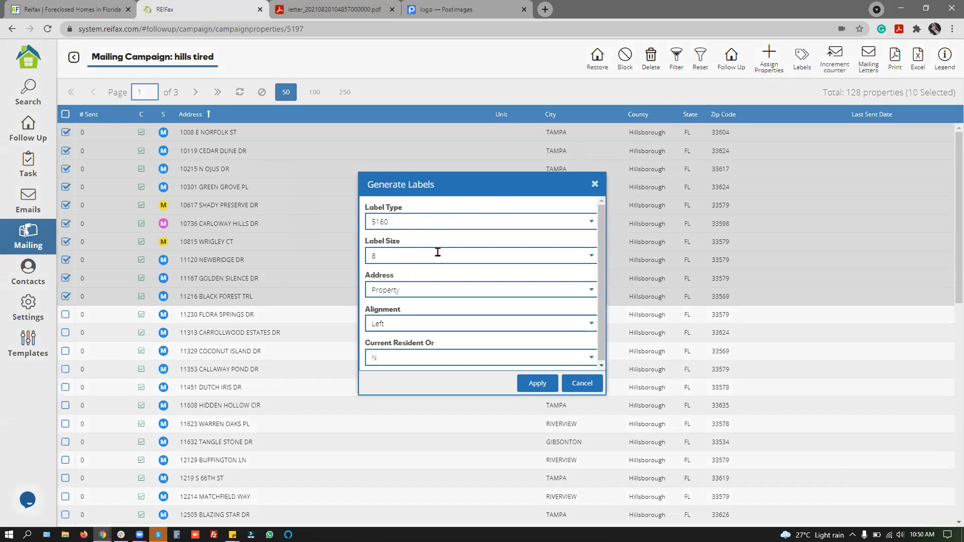
click(580, 258)
click(402, 309)
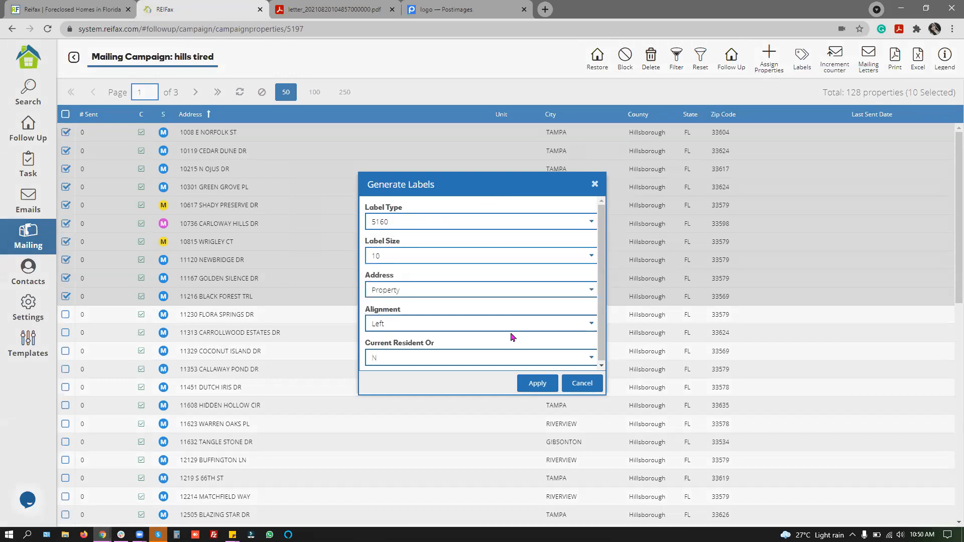
click(586, 292)
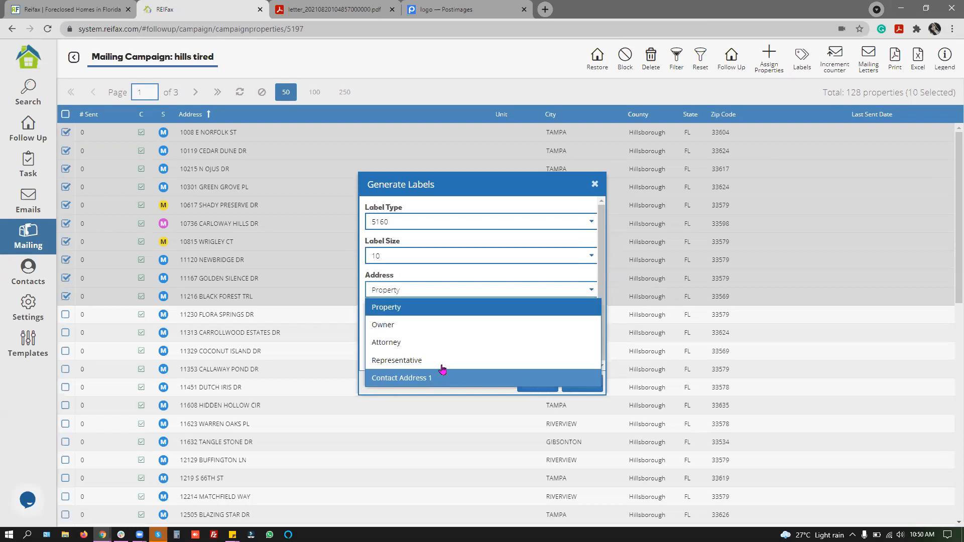
click(431, 325)
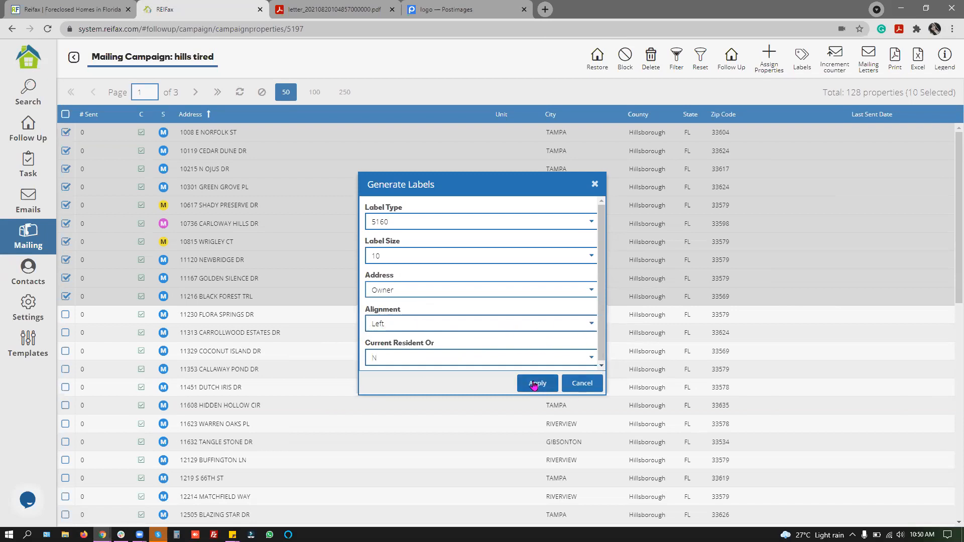
click(391, 358)
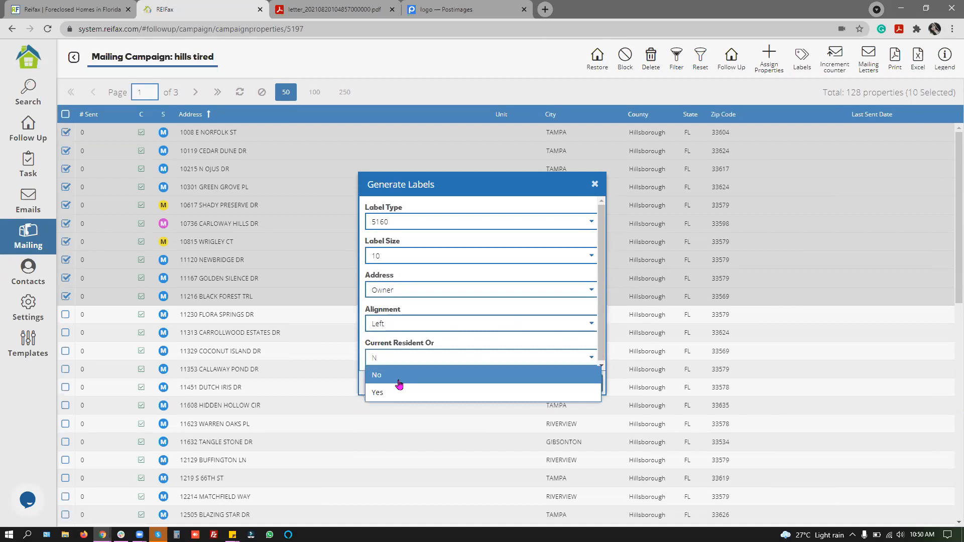
click(400, 396)
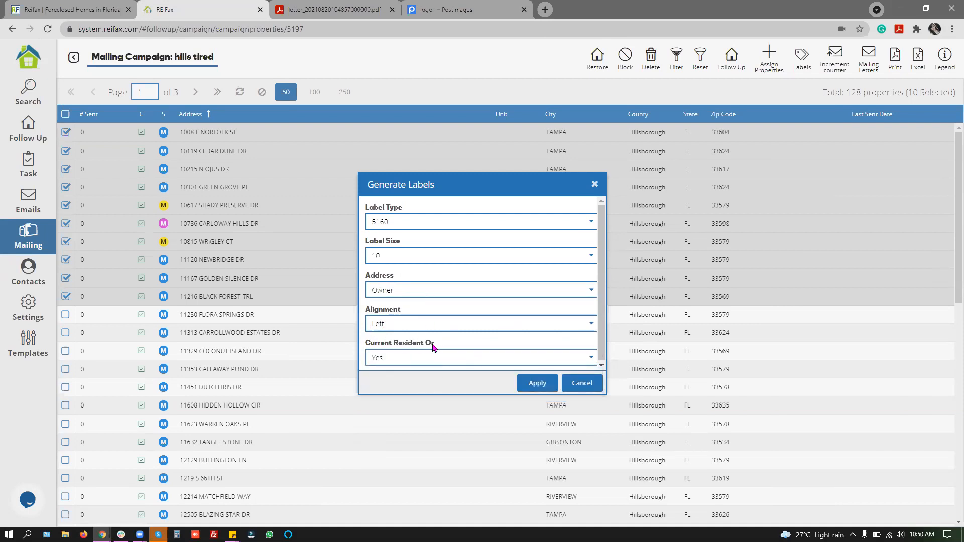
click(532, 383)
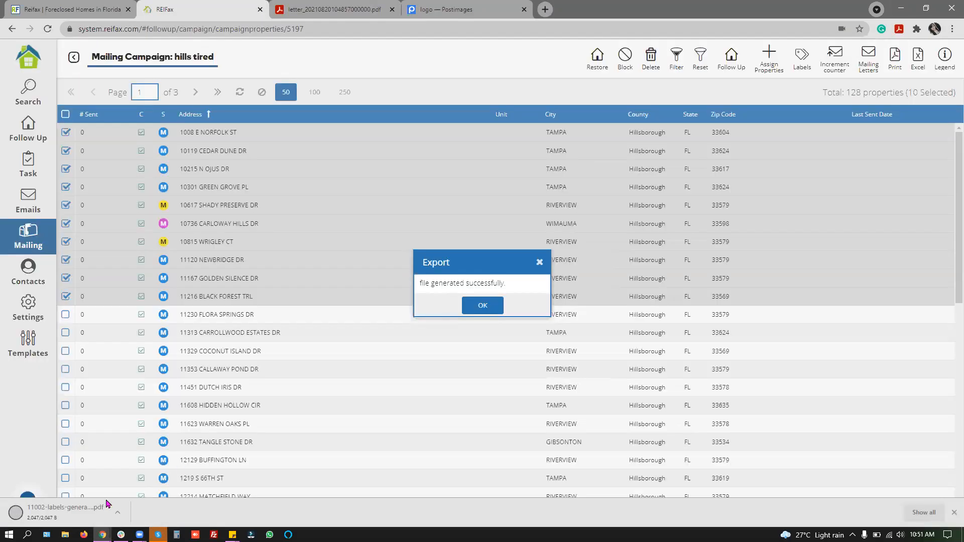
Open the generated labels PDF, check the owner names and mailing addresses, and return to the campaign in REIFax.
click(69, 515)
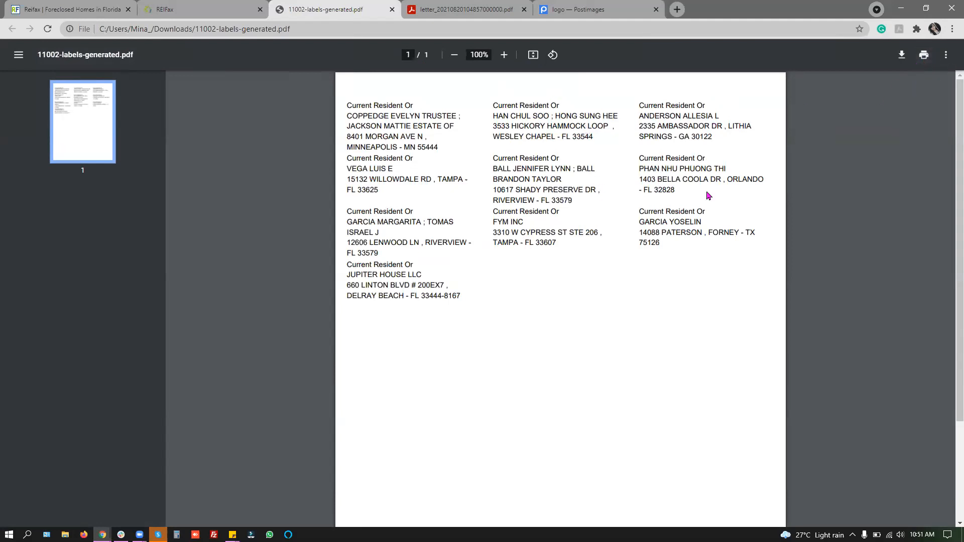
drag(348, 211, 440, 251)
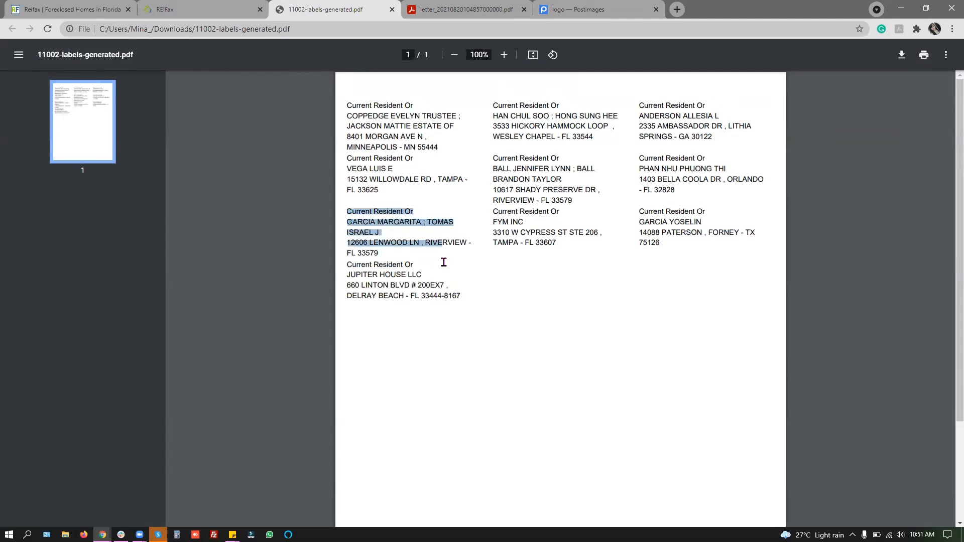
click(231, 9)
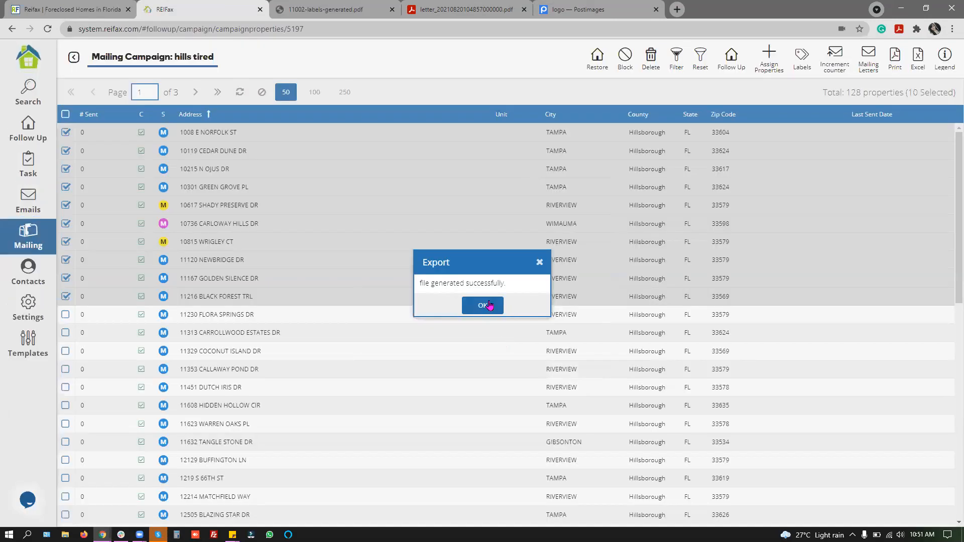
Generate a second label file using the property addresses without the Current Resident line, view it, and return to the campaign list.
click(802, 58)
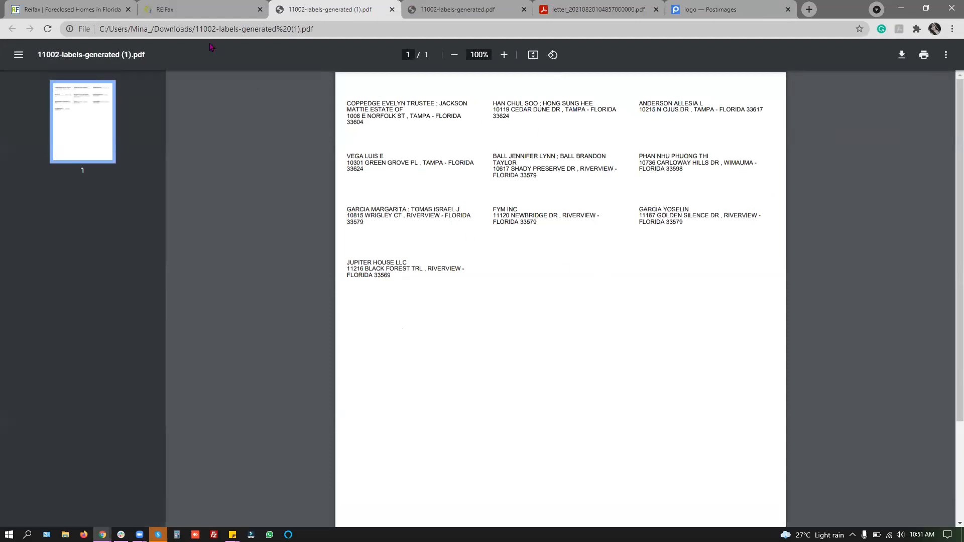
click(197, 11)
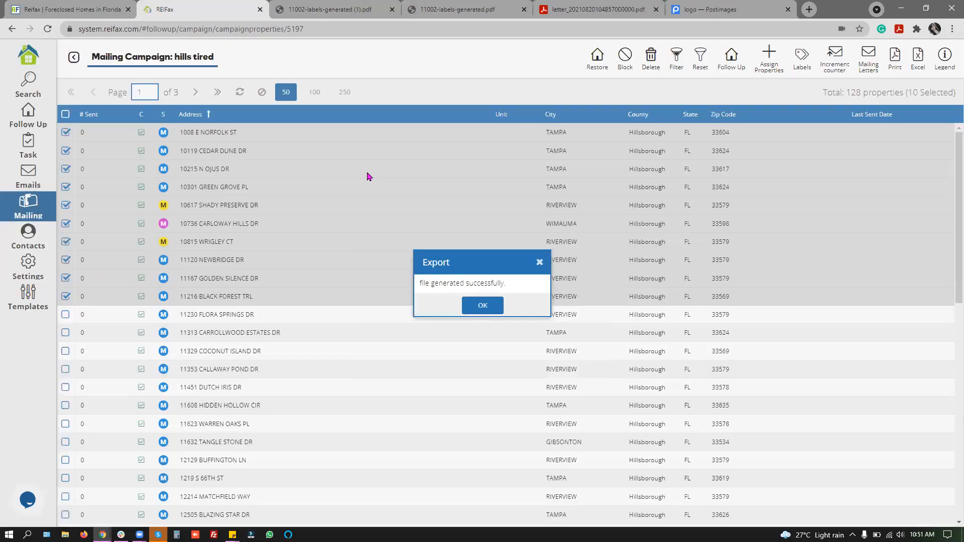
click(481, 305)
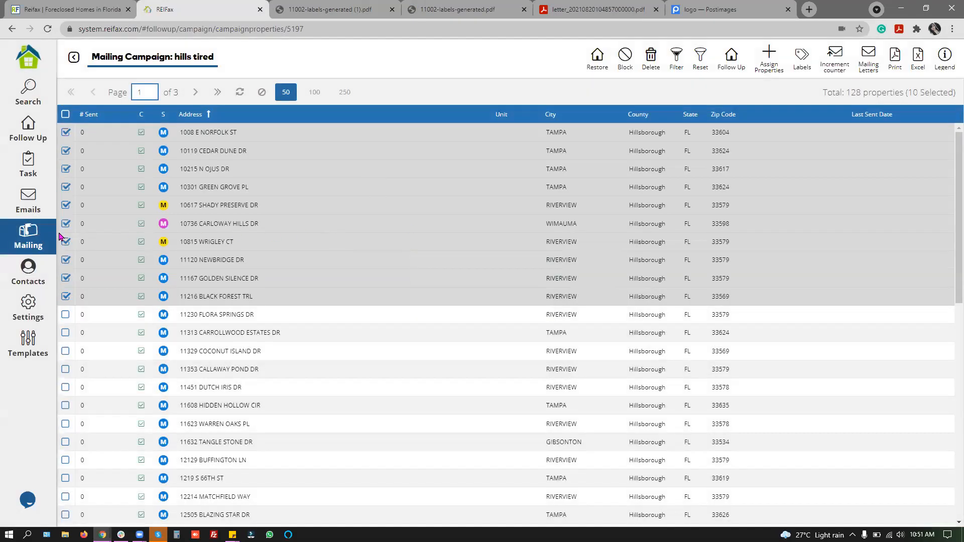
click(74, 57)
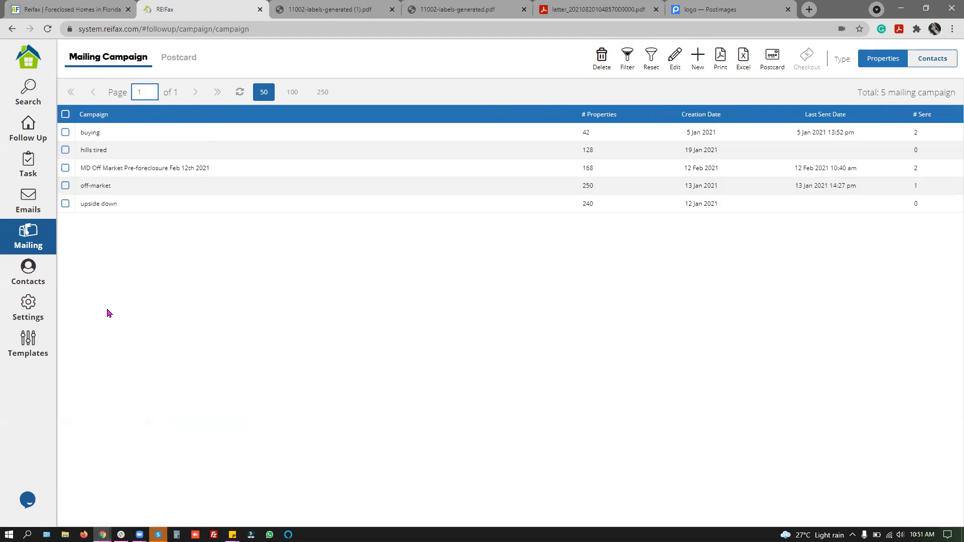
Add a task template named "Combo: 1 contract, 1 SMS, 1 follow email" and make it the default.
click(28, 345)
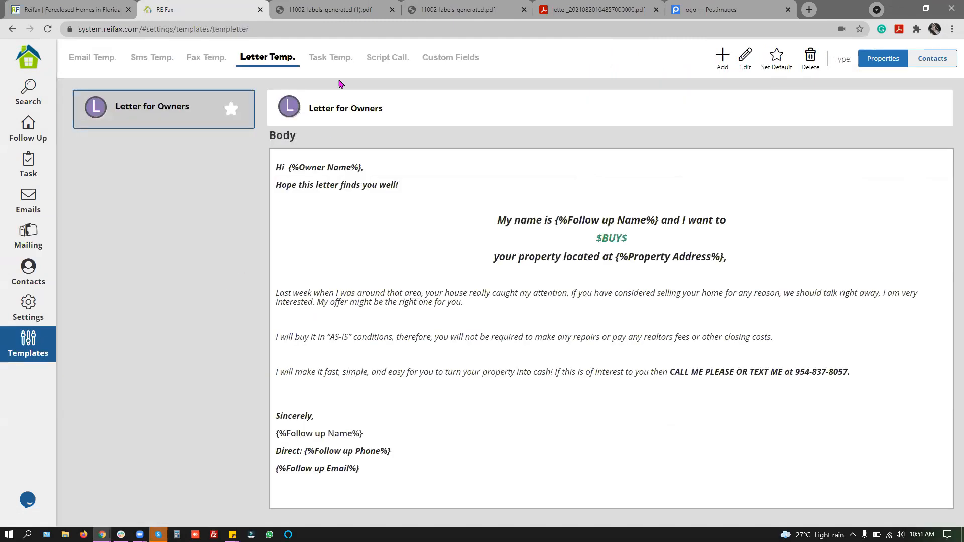
click(329, 58)
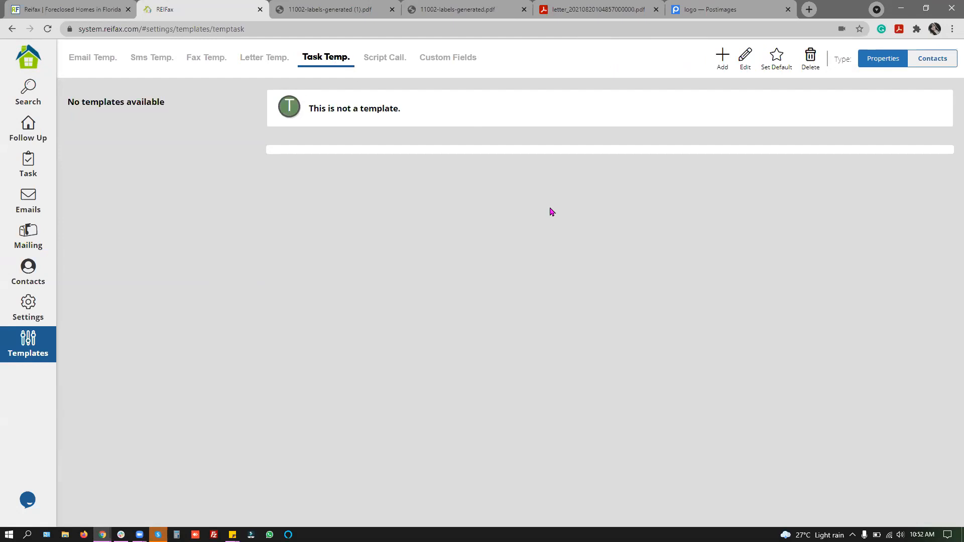
click(723, 61)
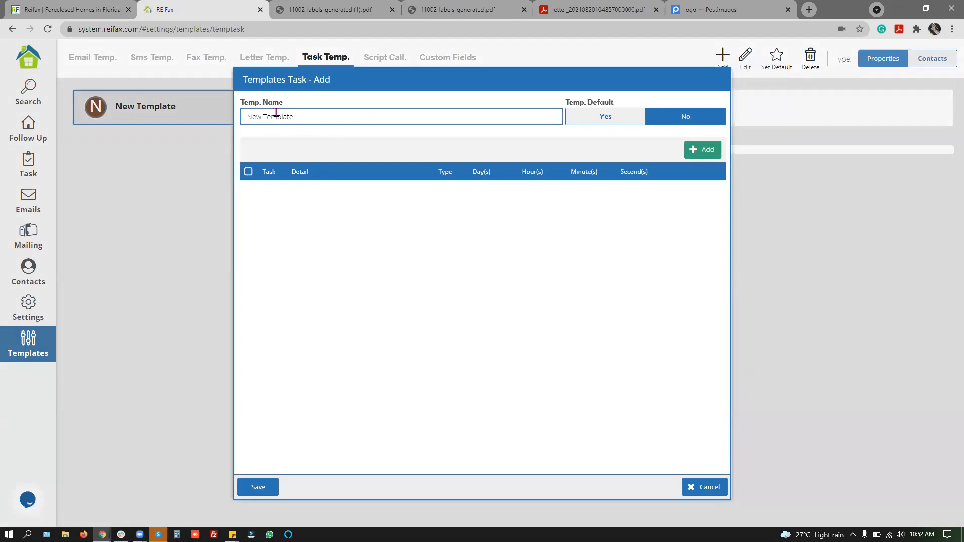
click(276, 113)
text(Combo)
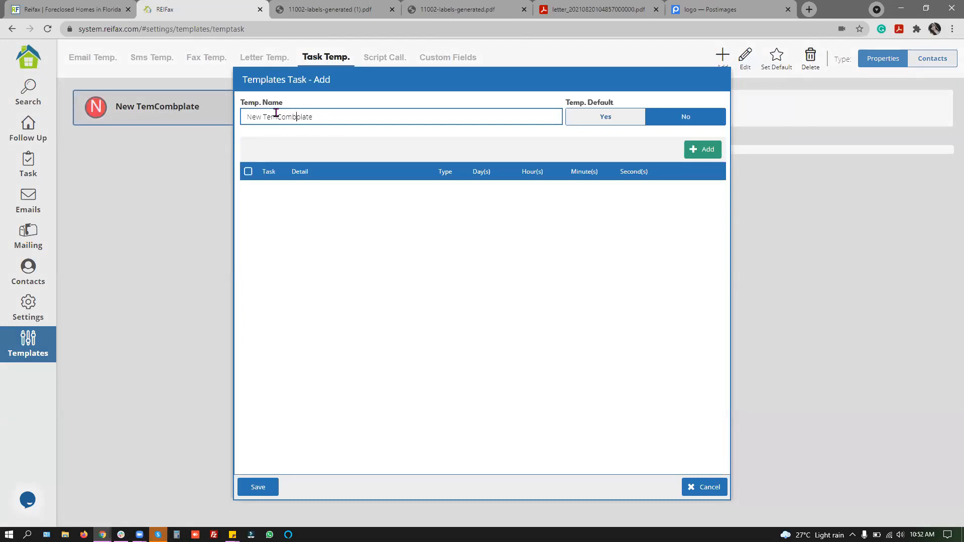
key(End)
key(BackSpace)
key(BackSpace)
key(BackSpace)
key(BackSpace)
key(BackSpace)
key(BackSpace)
key(BackSpace)
key(BackSpace)
key(BackSpace)
key(BackSpace)
key(BackSpace)
key(BackSpace)
key(BackSpace)
key(BackSpace)
key(BackSpace)
key(BackSpace)
key(BackSpace)
text(C)
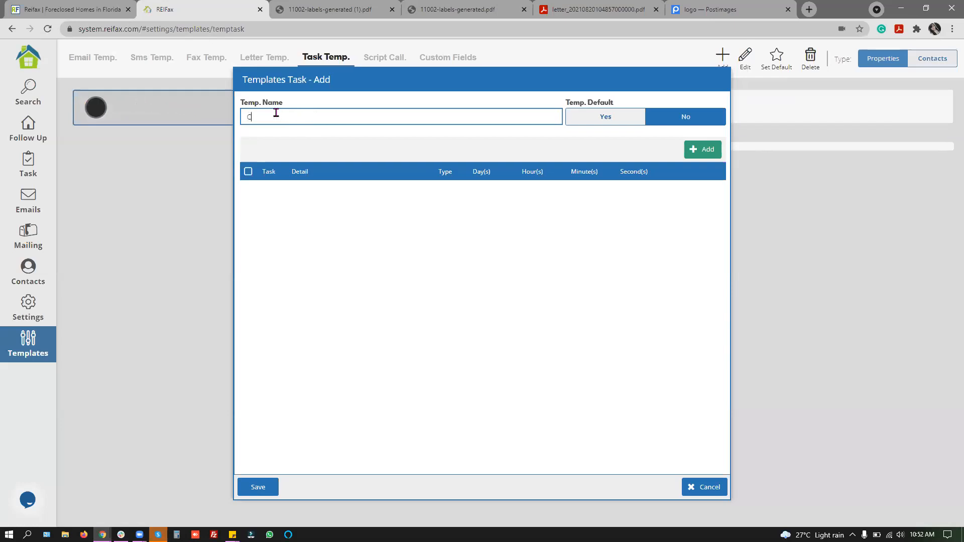
text(ombo: 1)
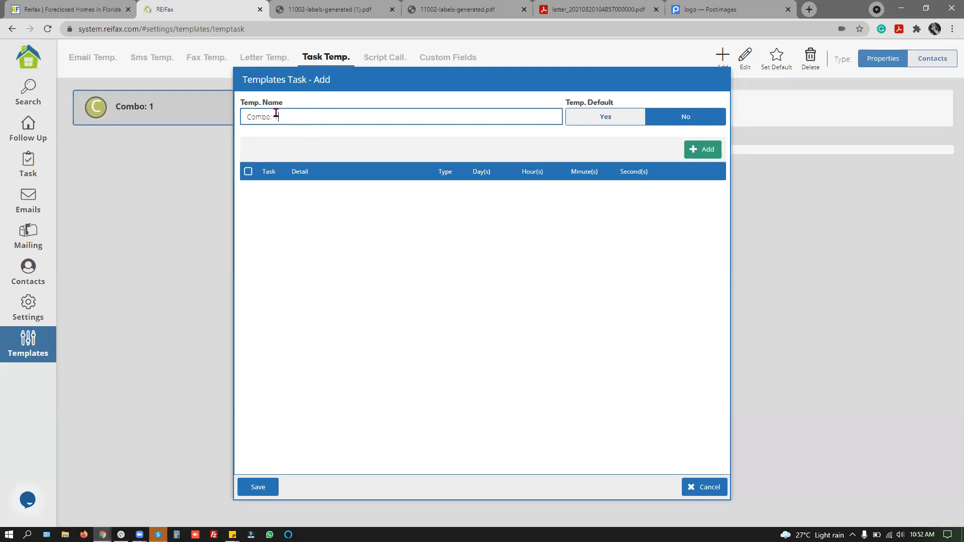
text( contract, 1 SMS)
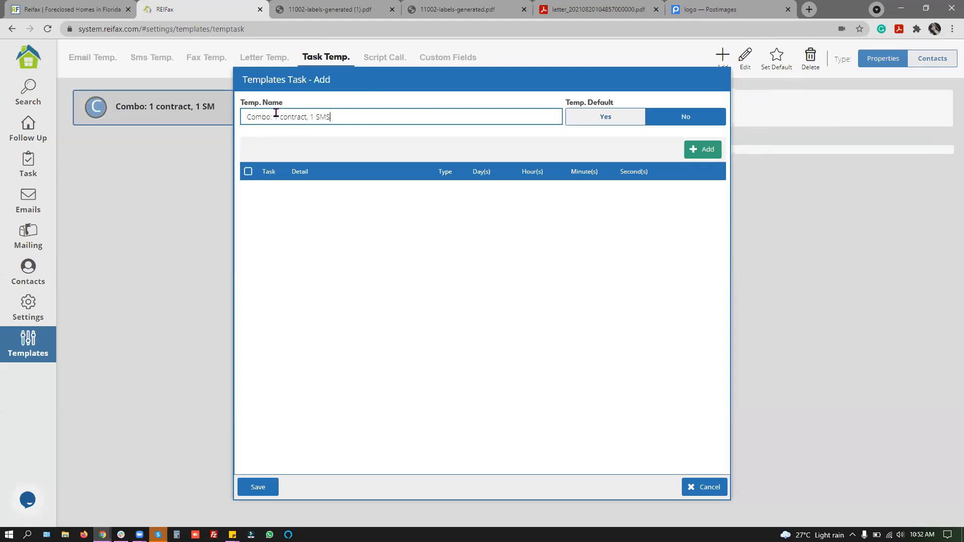
text(, 1)
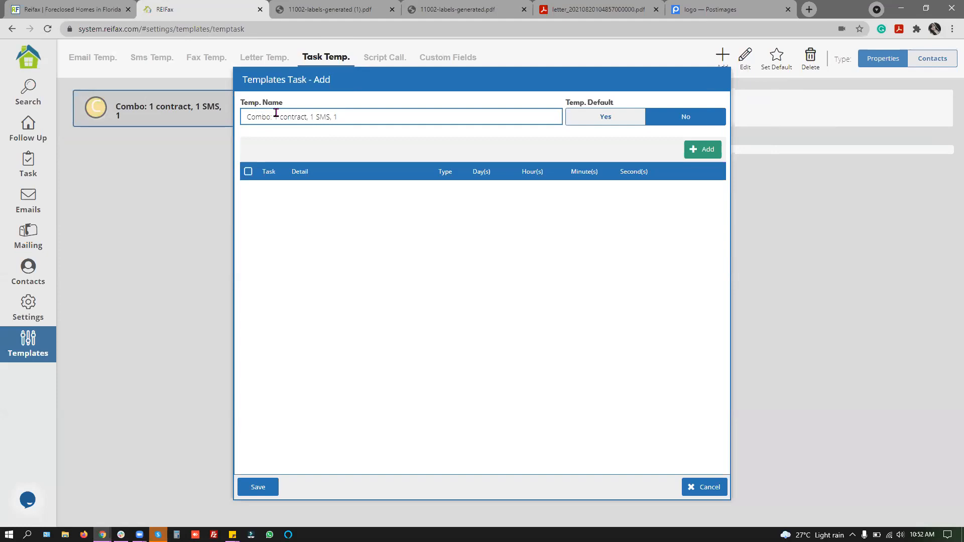
text(follo)
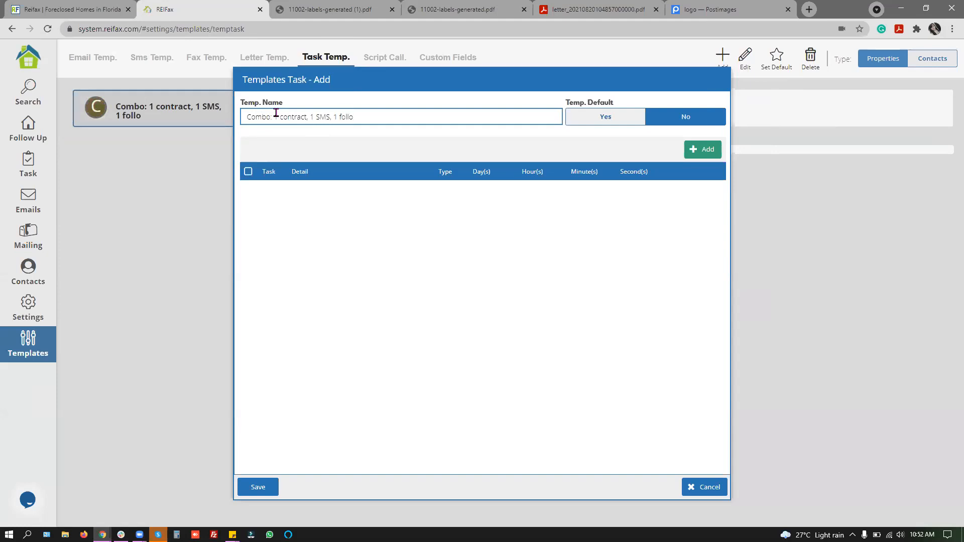
text(w email)
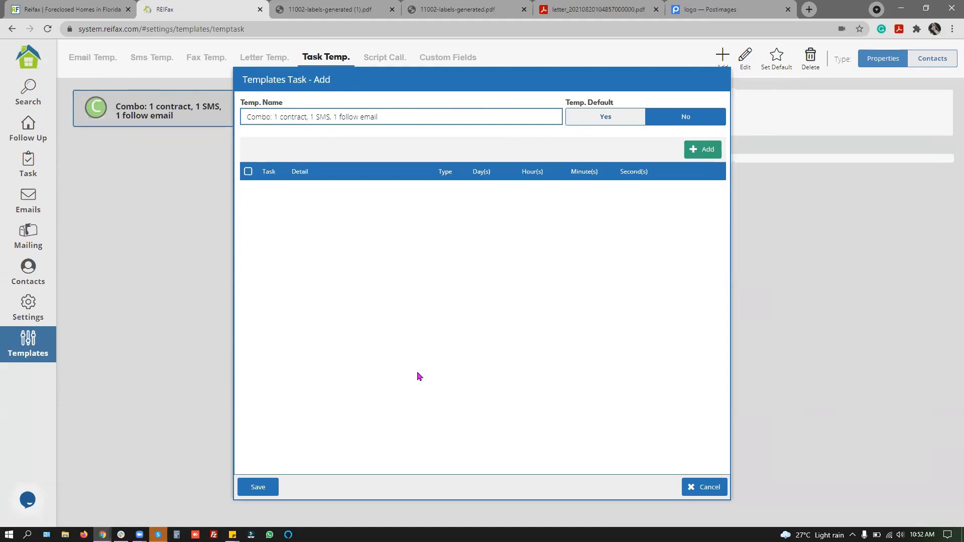
click(621, 119)
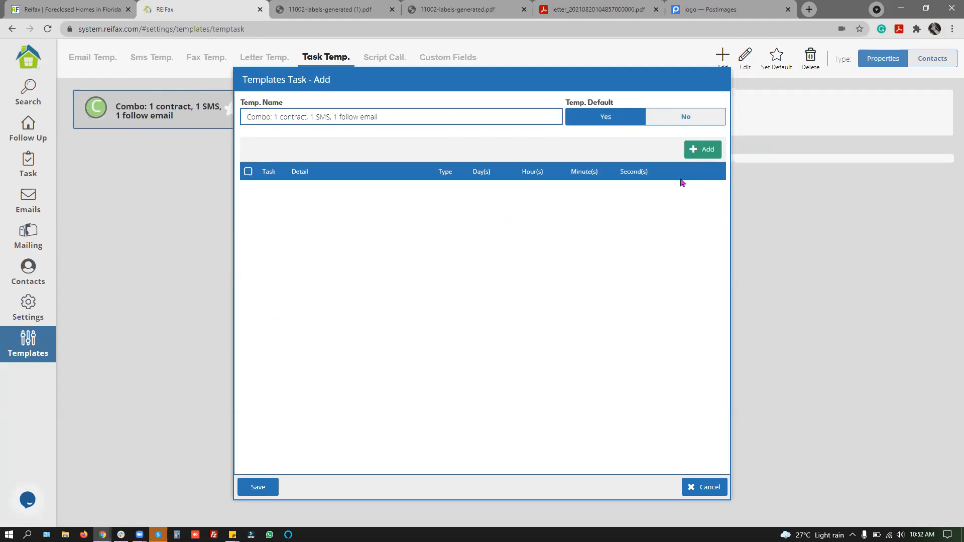
Create an automatic Send DOC task in the template with a 5-minute delay and the detail "first offer".
click(705, 152)
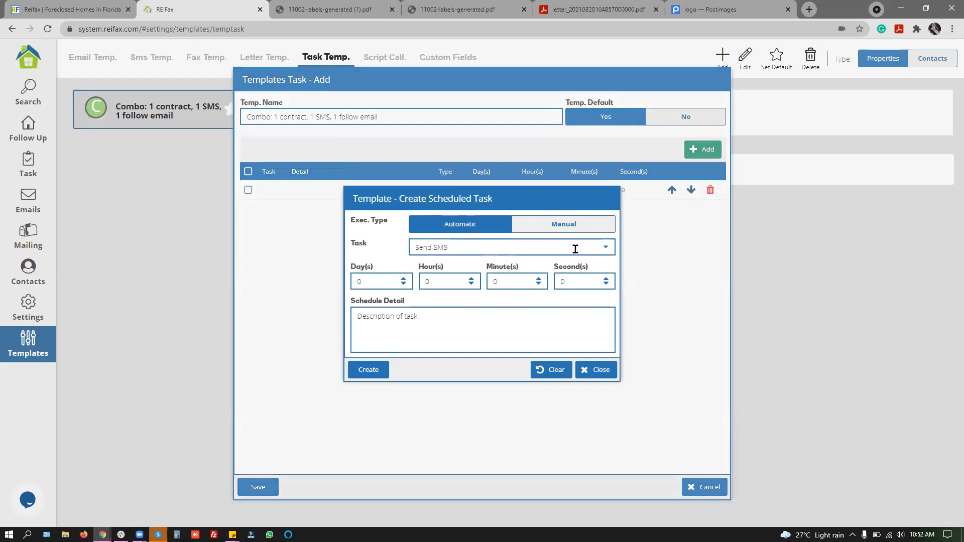
click(592, 247)
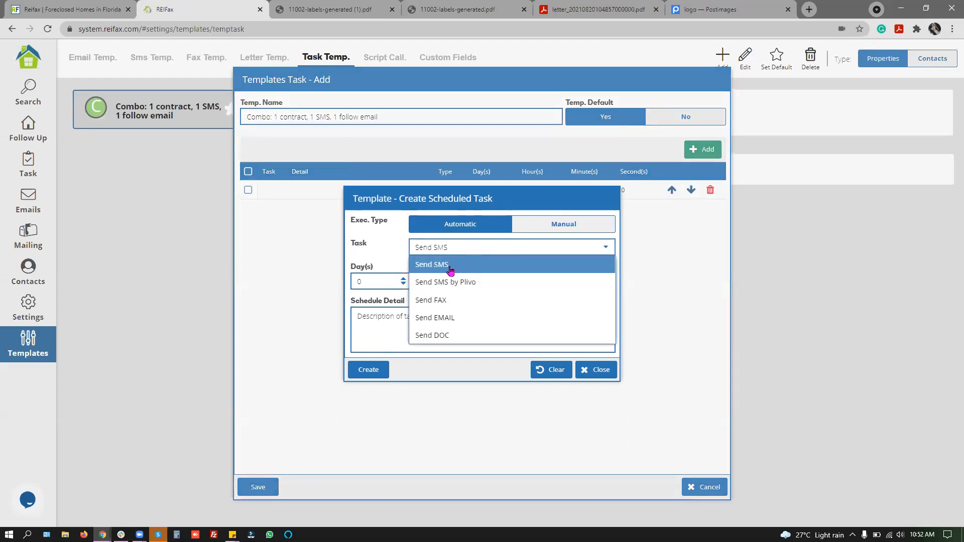
click(441, 336)
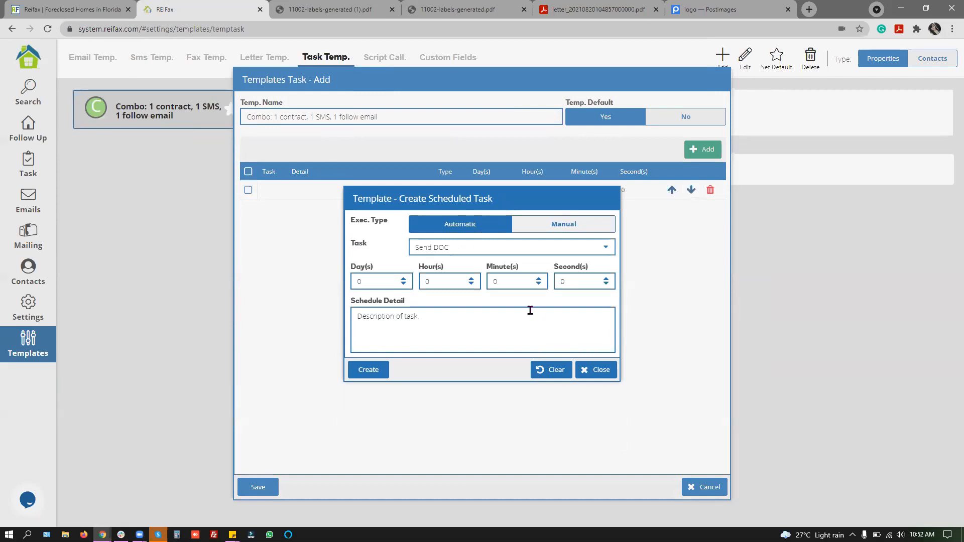
drag(510, 281, 485, 279)
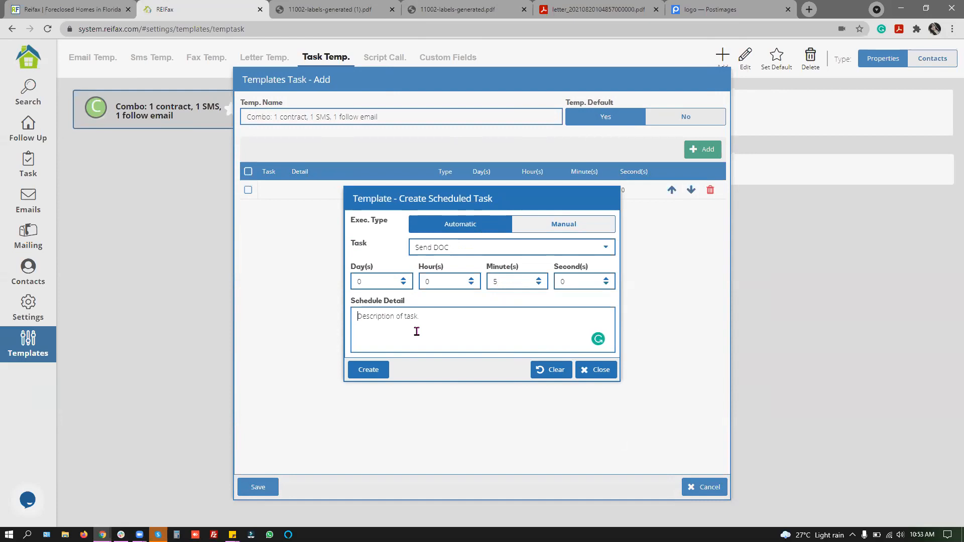
text(first o)
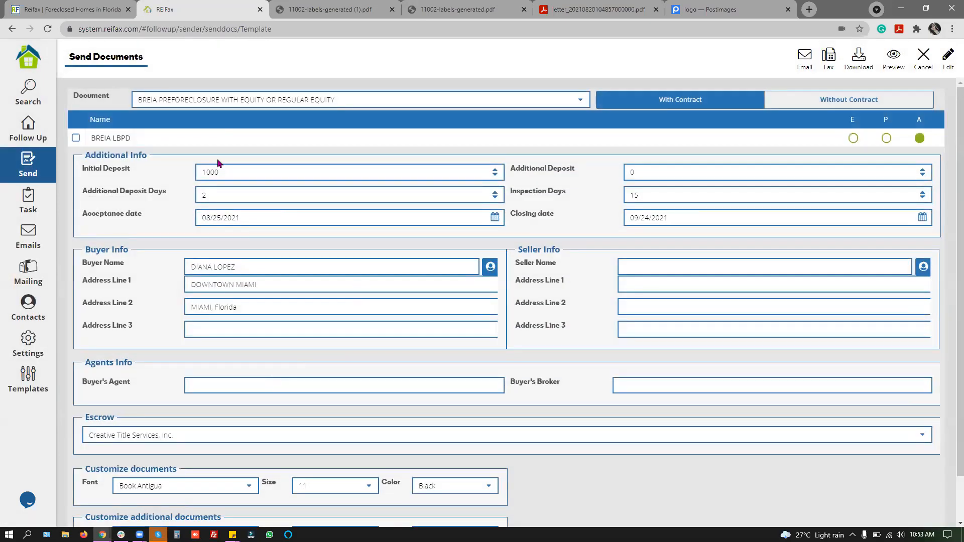
Choose the MP HOMEOWNER DREIA 2019.6 contract and include MP LBPD 2015, MP POF 300K Heritage July 7th 2021 and Creative Title Services, Inc.
click(581, 101)
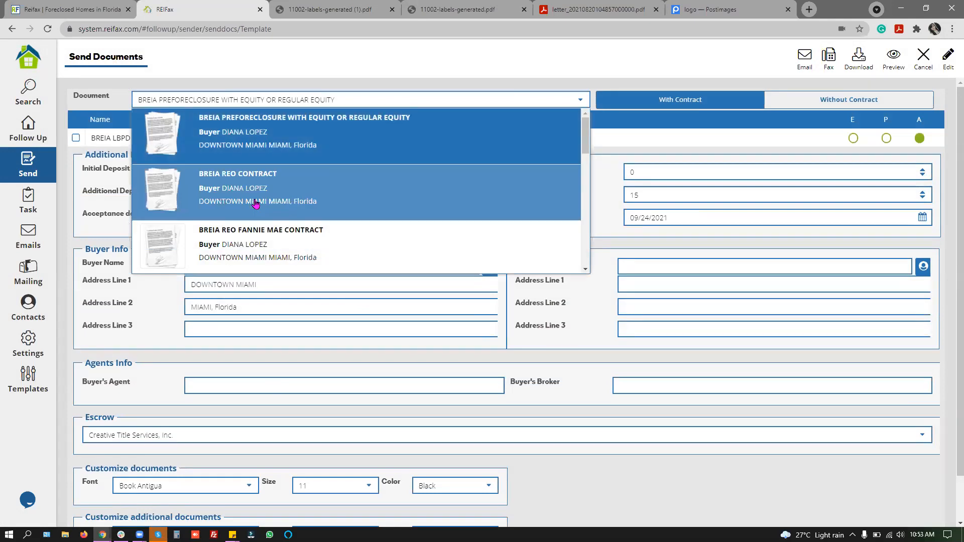
scroll(301, 205, down, 2)
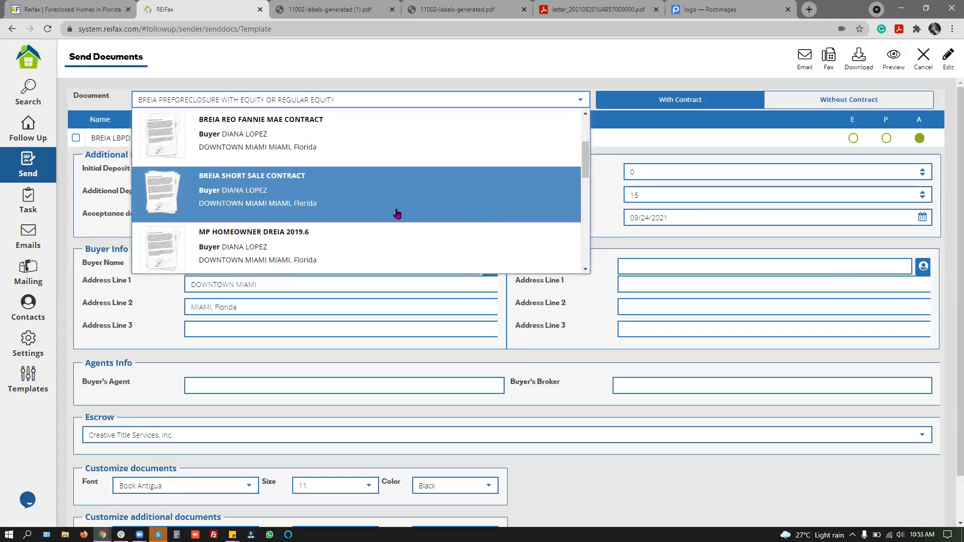
click(288, 242)
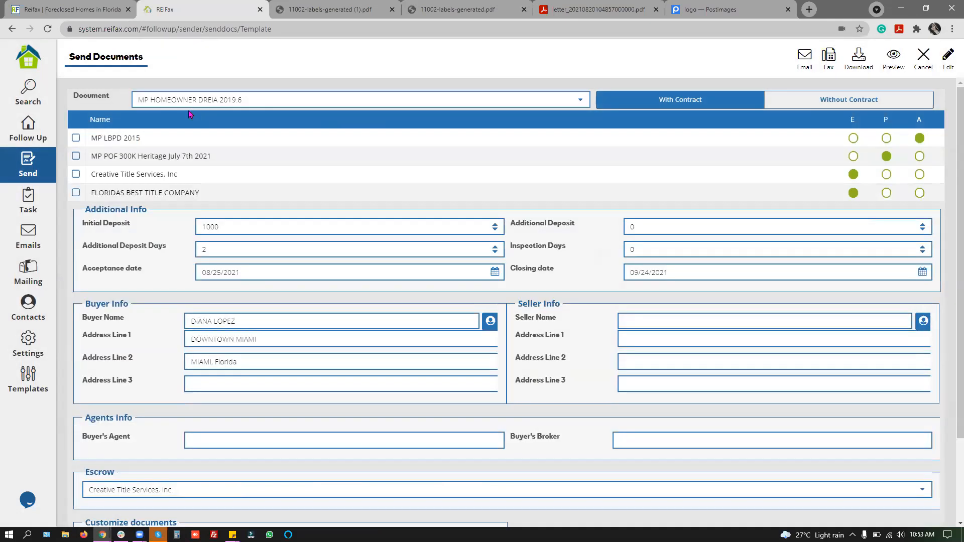
click(76, 138)
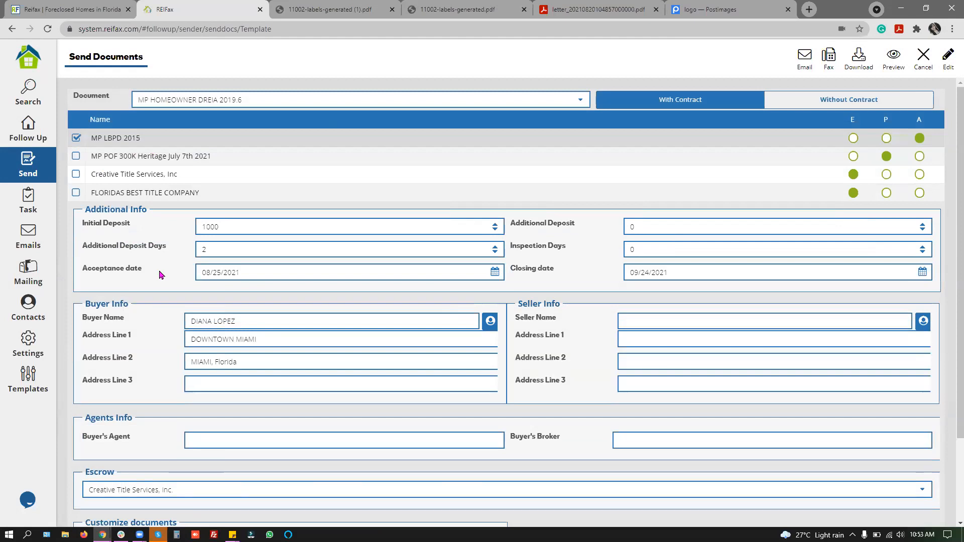
click(76, 176)
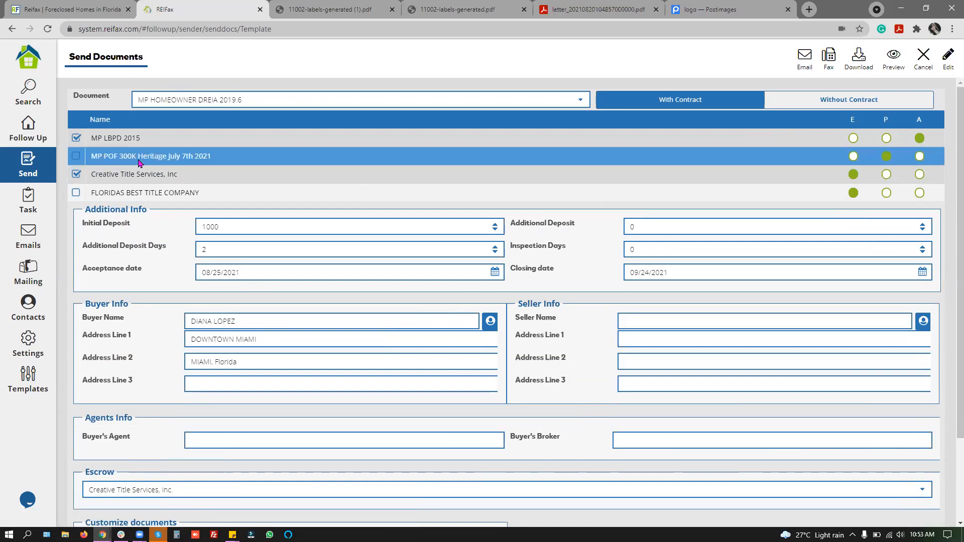
click(76, 157)
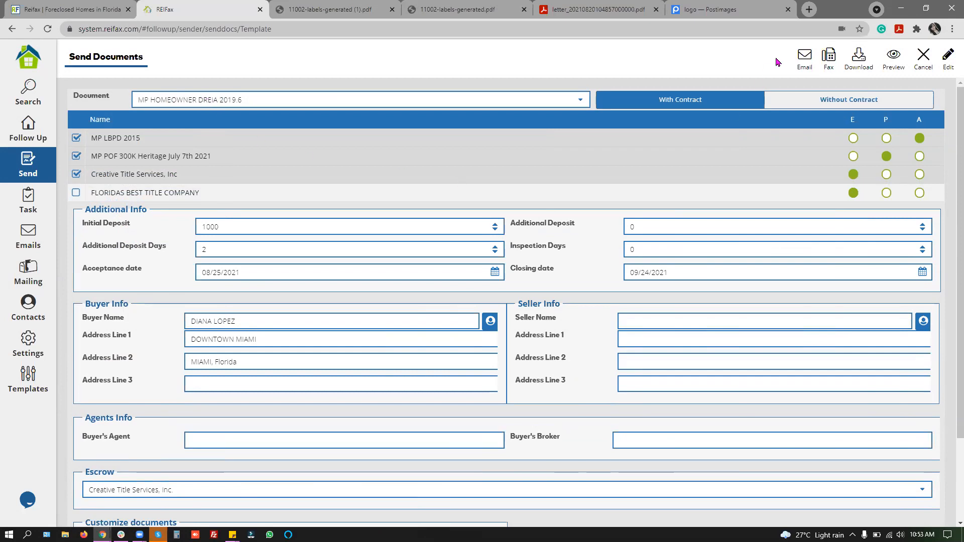
Send the documents by email, review the Cash Offer subject and body, and create the task in the template.
click(804, 59)
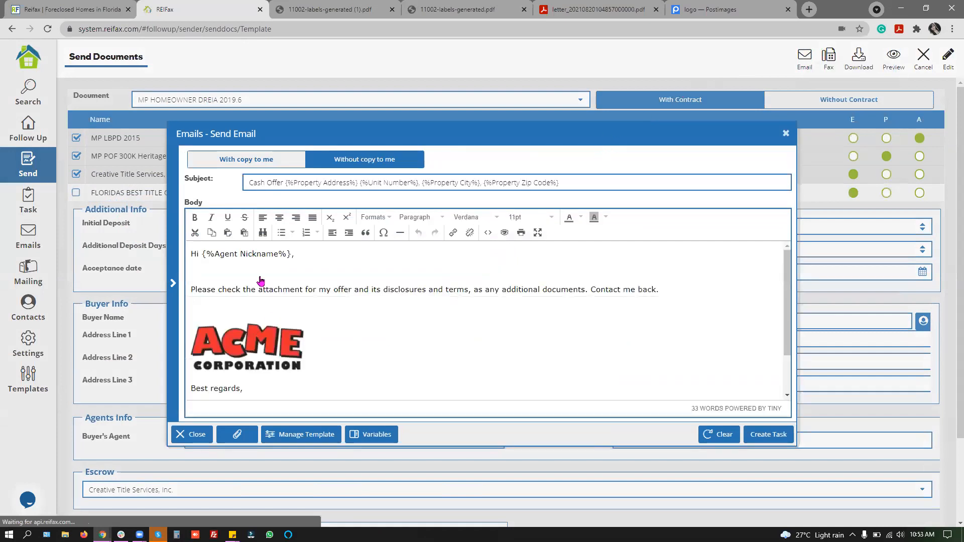
drag(249, 183, 459, 183)
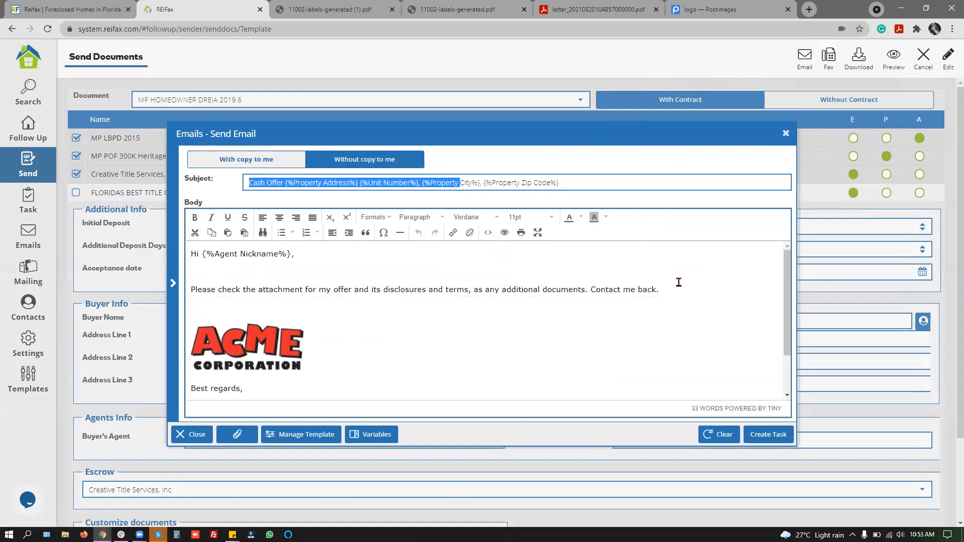
click(515, 324)
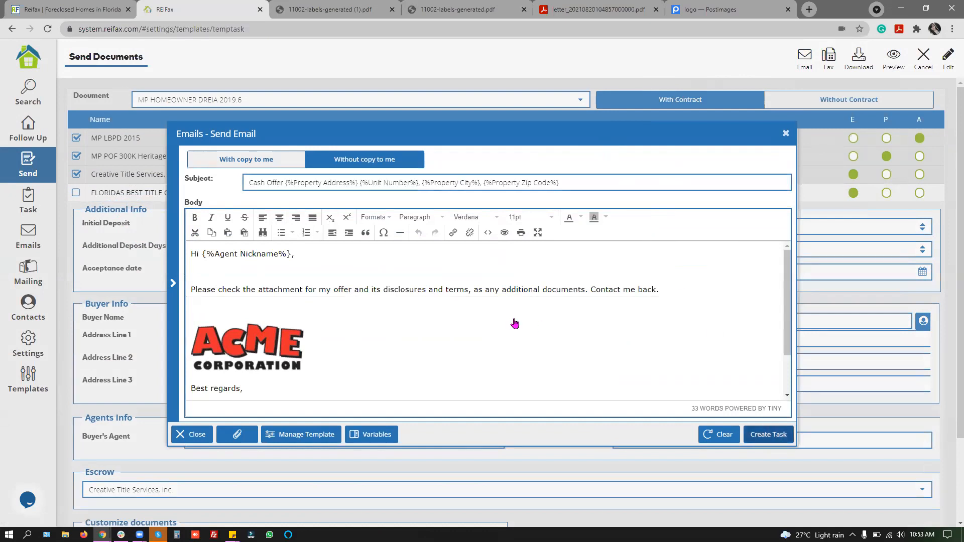
click(326, 191)
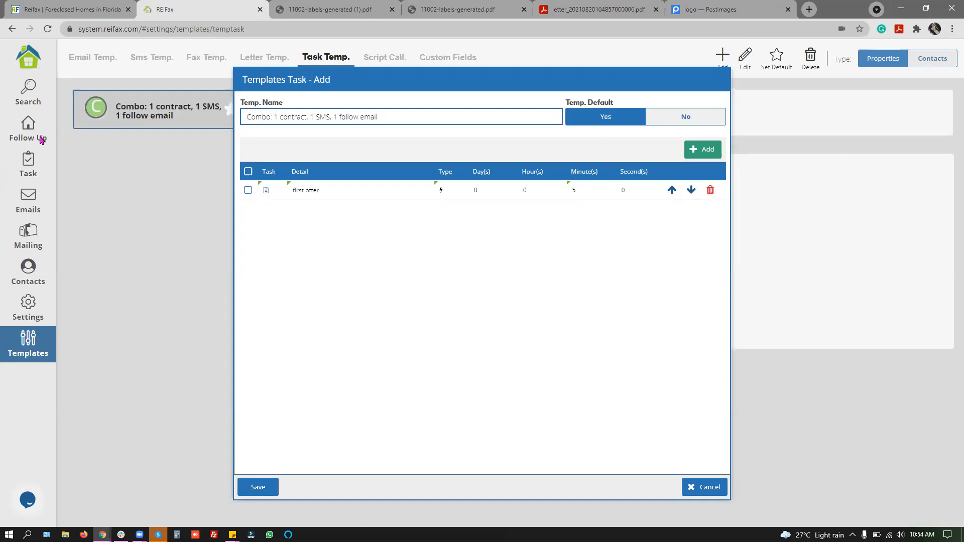
Add an automatic Send SMS task with a 5-minute delay and the detail "SMS", keeping the prefilled message text.
click(706, 150)
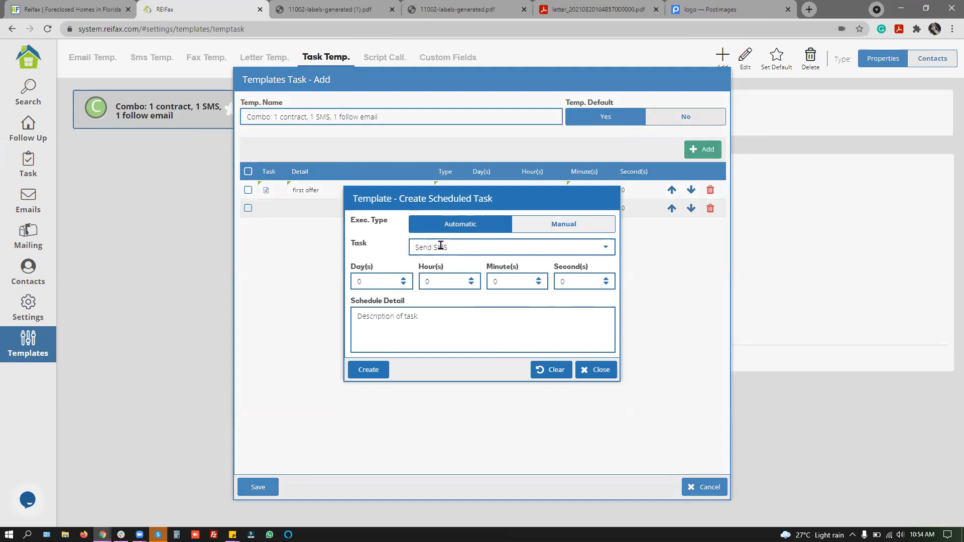
click(511, 285)
click(414, 324)
text(SMS)
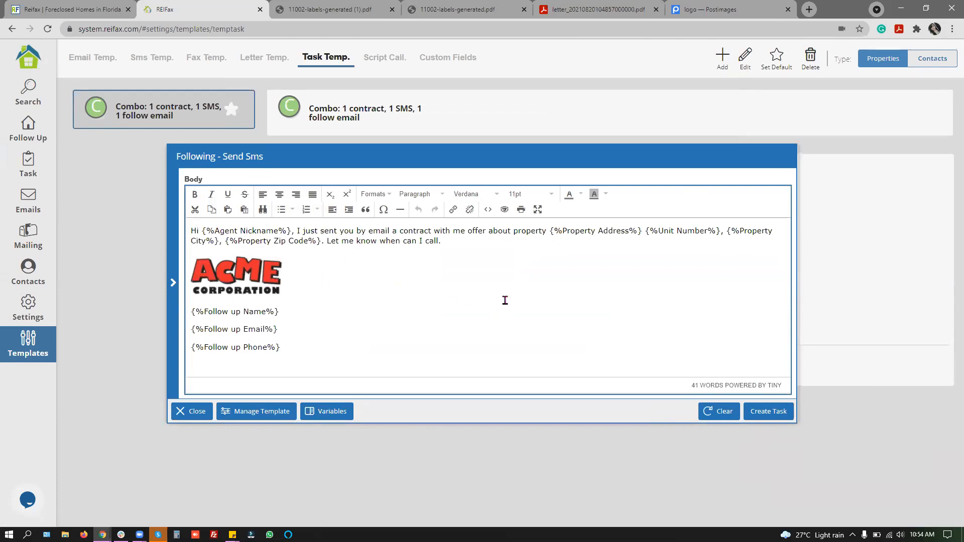
click(777, 420)
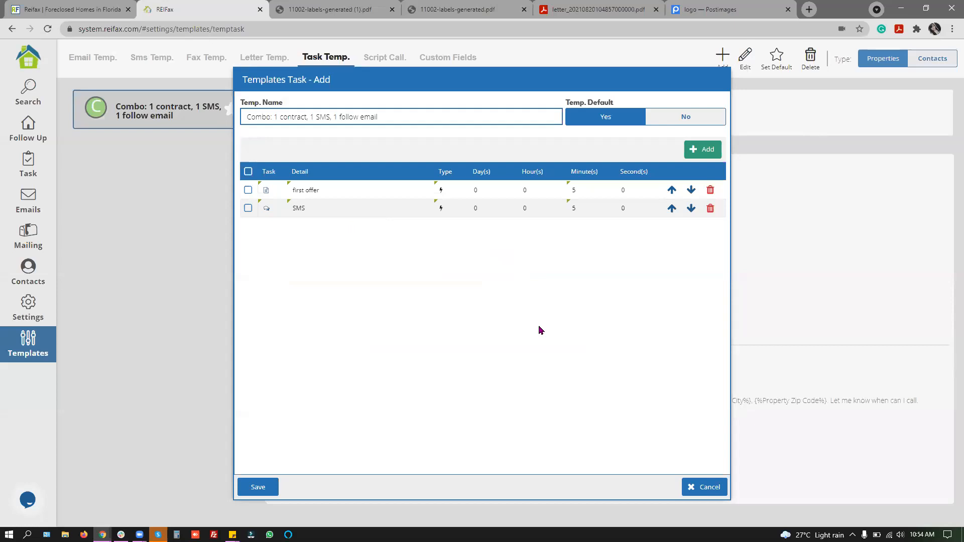
click(581, 211)
Add an automatic Send EMAIL task to the combo template with a 3-day delay and the detail "foloow up".
click(697, 158)
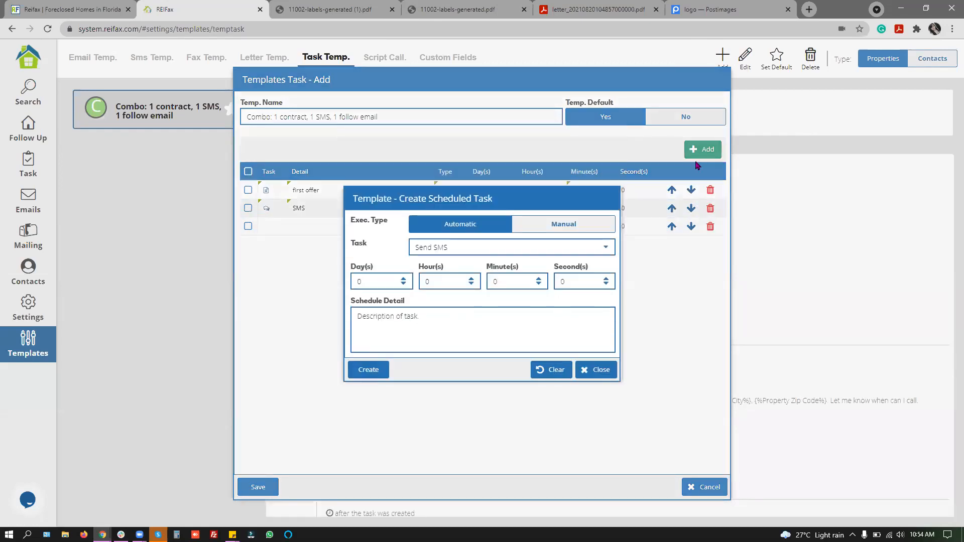
click(601, 249)
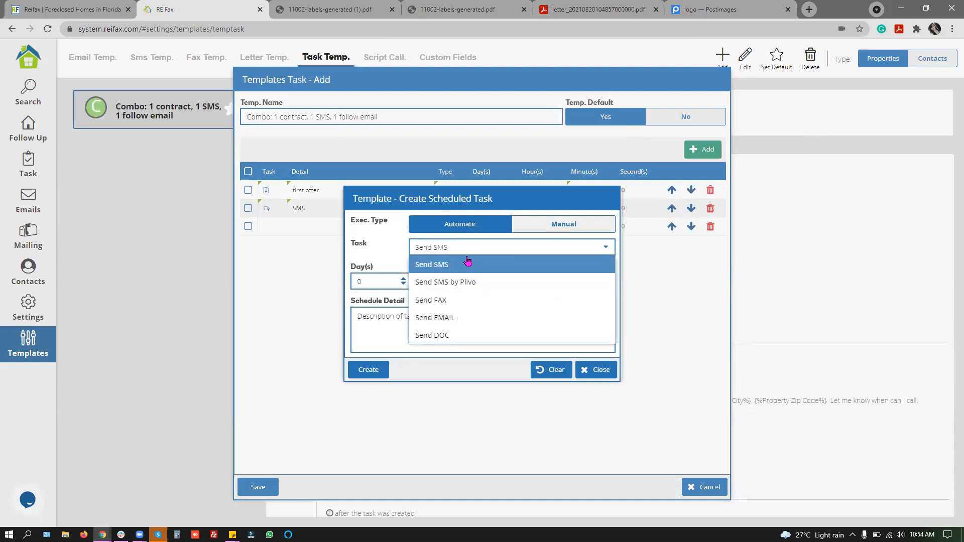
click(440, 322)
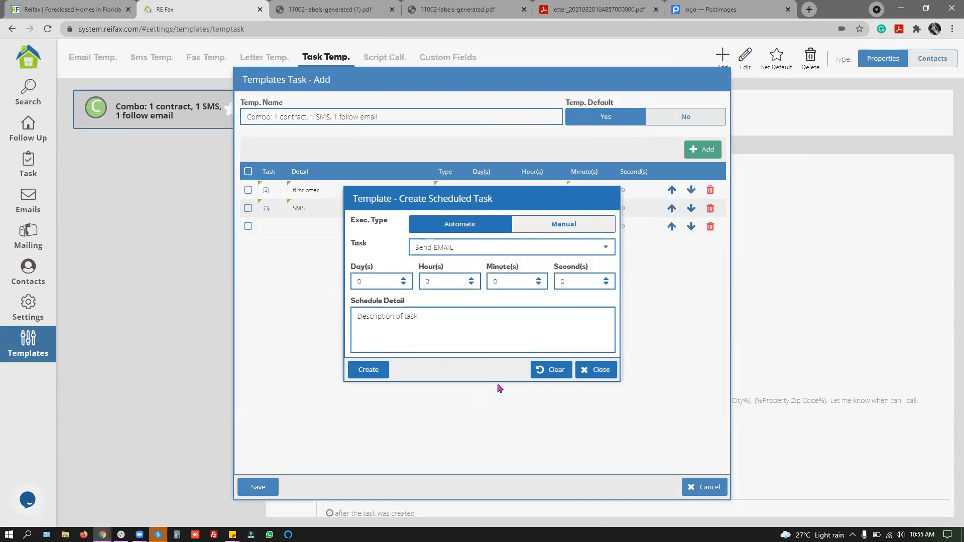
click(370, 283)
text(3)
click(386, 317)
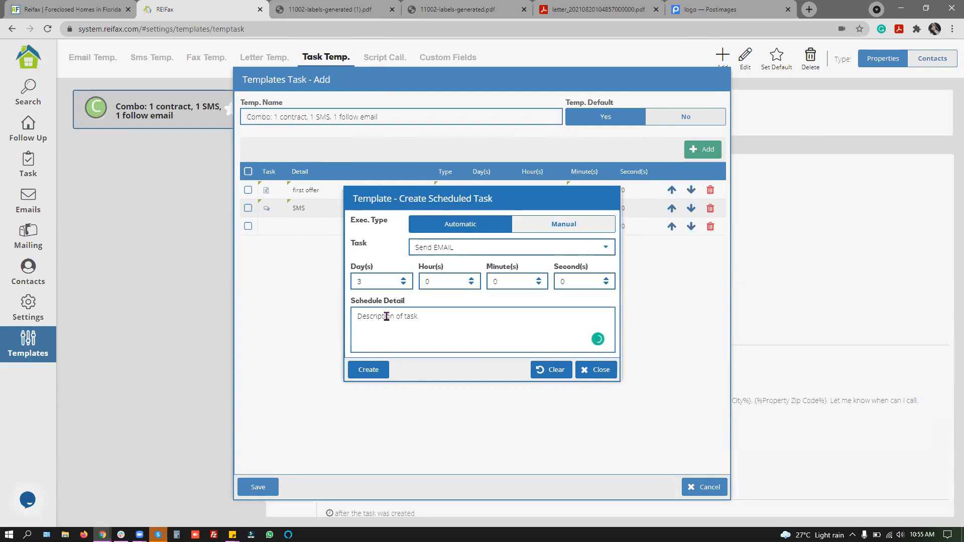
text(foo)
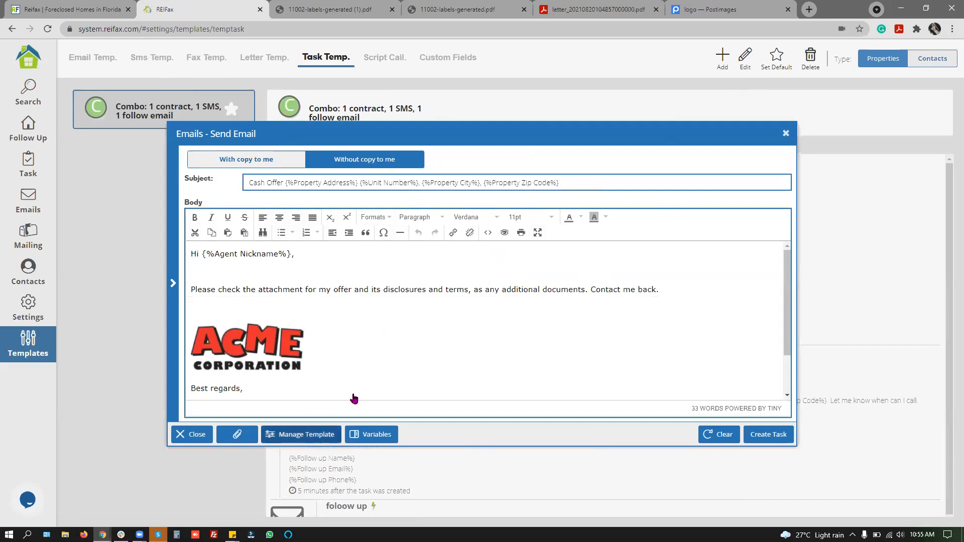
Load the Follow up email template into the message and create the email task.
click(564, 290)
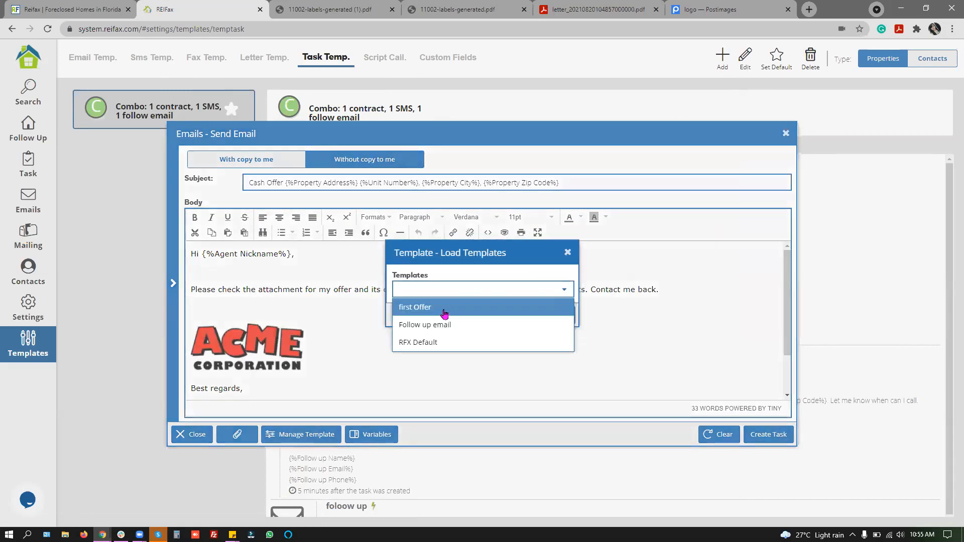
click(513, 320)
click(513, 319)
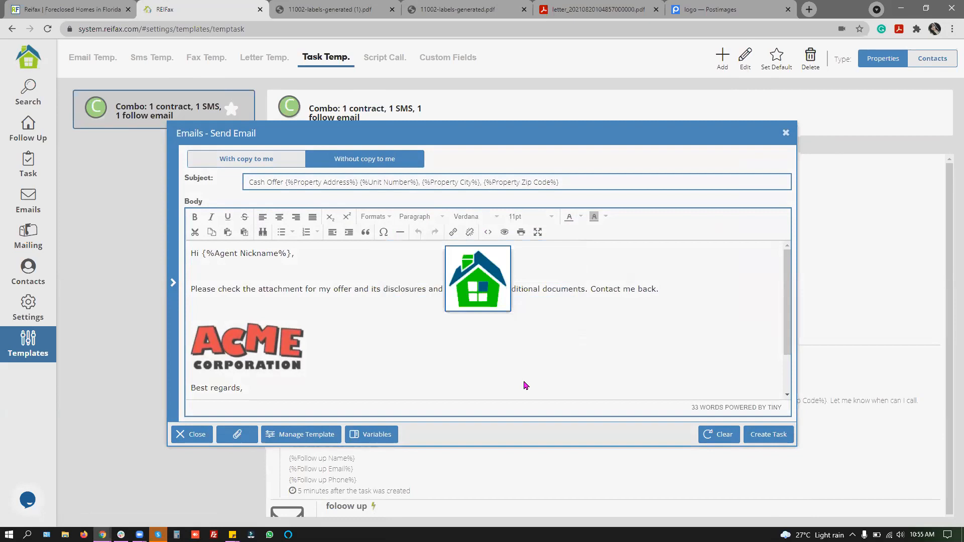
click(773, 436)
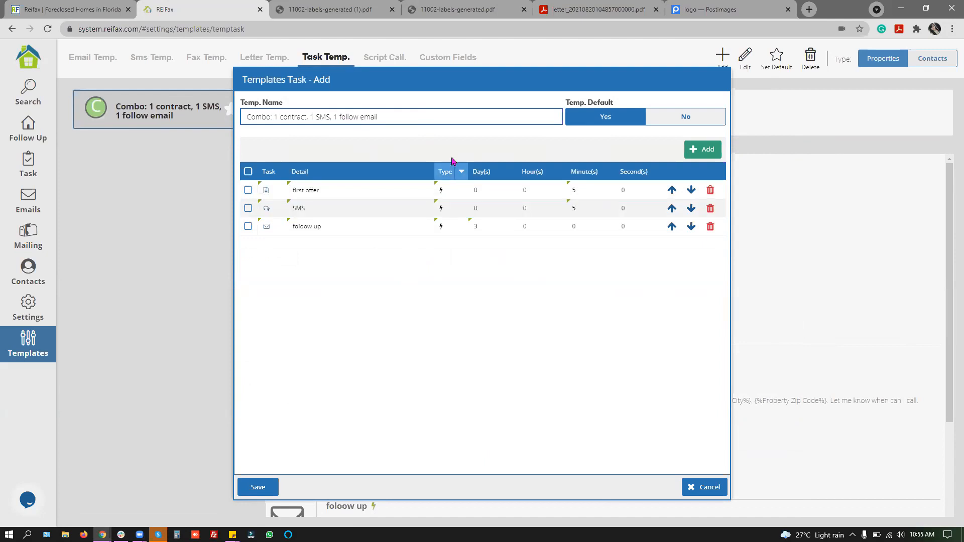
Extend the task template's name to "Combo: 1 contract, 1 SMS, 1 follow email, 1 calls".
click(400, 117)
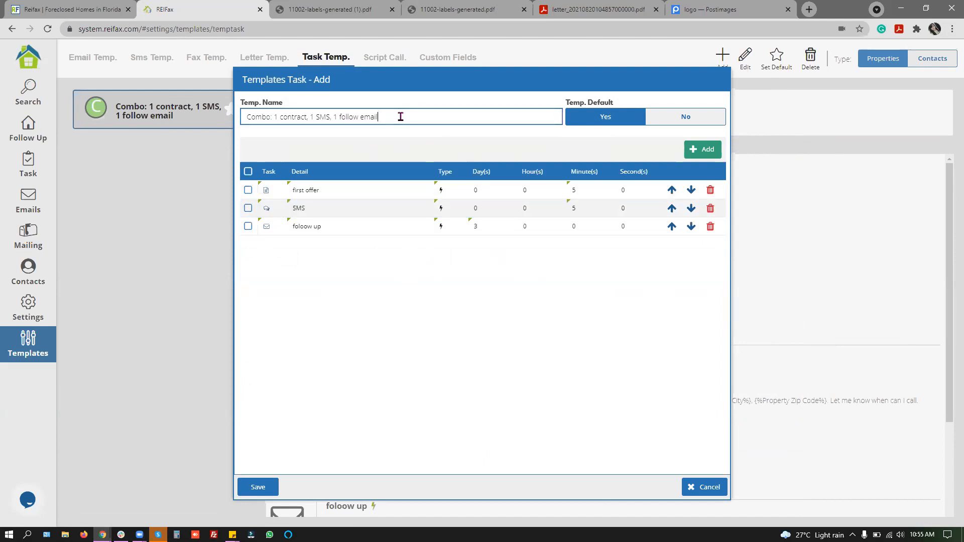
text(, 1 calls)
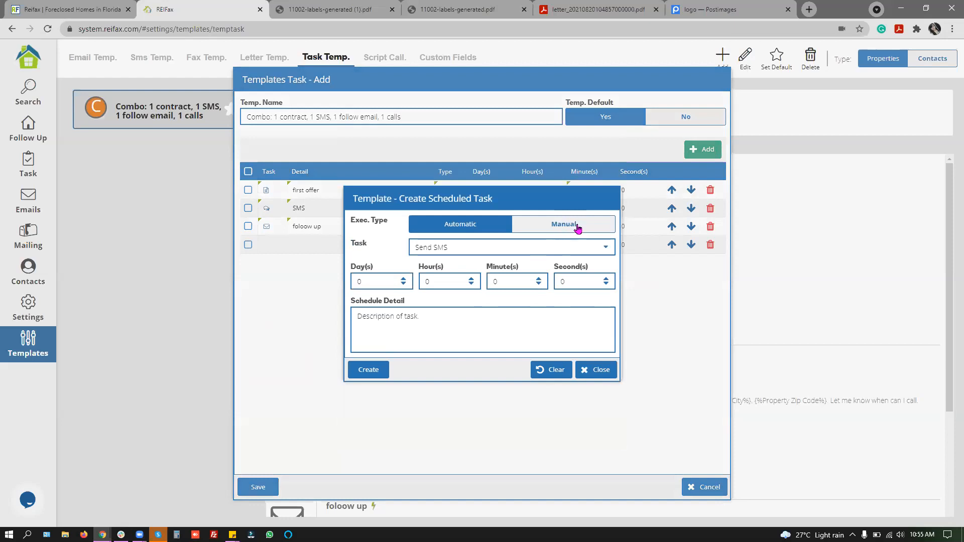
Add a manual Make CALL task with a 1-day delay and the detail "call", and save the template.
click(574, 229)
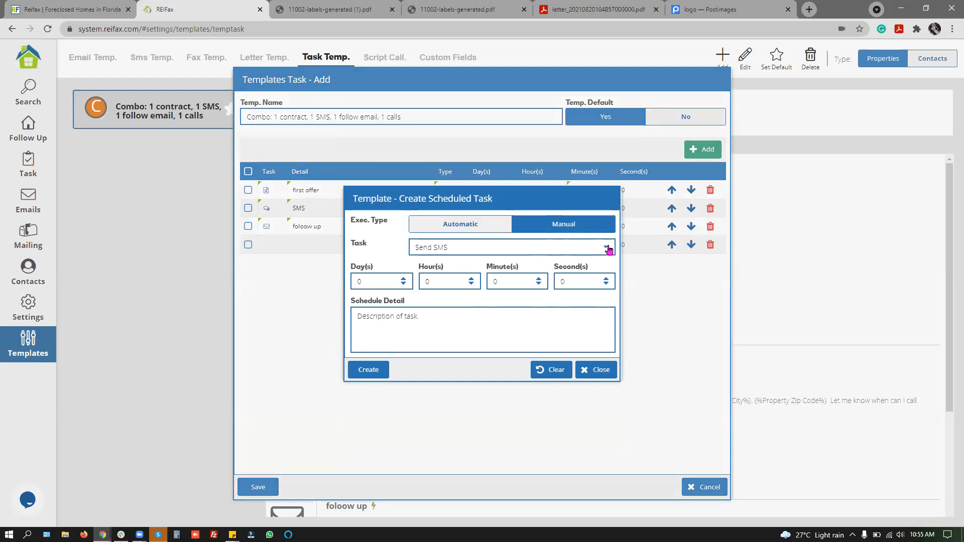
click(607, 249)
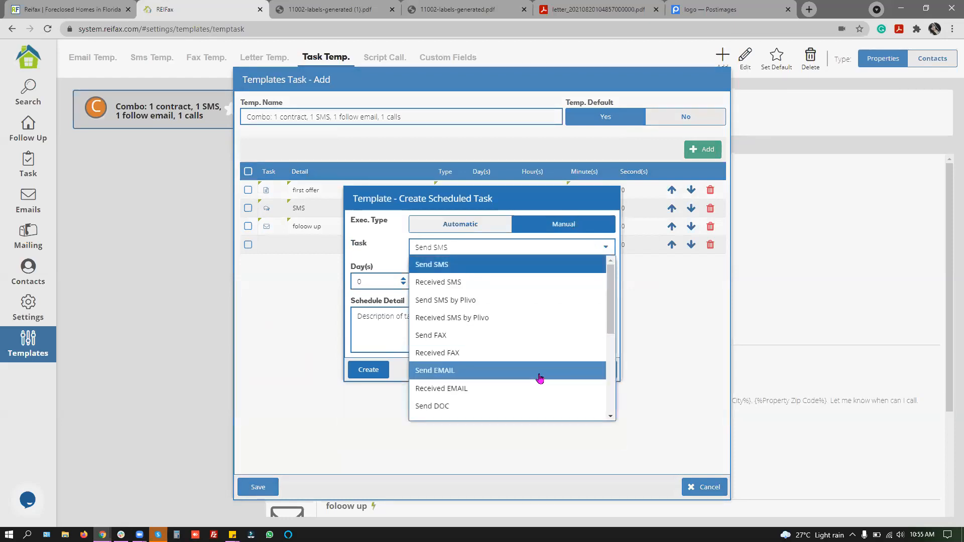
scroll(502, 381, down, 3)
click(477, 277)
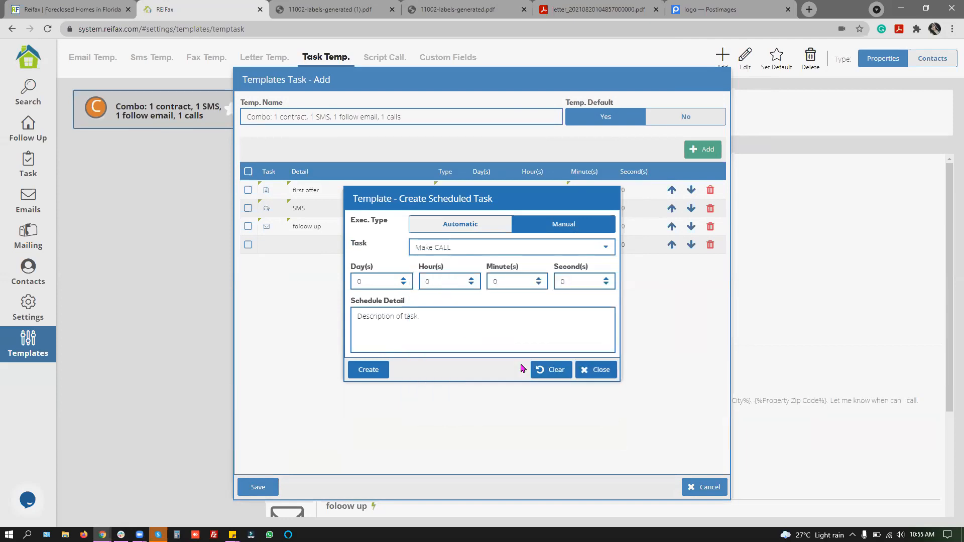
click(372, 281)
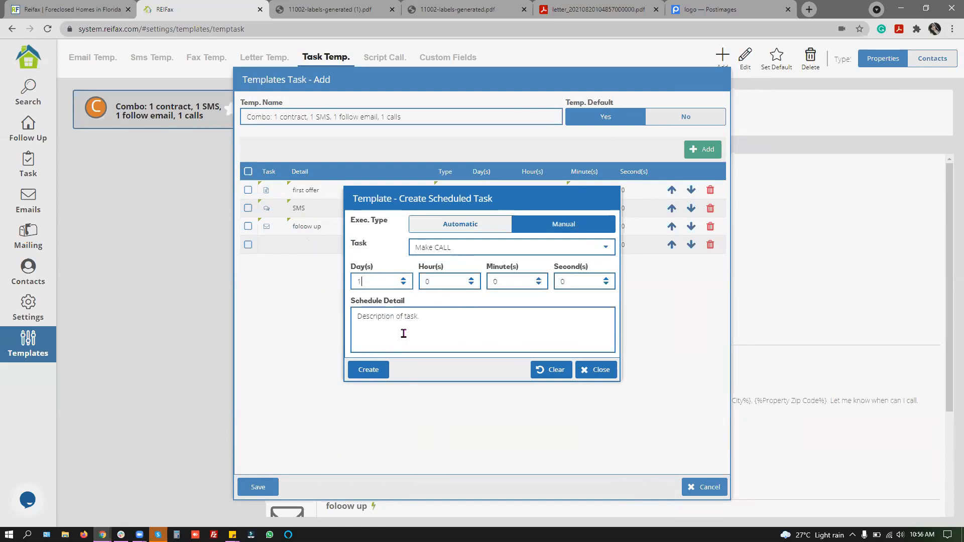
click(405, 318)
text(call)
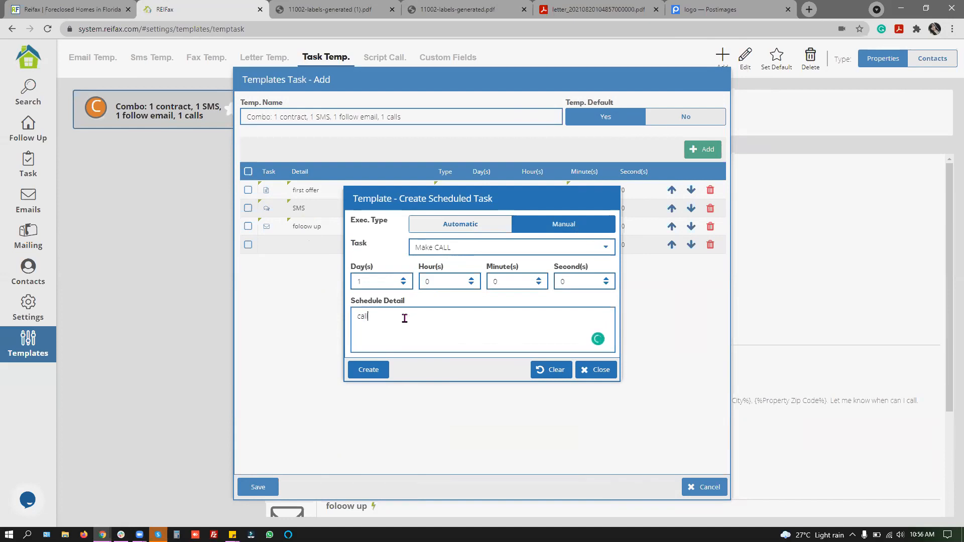
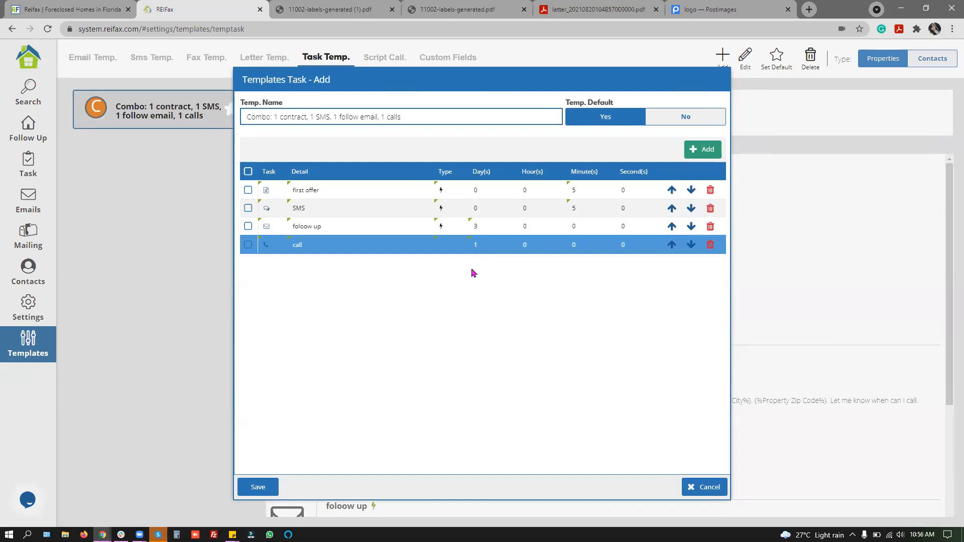
click(255, 488)
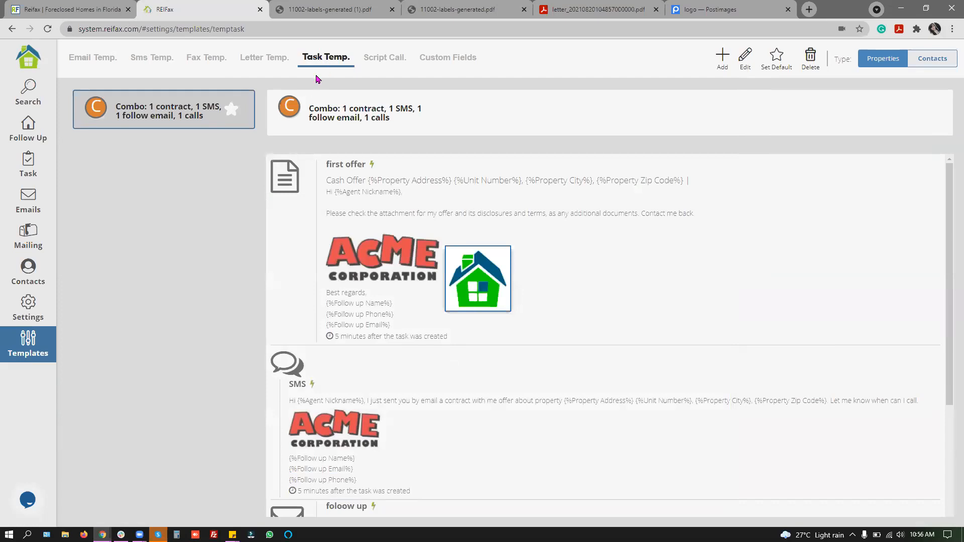
Start a scheduled task for the two selected followed properties and load the "Combo: 1 contract, 1 SMS, 1 follow email, 1 calls" template.
click(31, 139)
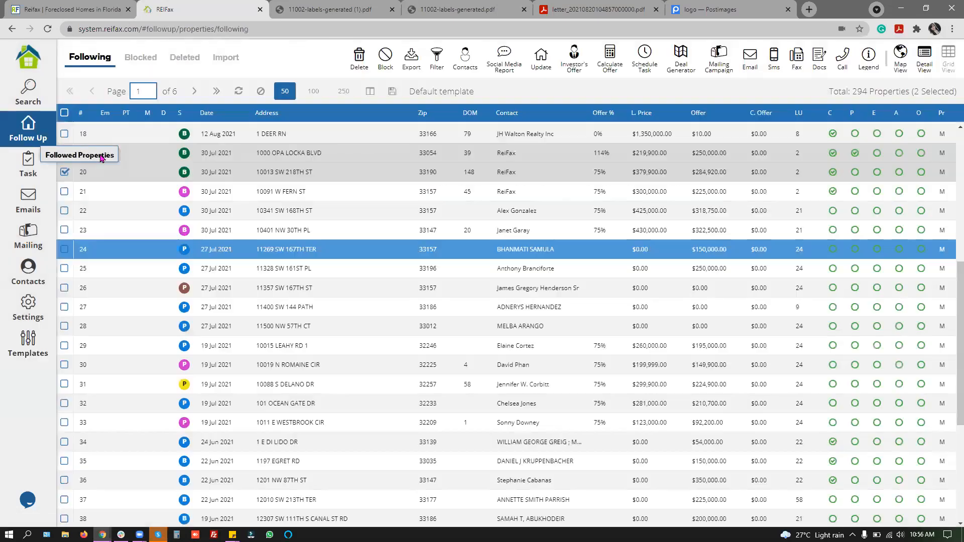
click(107, 188)
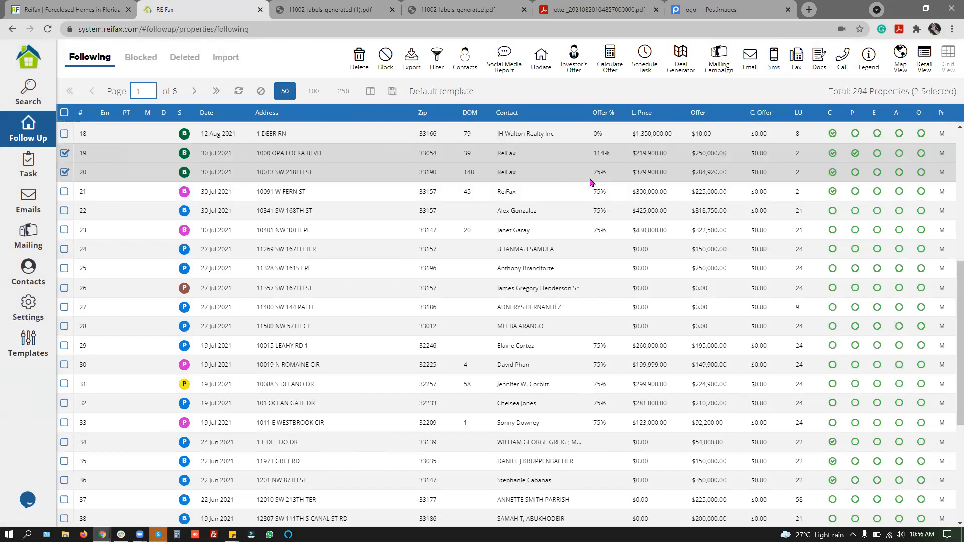
click(647, 72)
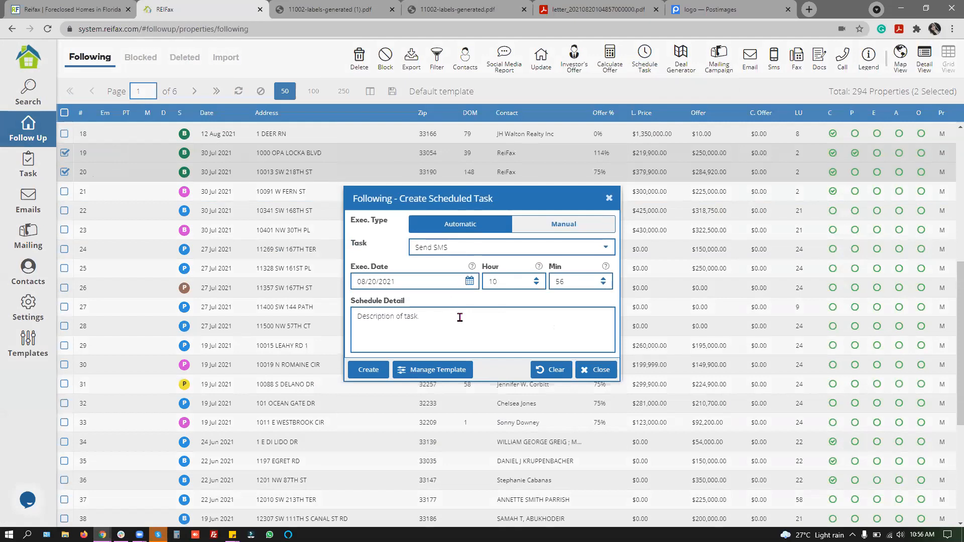
click(446, 375)
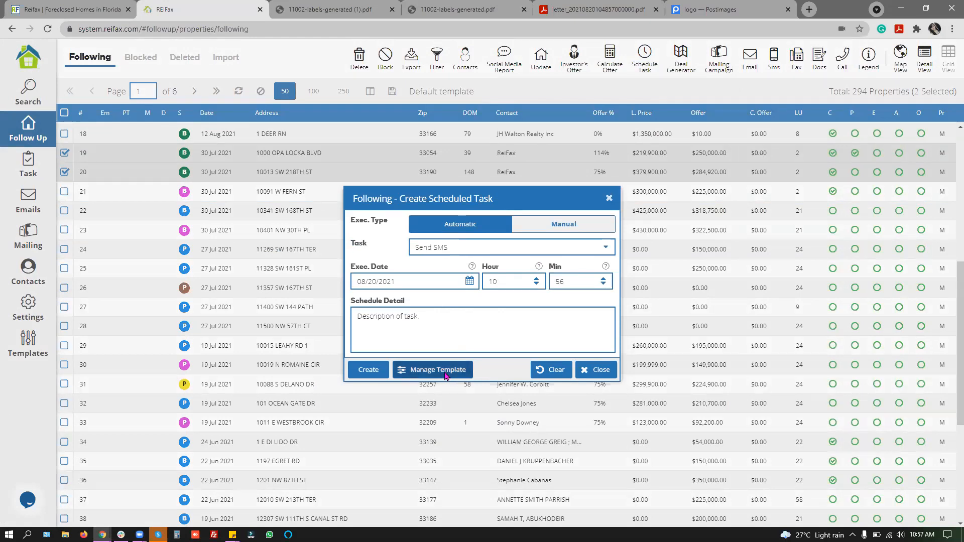
click(564, 289)
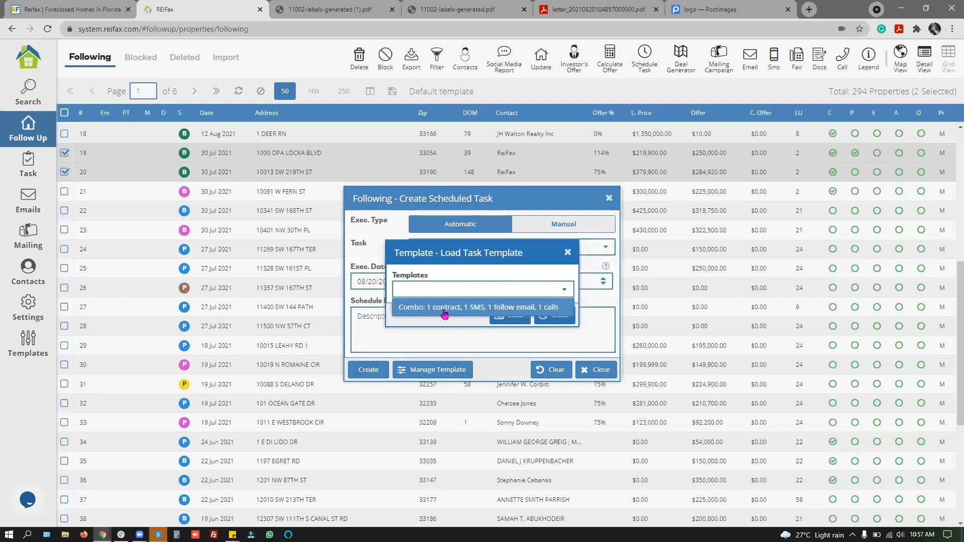
click(445, 313)
click(500, 318)
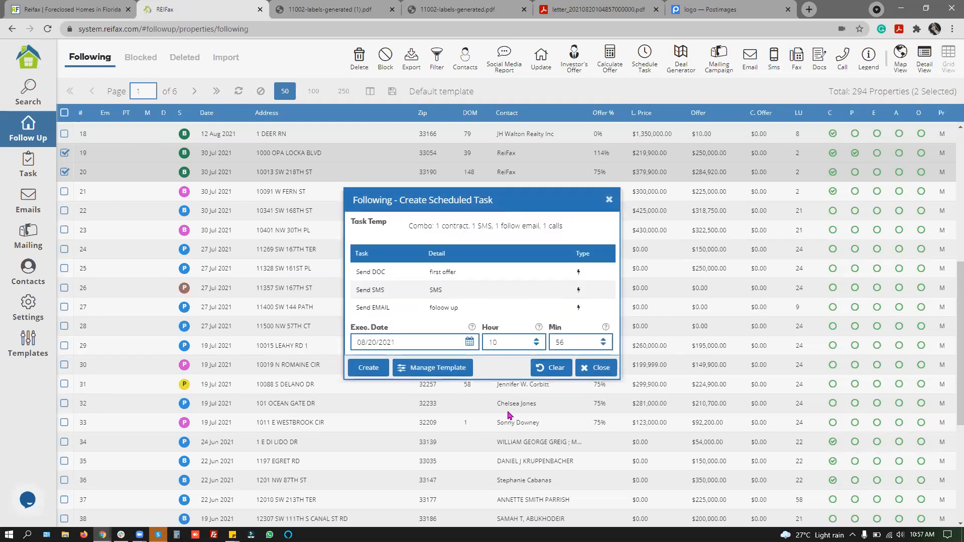
Set the execution time to 11:00 and create the scheduled tasks for the selected properties.
click(480, 343)
text(11)
click(548, 343)
text(00)
key(Return)
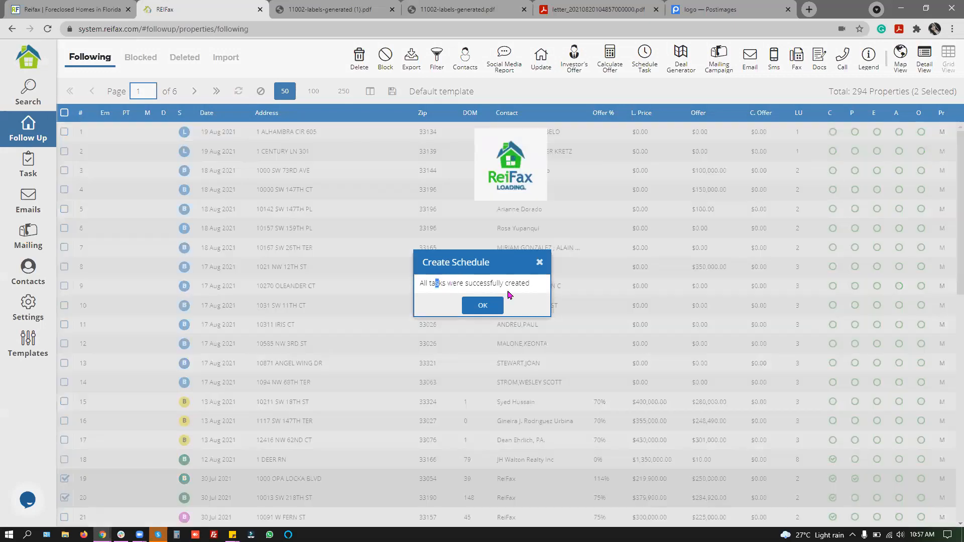
drag(435, 283, 420, 283)
click(485, 306)
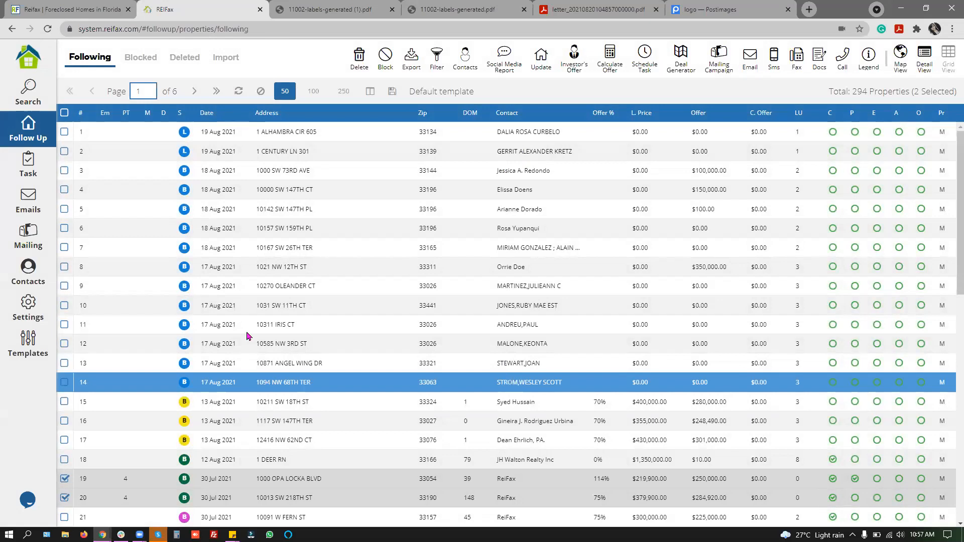
Review the pending, completed and failed task lists, and return to the pending tasks.
click(27, 176)
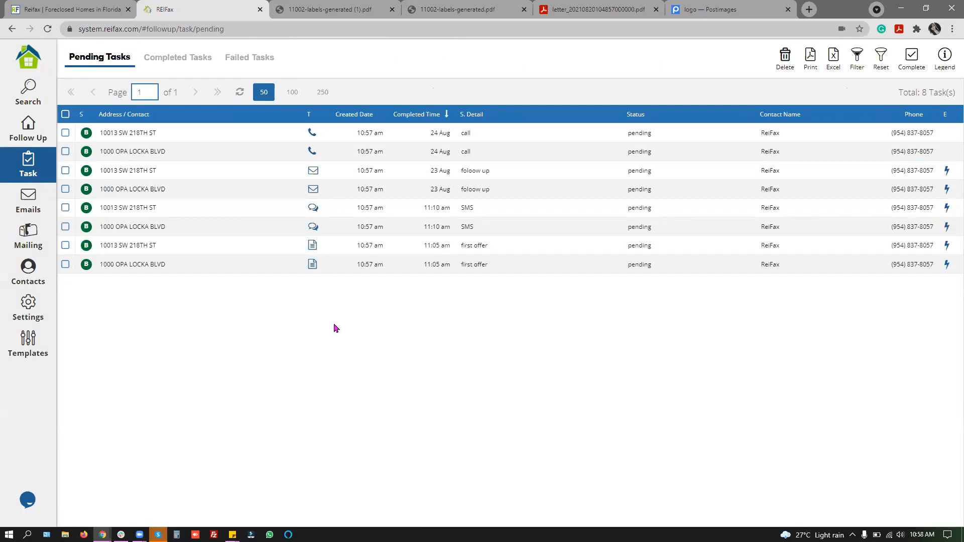
click(190, 66)
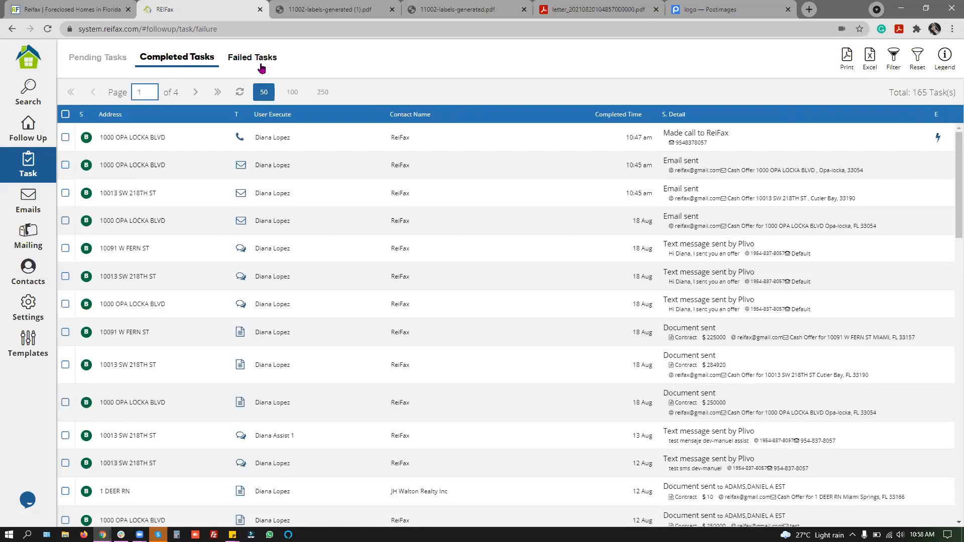
click(261, 68)
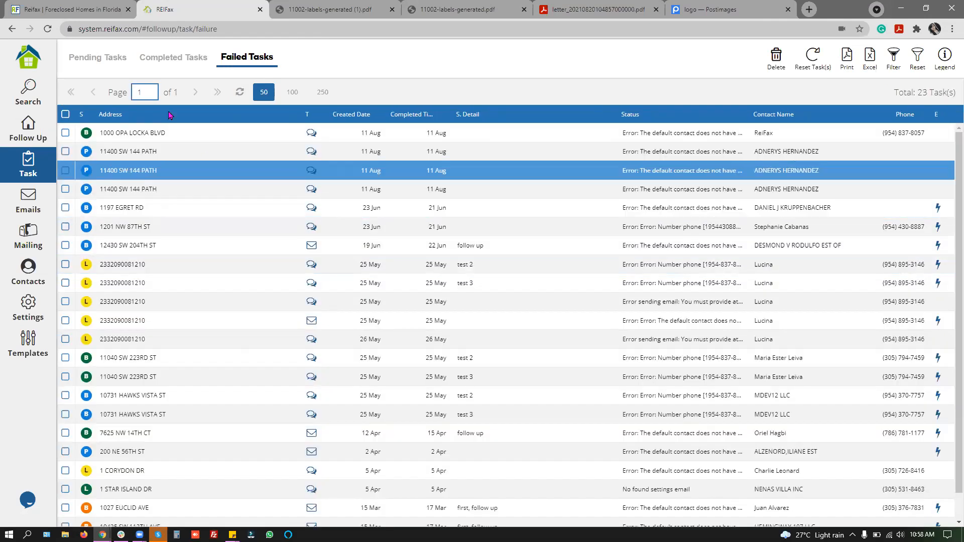
click(97, 58)
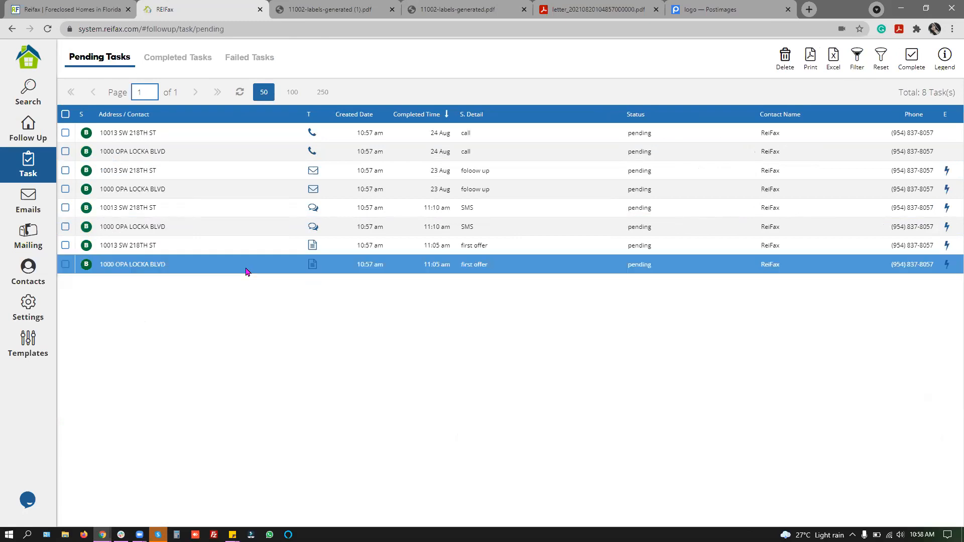
click(65, 264)
click(65, 246)
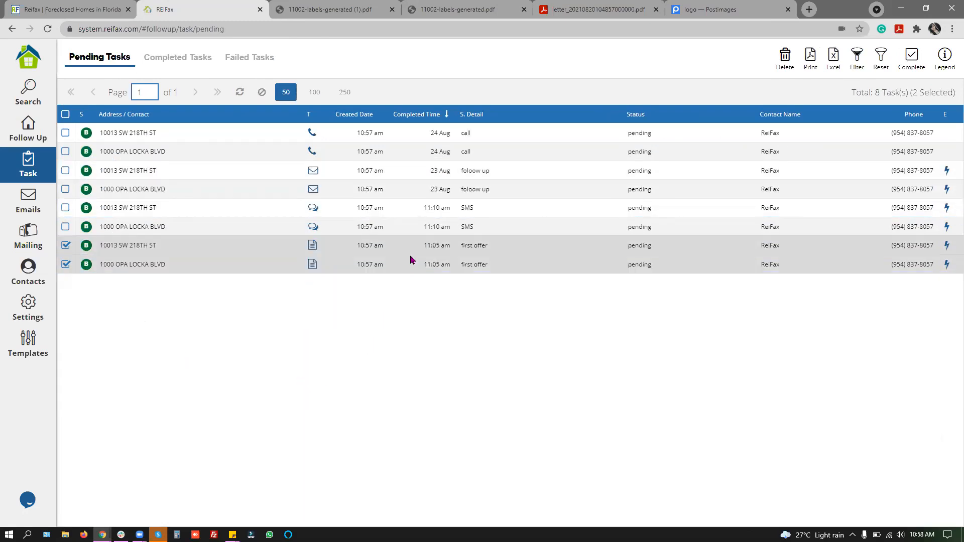
click(66, 226)
click(65, 207)
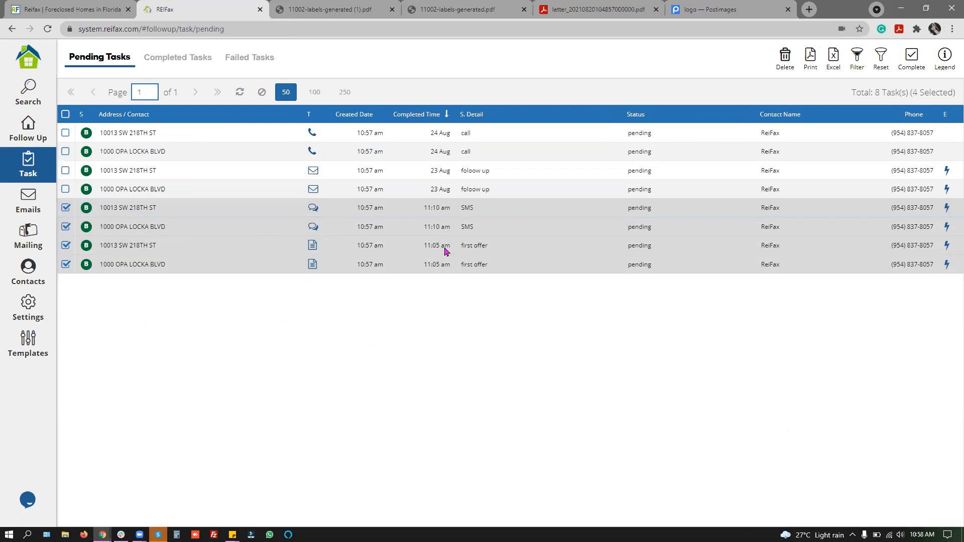
click(66, 114)
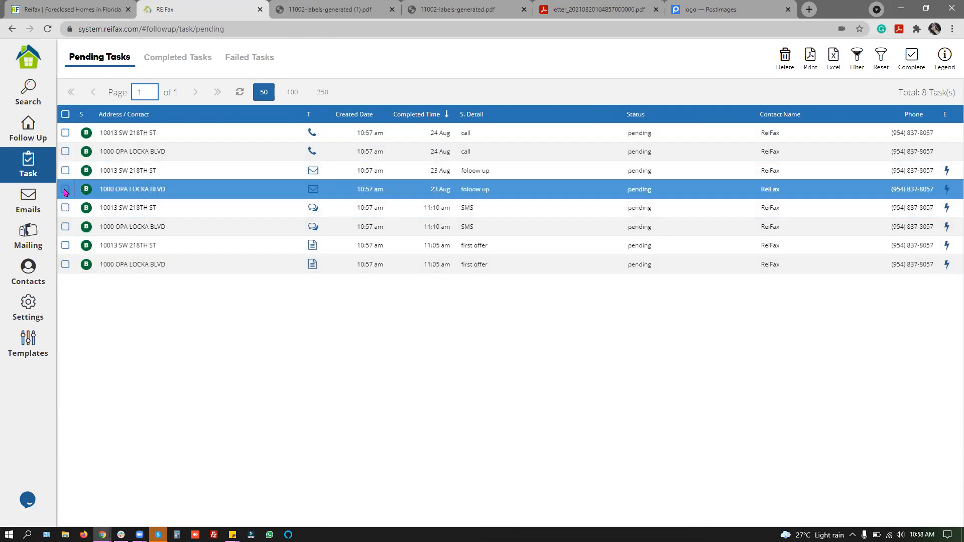
Select the follow-up email and call tasks of both properties and remove them from the pending tasks.
click(65, 172)
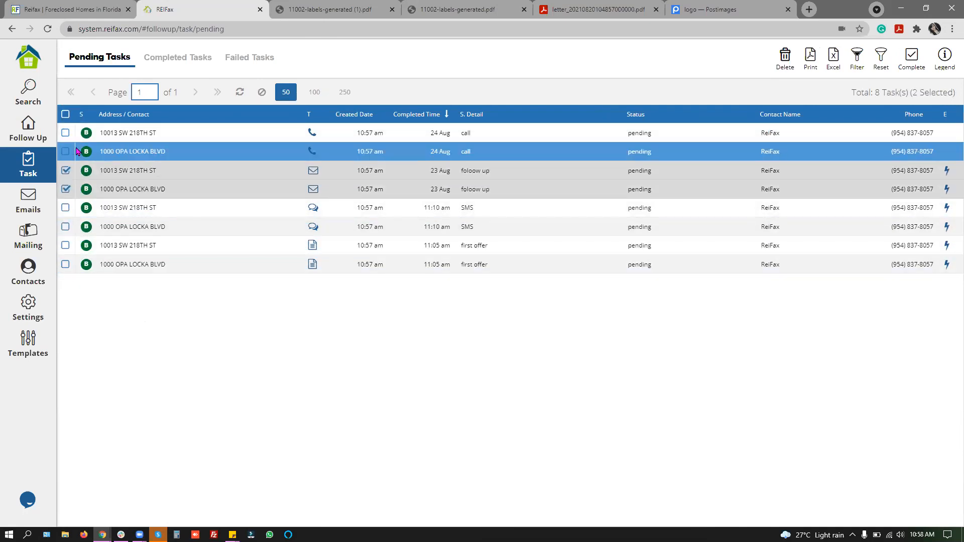
click(66, 132)
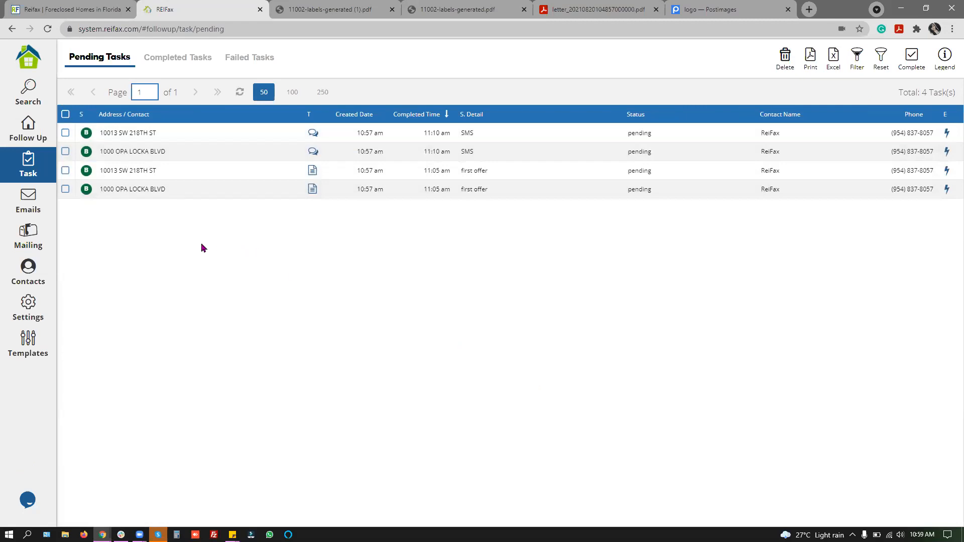
Show the combo task template again, and switch to the Florida page of the Reifax website.
click(43, 347)
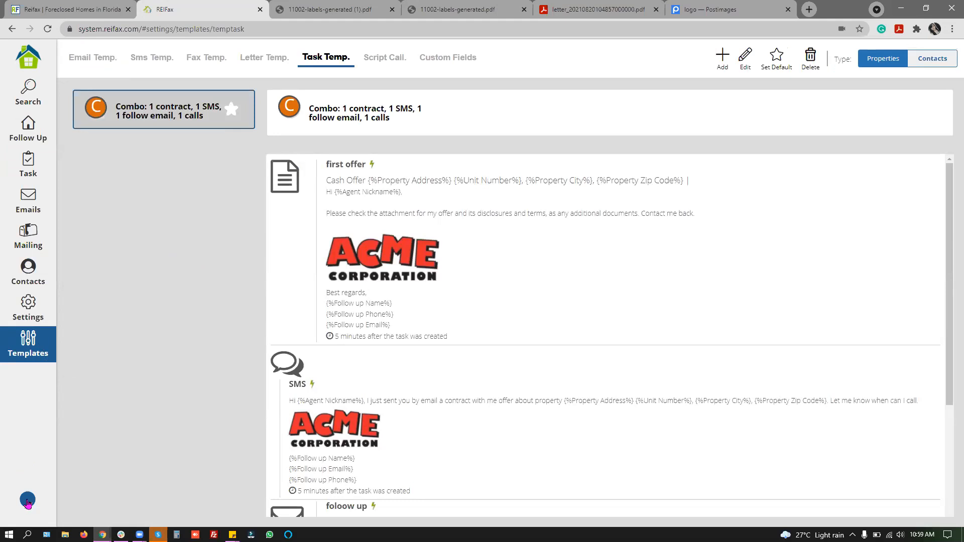
click(90, 11)
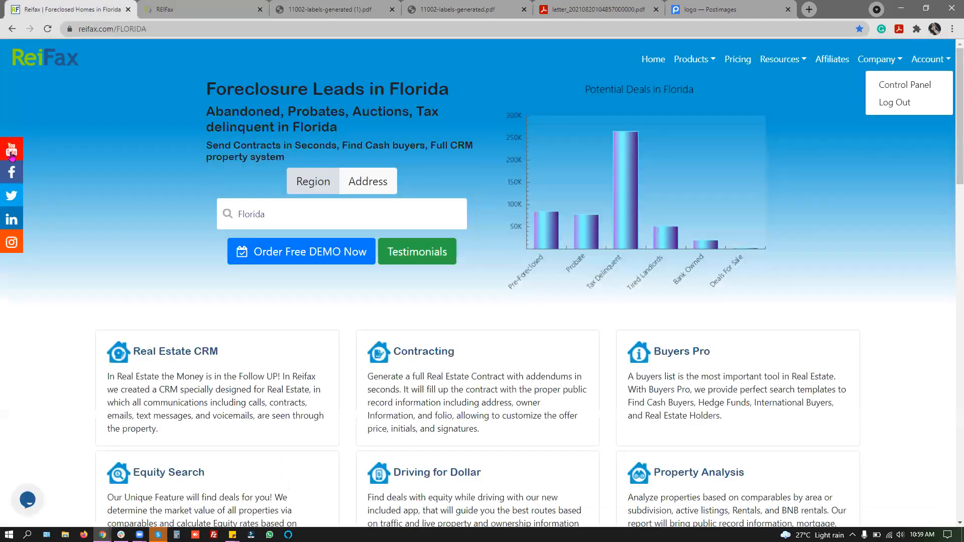
click(11, 152)
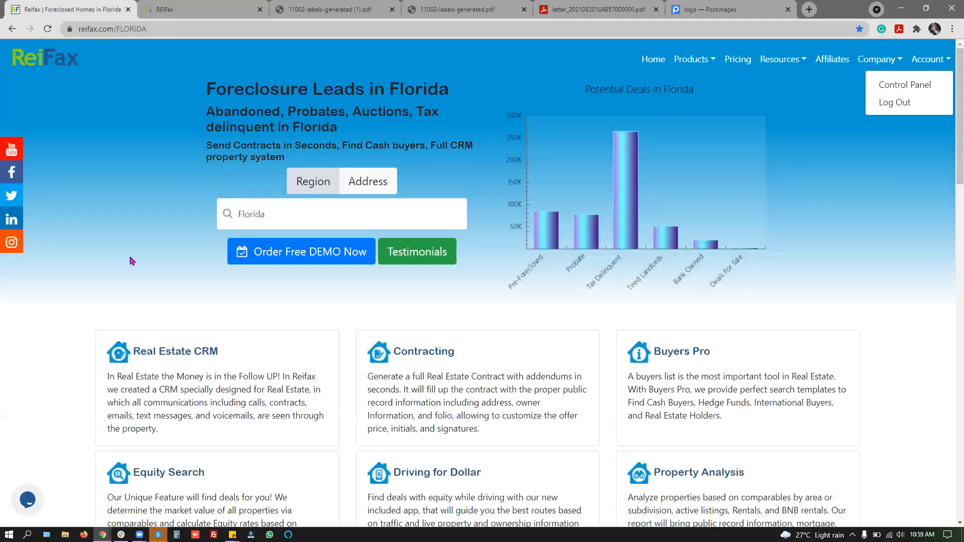